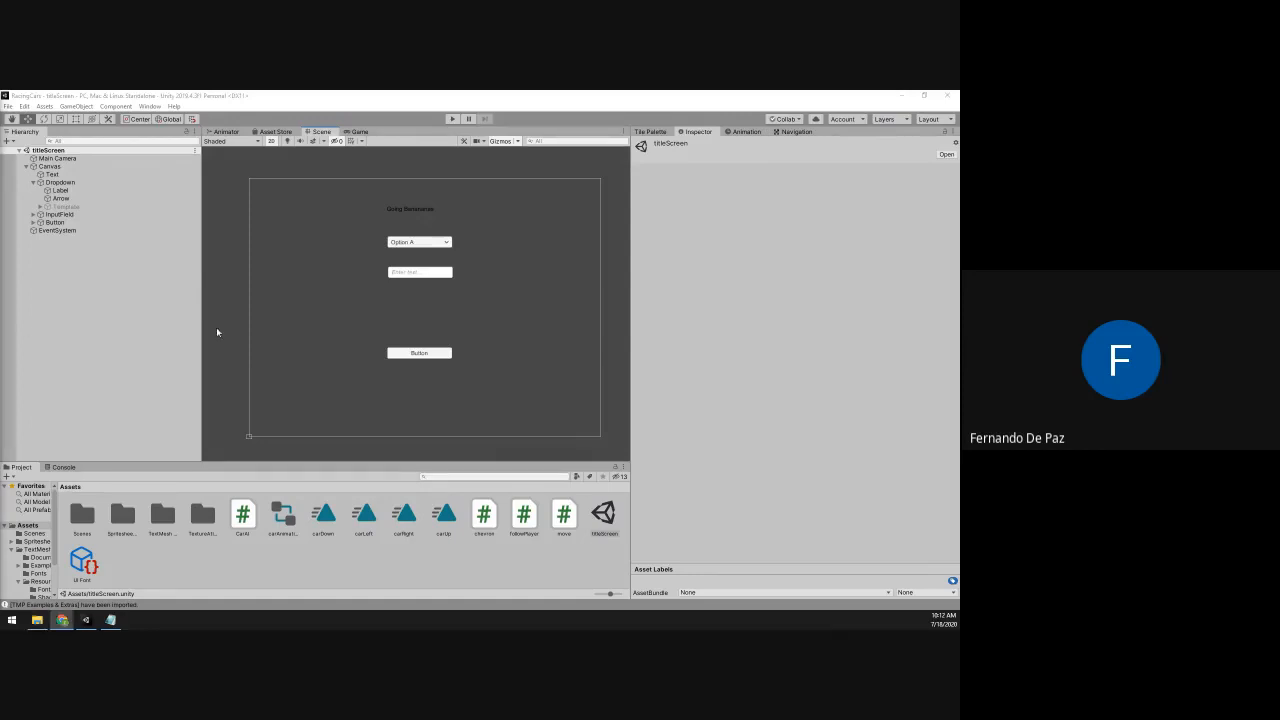
scroll(412, 266, up, 3)
middle_drag(414, 267, 386, 257)
scroll(349, 236, down, 3)
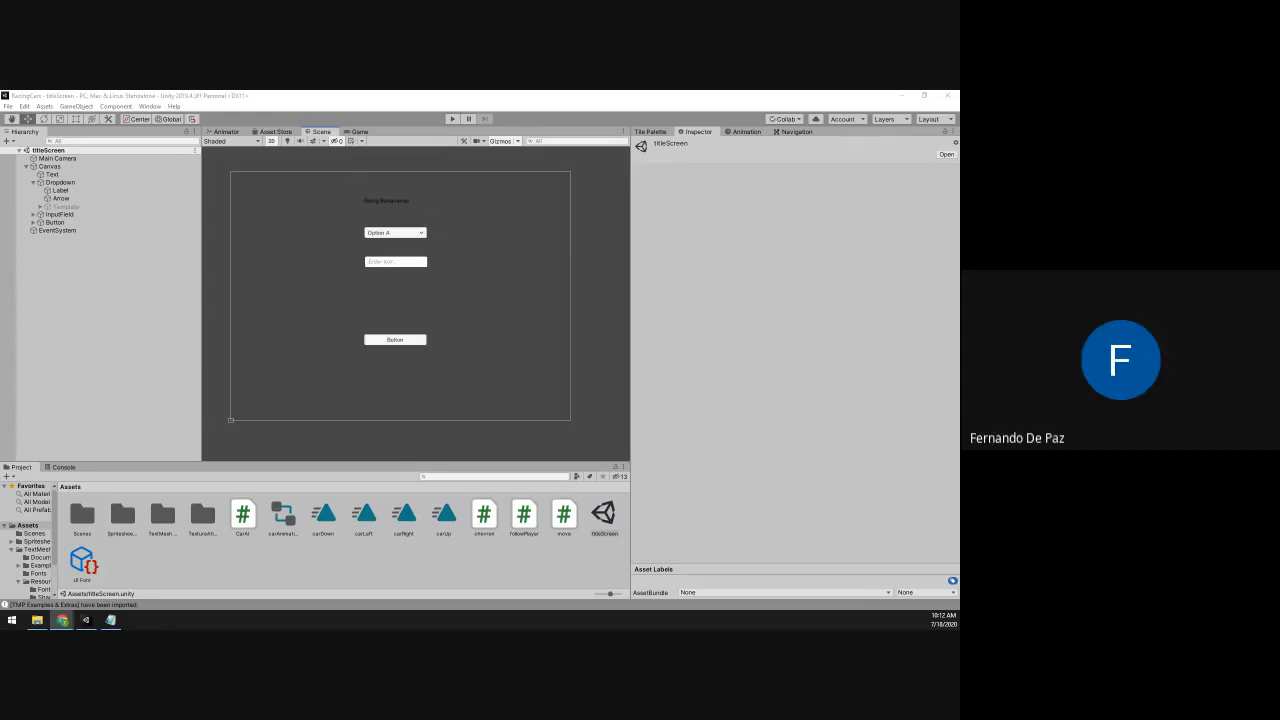
scroll(482, 319, up, 2)
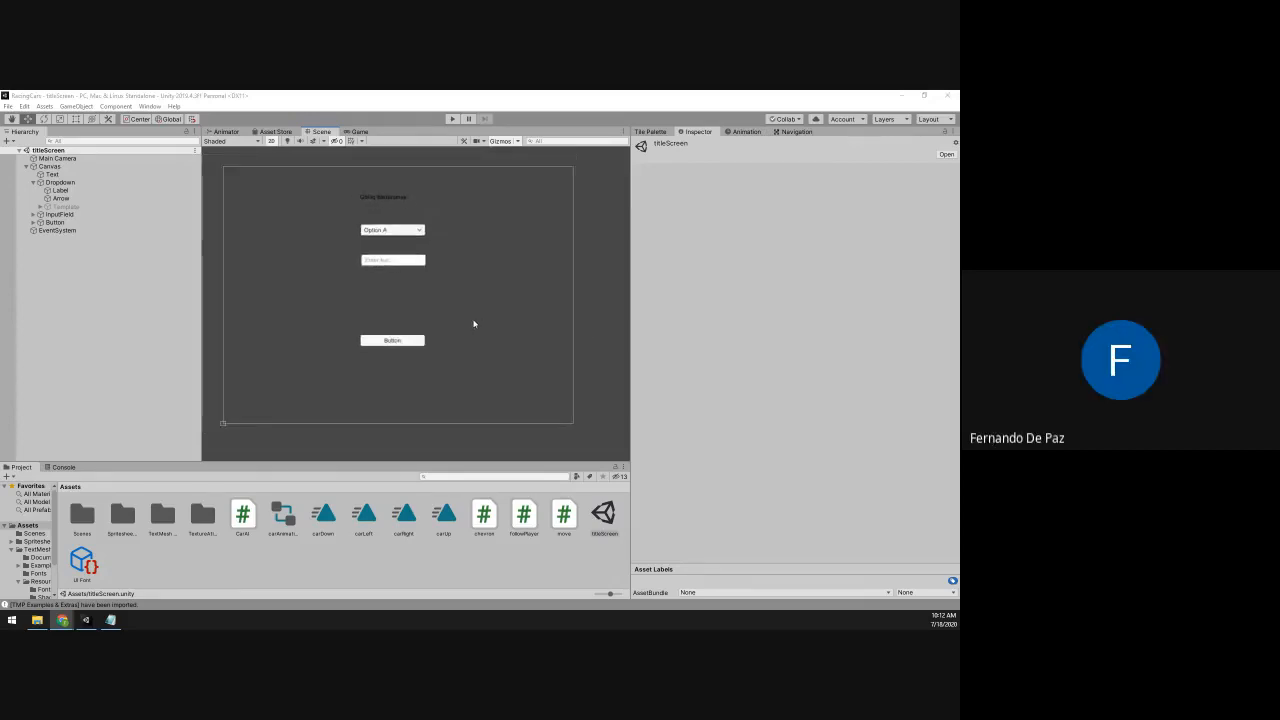
scroll(443, 325, down, 2)
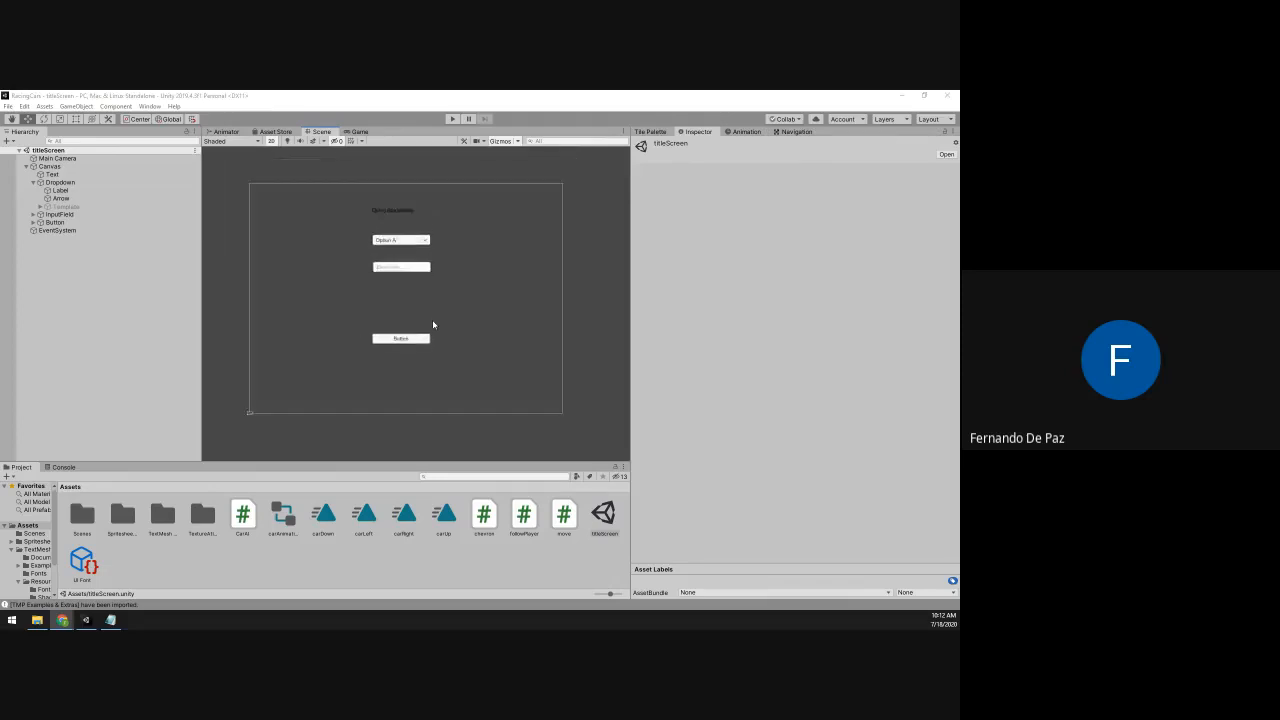
scroll(433, 324, down, 2)
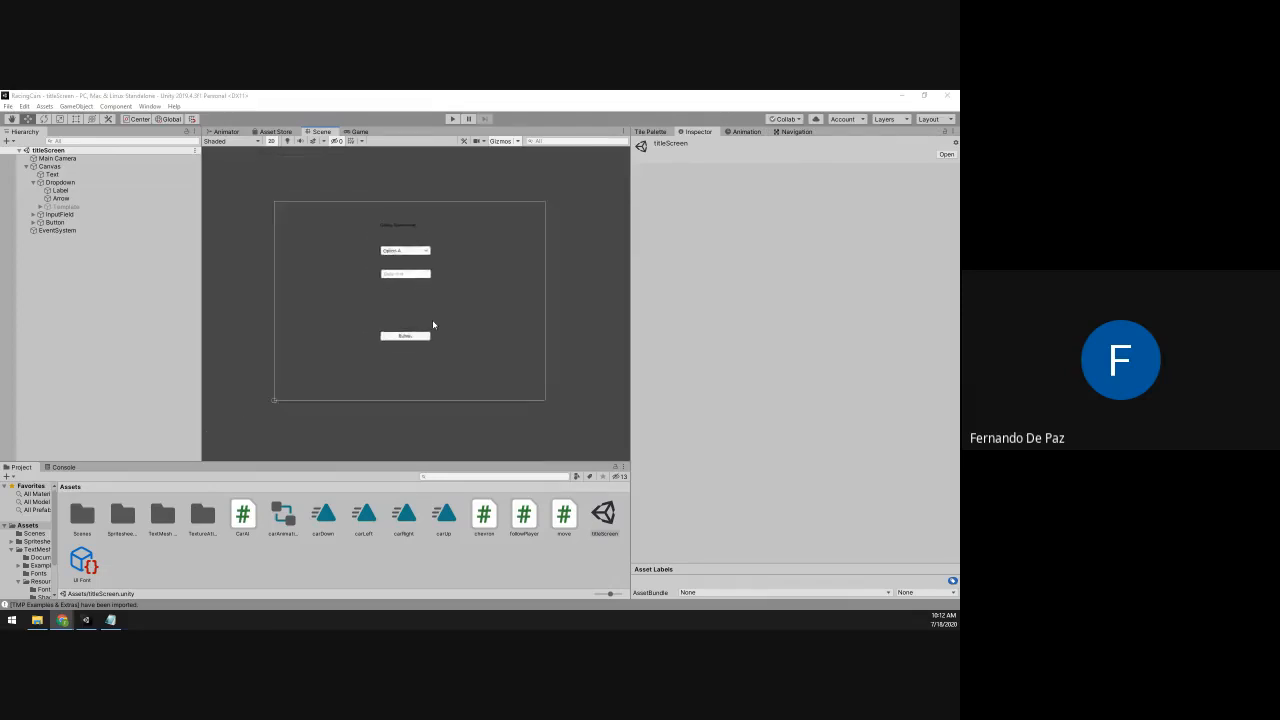
scroll(433, 324, up, 3)
scroll(434, 325, down, 1)
middle_drag(434, 325, 448, 322)
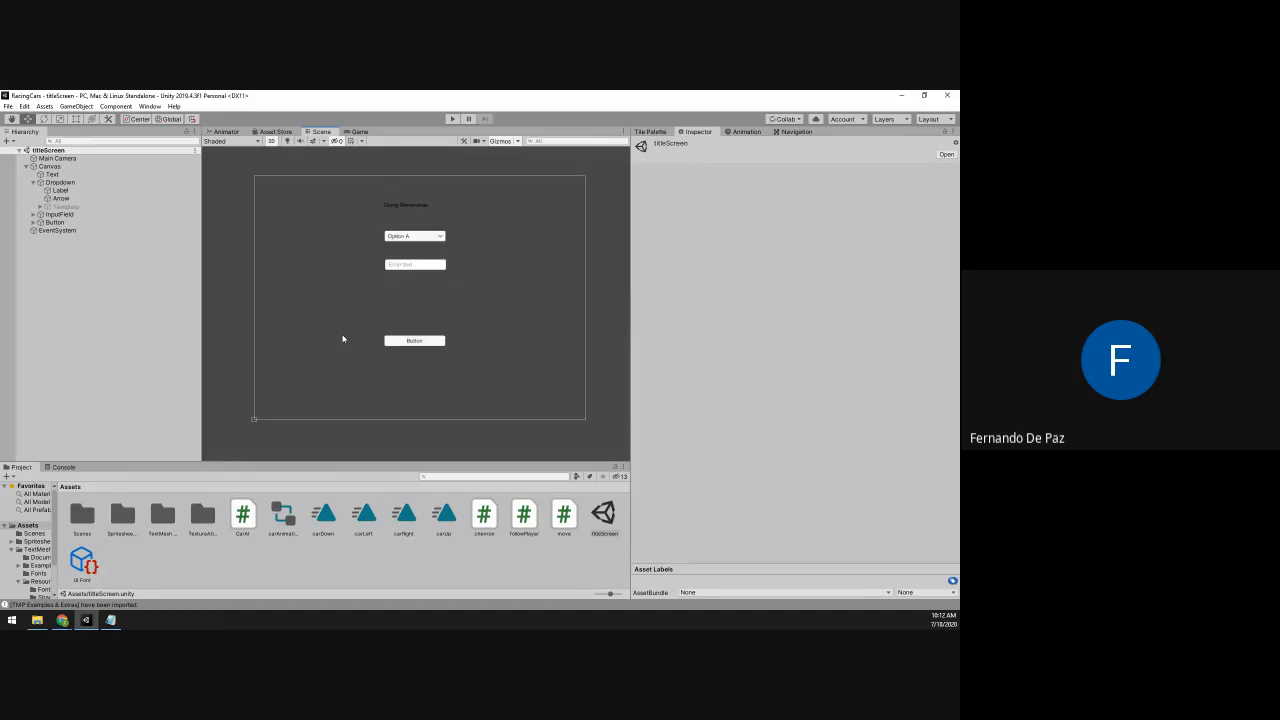
mouse_move(342, 339)
middle_down()
mouse_move(346, 354)
mouse_move(330, 329)
middle_up()
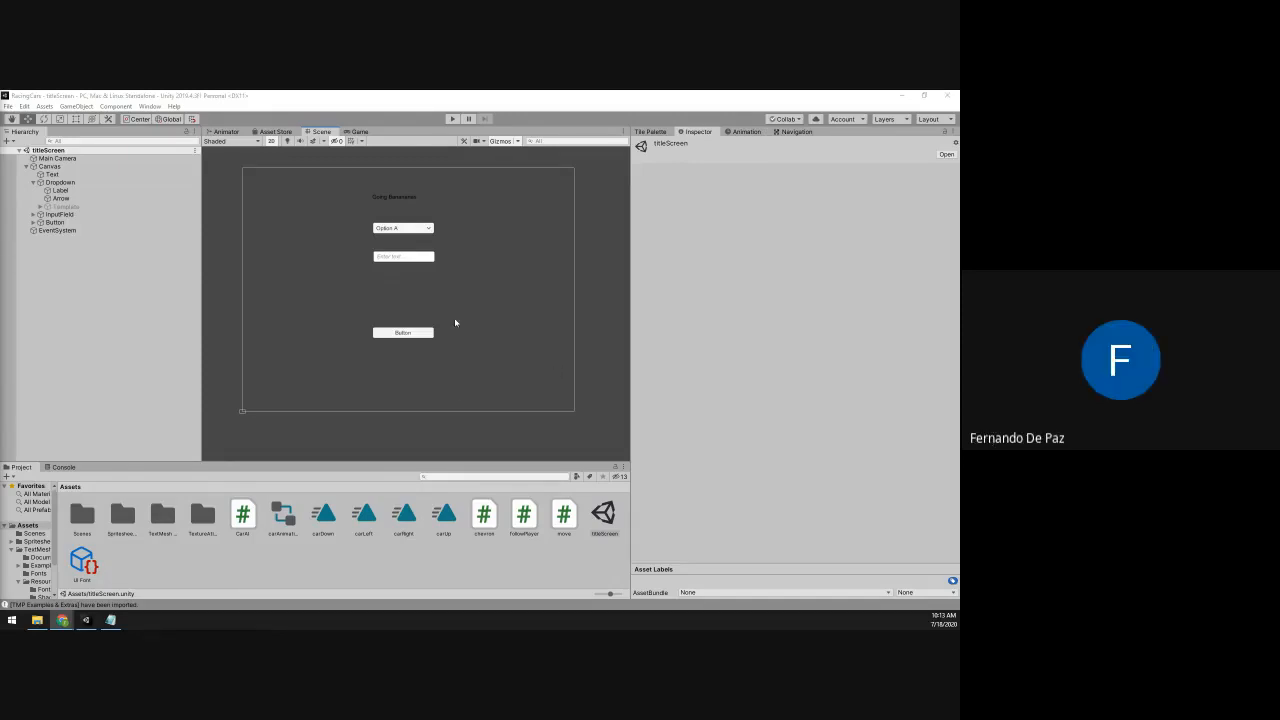
Nudge the "Going Banananas" title text slightly on the canvas, to about X -9.2, Y 232.1
click(429, 196)
scroll(429, 210, up, 4)
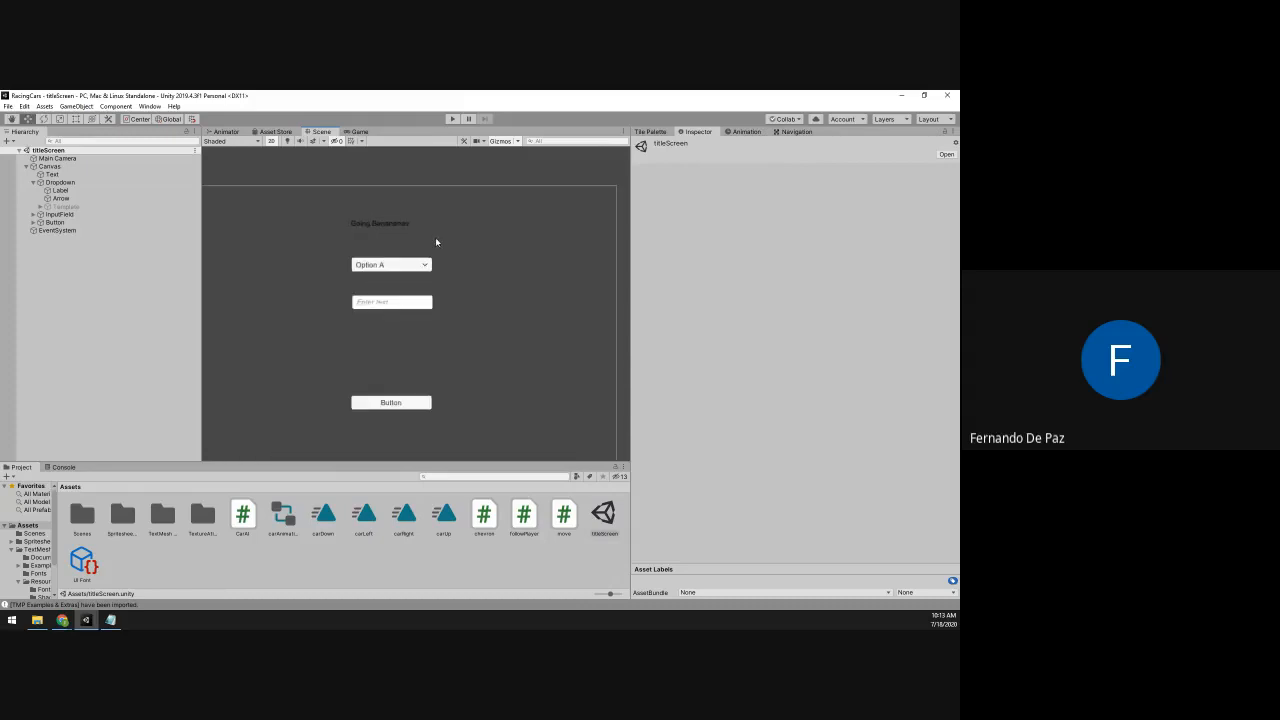
scroll(429, 245, up, 1)
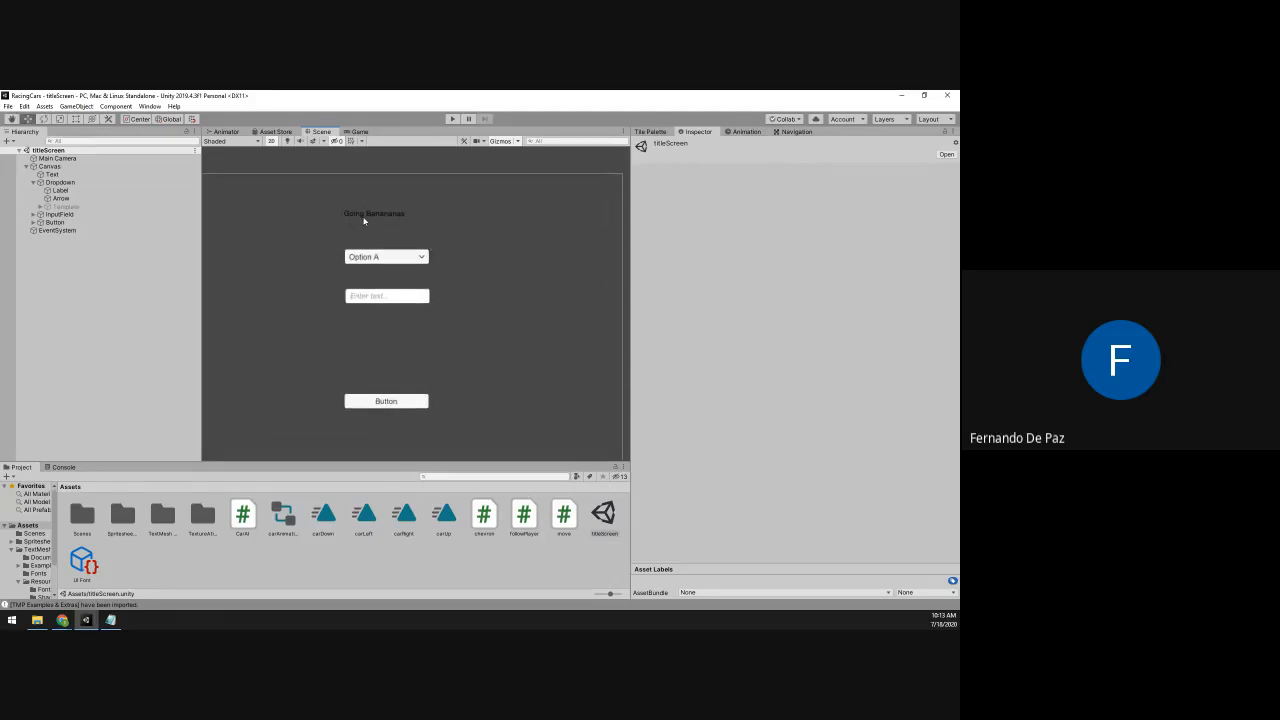
click(366, 223)
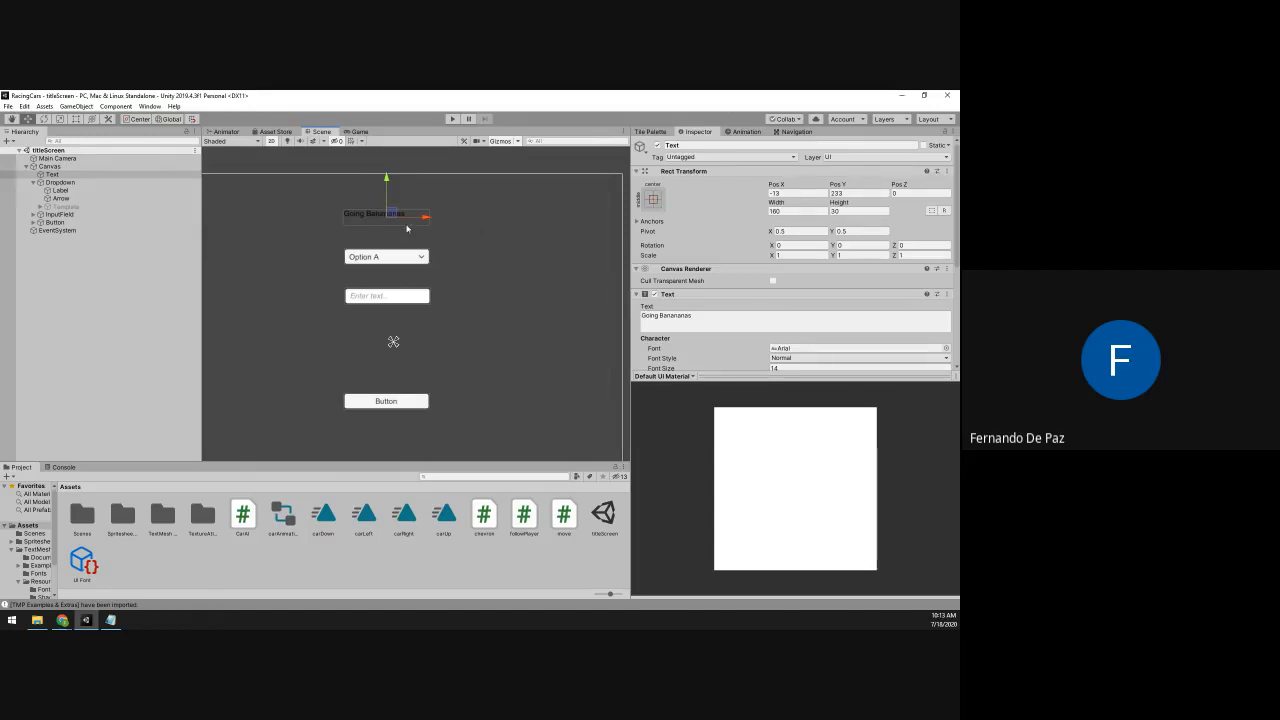
mouse_move(391, 213)
mouse_down()
mouse_move(389, 200)
mouse_move(396, 214)
mouse_up()
scroll(440, 226, up, 4)
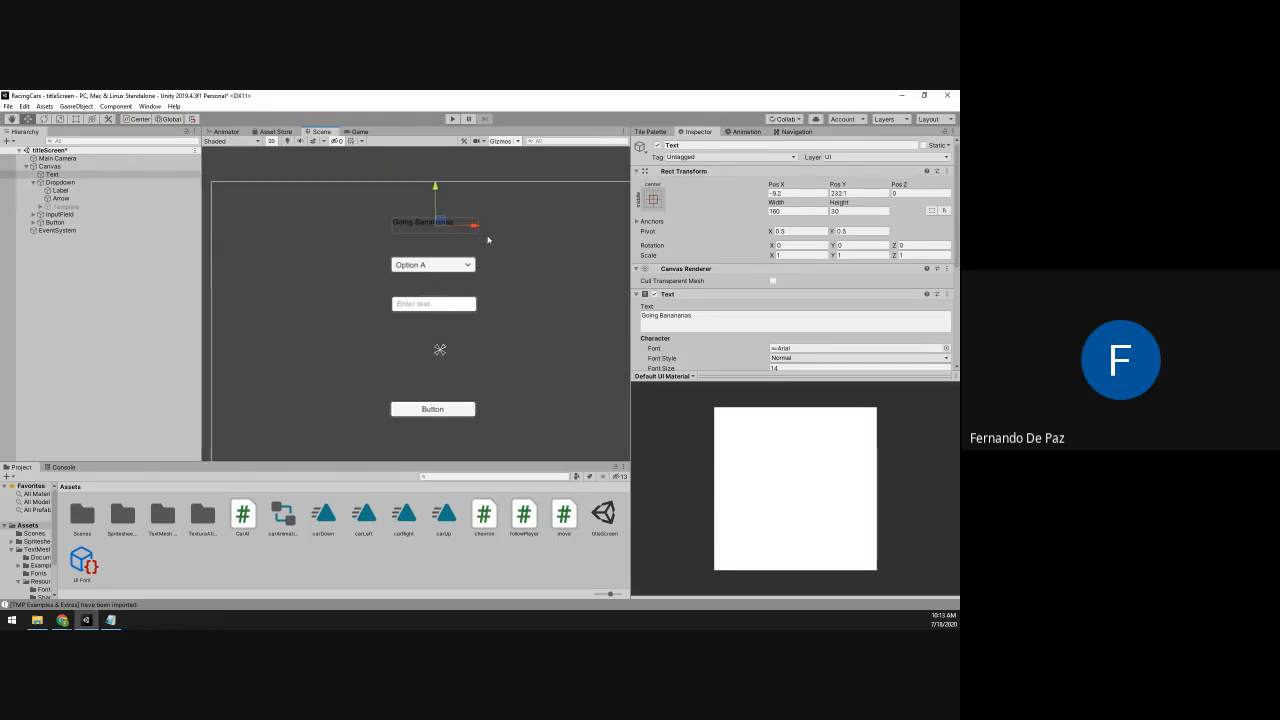
middle_drag(458, 234, 477, 236)
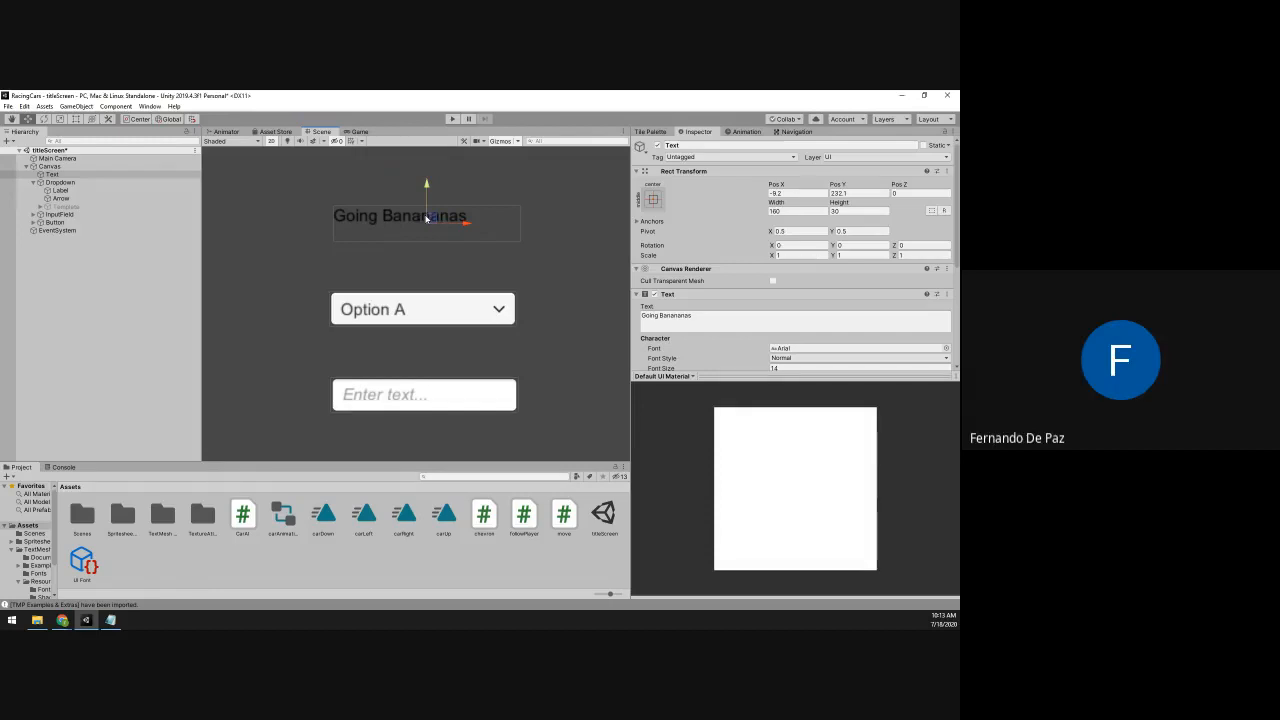
scroll(427, 217, down, 3)
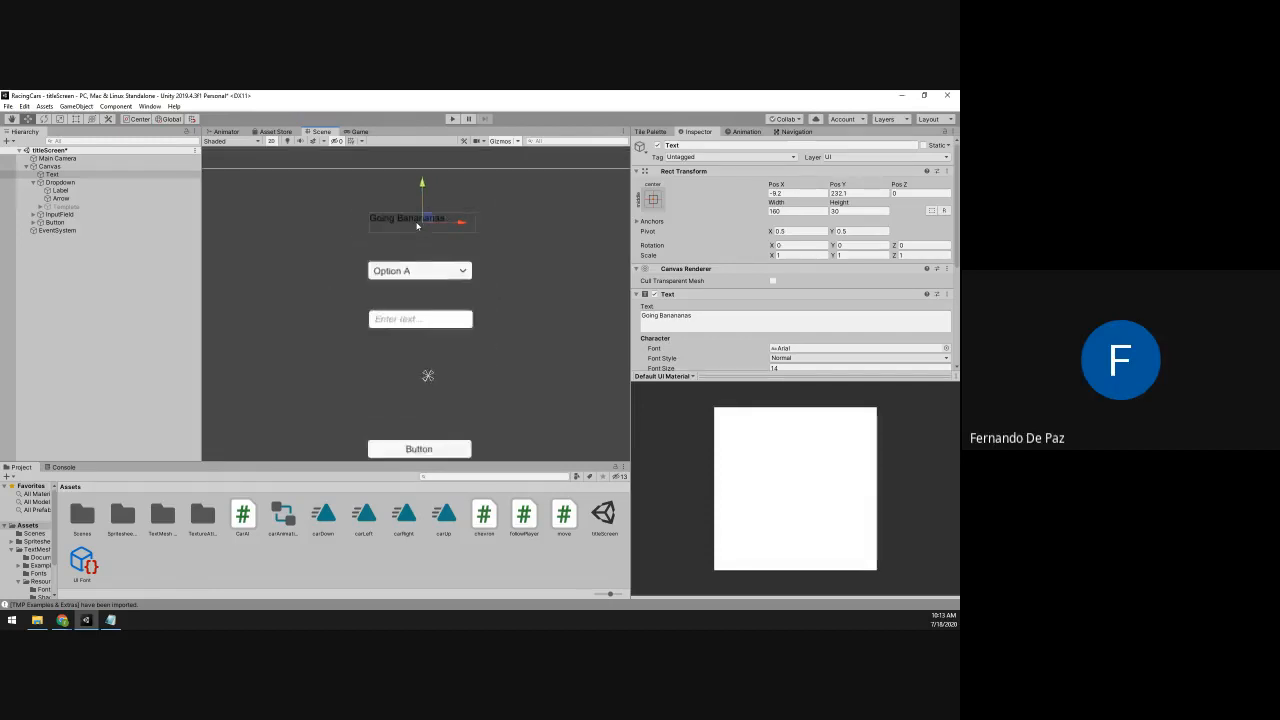
Run the scene briefly to preview the title screen, and stop playback
click(452, 118)
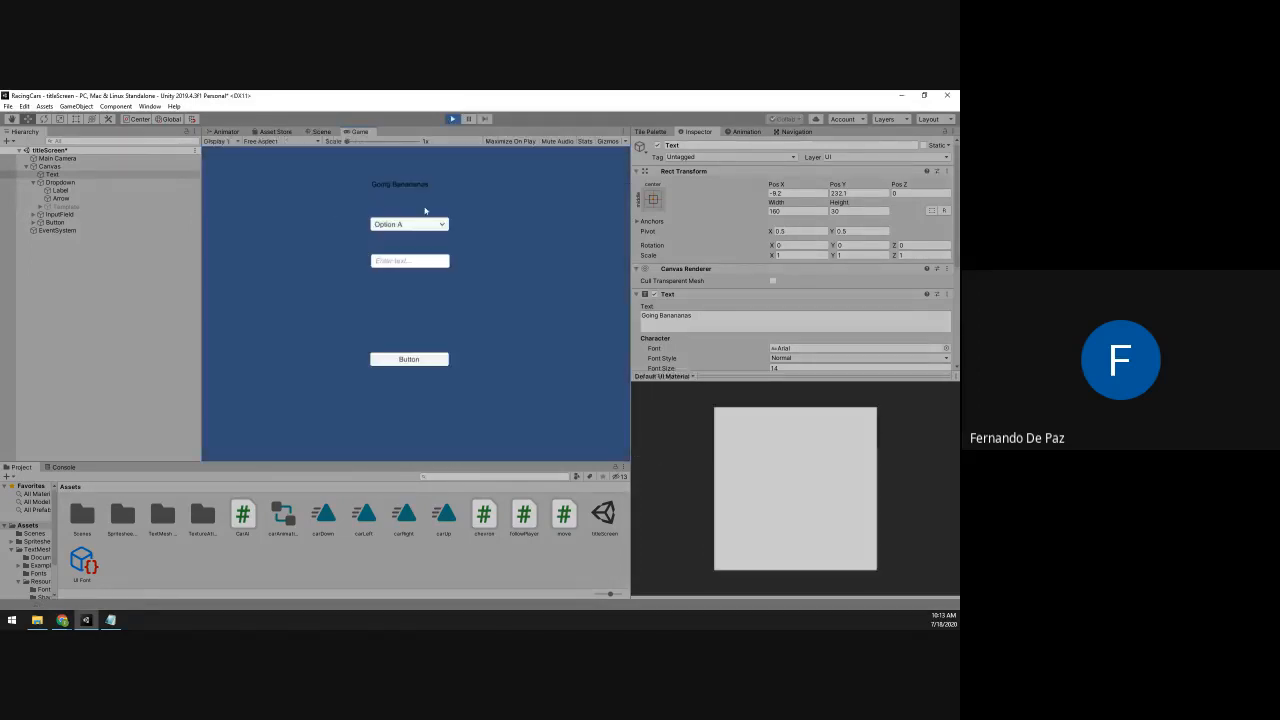
key(alt+Tab)
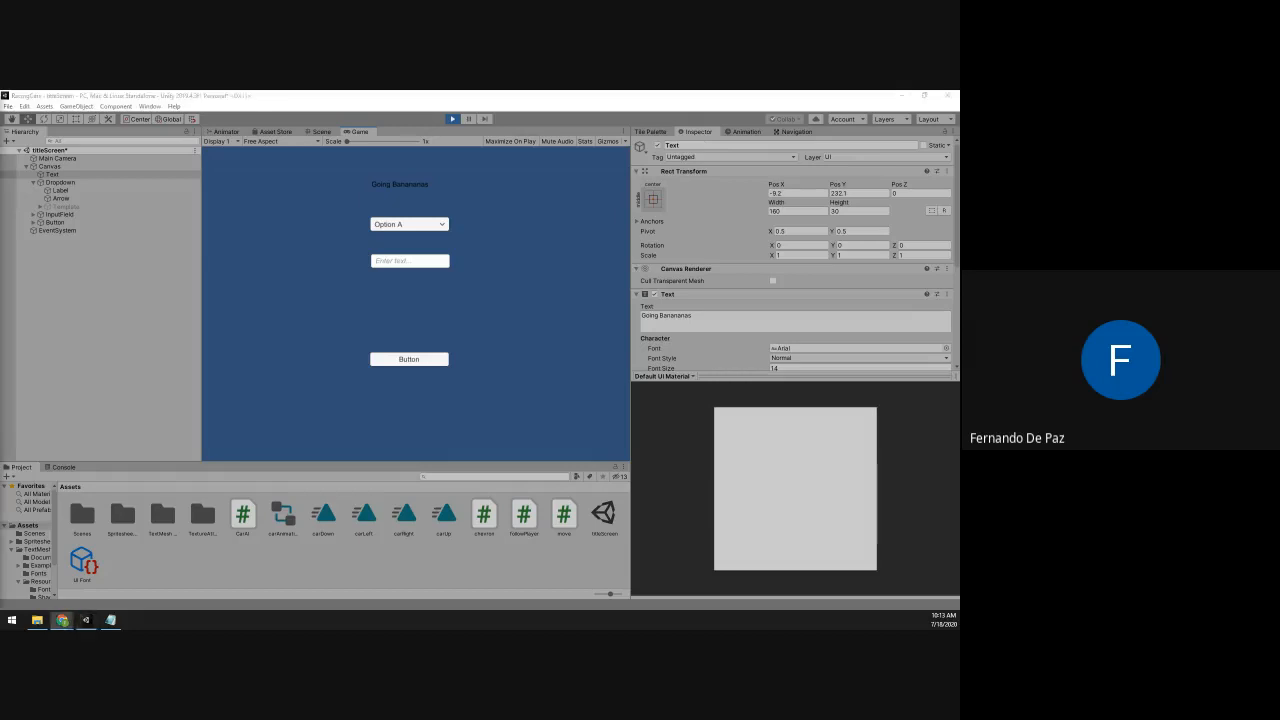
click(452, 118)
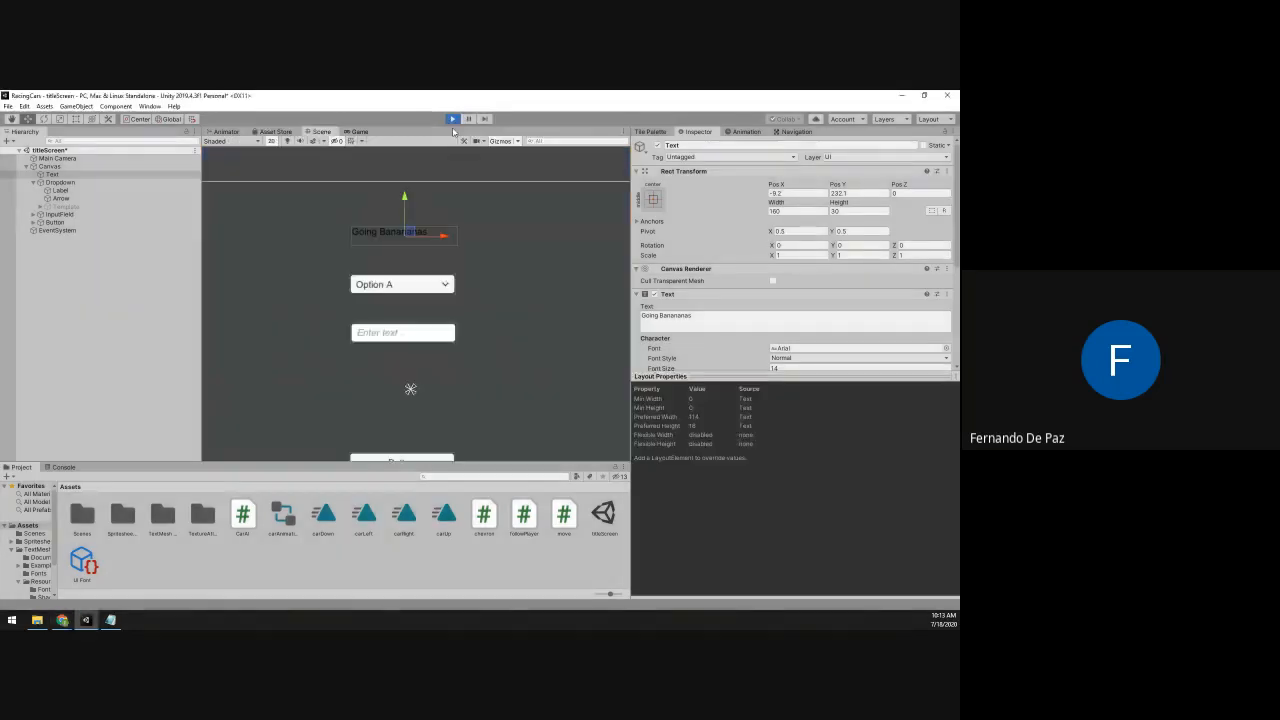
Delete the regular Text object holding the title from the Canvas
scroll(393, 240, up, 2)
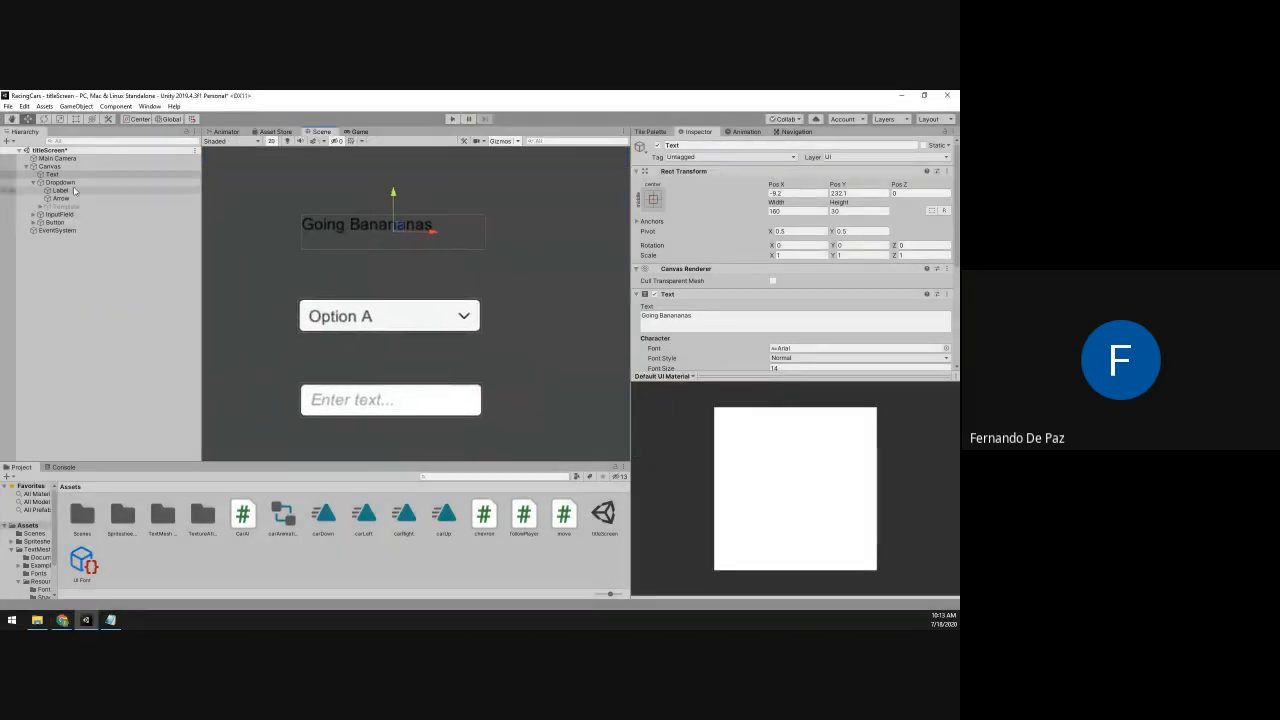
right_click(77, 173)
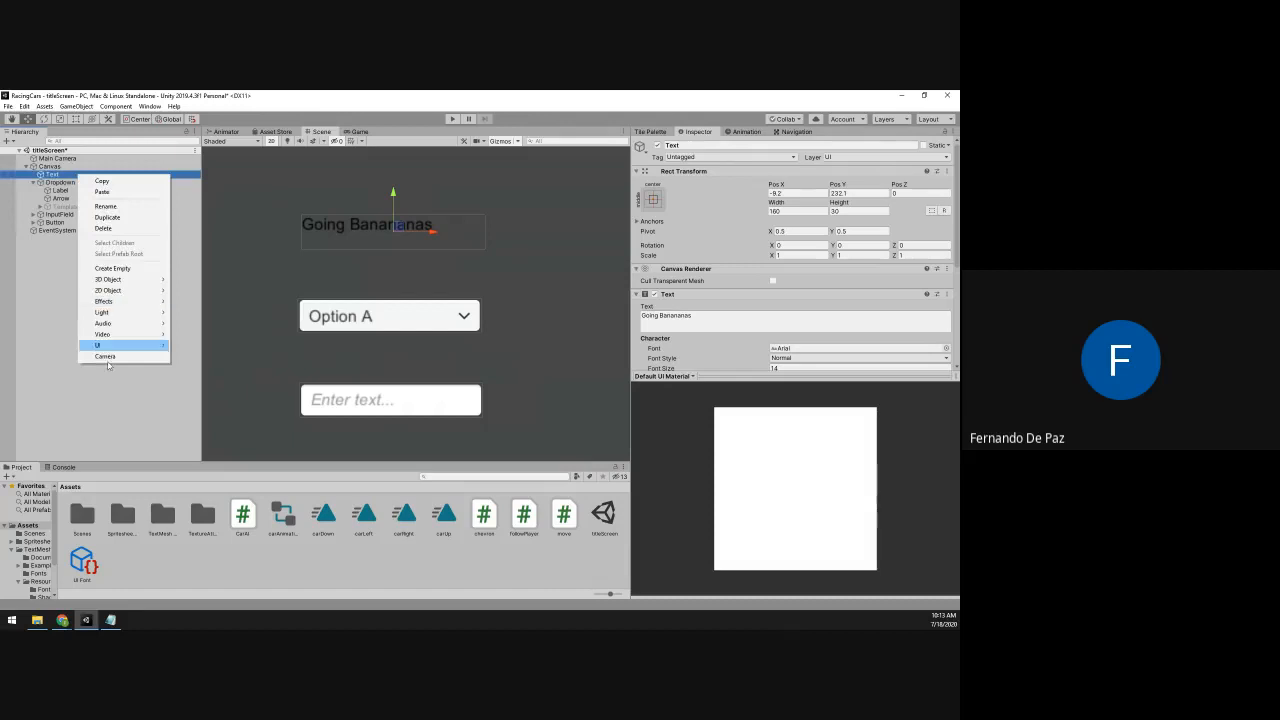
click(97, 226)
Add a TextMeshPro text to the Canvas and place it above the dropdown at about X -14, Y 235
right_click(54, 166)
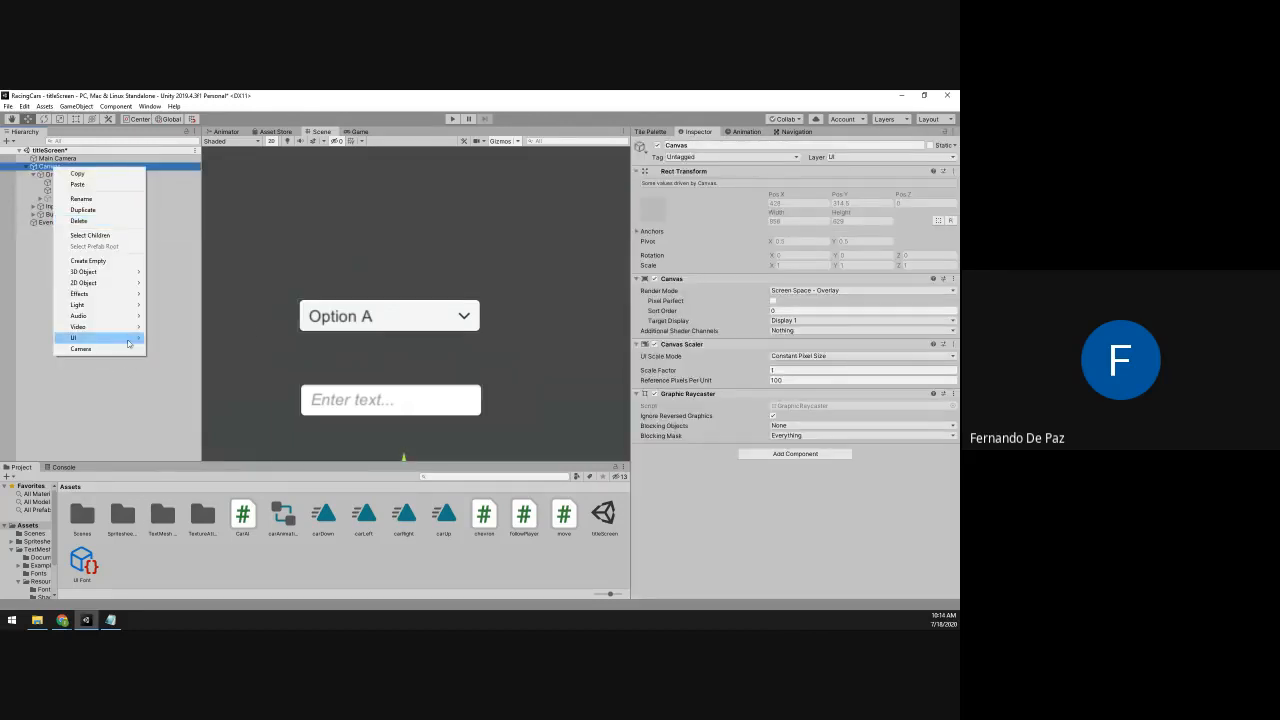
mouse_move(130, 340)
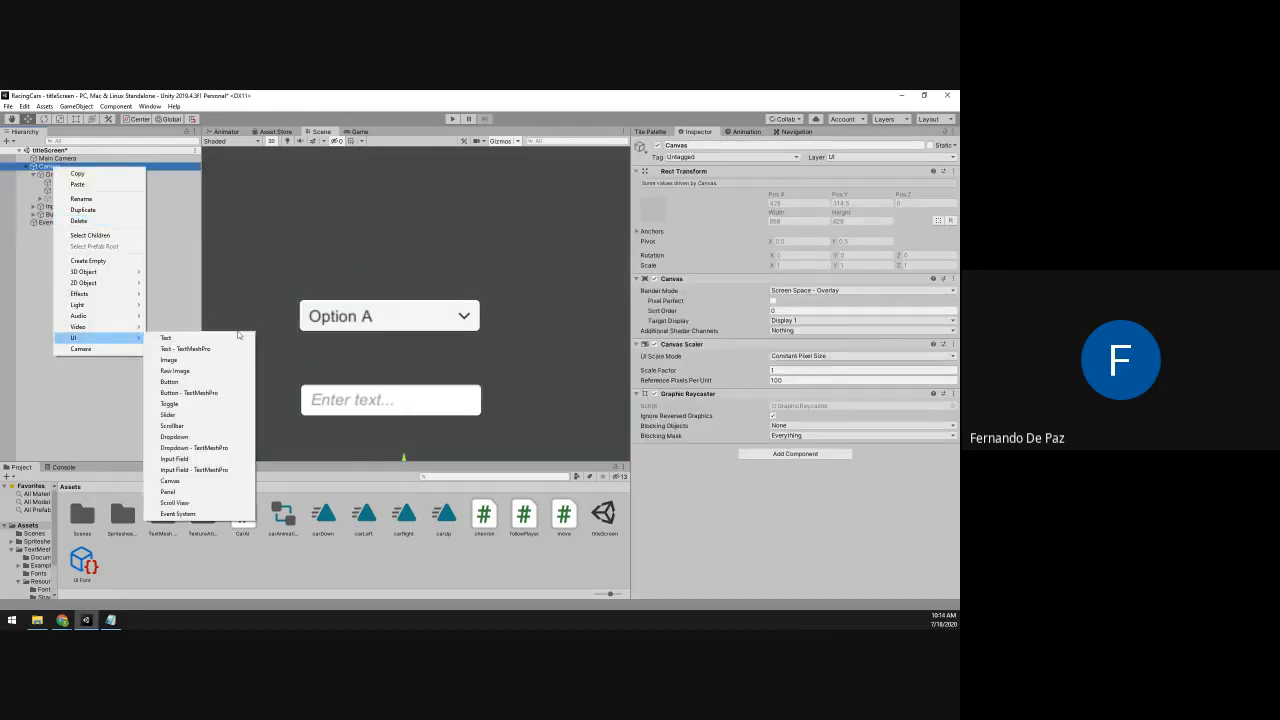
click(189, 350)
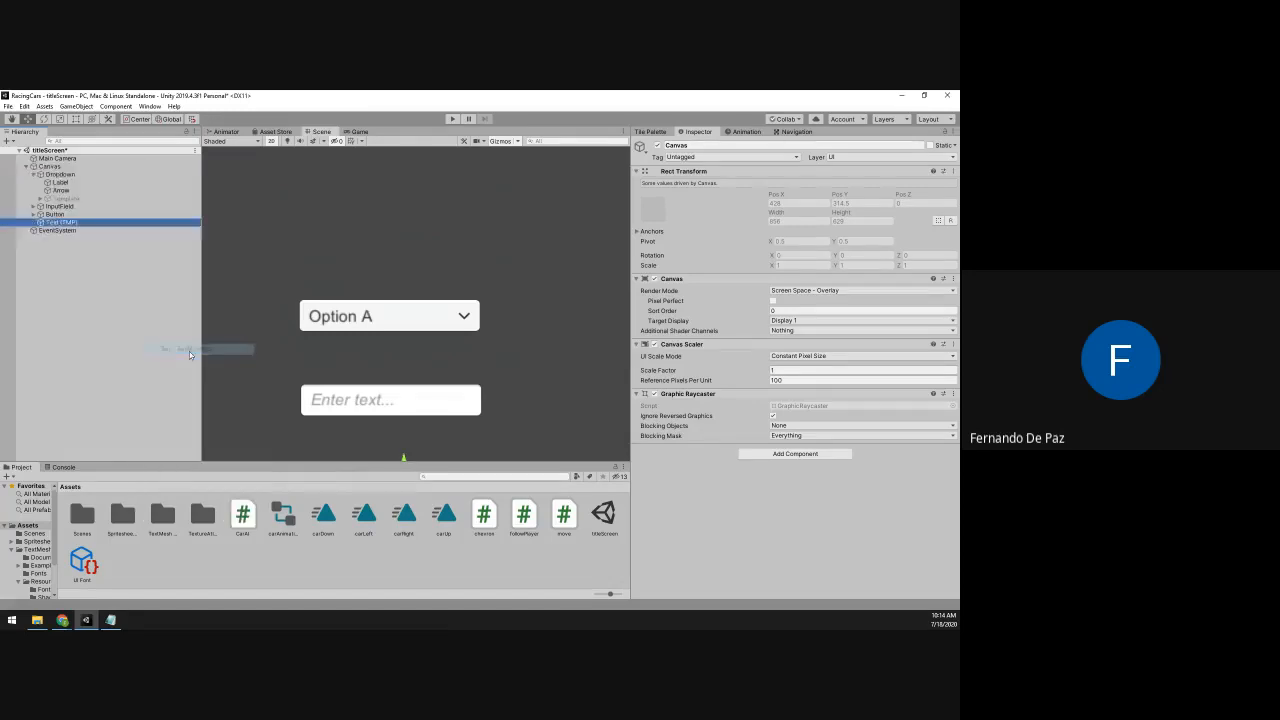
key(f)
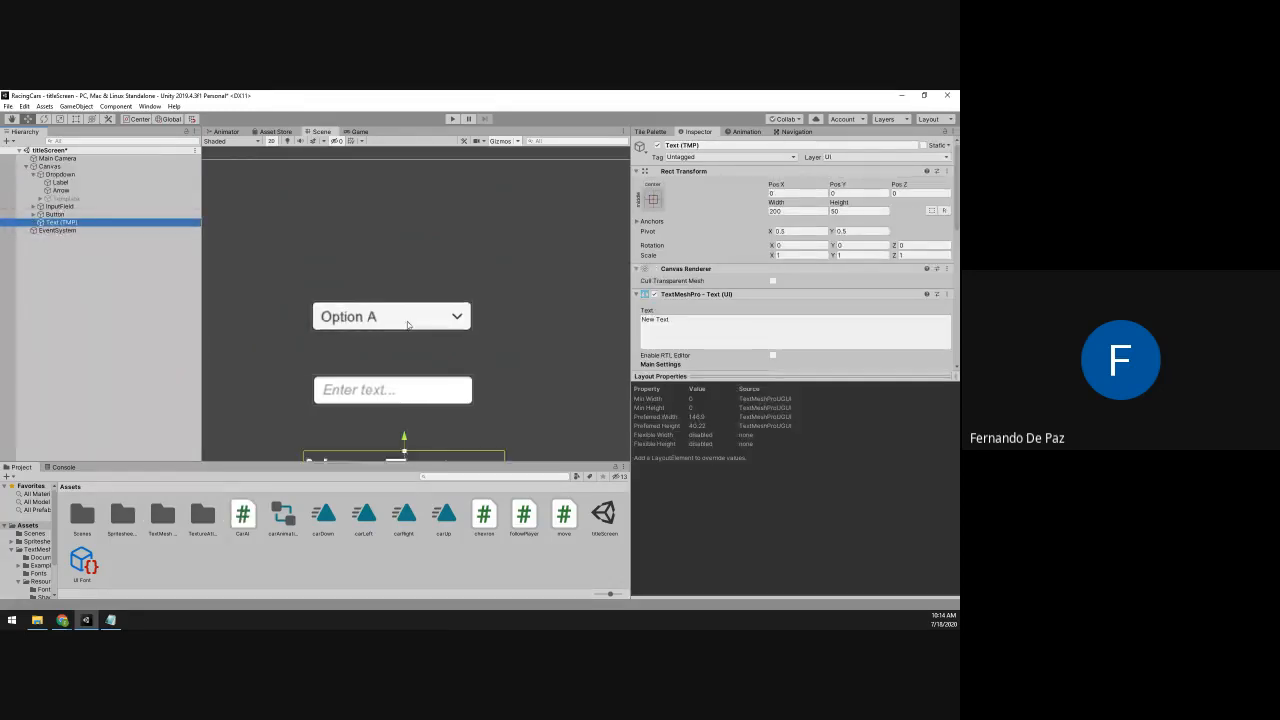
drag(407, 418, 397, 268)
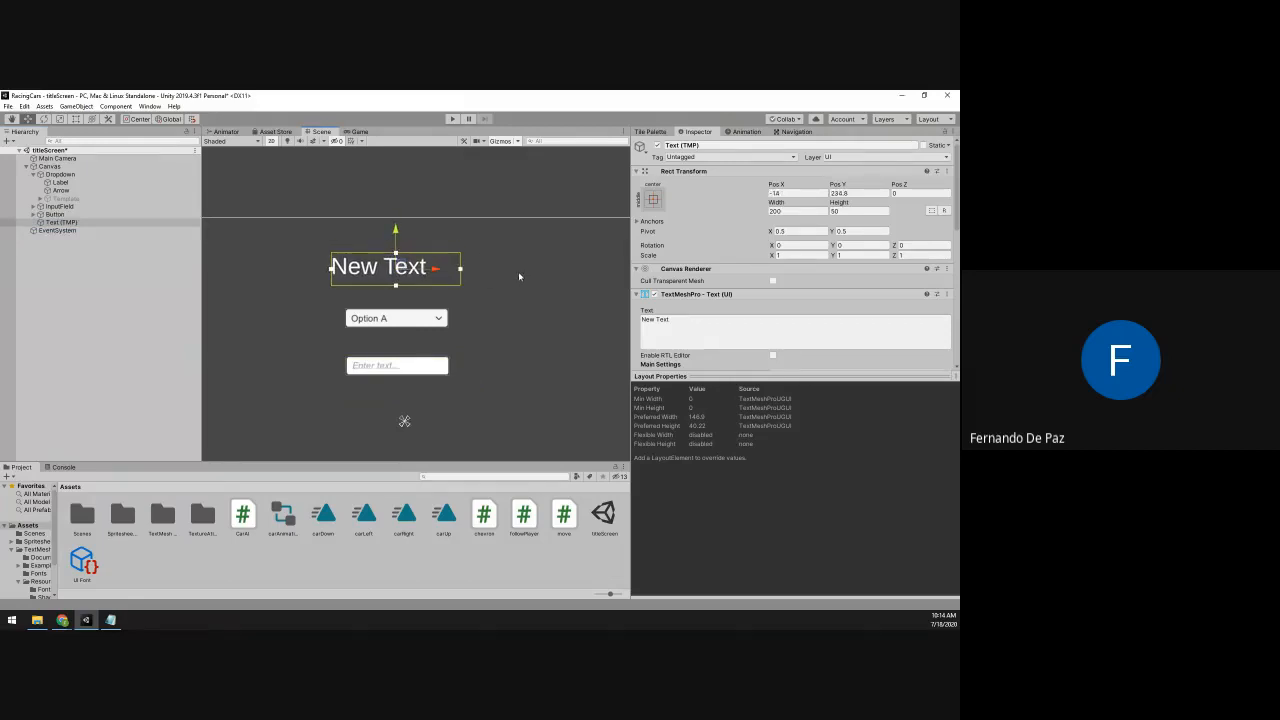
Enable the color gradient for the TextMeshPro title text
scroll(693, 258, down, 6)
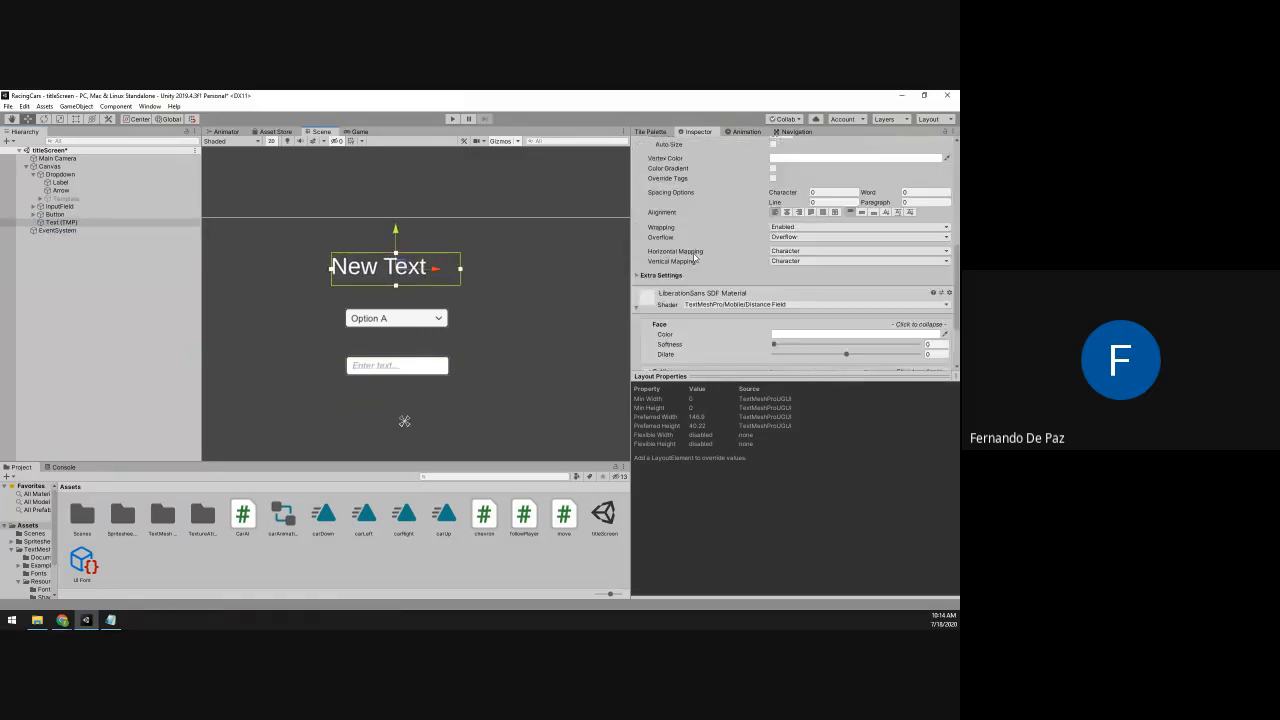
scroll(693, 258, up, 3)
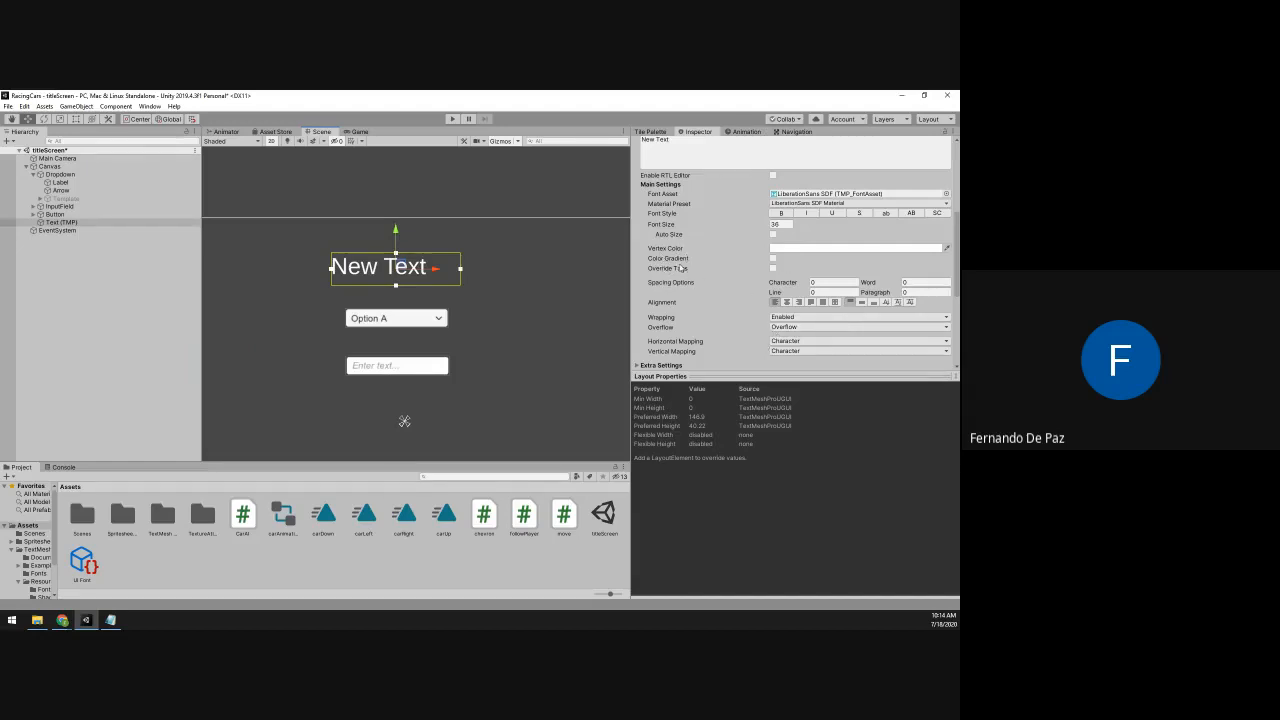
click(772, 258)
scroll(458, 271, up, 3)
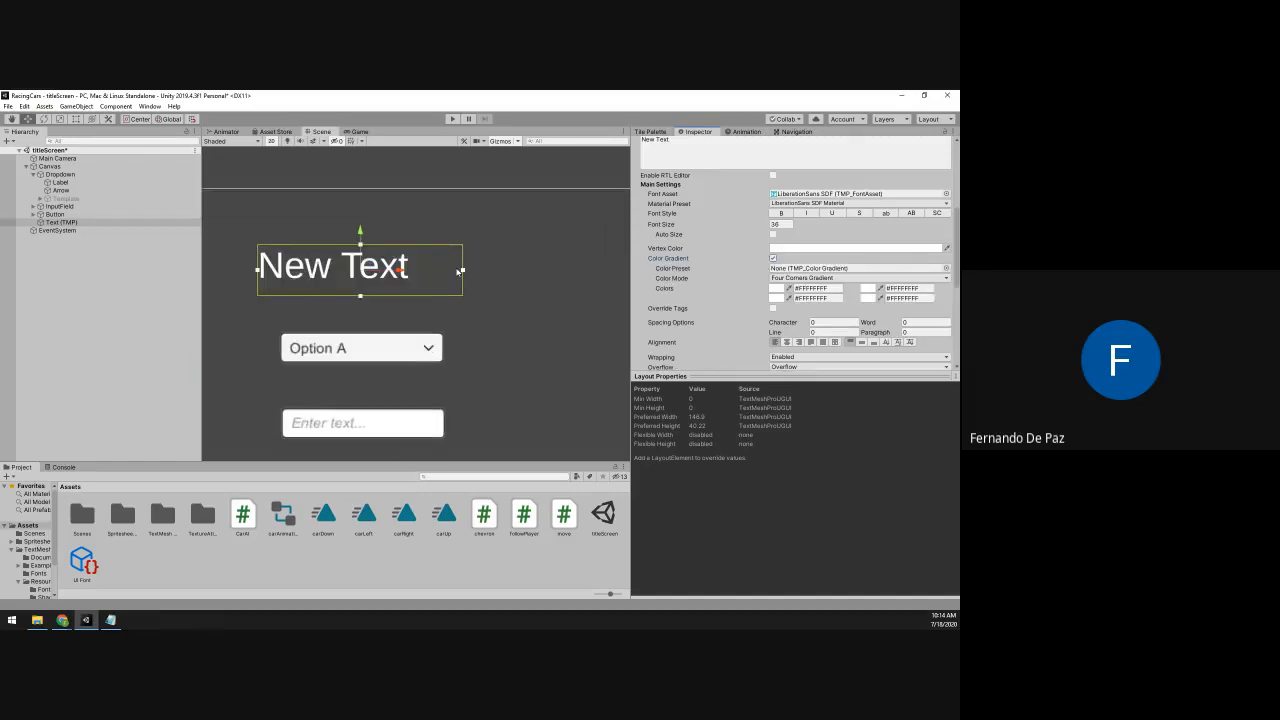
middle_drag(458, 271, 501, 277)
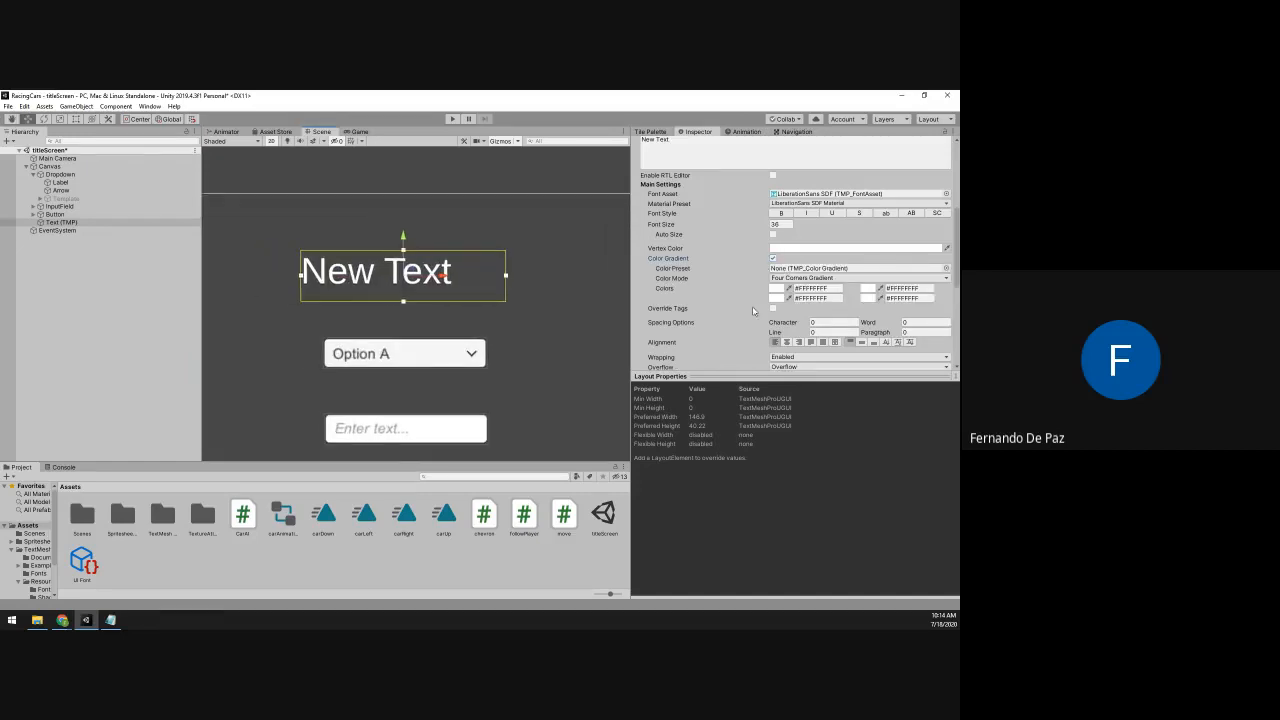
Set both top corner colors of the title text's gradient to #FFC757FF
click(832, 288)
click(110, 620)
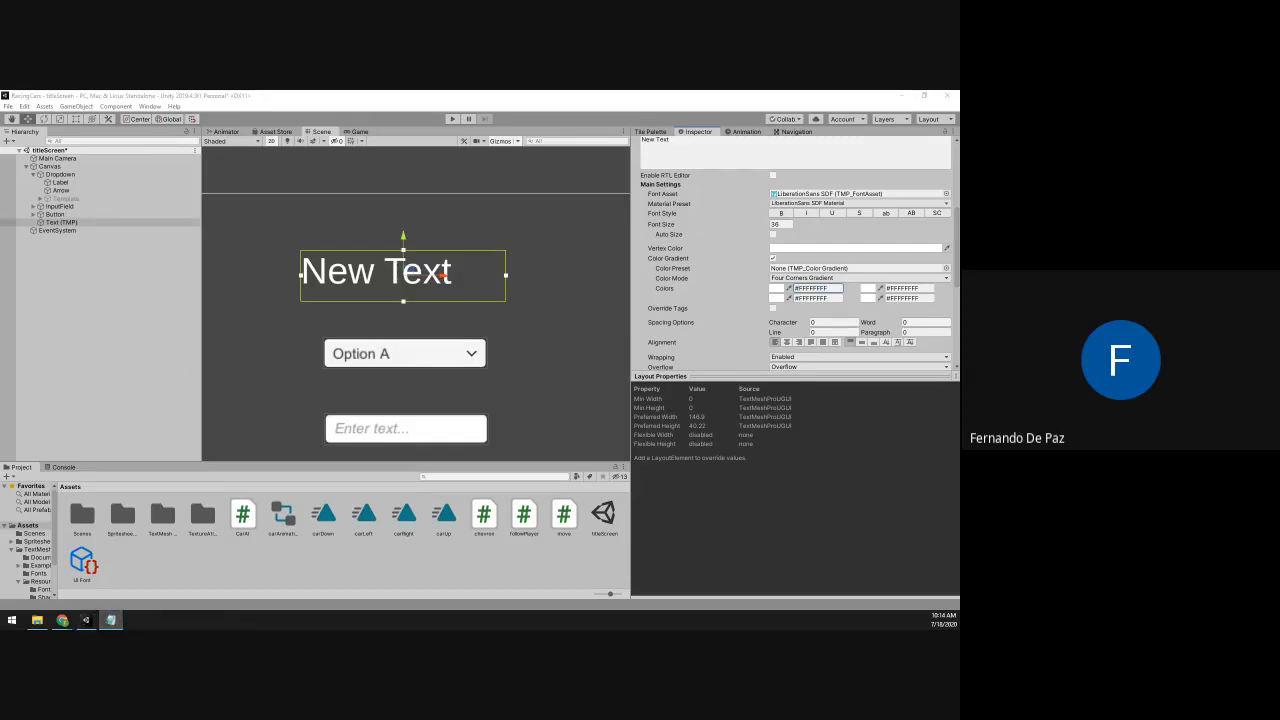
click(814, 289)
text(#FFC757FF)
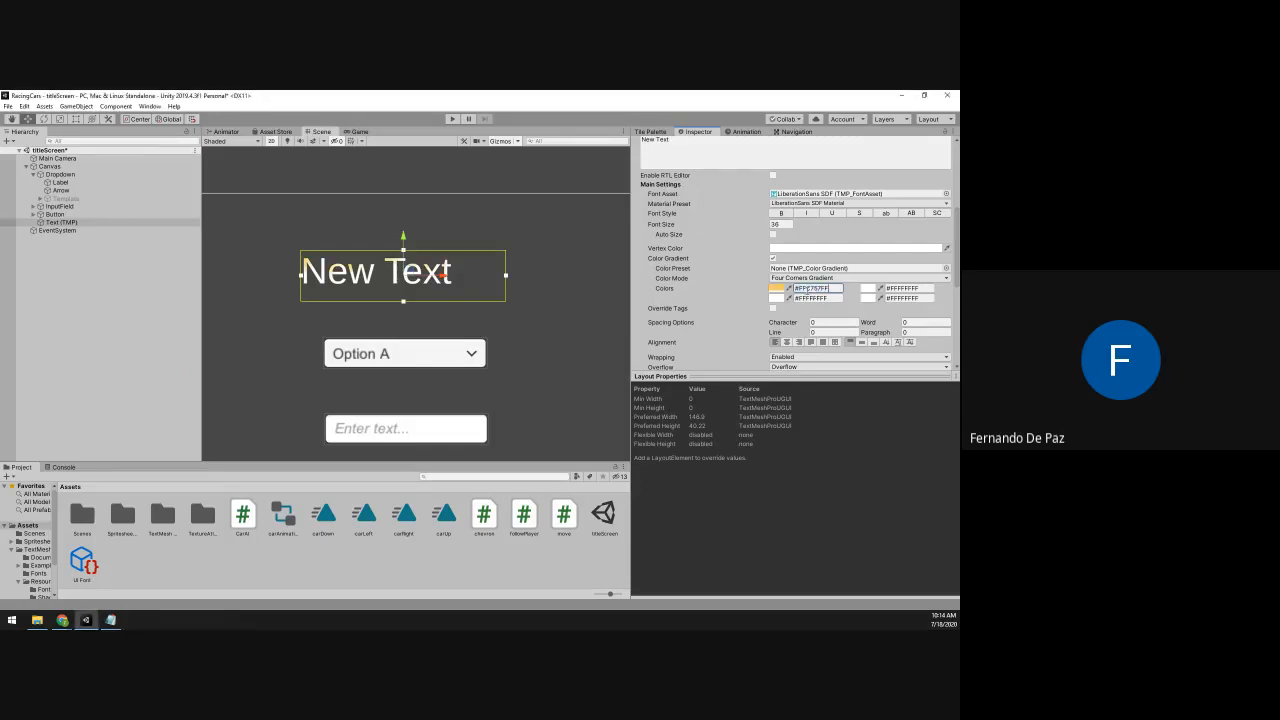
click(903, 288)
text(#FFC757FF)
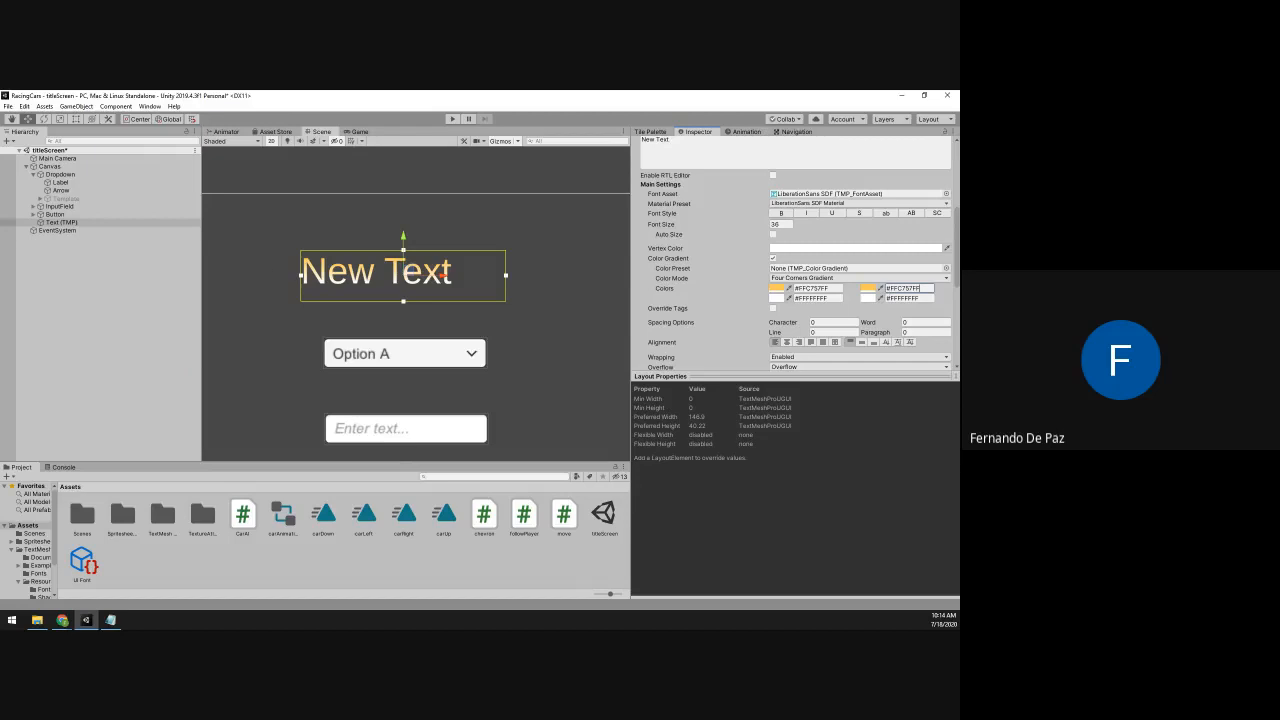
Set both bottom corner colors of the title text's gradient to #FF8C31FF
key(alt+Tab)
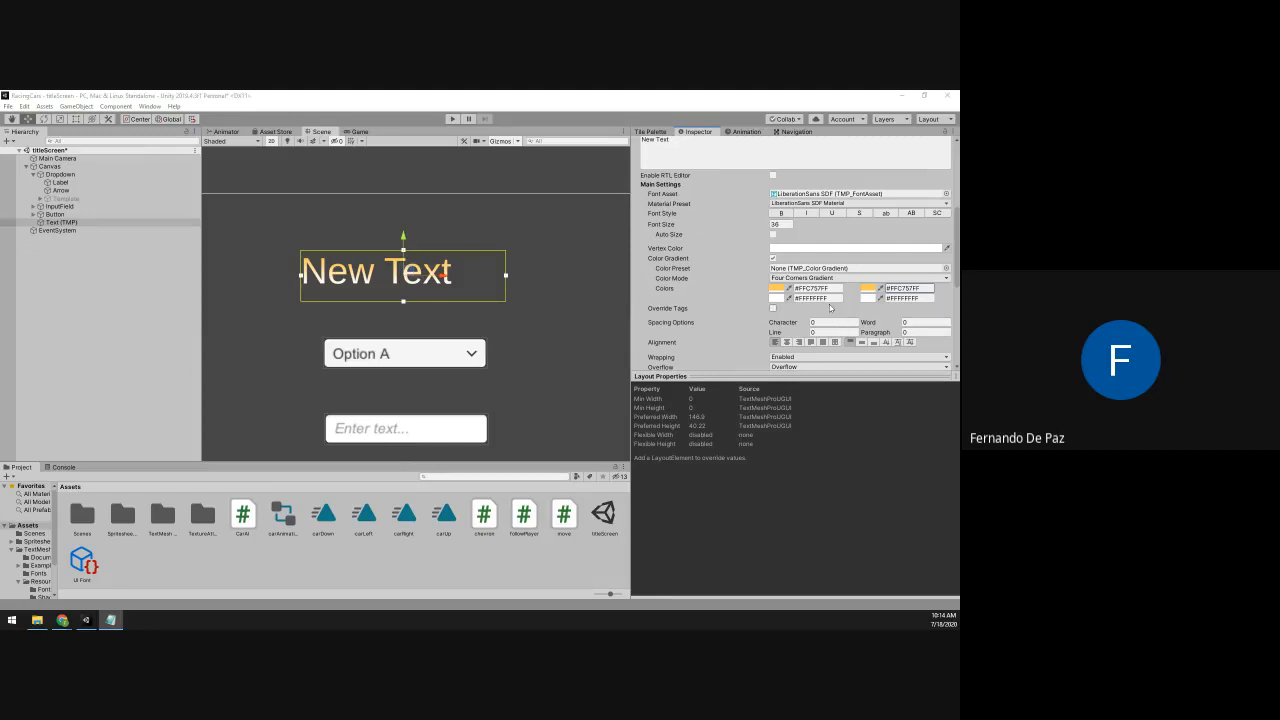
click(816, 298)
text(#FF8C31FF)
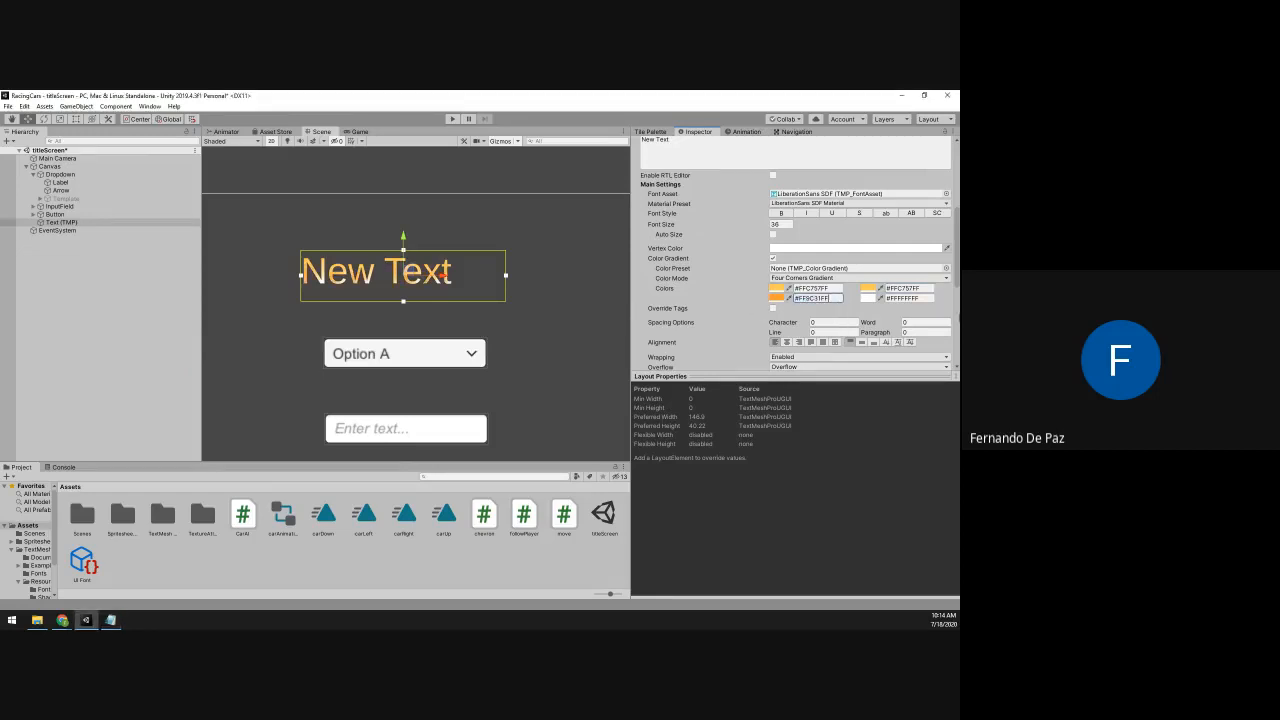
click(903, 298)
text(#FF8C31FF)
Apply the bold font style to the TextMeshPro title text
scroll(362, 280, up, 5)
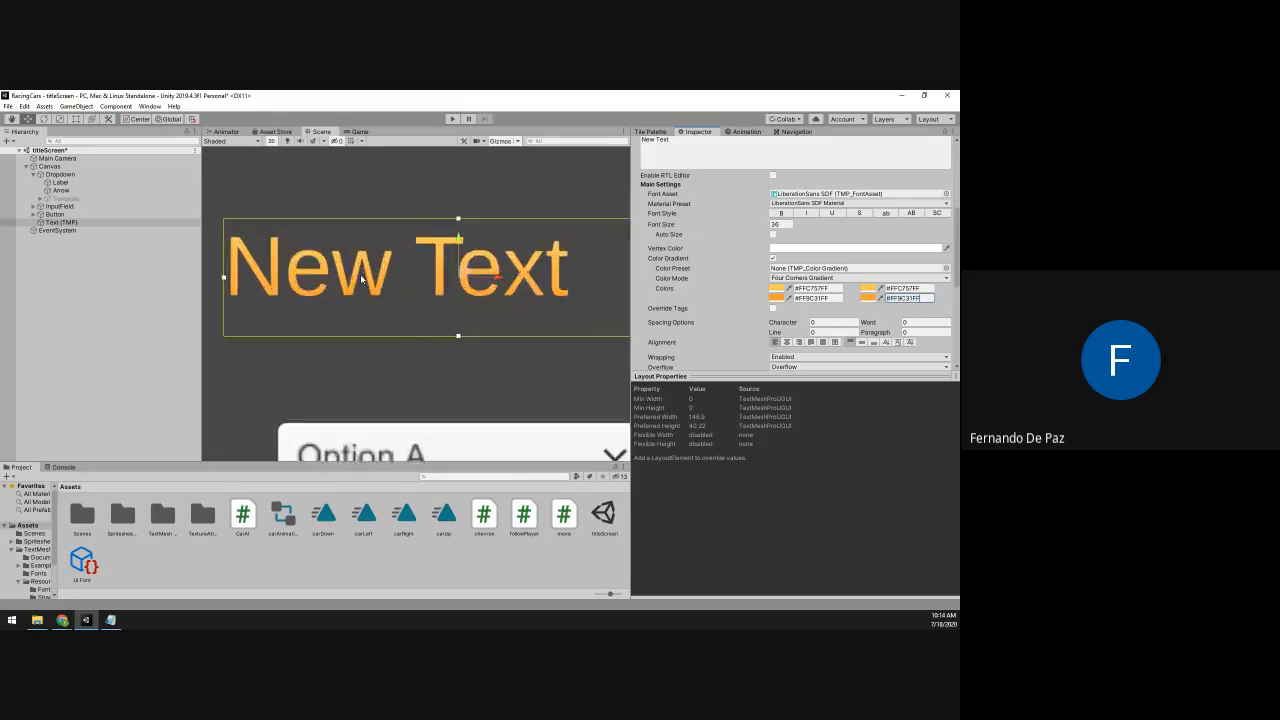
scroll(400, 282, up, 1)
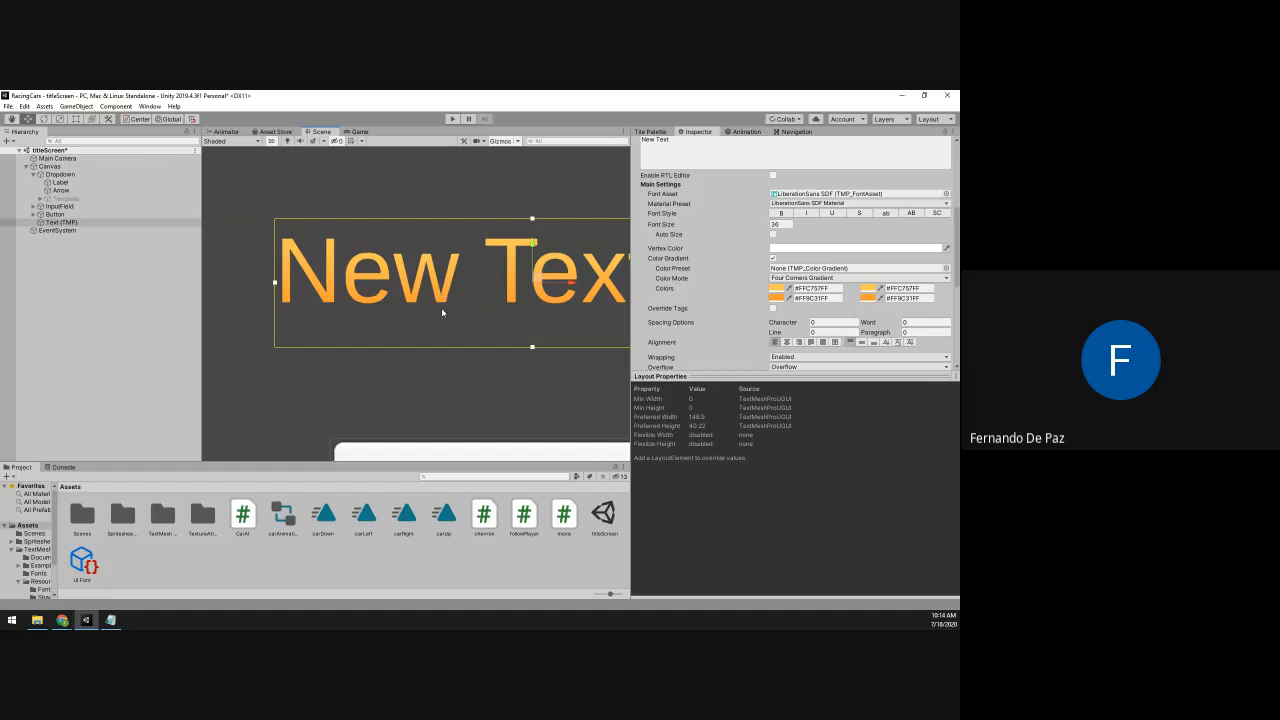
key(f)
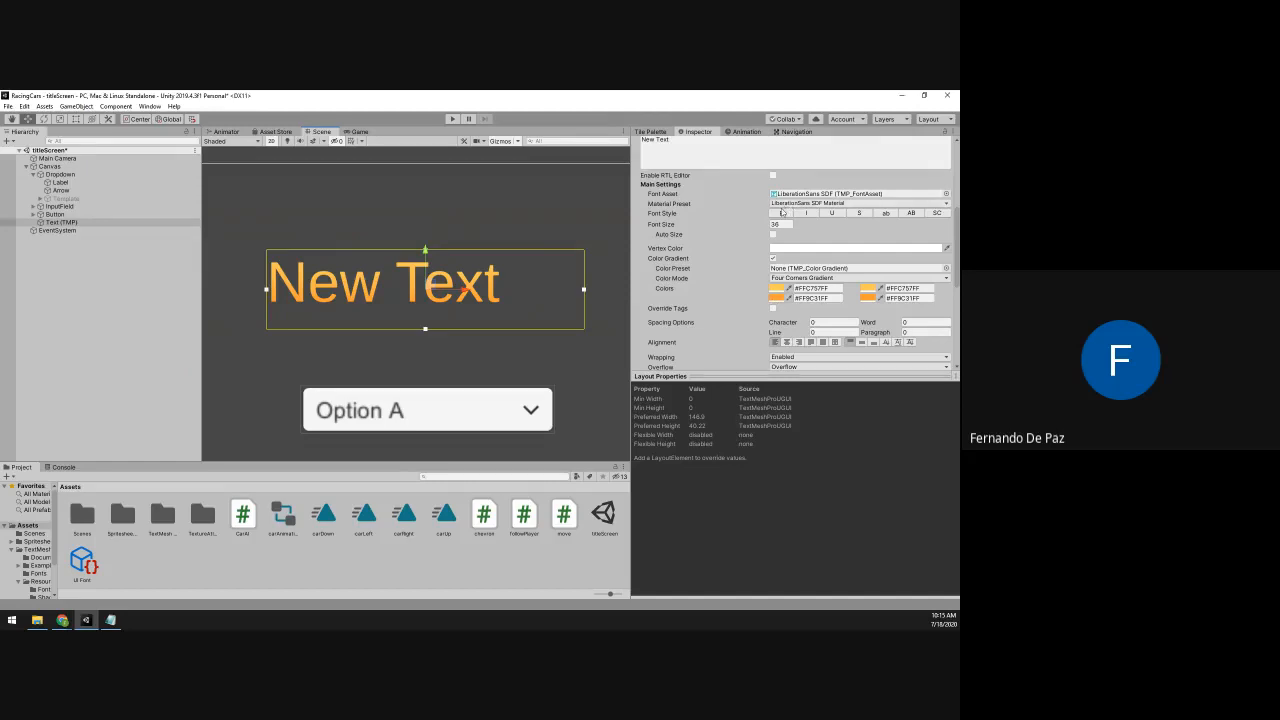
click(782, 213)
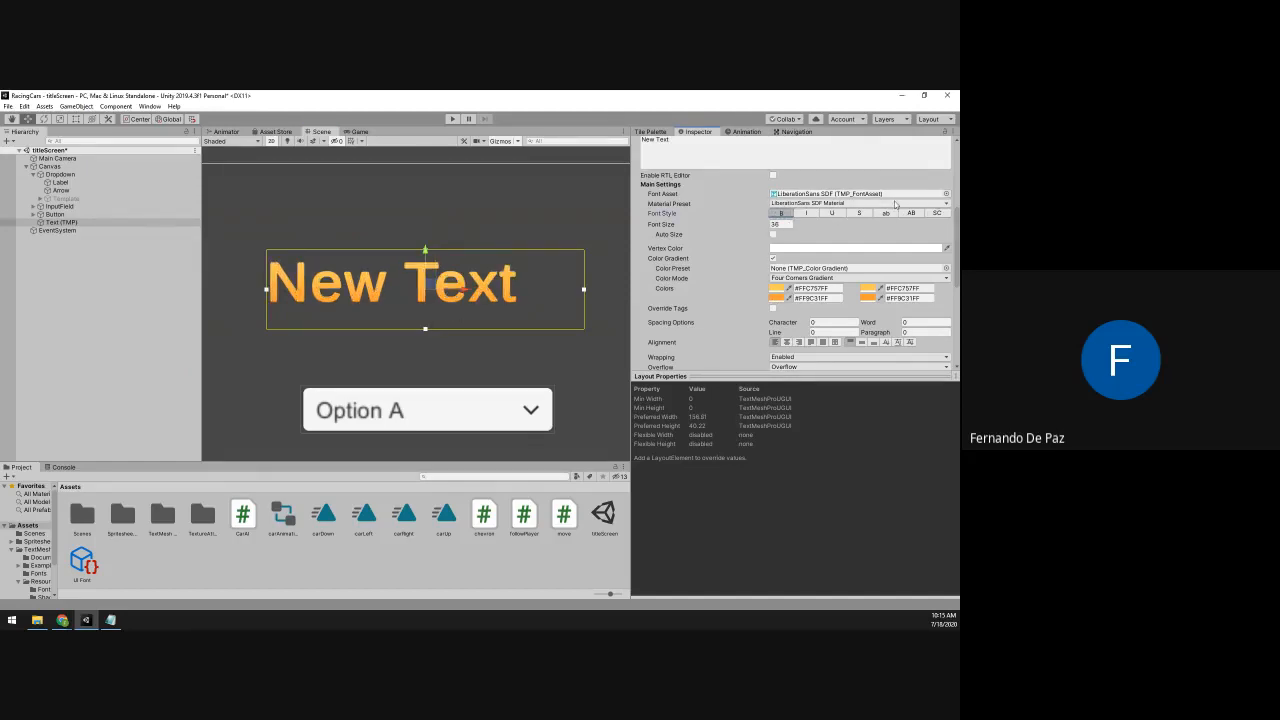
Change the TextMeshPro title's font asset to Roboto-Bold SDF
click(945, 194)
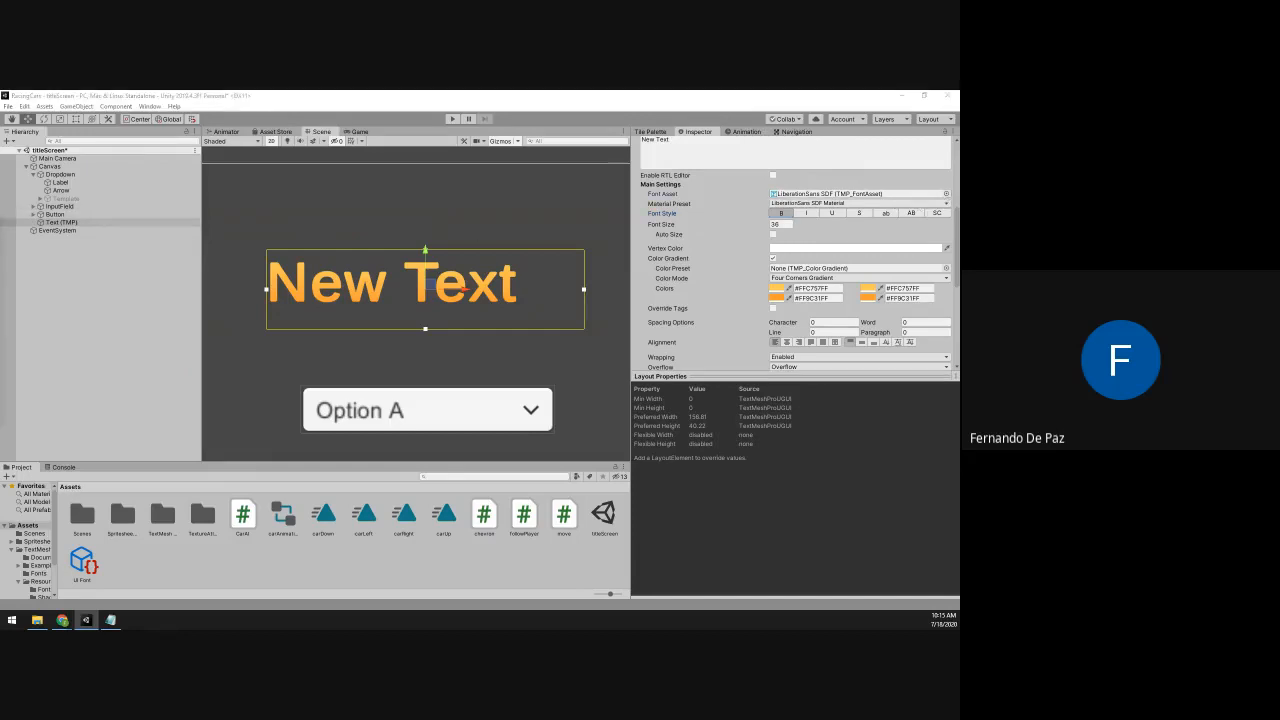
drag(540, 195, 572, 187)
click(428, 276)
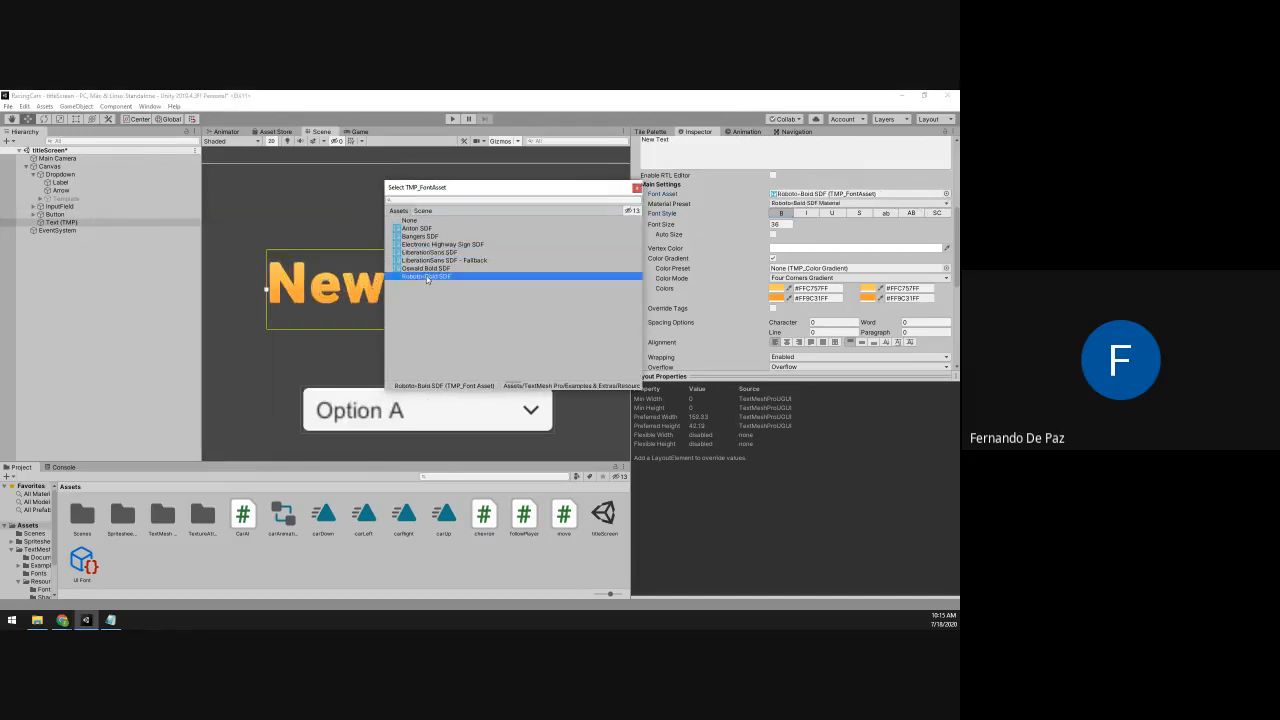
double_click(428, 276)
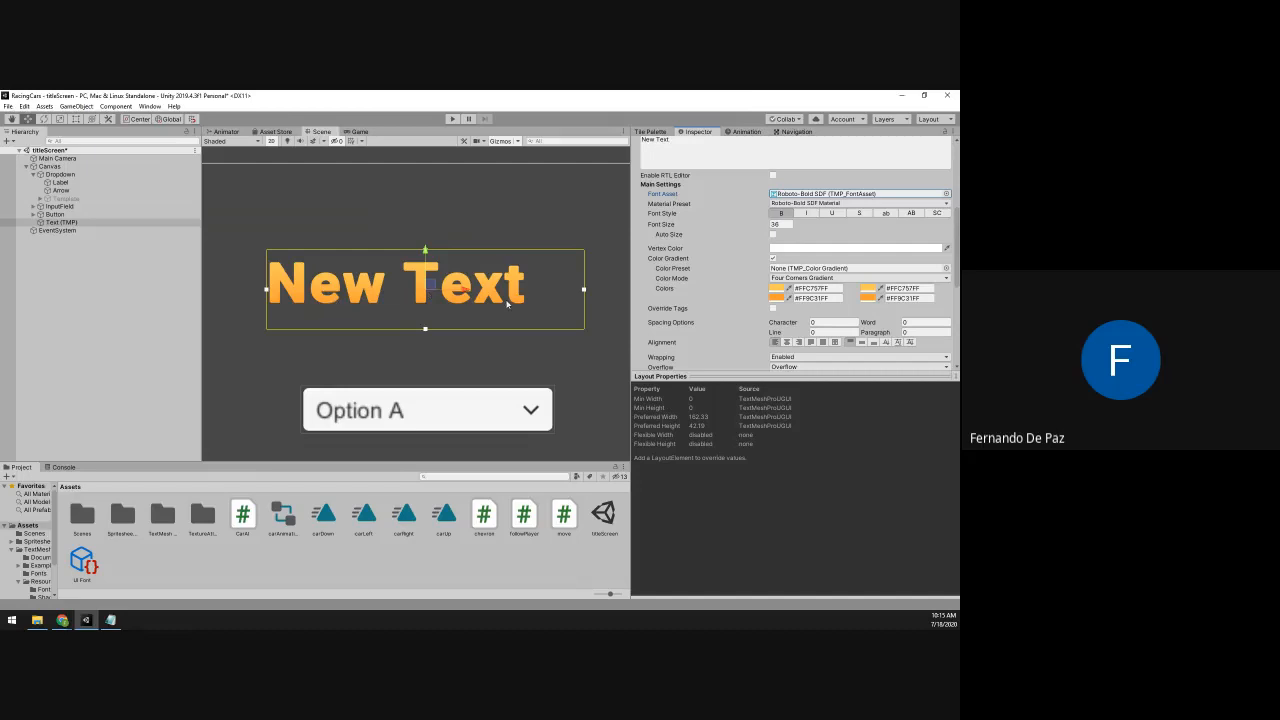
Replace the TextMeshPro title's placeholder text with "Race Car"
scroll(445, 224, down, 5)
middle_drag(445, 224, 447, 220)
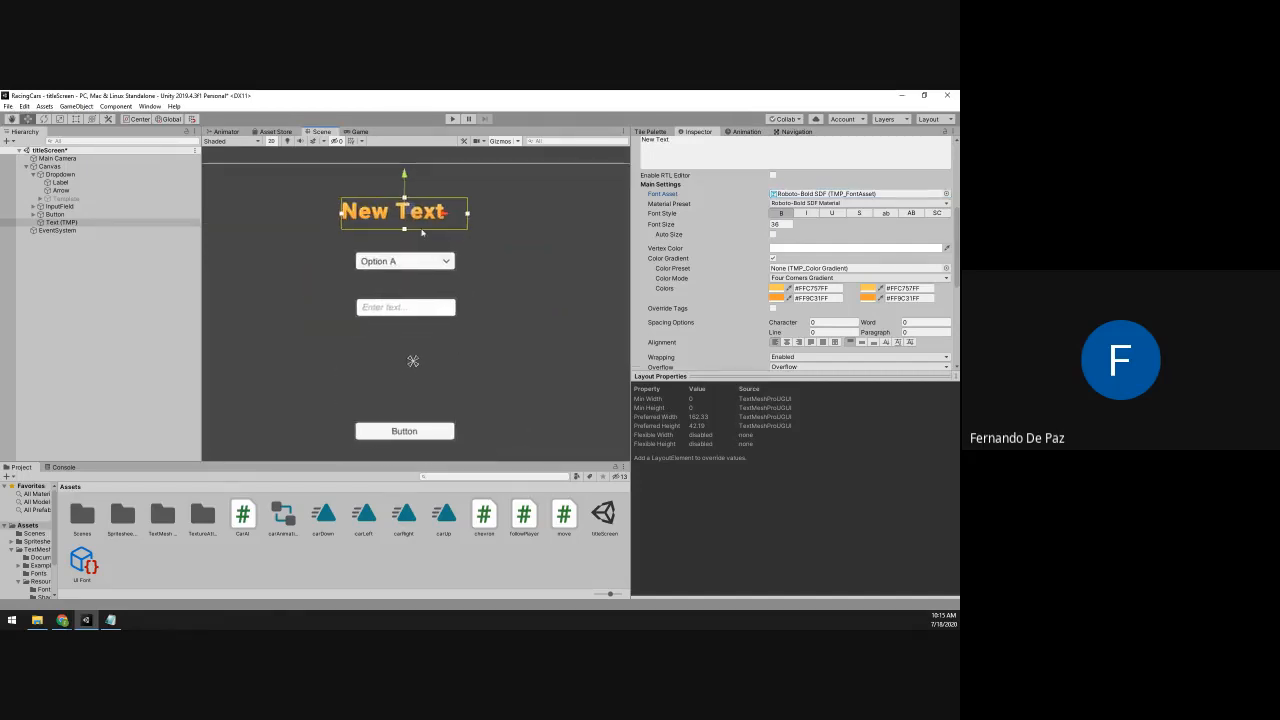
scroll(726, 209, up, 4)
drag(676, 319, 524, 307)
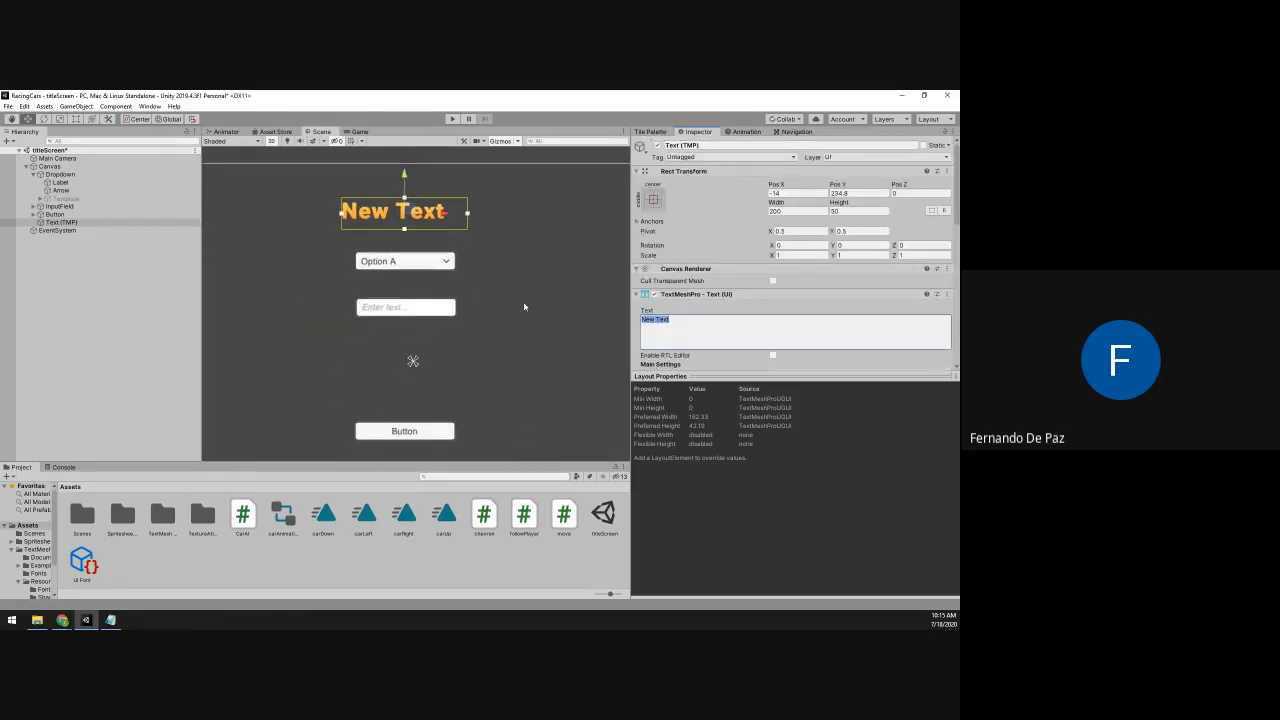
text(Race Car)
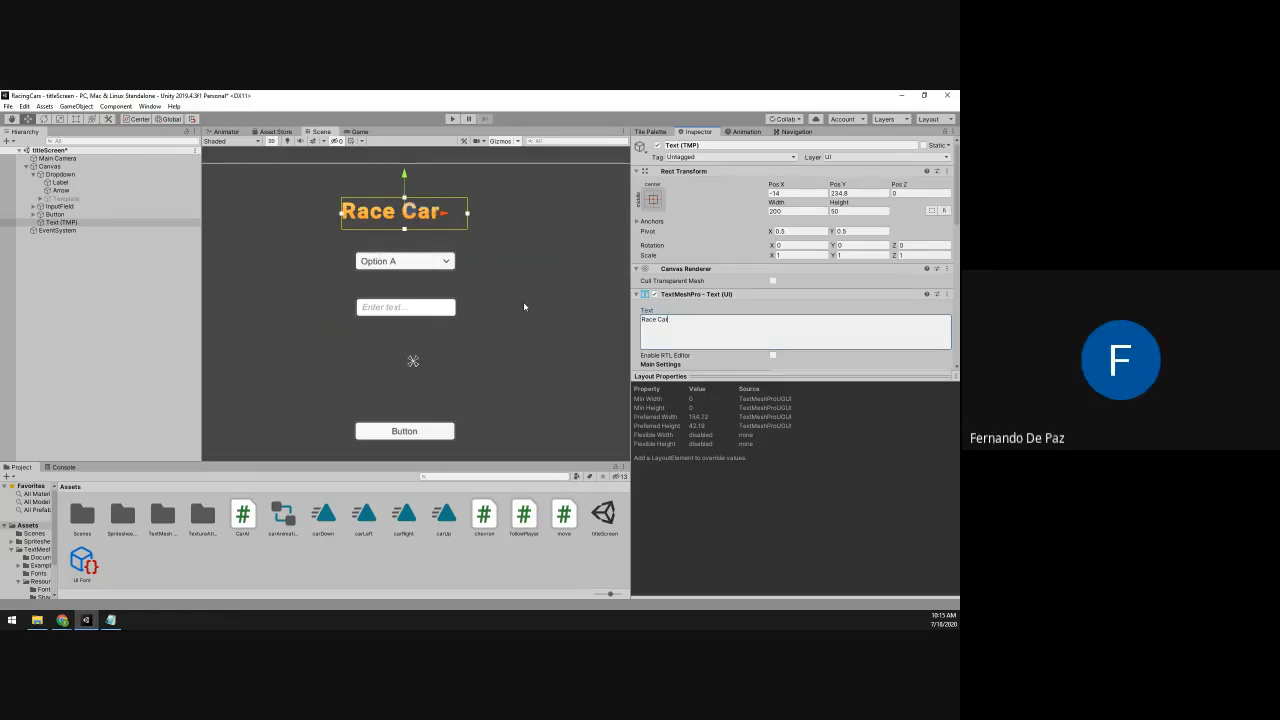
Align the Race Car title to the horizontal center and vertical middle of its text box
scroll(780, 300, down, 5)
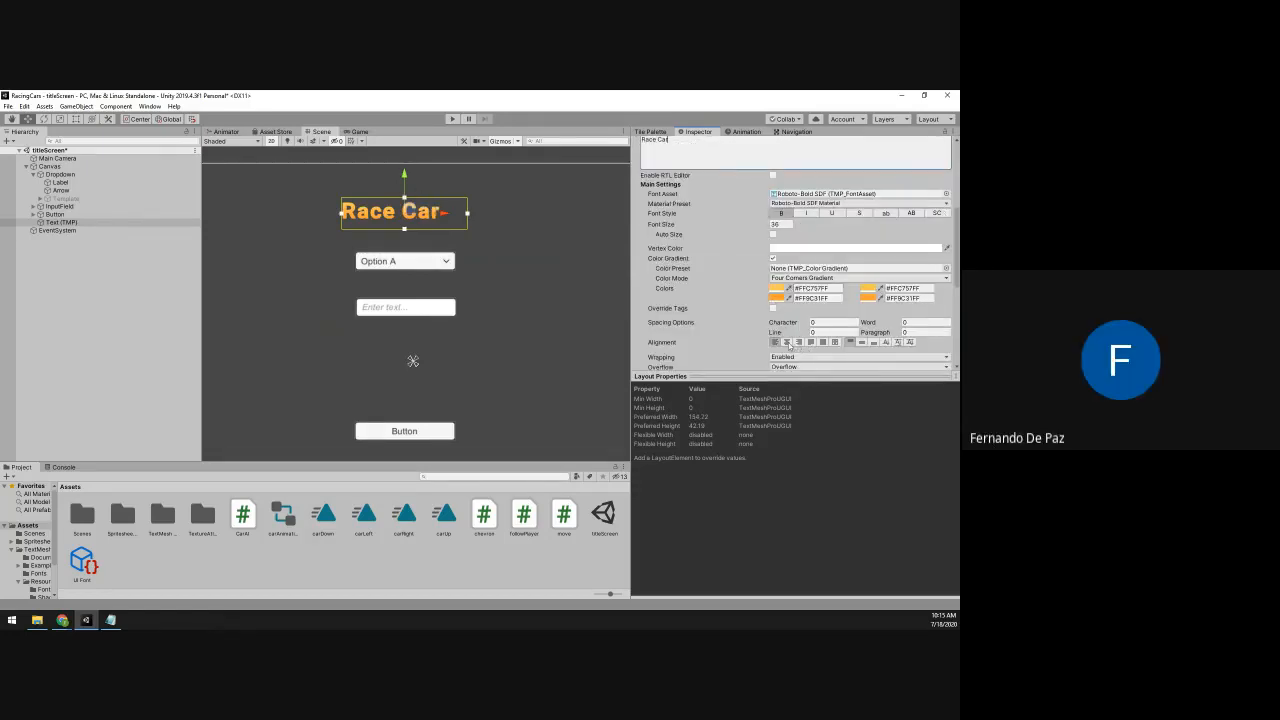
click(787, 342)
click(863, 342)
scroll(430, 208, up, 3)
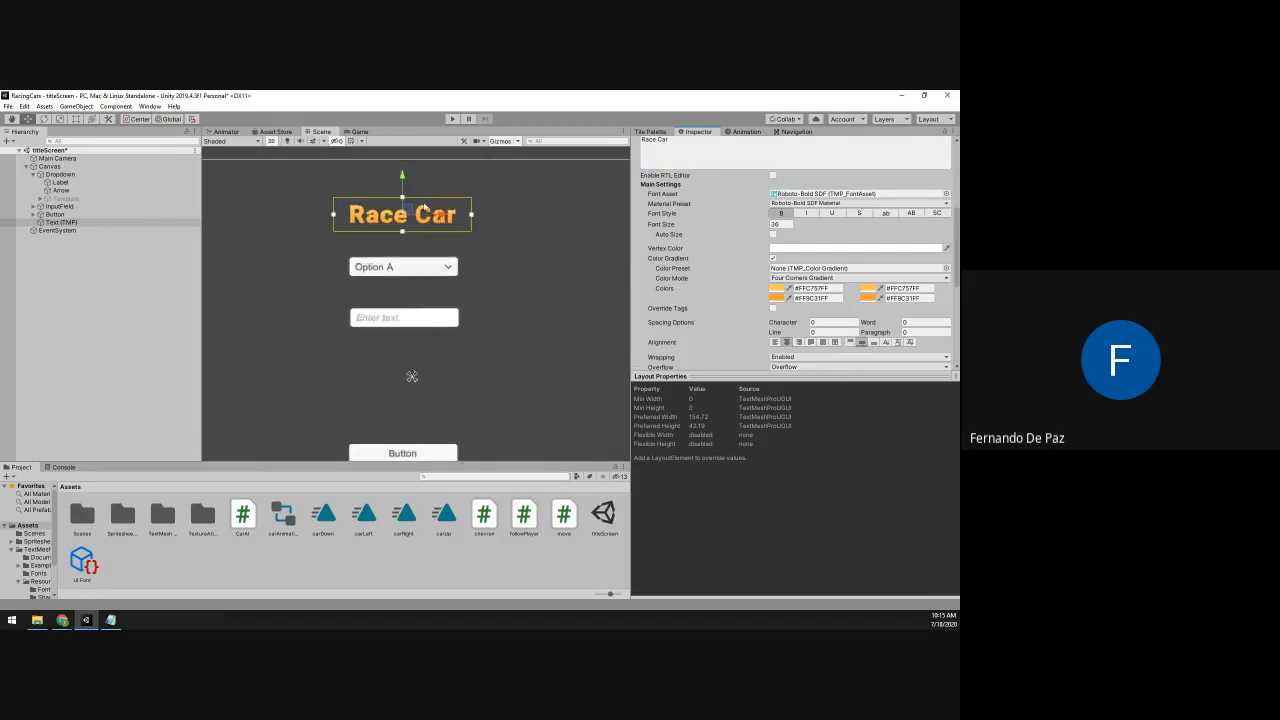
click(552, 287)
scroll(486, 294, down, 5)
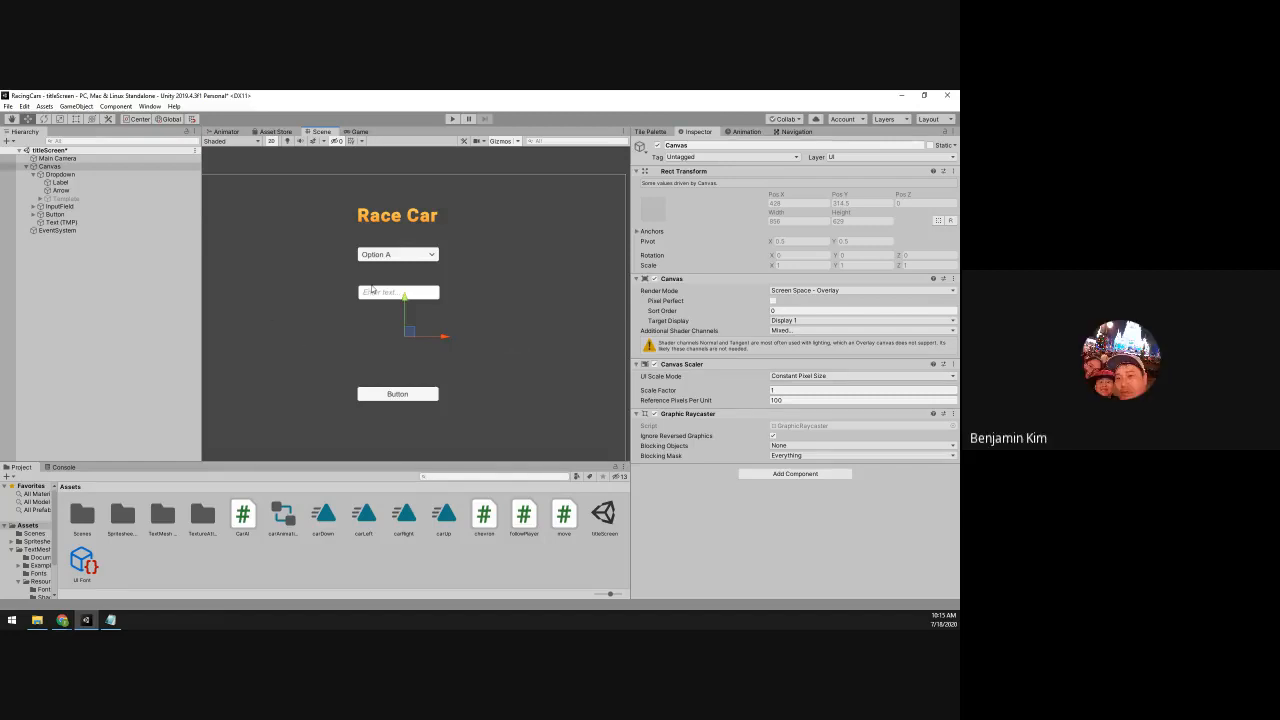
scroll(372, 288, up, 3)
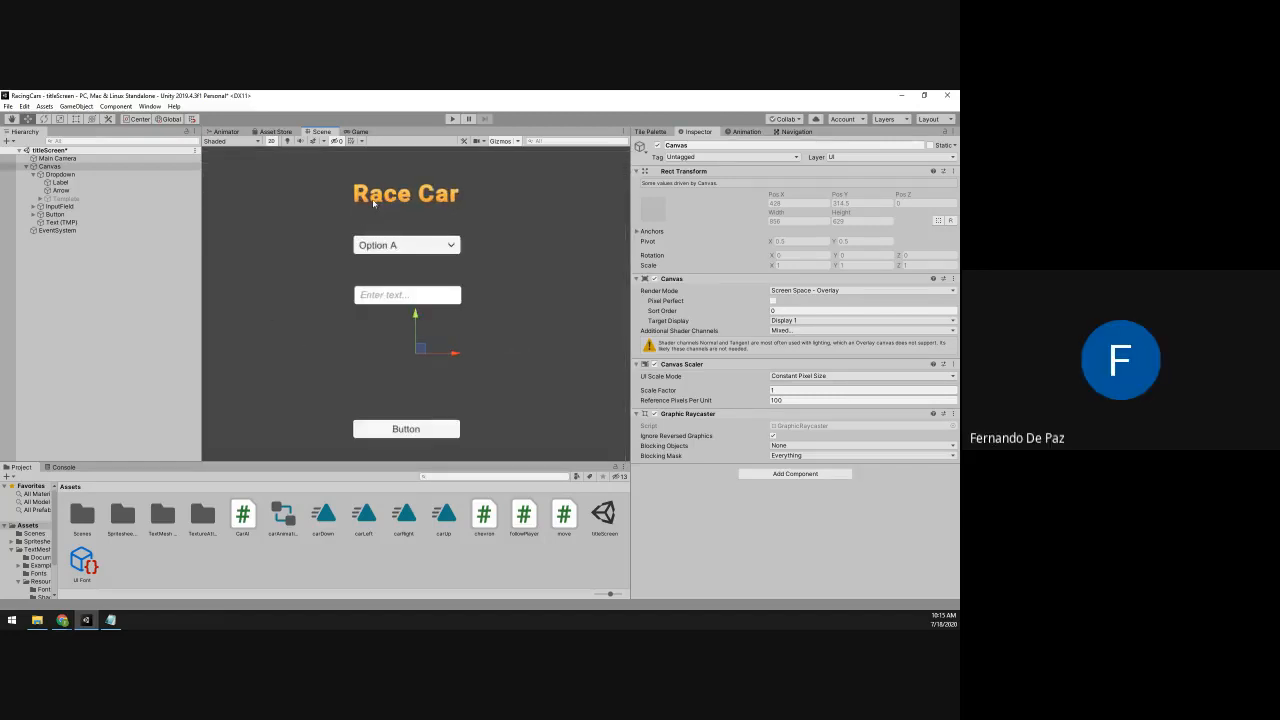
Move the Race Car title straight up to a Y position of about 259
click(385, 199)
middle_drag(458, 221, 461, 272)
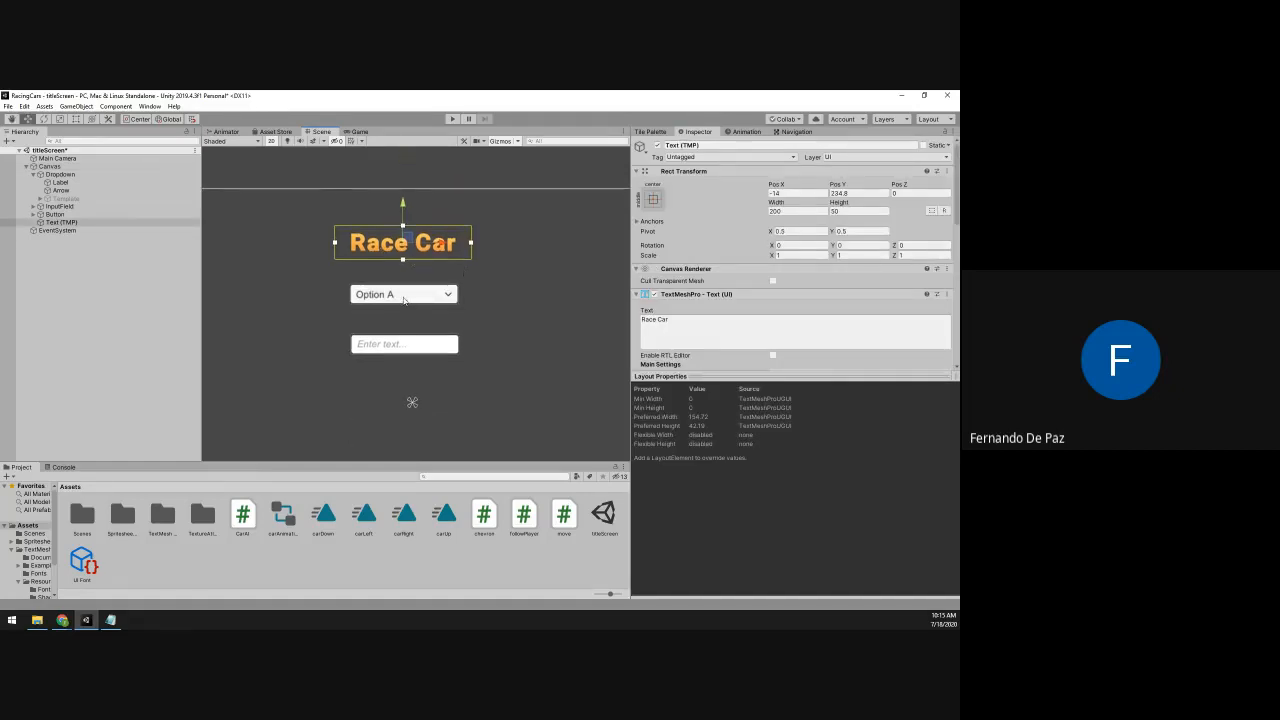
scroll(362, 236, up, 3)
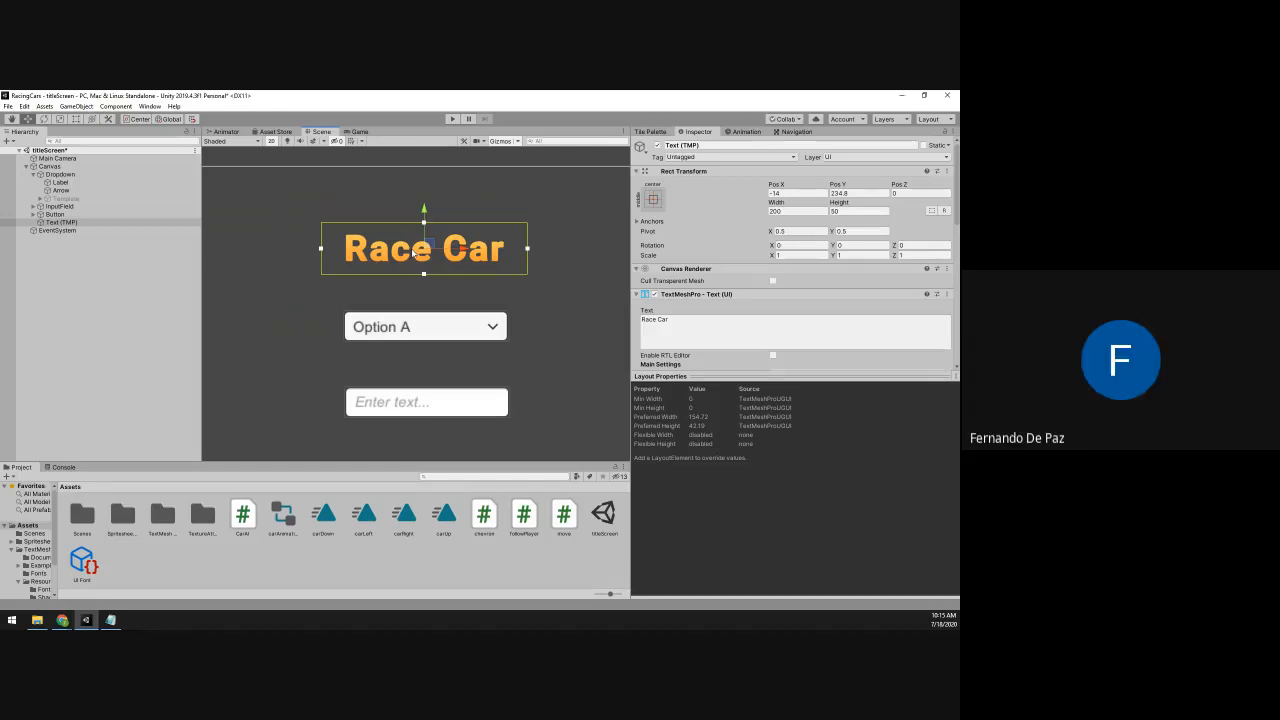
scroll(410, 253, down, 4)
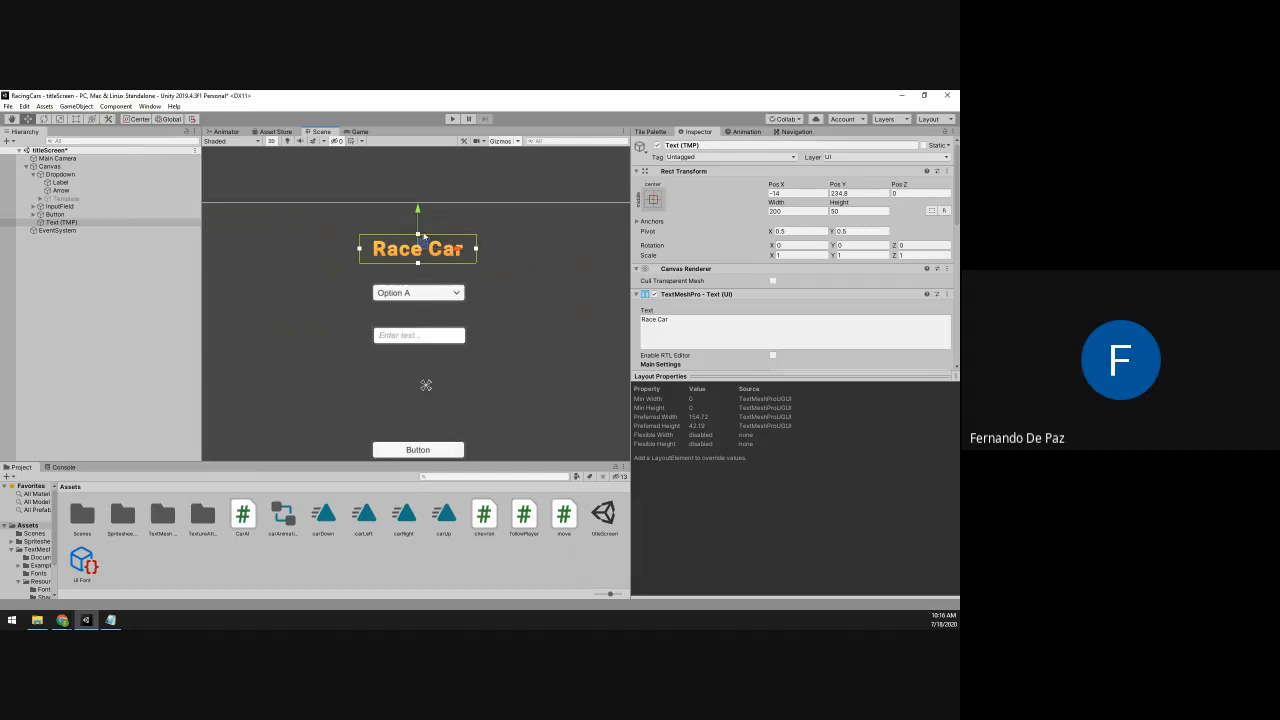
drag(420, 209, 420, 194)
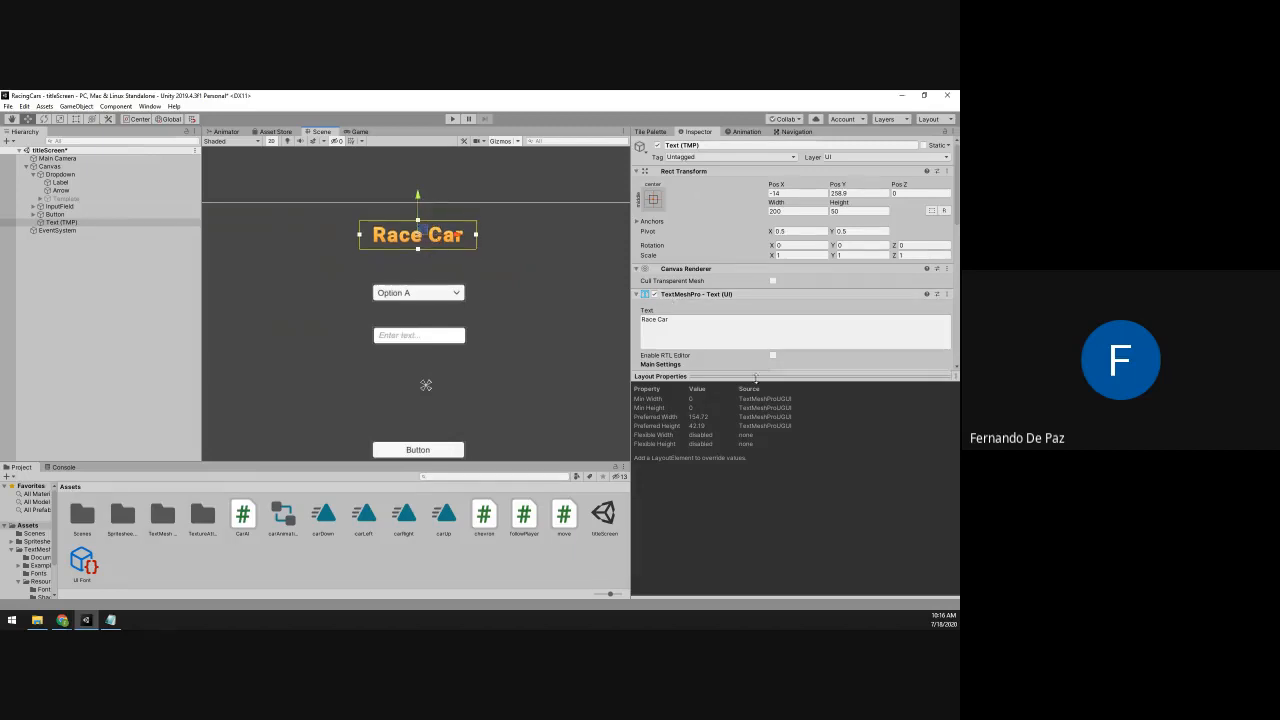
Set the Race Car title's font size to 60 and widen its text area on both sides to fit one line
scroll(733, 339, down, 3)
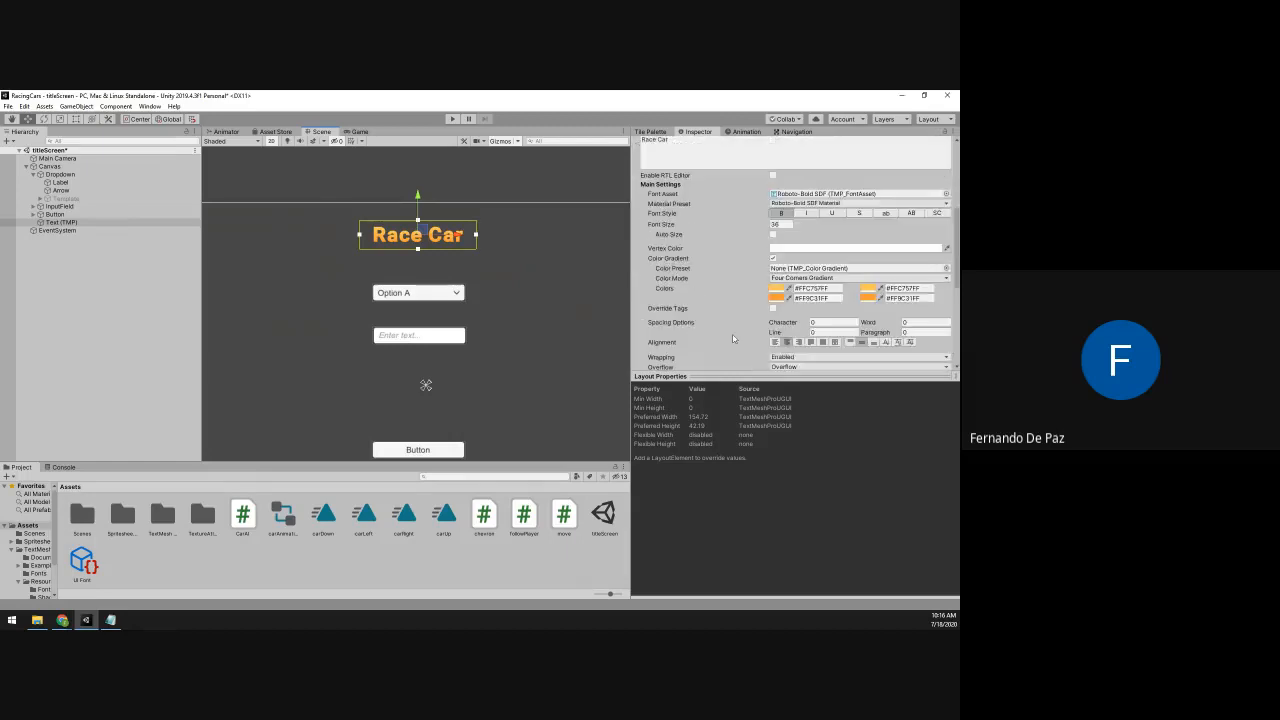
click(780, 224)
text(60)
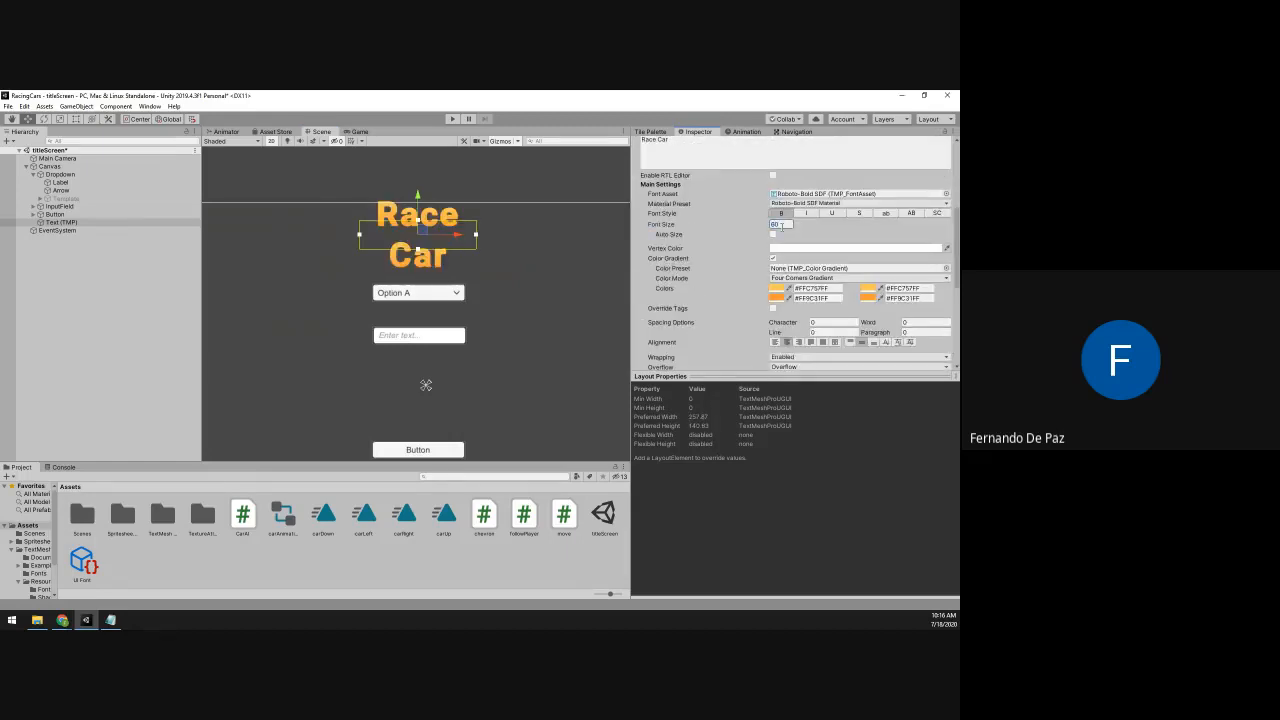
drag(359, 234, 287, 240)
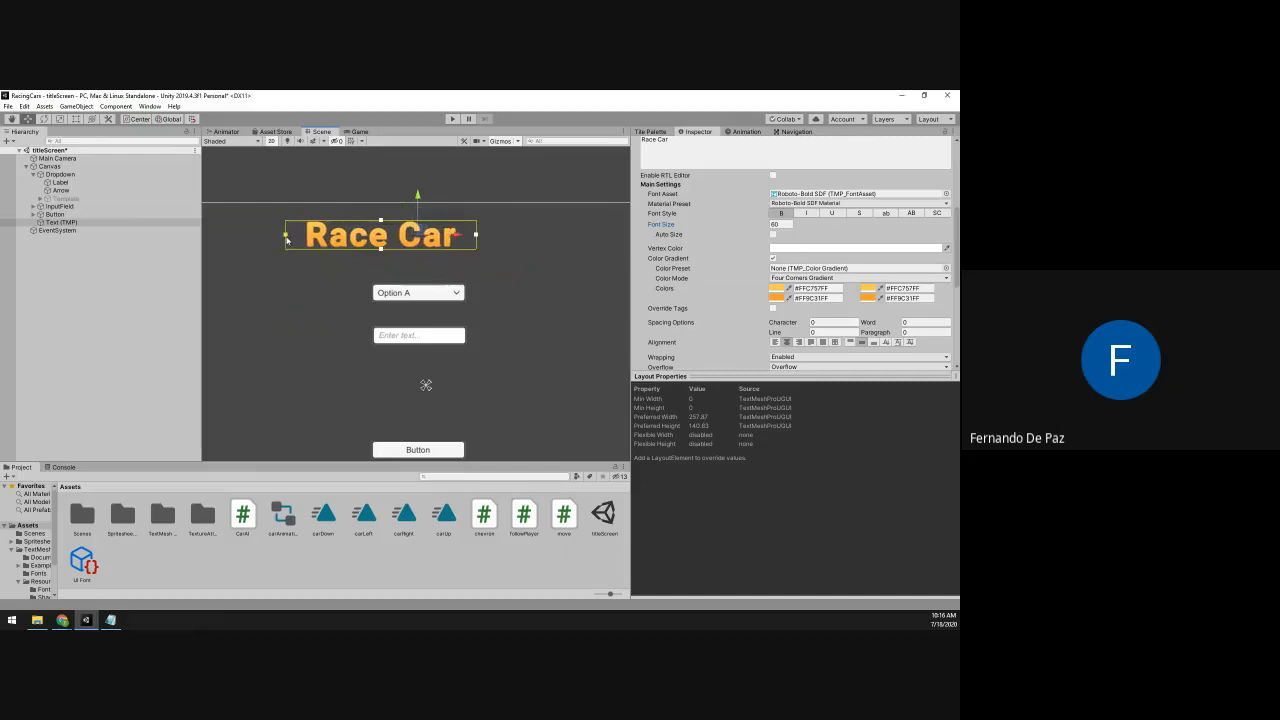
drag(477, 236, 553, 248)
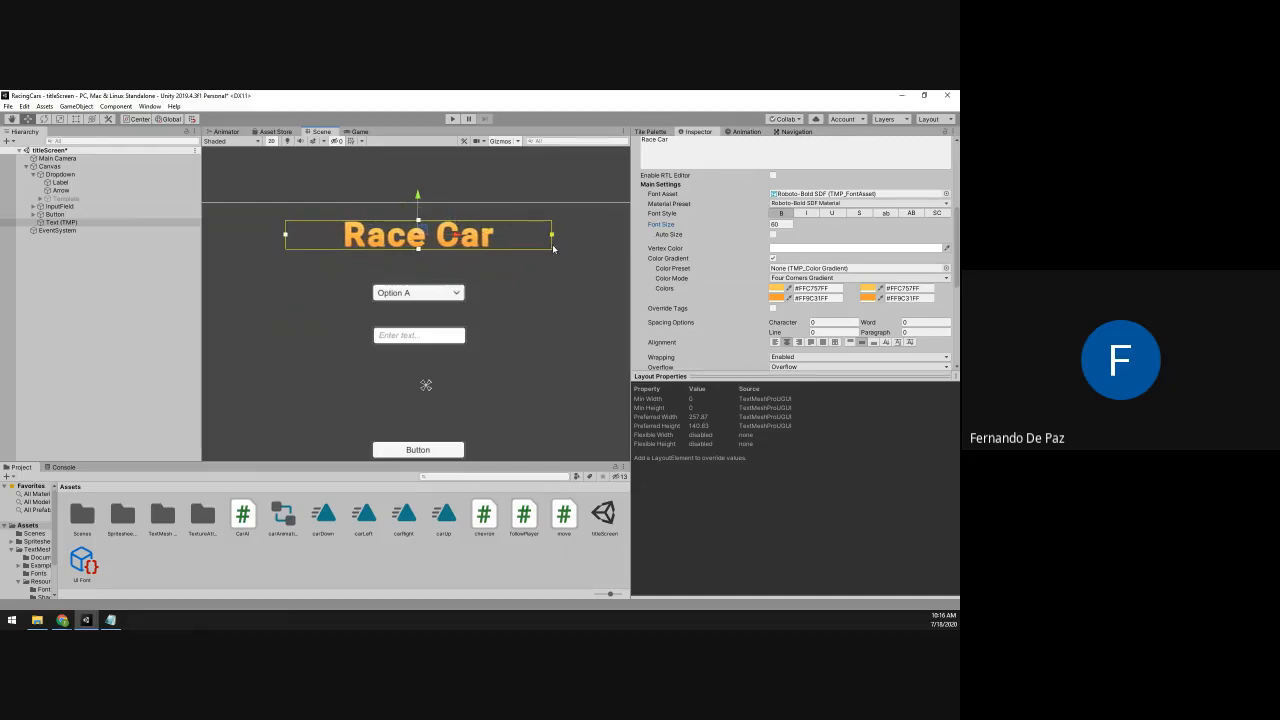
middle_drag(540, 312, 510, 303)
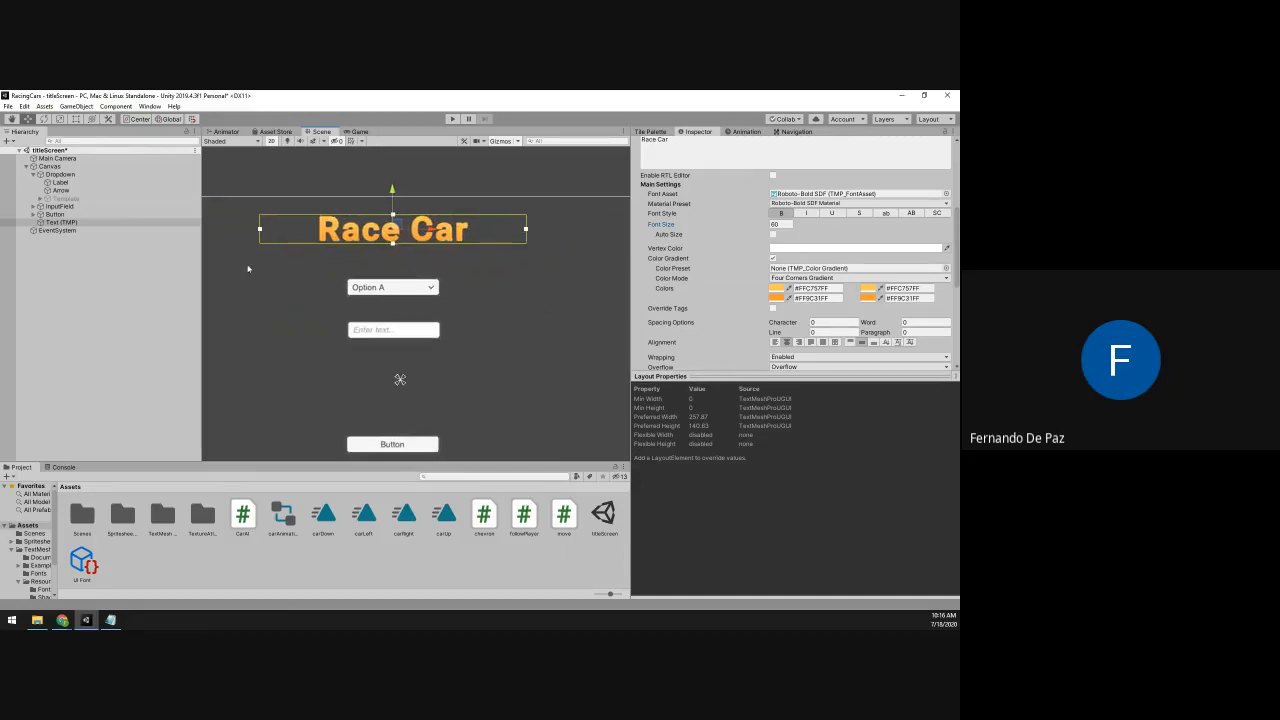
Duplicate the Race Car title and move the copy straight down over the input field
click(108, 224)
key(ctrl+d)
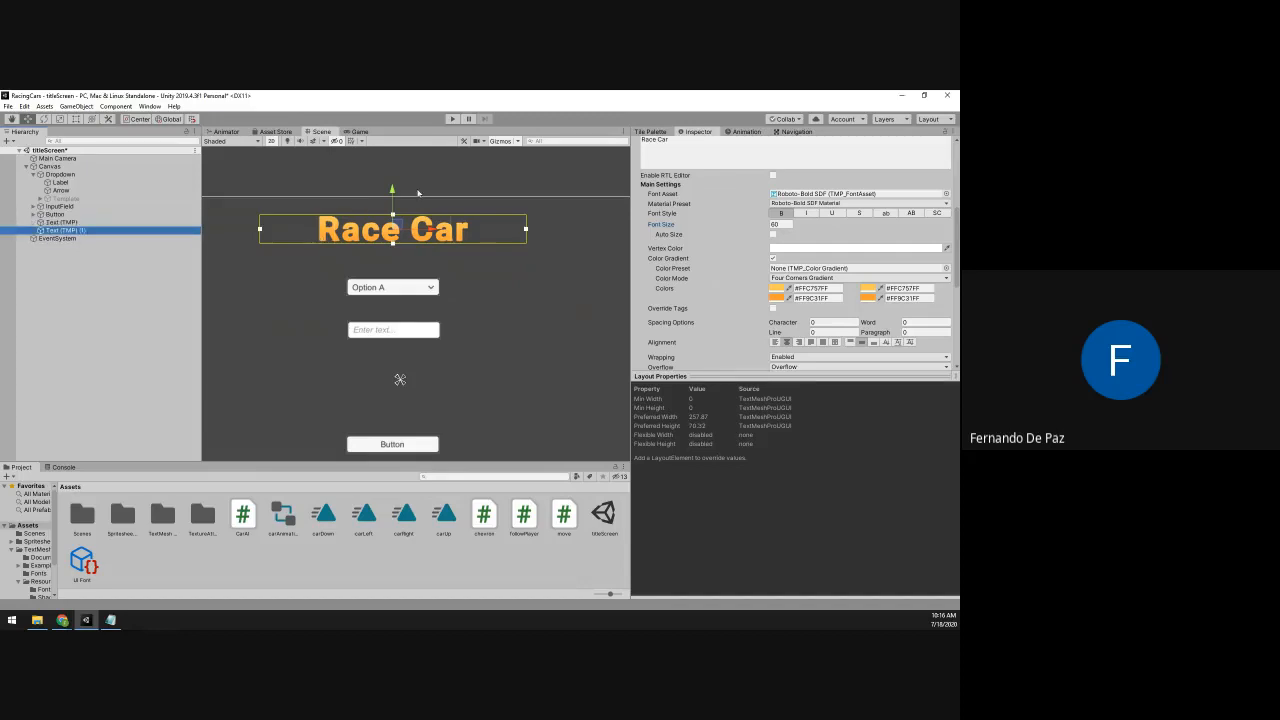
drag(392, 192, 400, 306)
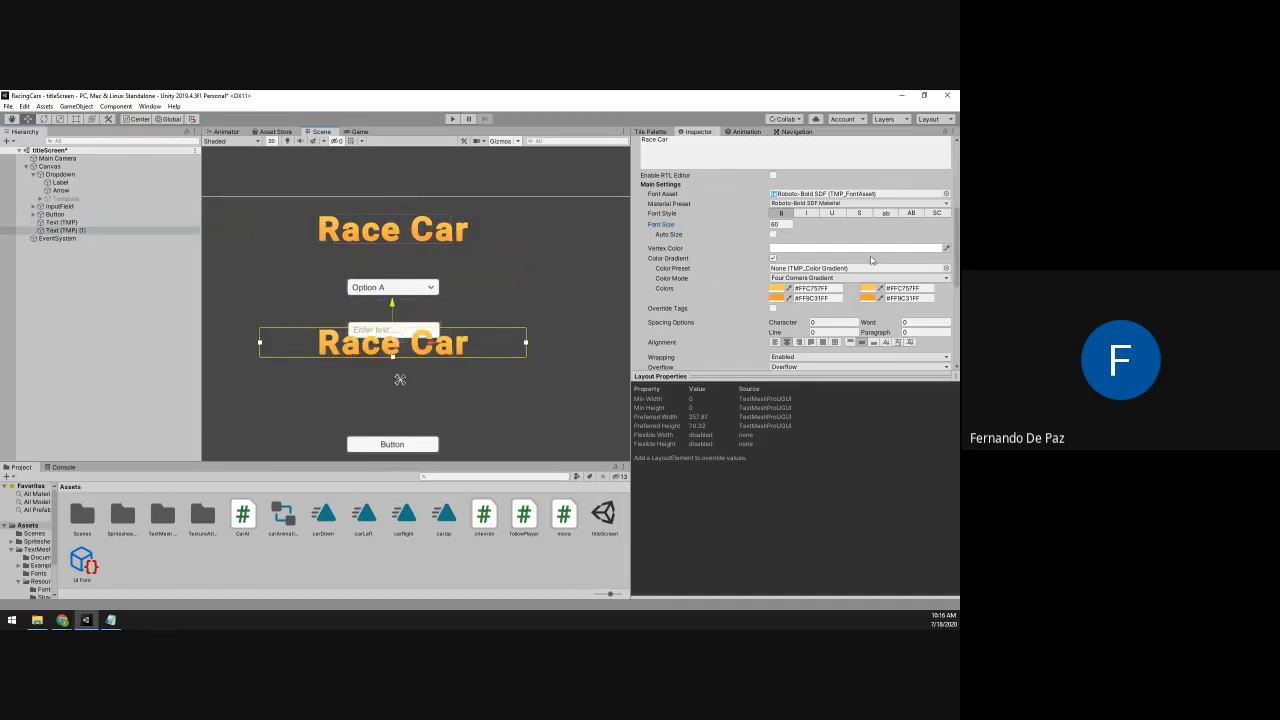
Set the duplicated text's font size to 30 and move it up between the dropdown and input field, at about Y 120
click(783, 224)
text(20)
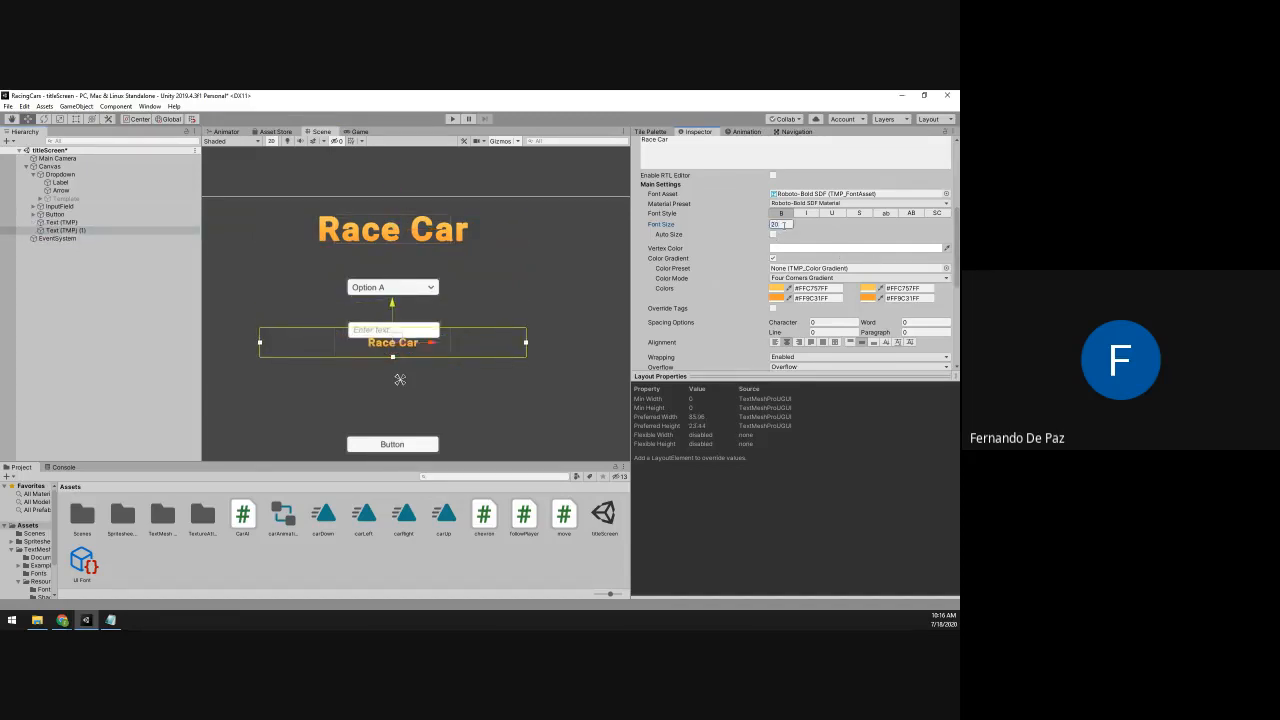
key(BackSpace)
key(BackSpace)
text(30)
drag(389, 314, 399, 275)
Change the duplicated text above the input field to "Username:"
scroll(767, 270, up, 5)
click(656, 319)
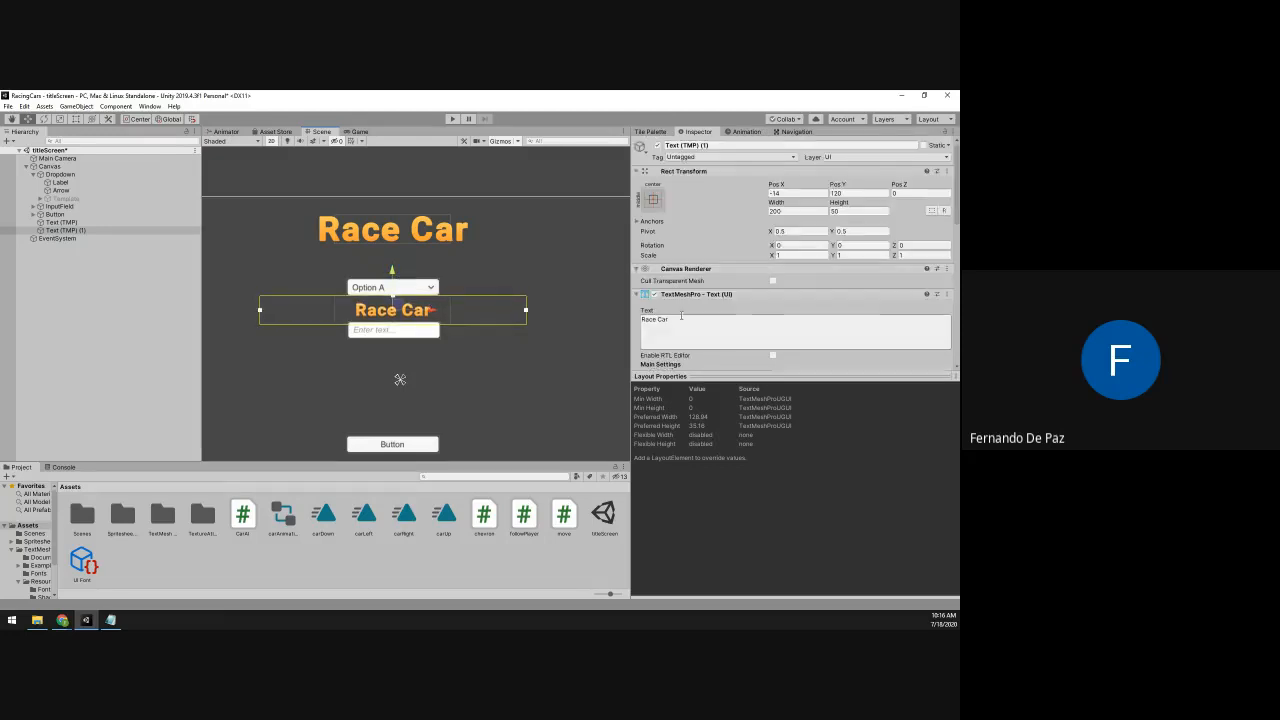
text(U)
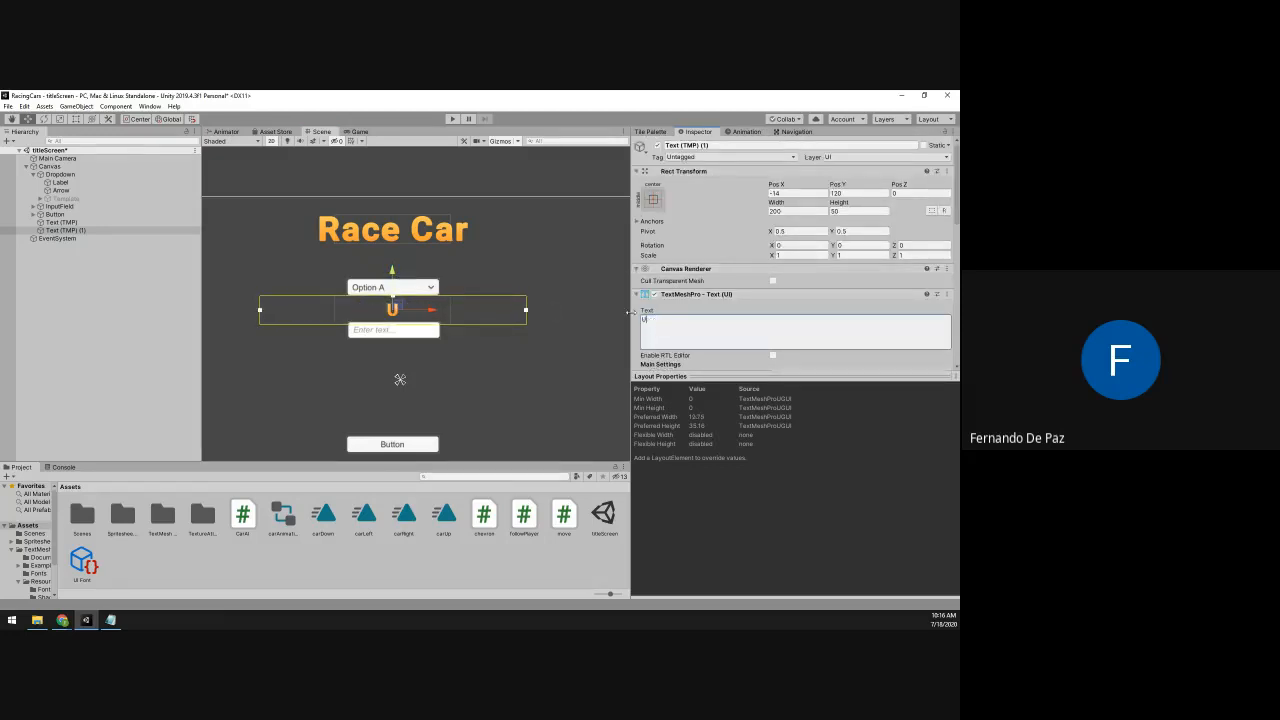
text(sername:)
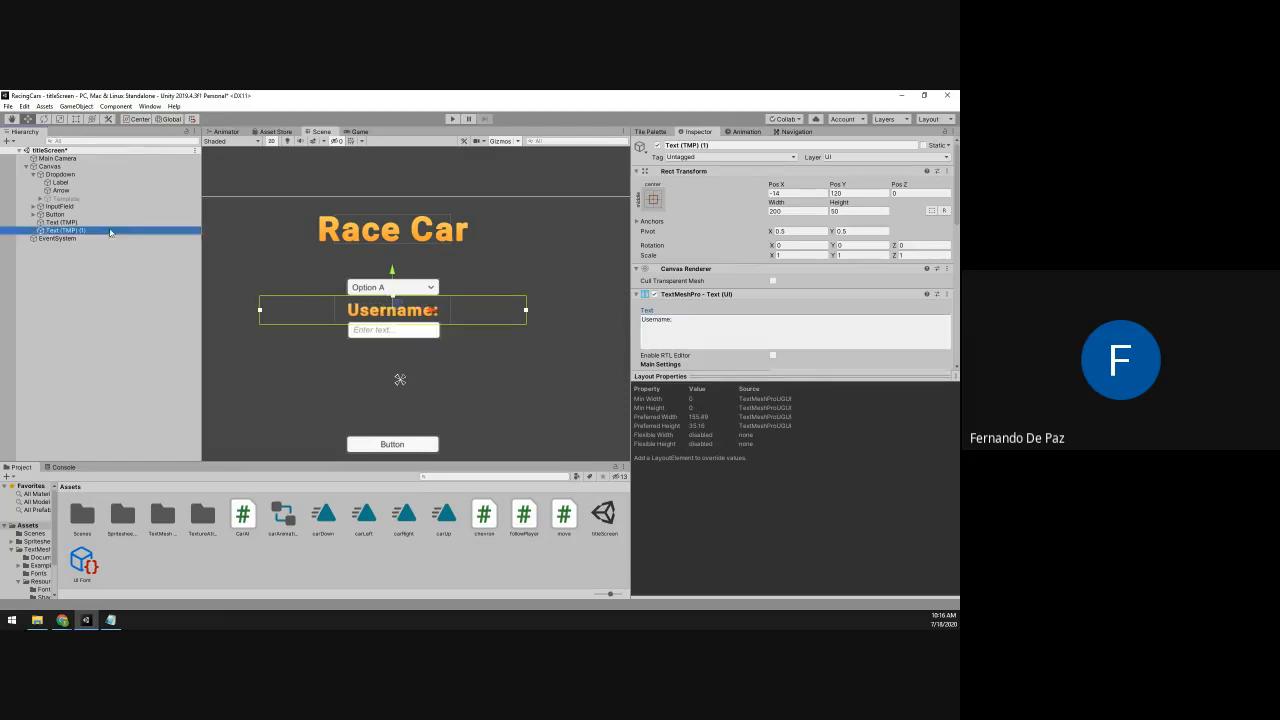
Duplicate the Username label, place the copy above the dropdown at about Y 197, and change its text to "Type of Car:"
key(ctrl+d)
drag(389, 268, 384, 228)
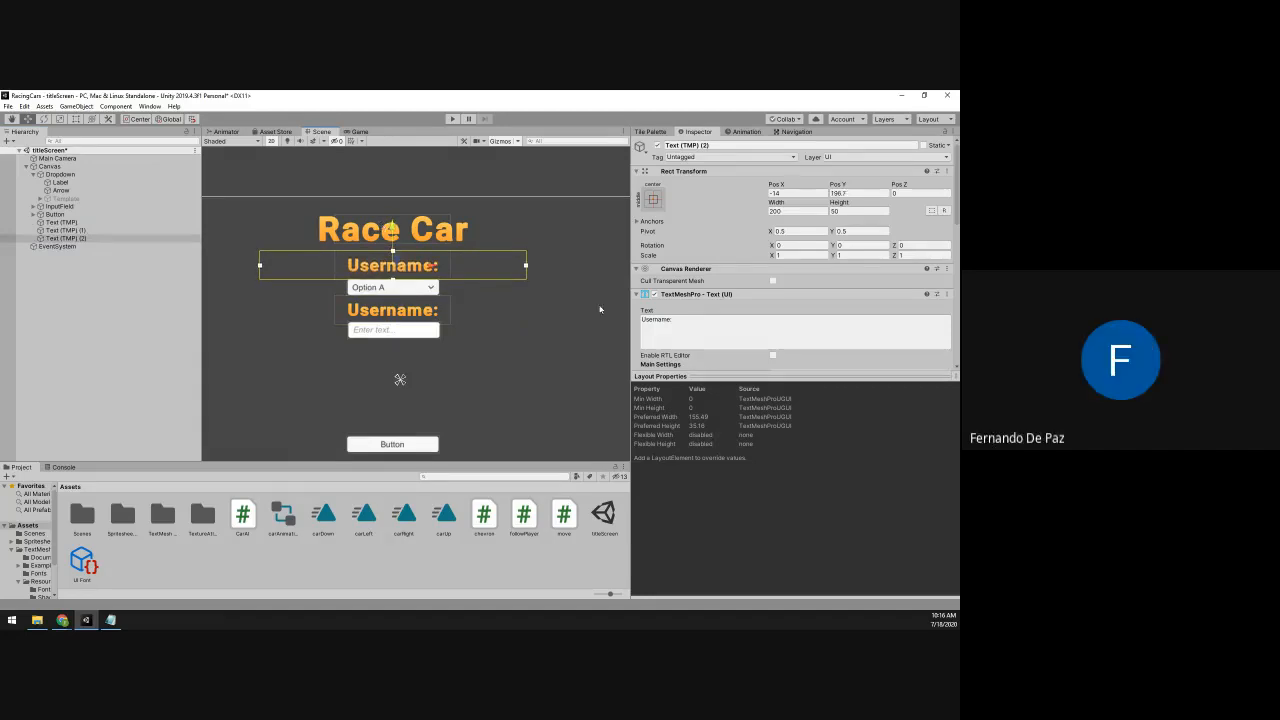
click(704, 328)
text(Type of C)
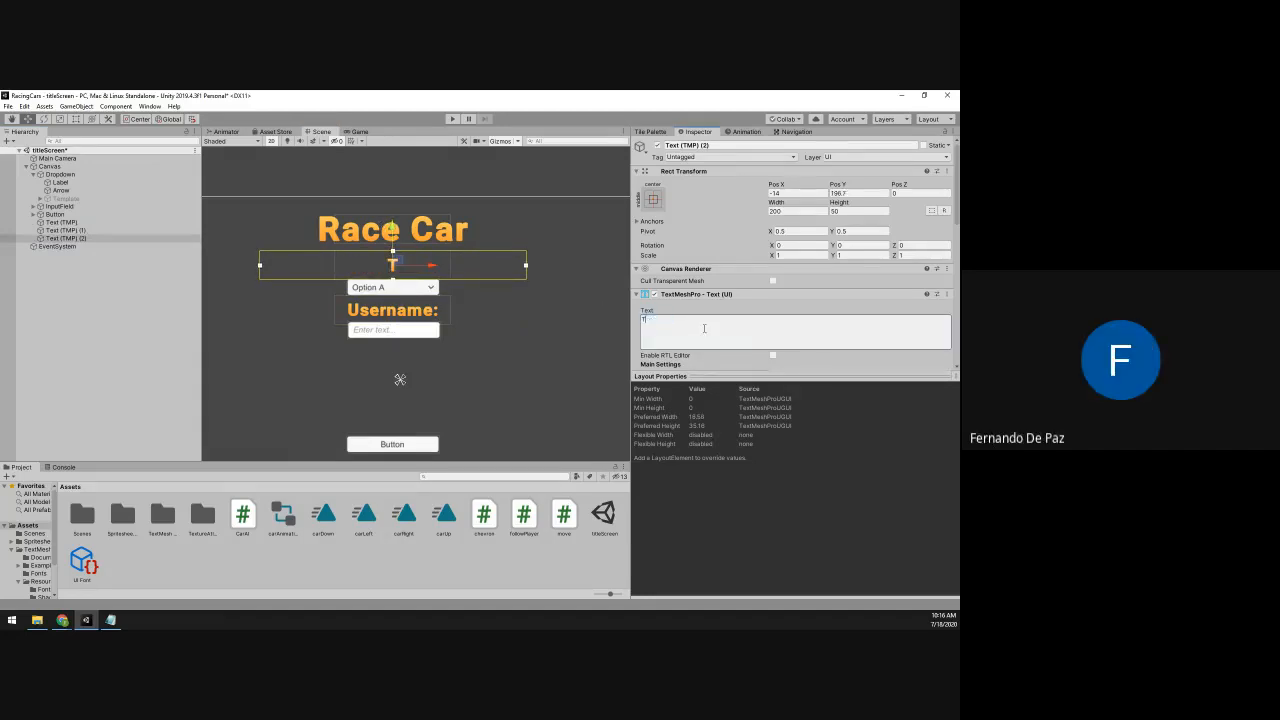
text(:)
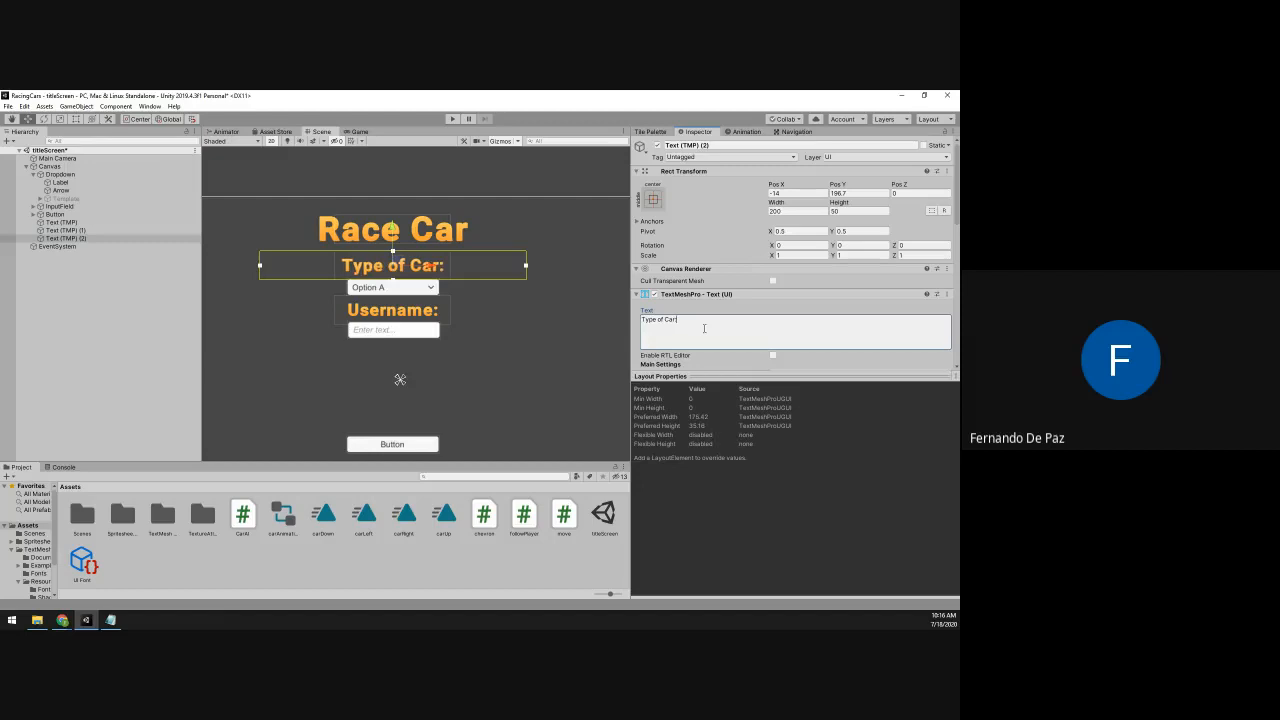
click(449, 355)
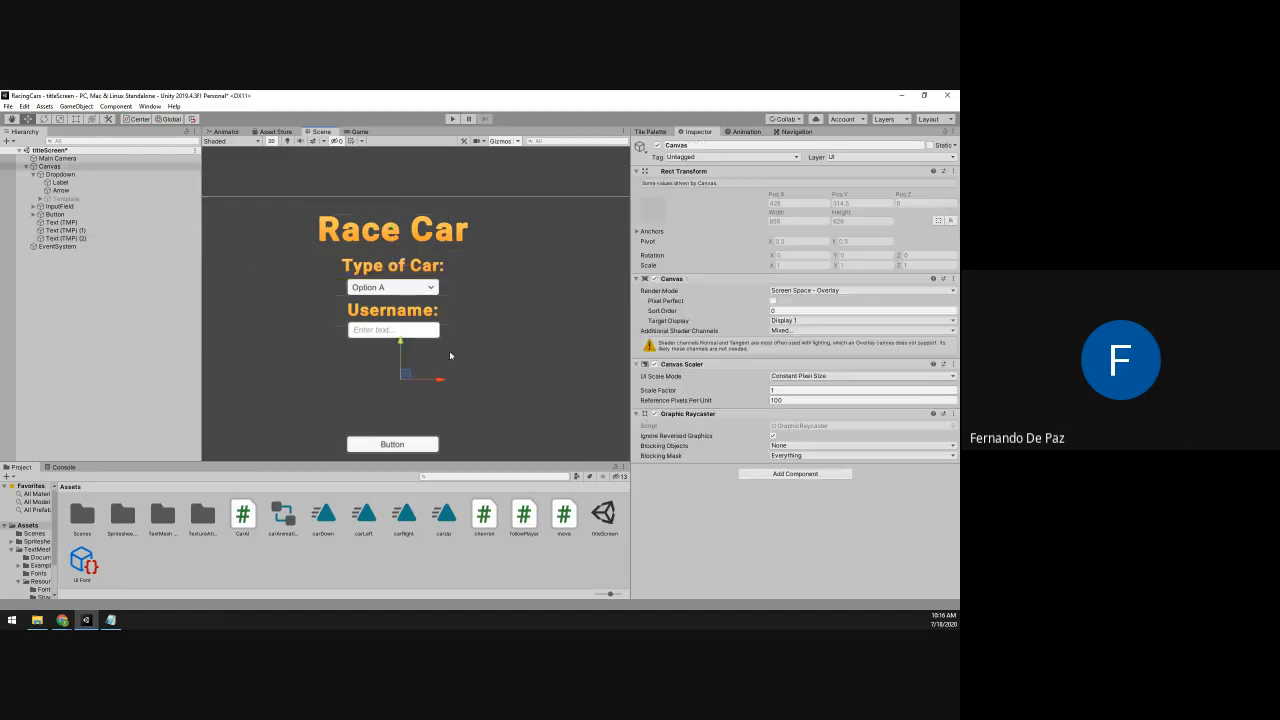
click(389, 294)
click(558, 354)
Move the button up to just below the input field, at about X 1.7 and Y 0.3
click(392, 444)
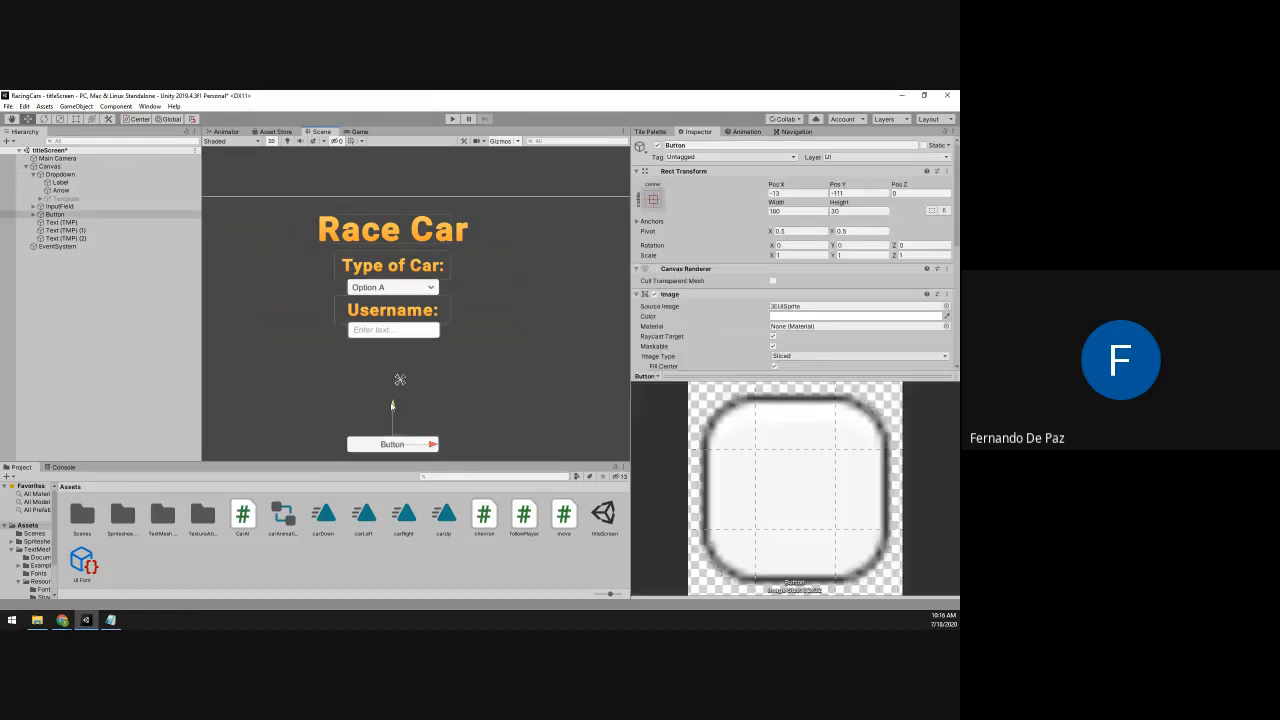
drag(400, 405, 400, 345)
drag(432, 385, 408, 342)
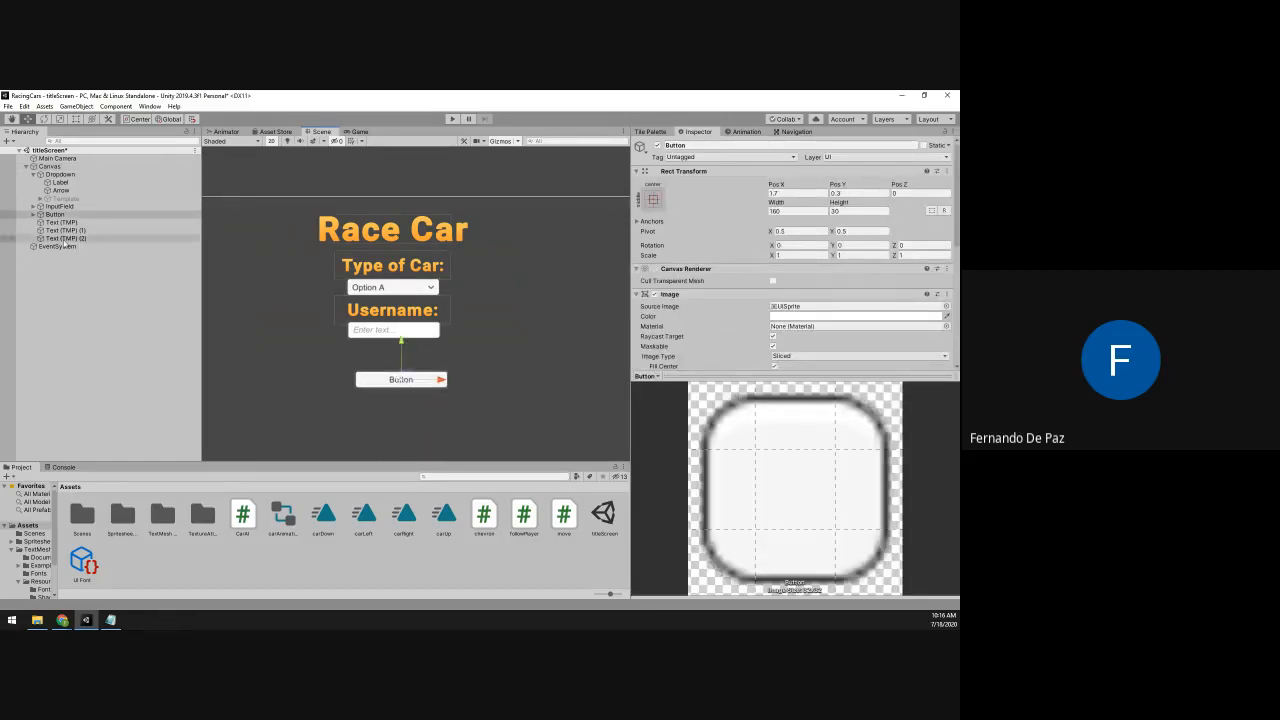
Change the label text inside the button to "Play"
click(50, 215)
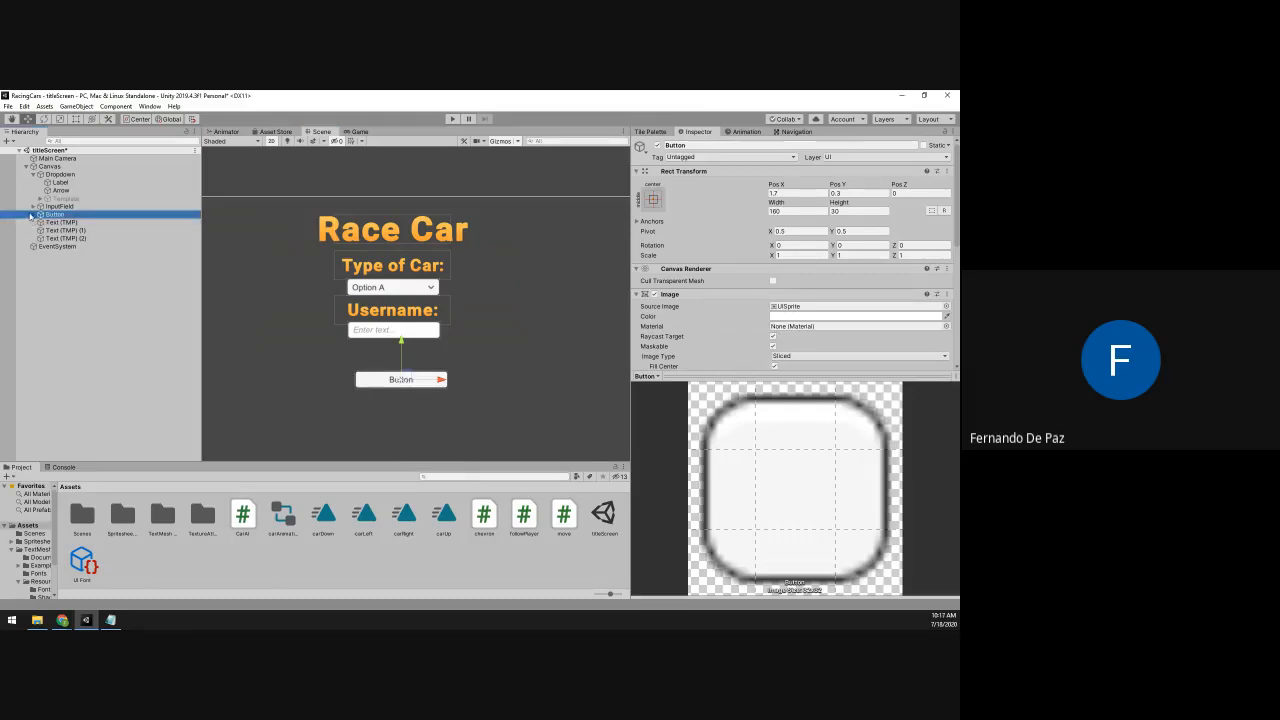
click(34, 214)
click(55, 222)
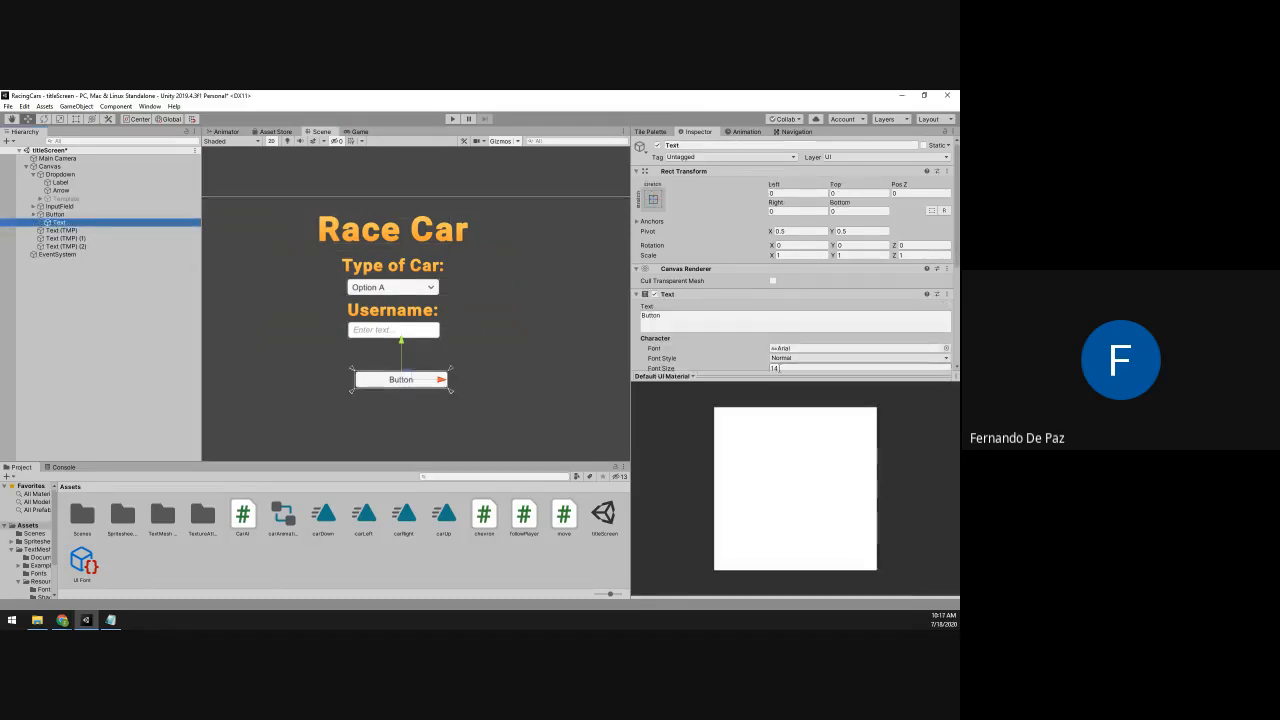
double_click(651, 315)
text(Play)
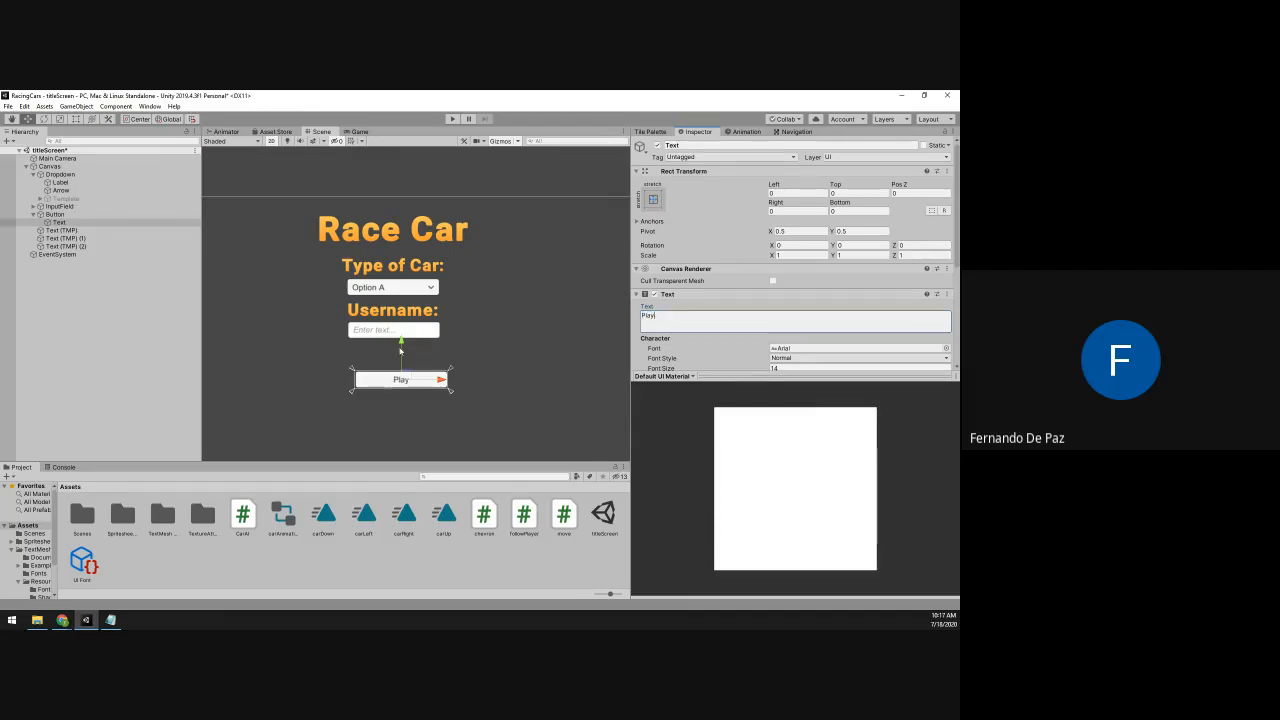
Delete the Play button, including its text, from the canvas
right_click(56, 214)
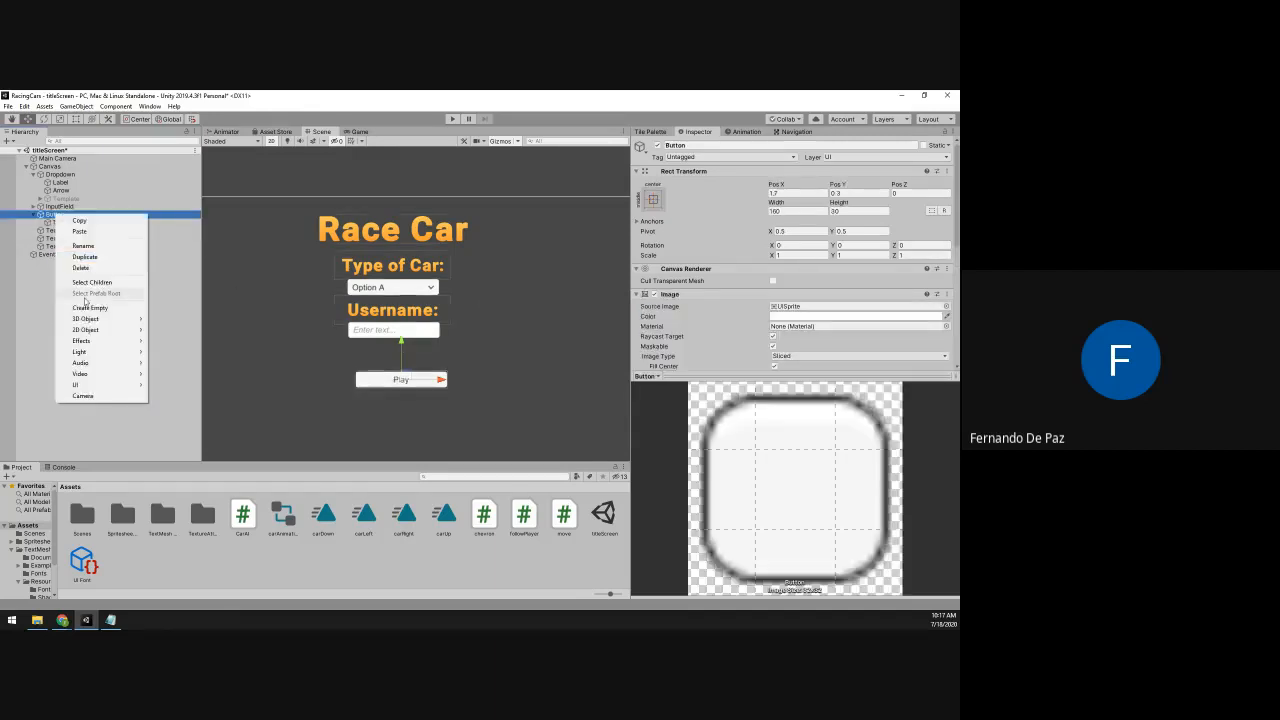
click(80, 268)
right_click(74, 279)
click(48, 166)
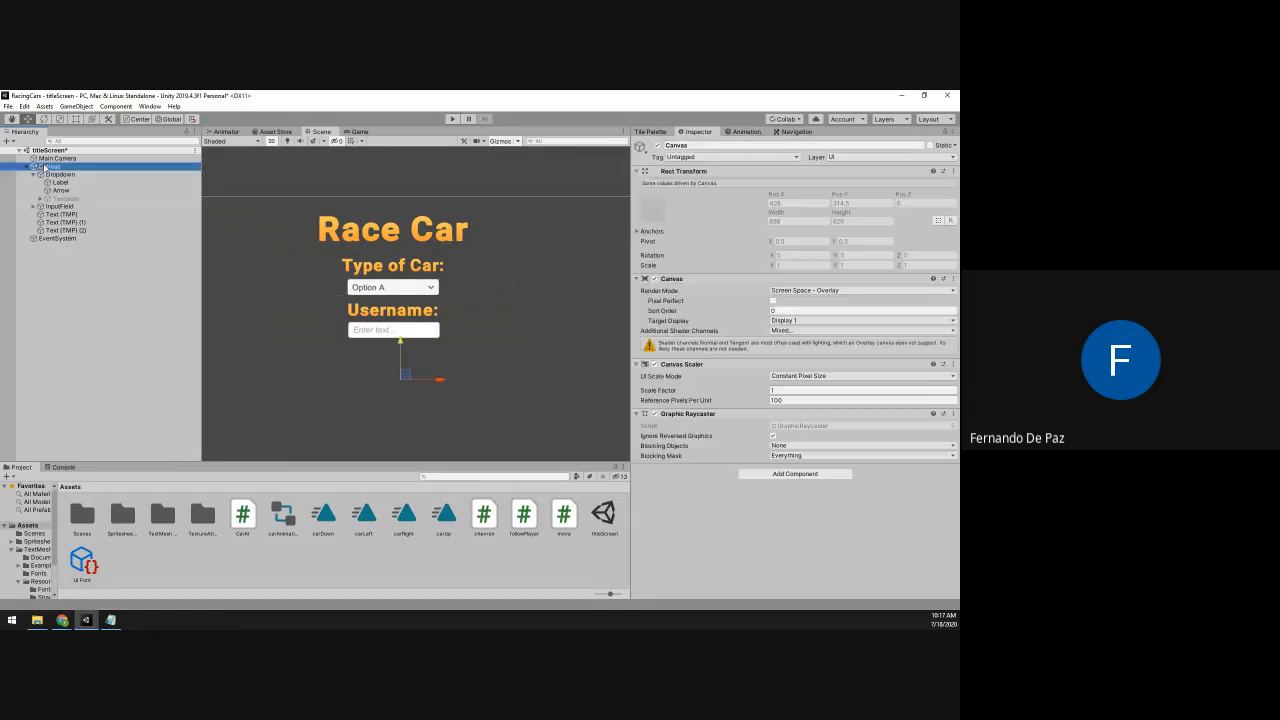
right_click(44, 166)
mouse_move(108, 336)
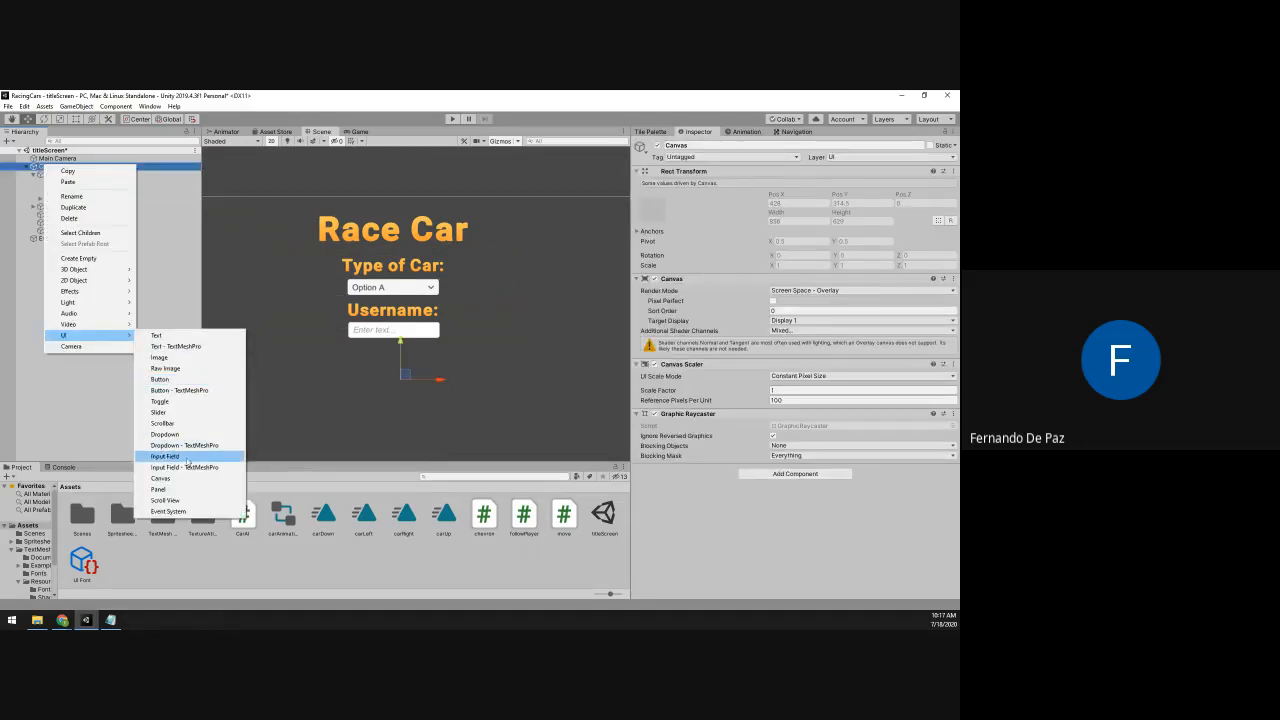
click(186, 381)
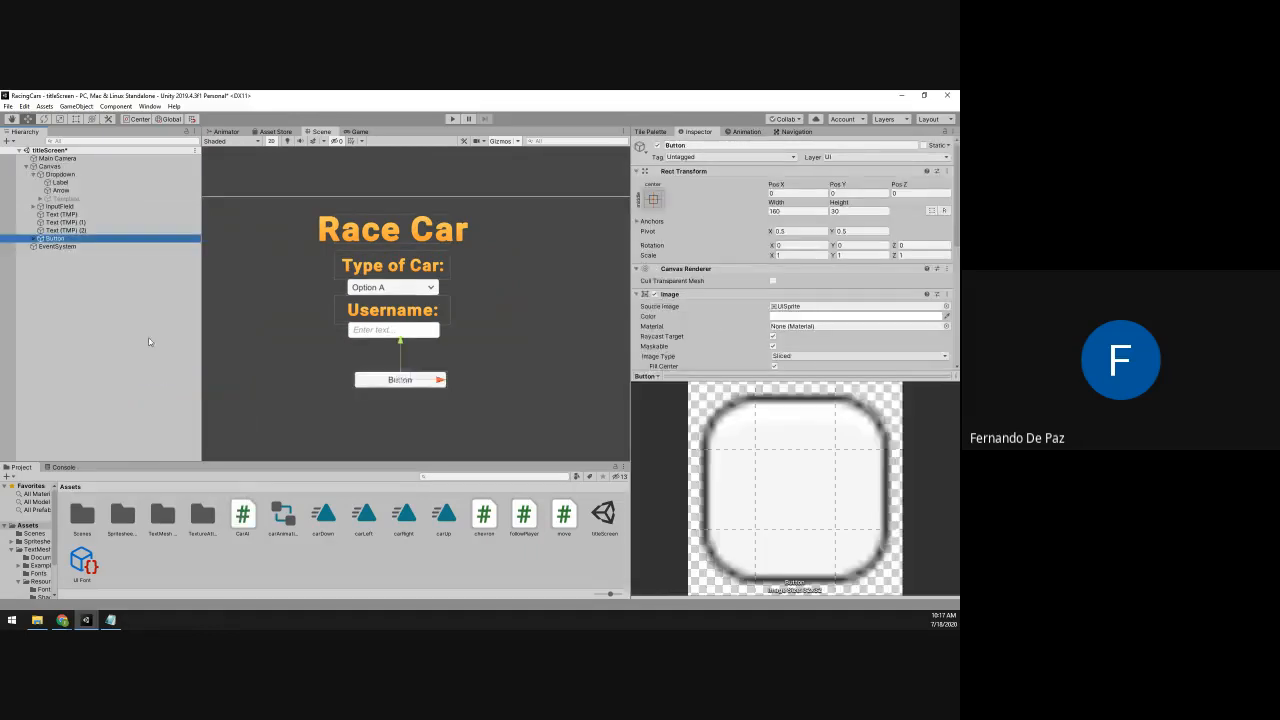
right_click(55, 239)
click(78, 290)
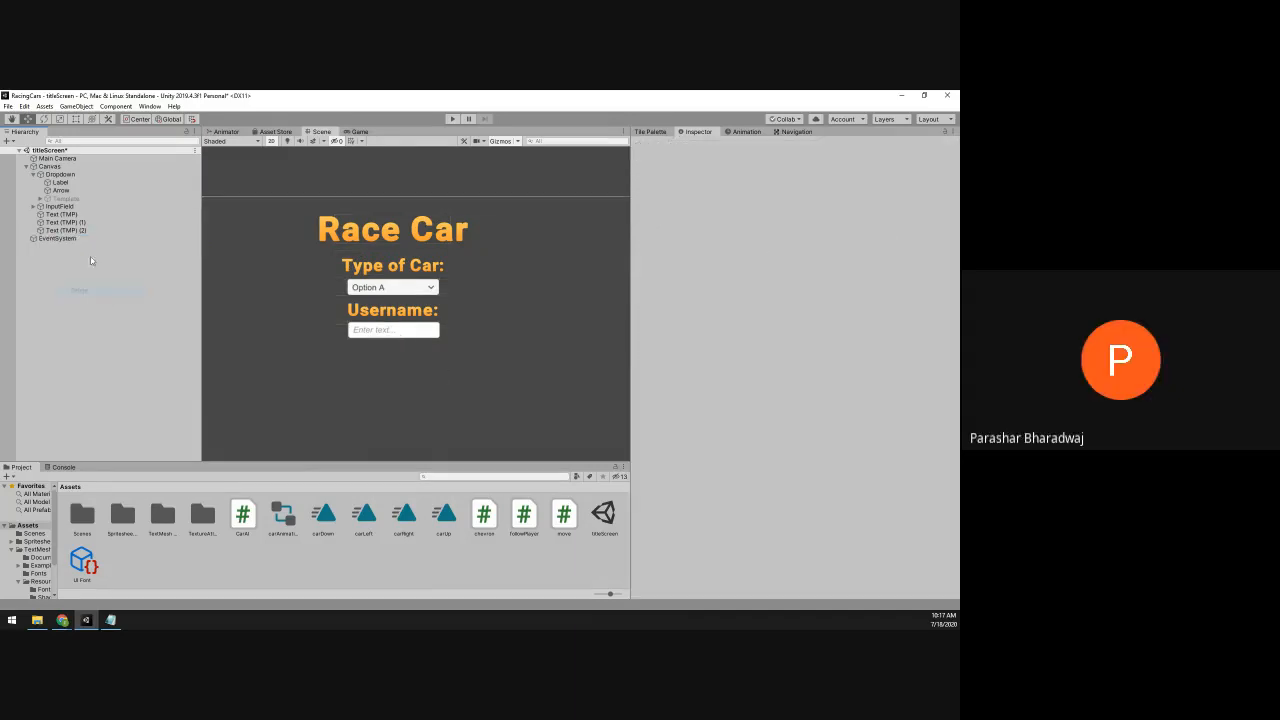
click(55, 166)
right_click(63, 166)
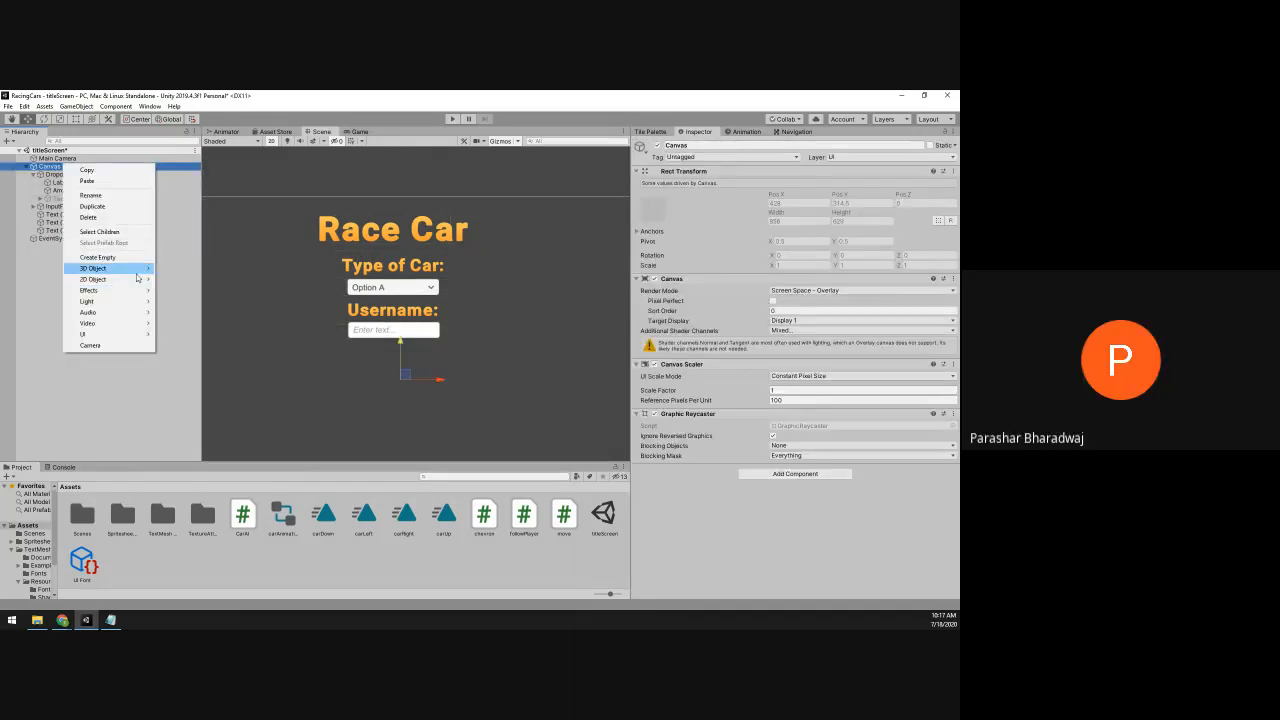
click(90, 345)
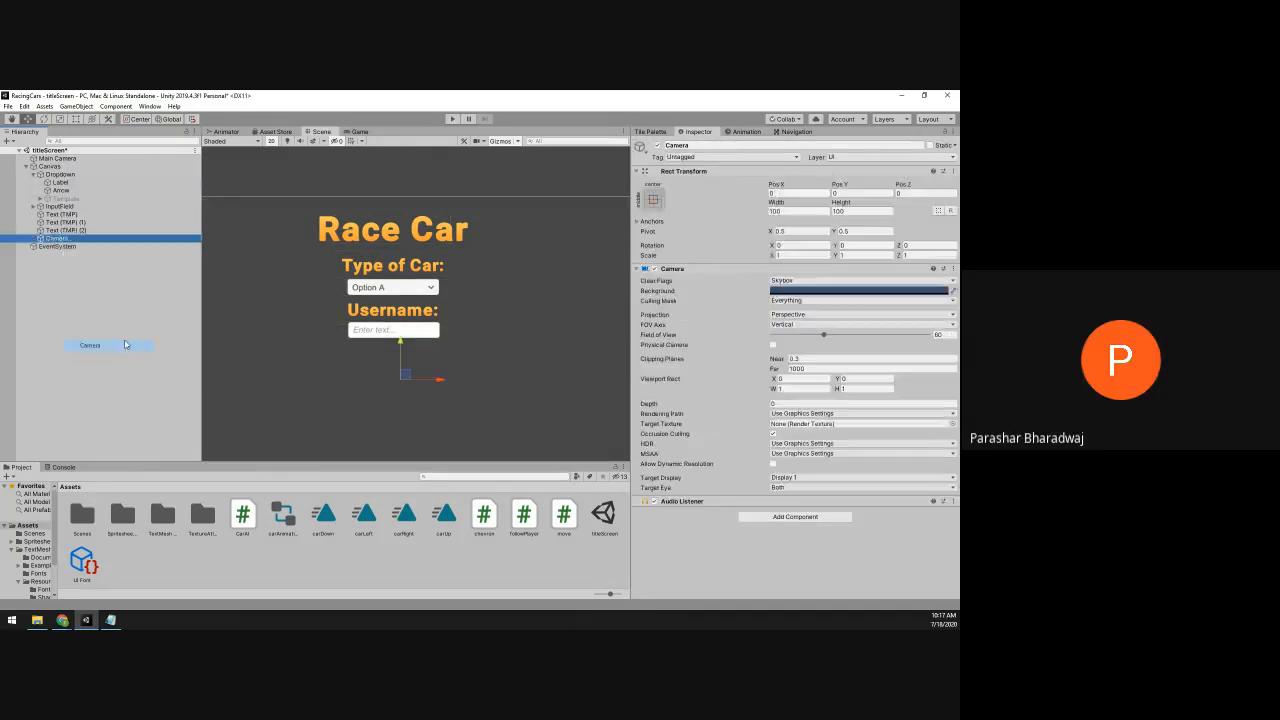
click(63, 238)
right_click(63, 238)
click(80, 292)
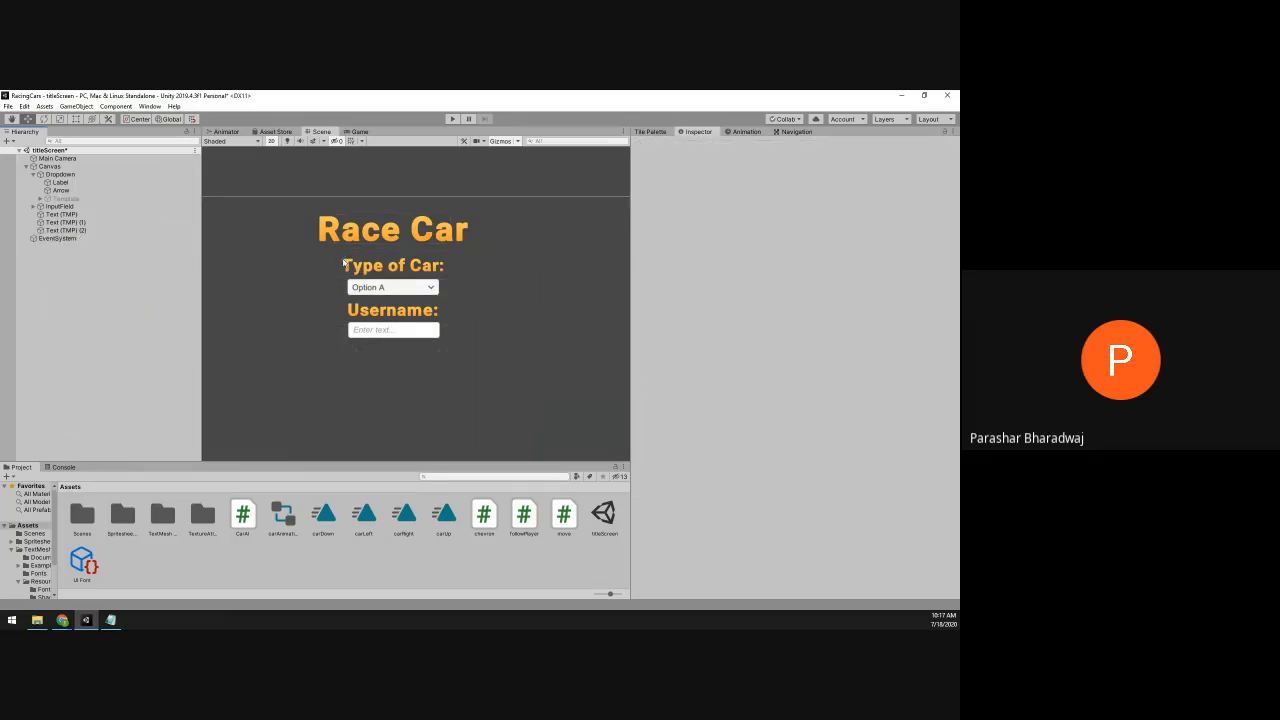
Save the scene, and move the Username label together with its input field down, leaving a gap below the dropdown
key(ctrl+s)
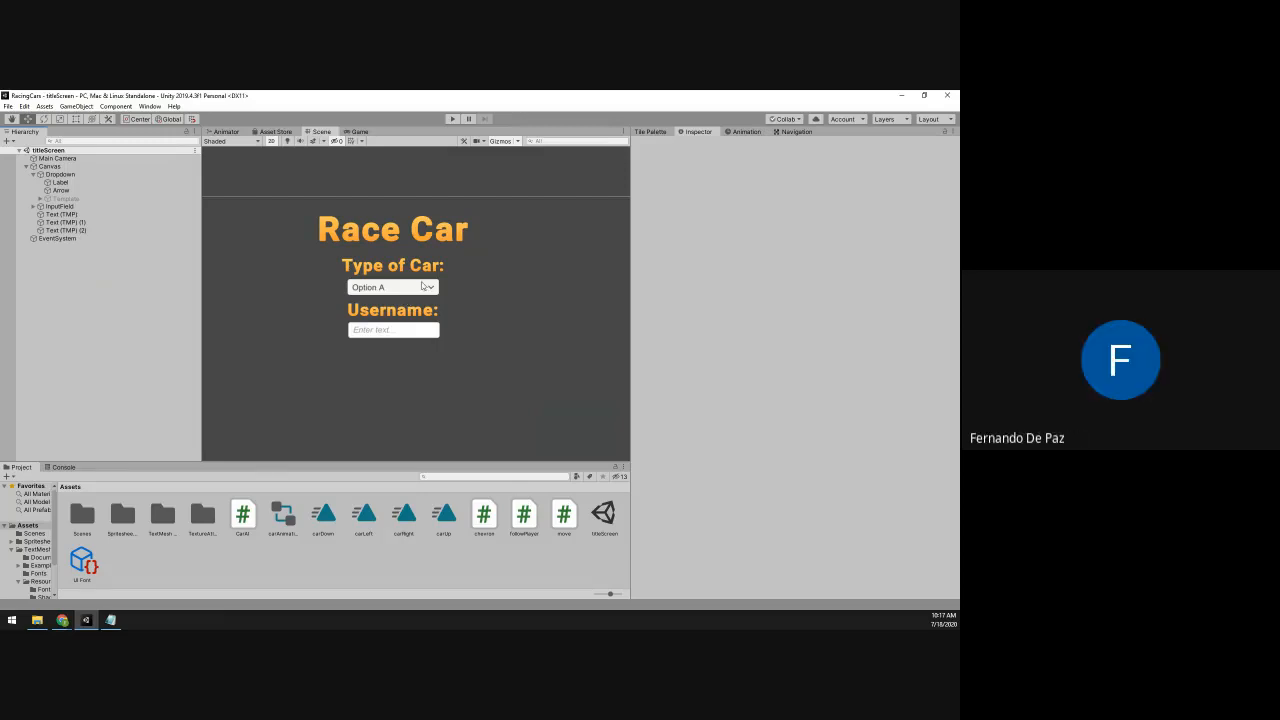
drag(298, 308, 491, 371)
click(366, 318)
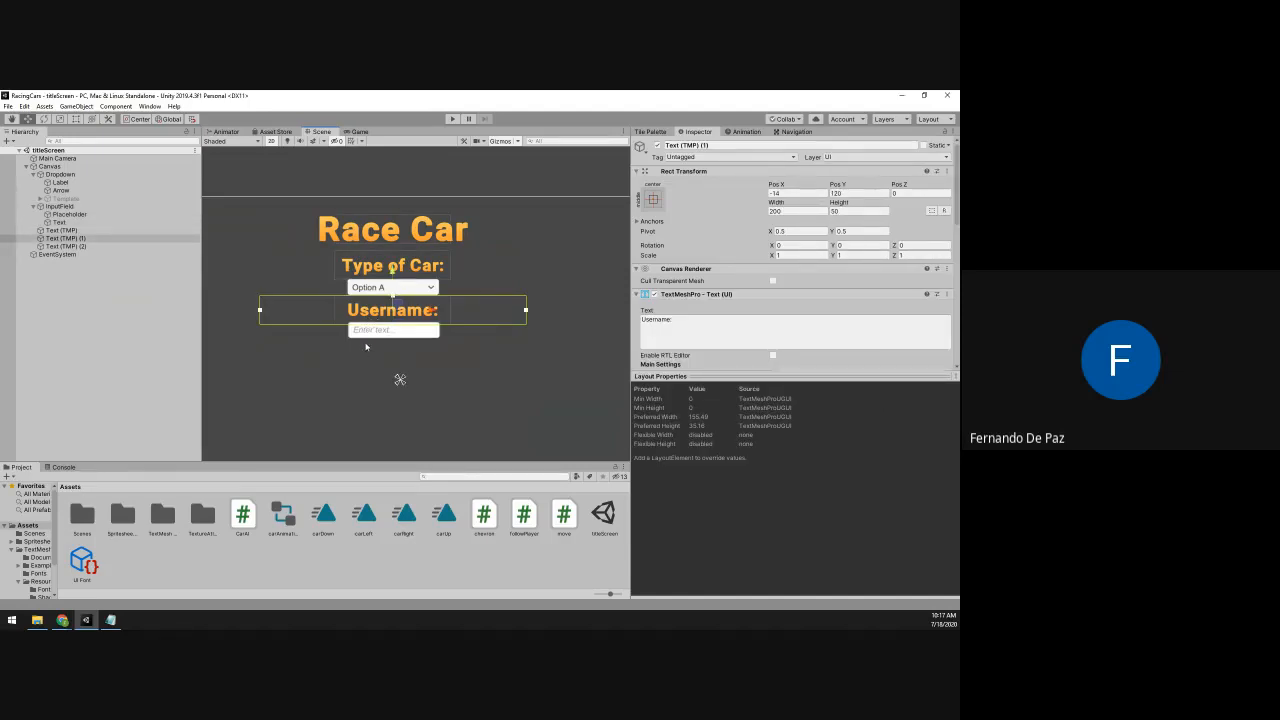
shift+click(368, 330)
drag(392, 284, 393, 312)
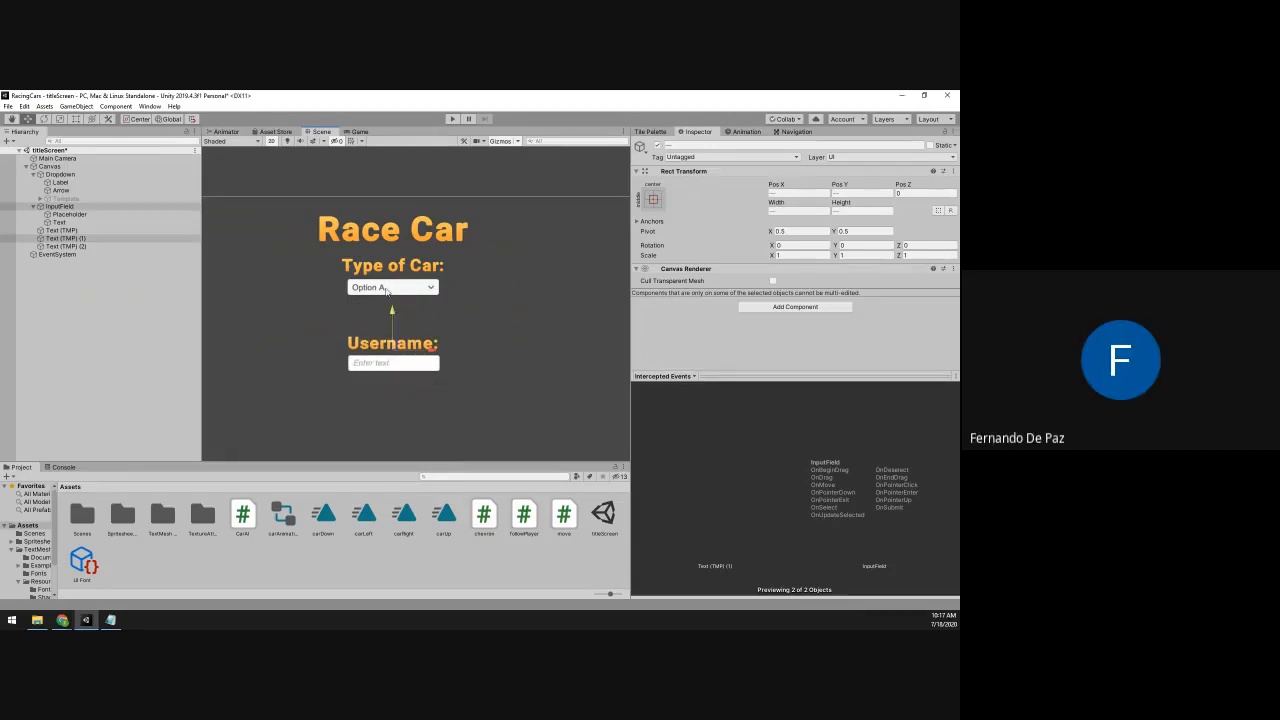
Move the "Type of Car:" label together with the dropdown slightly down, between the title and the Username label
click(386, 290)
click(365, 276)
shift+click(392, 285)
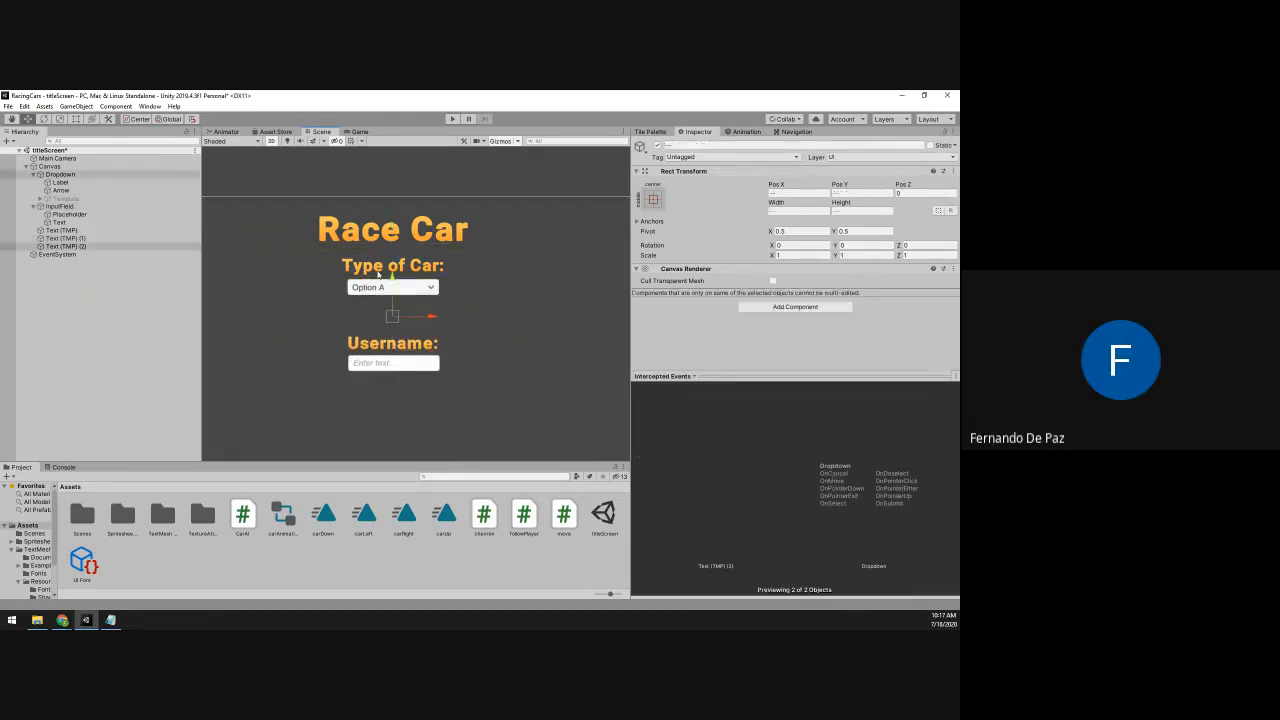
drag(391, 278, 393, 293)
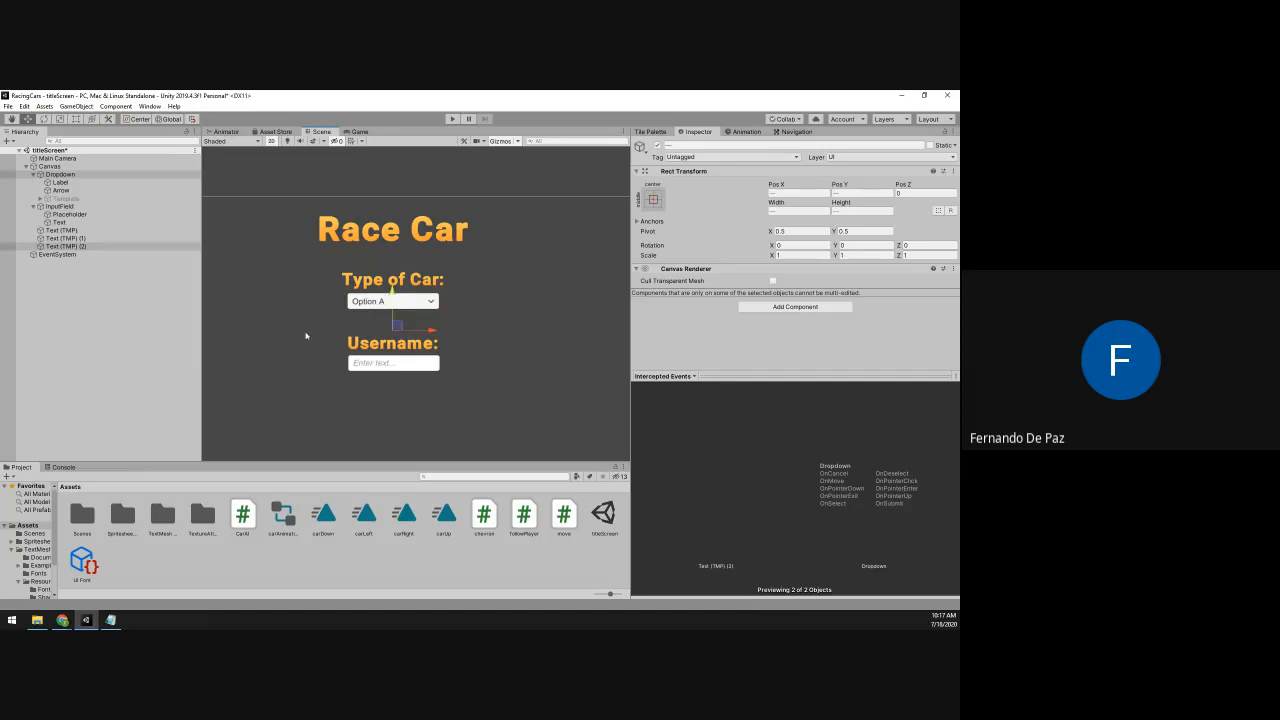
click(305, 331)
key(f)
scroll(453, 302, up, 3)
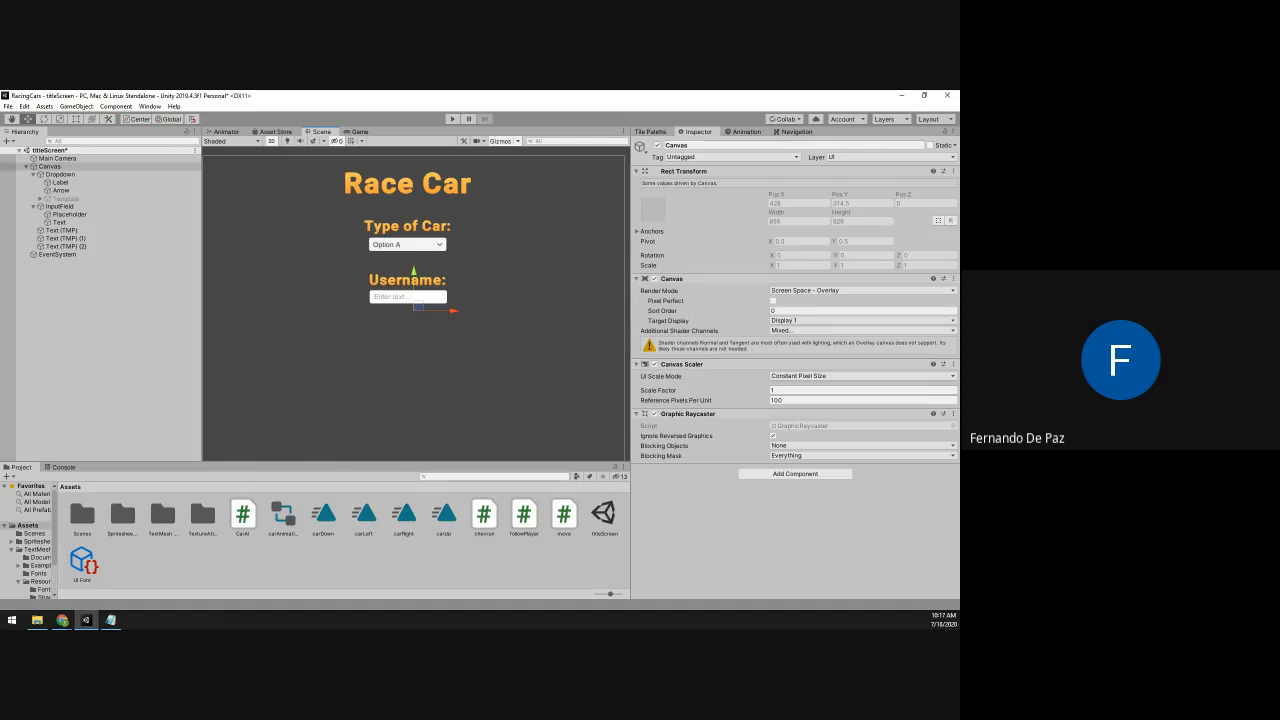
key(alt+Tab)
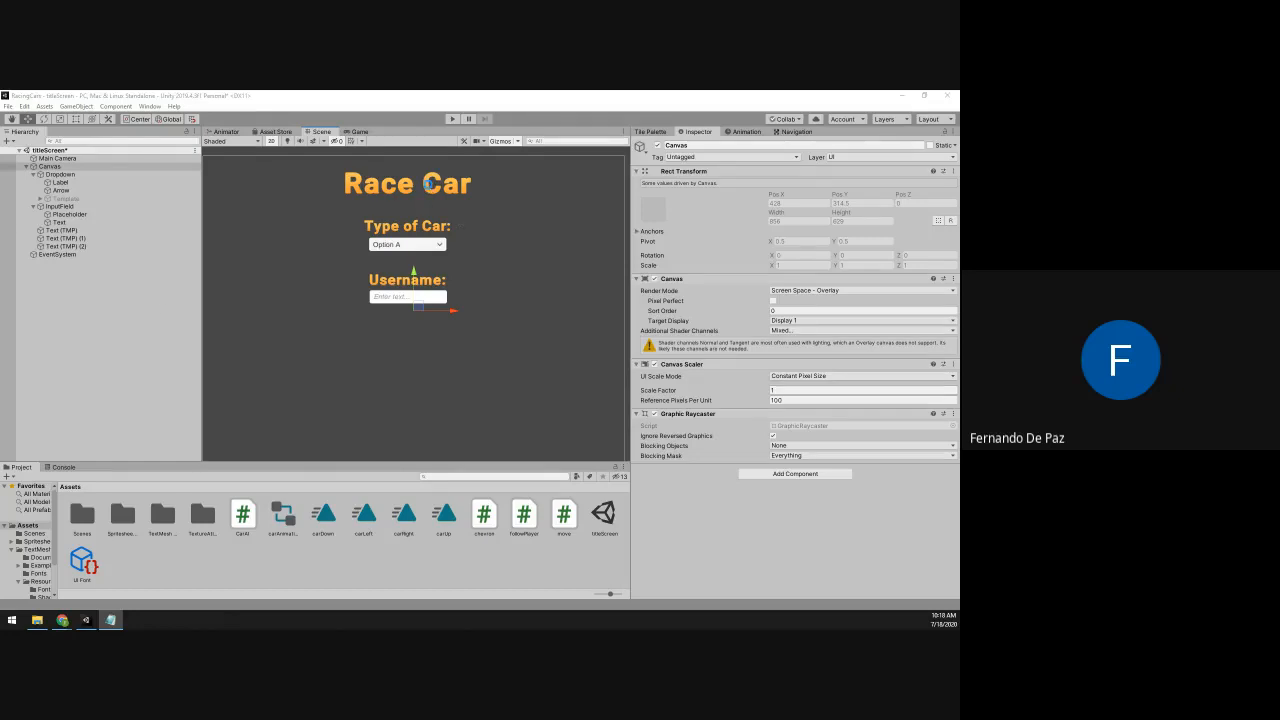
click(430, 188)
drag(480, 583, 3, 626)
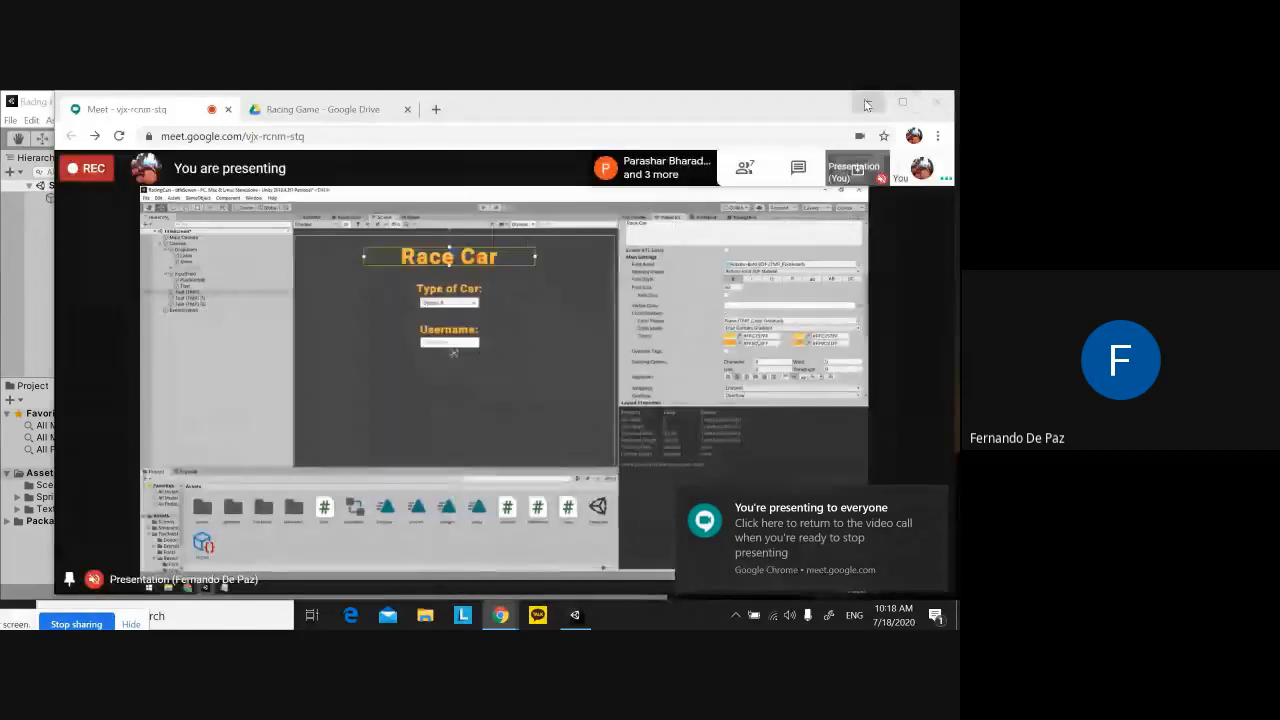
Switch from the Google Meet window to the maximized Unity editor and open the titleScreen scene
click(868, 101)
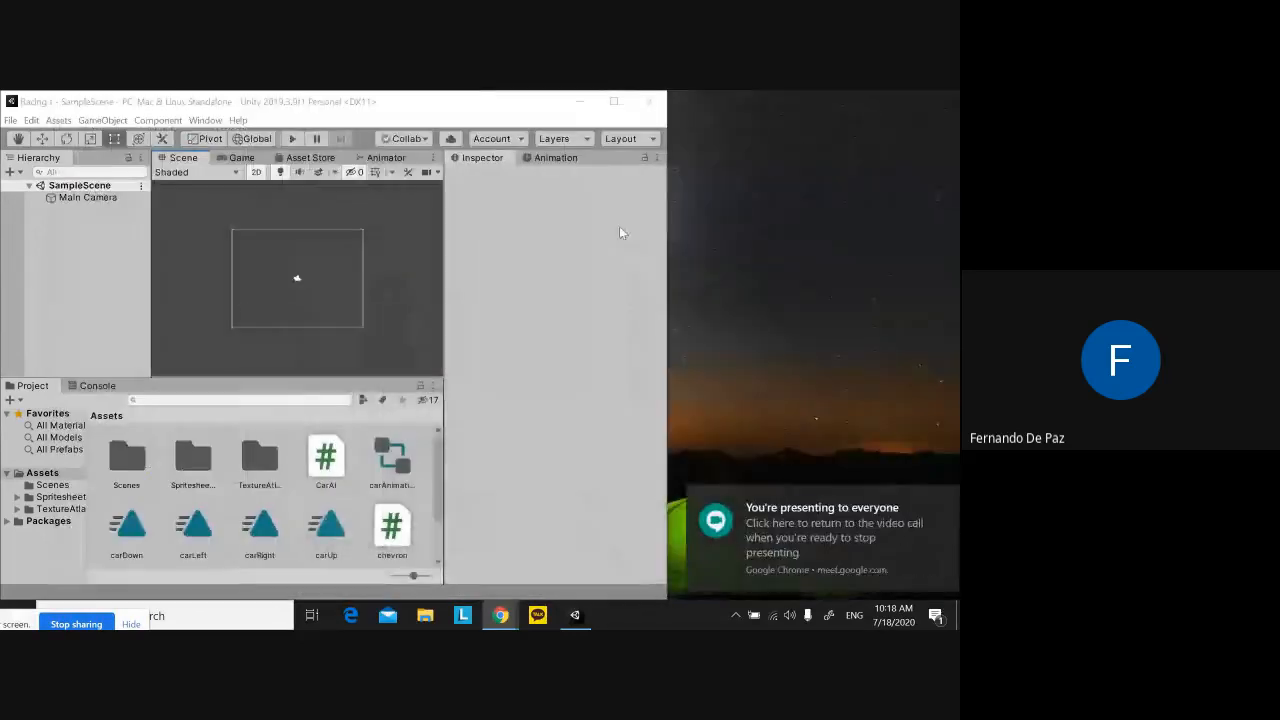
click(614, 101)
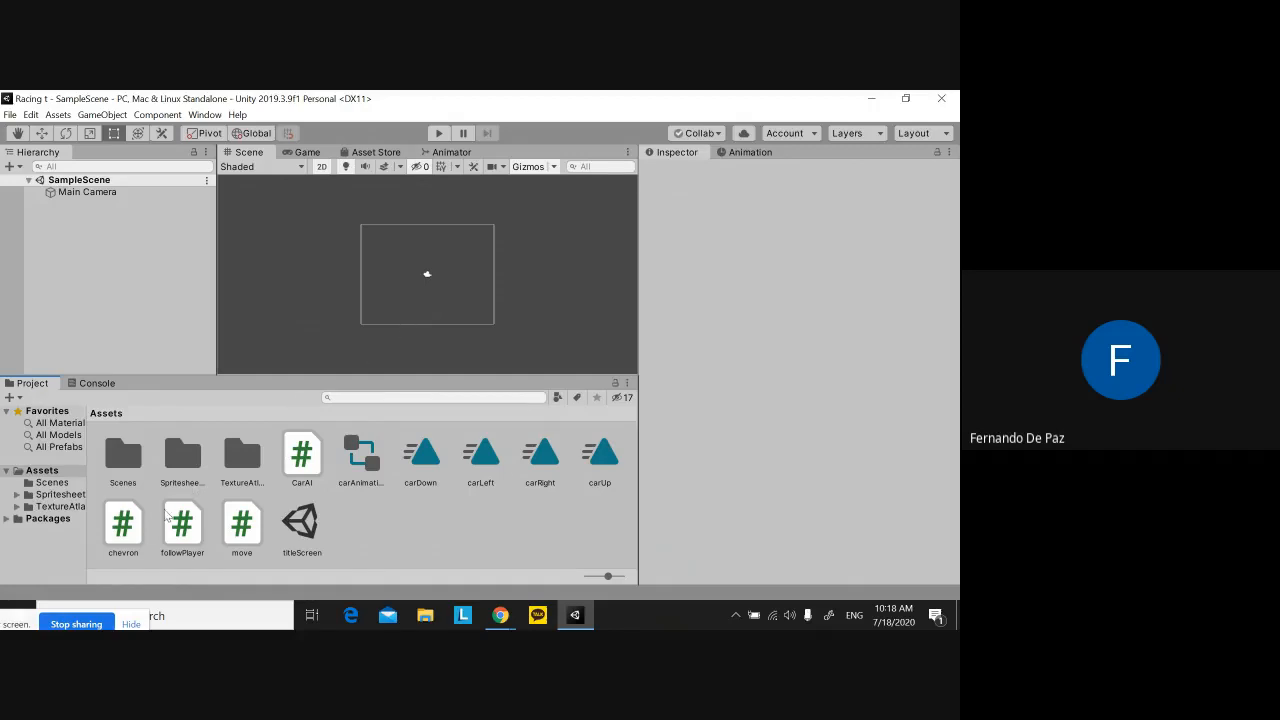
double_click(308, 533)
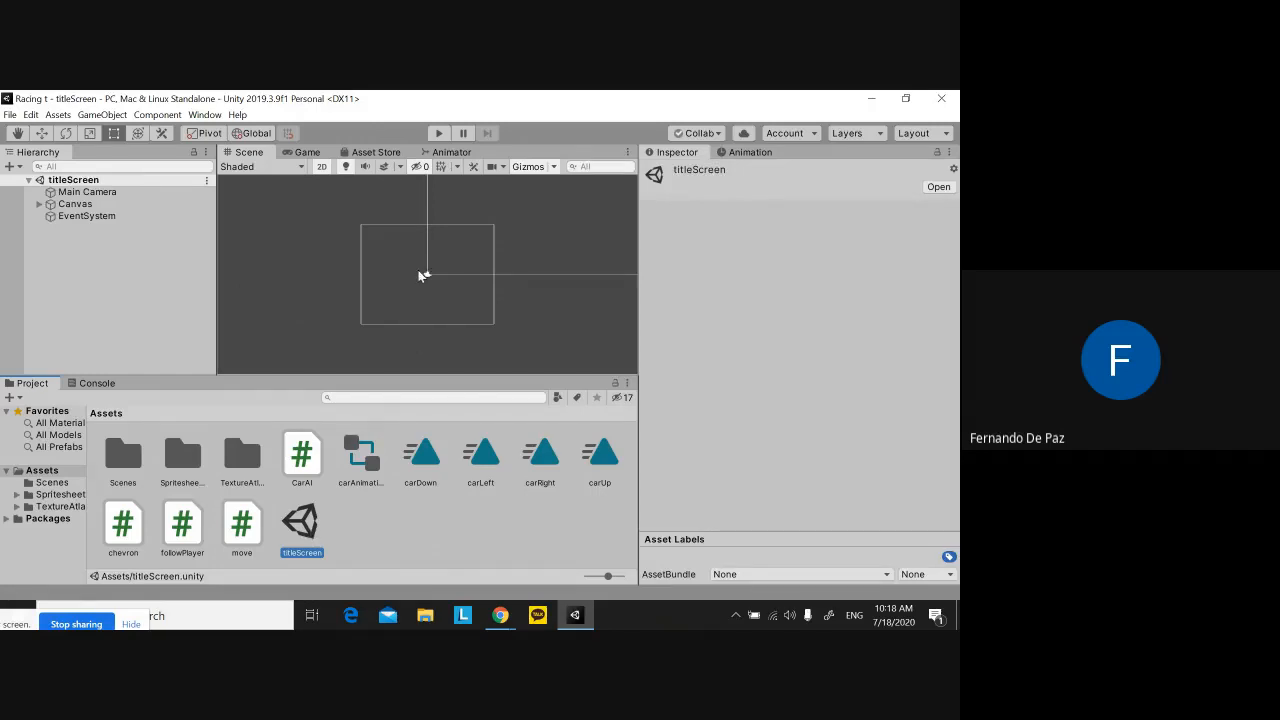
Examine the title screen canvas, including its title text, dropdown, input field and button
scroll(420, 280, down, 3)
scroll(418, 276, down, 6)
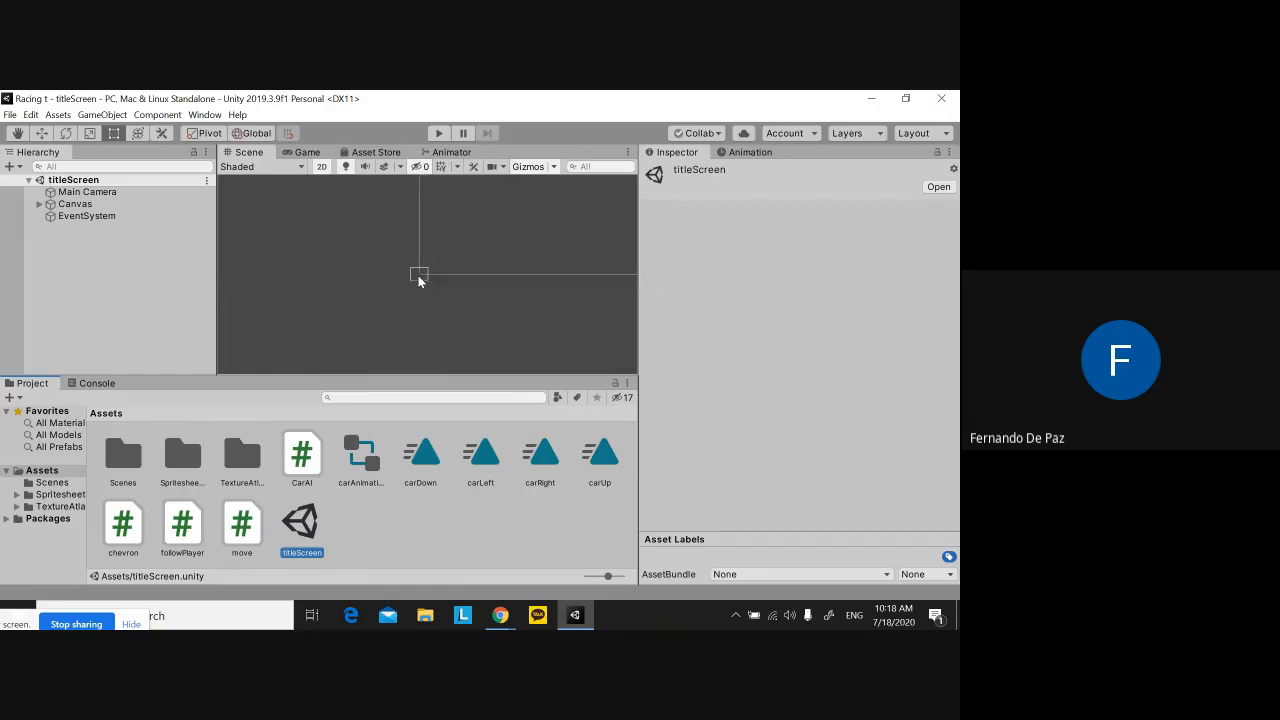
scroll(418, 275, down, 4)
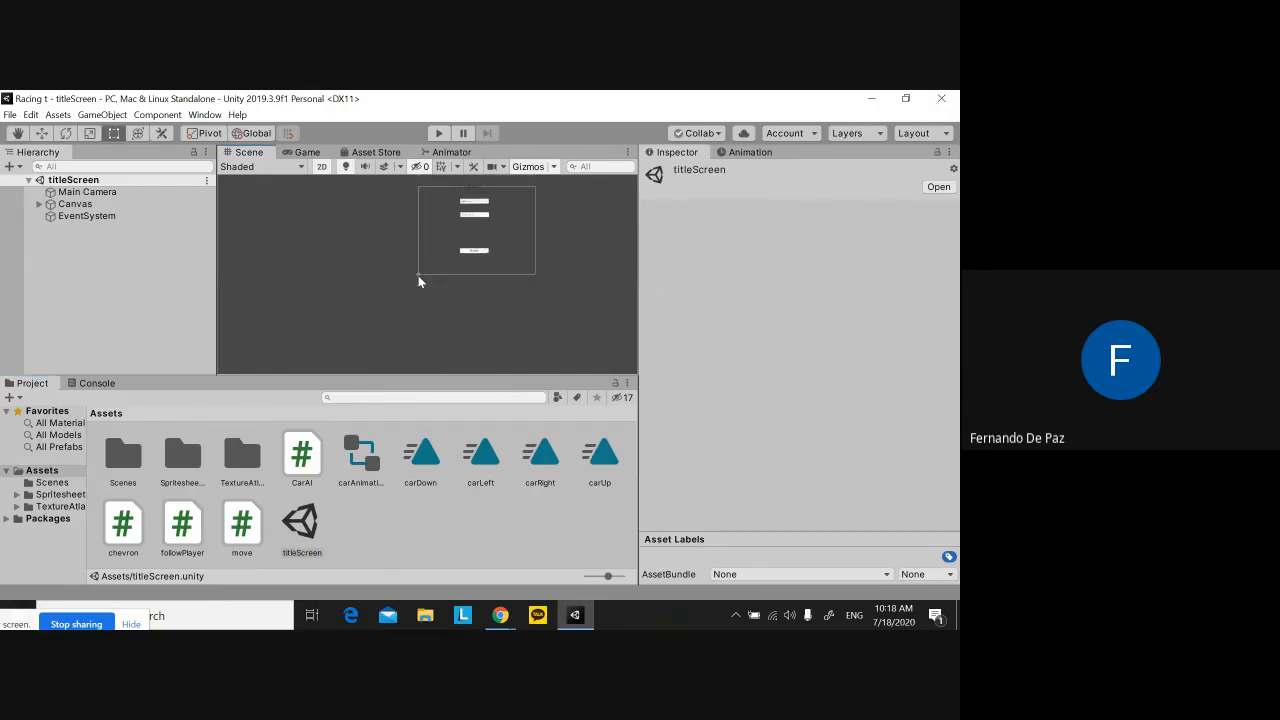
scroll(424, 326, up, 5)
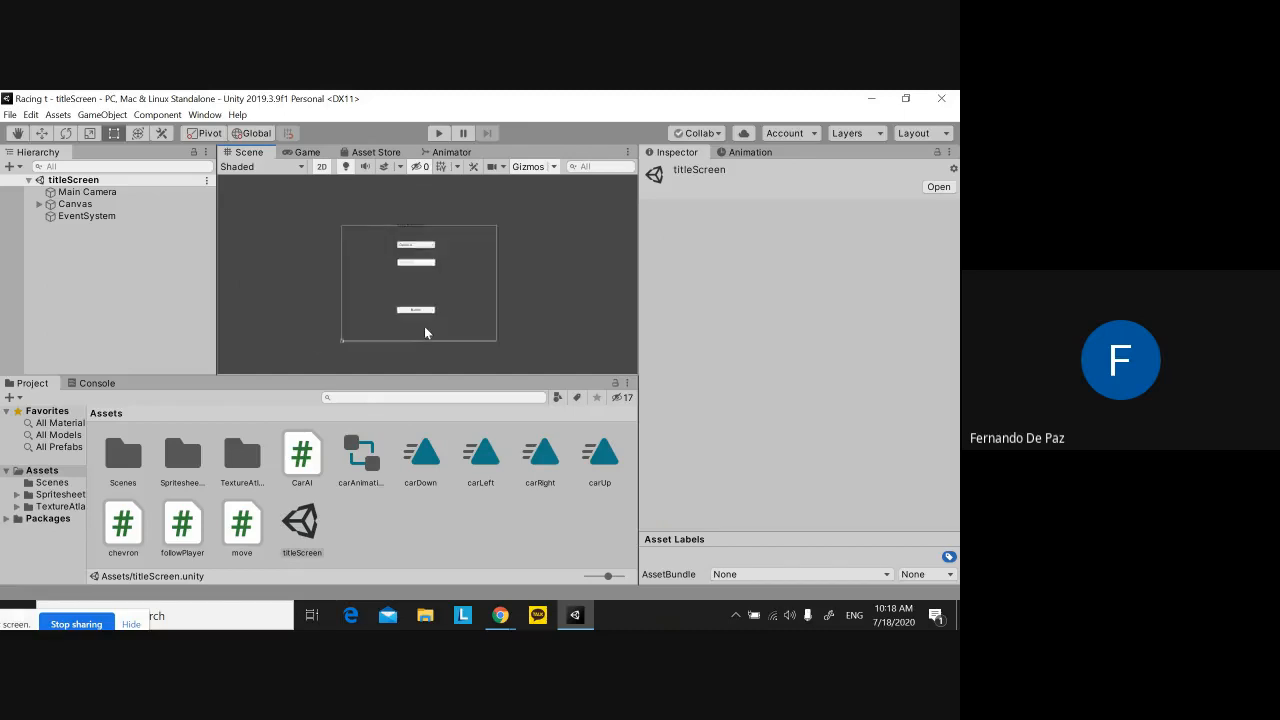
scroll(294, 229, up, 3)
scroll(379, 280, down, 3)
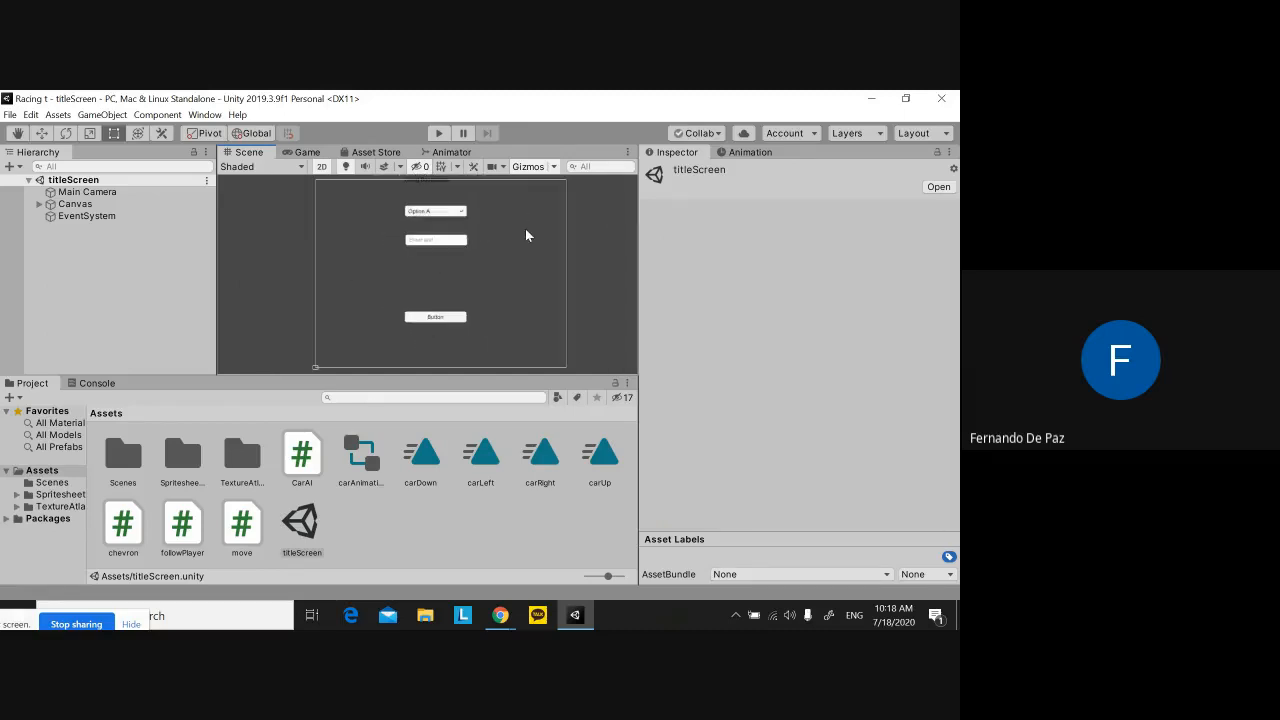
middle_drag(501, 246, 485, 267)
scroll(434, 294, up, 4)
scroll(515, 271, up, 2)
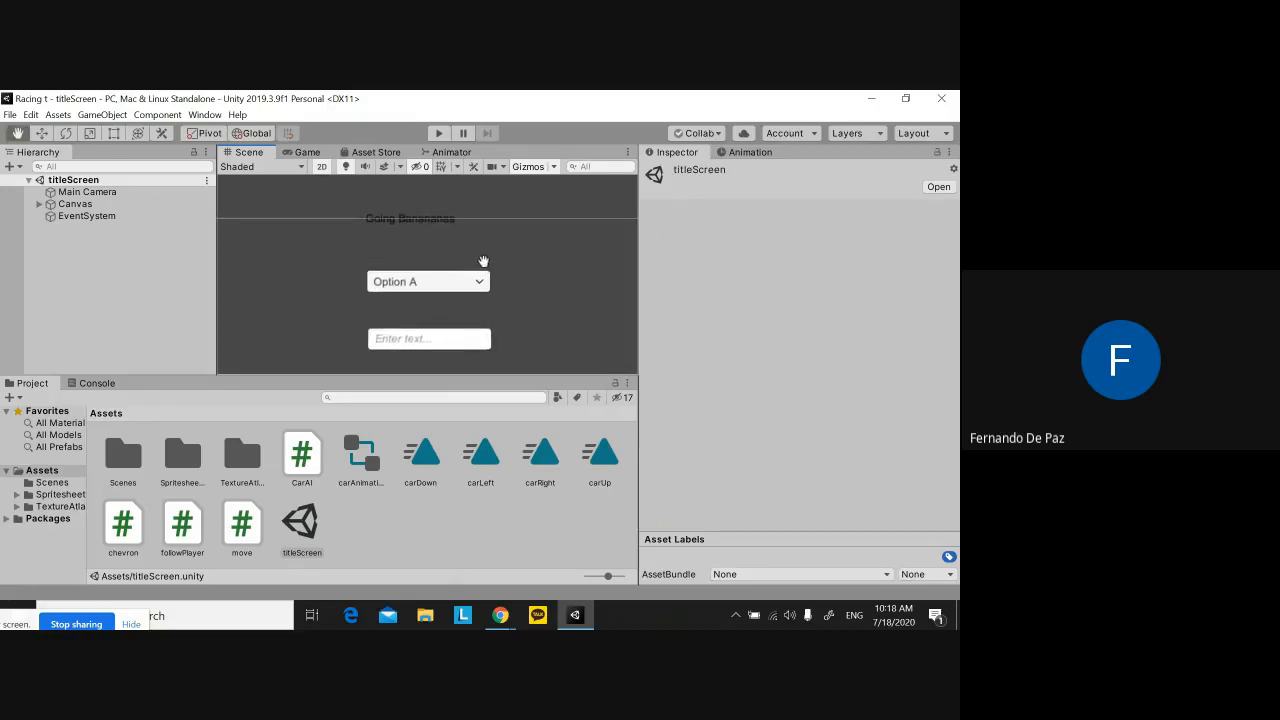
scroll(485, 267, up, 1)
scroll(485, 267, down, 1)
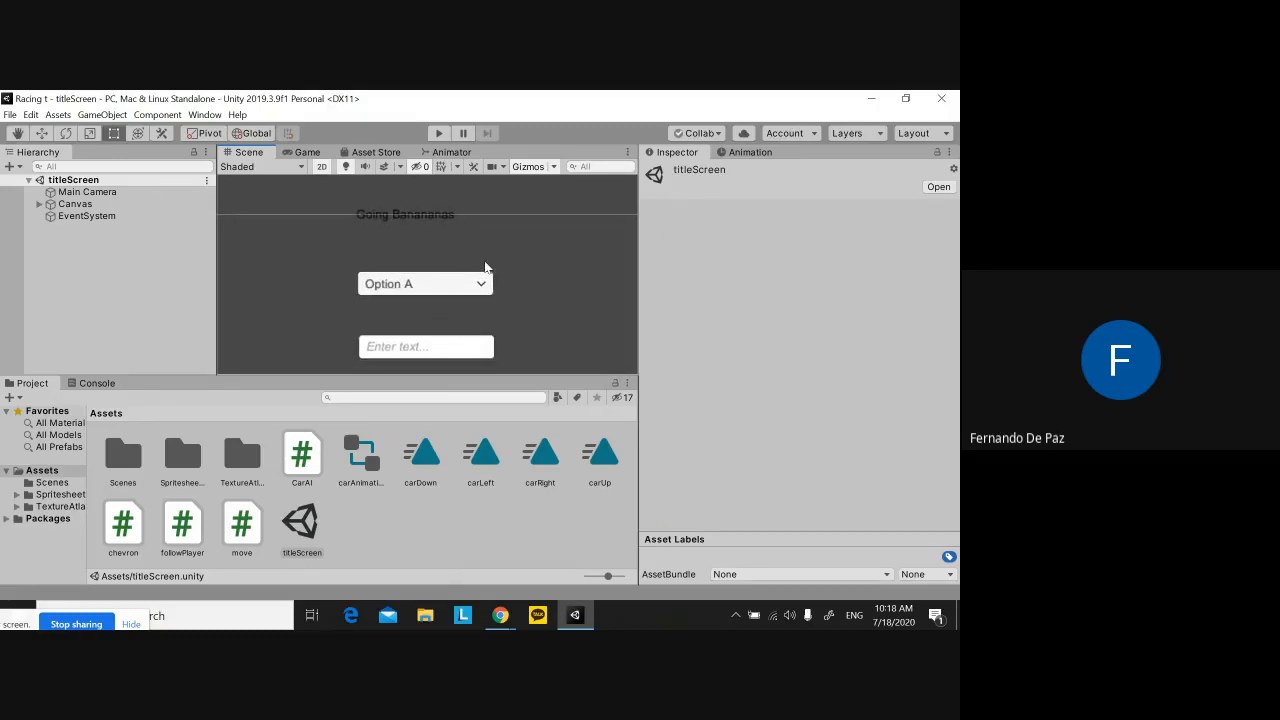
click(942, 187)
Center the title text above the dropdown horizontally and vertically within its text box
click(397, 218)
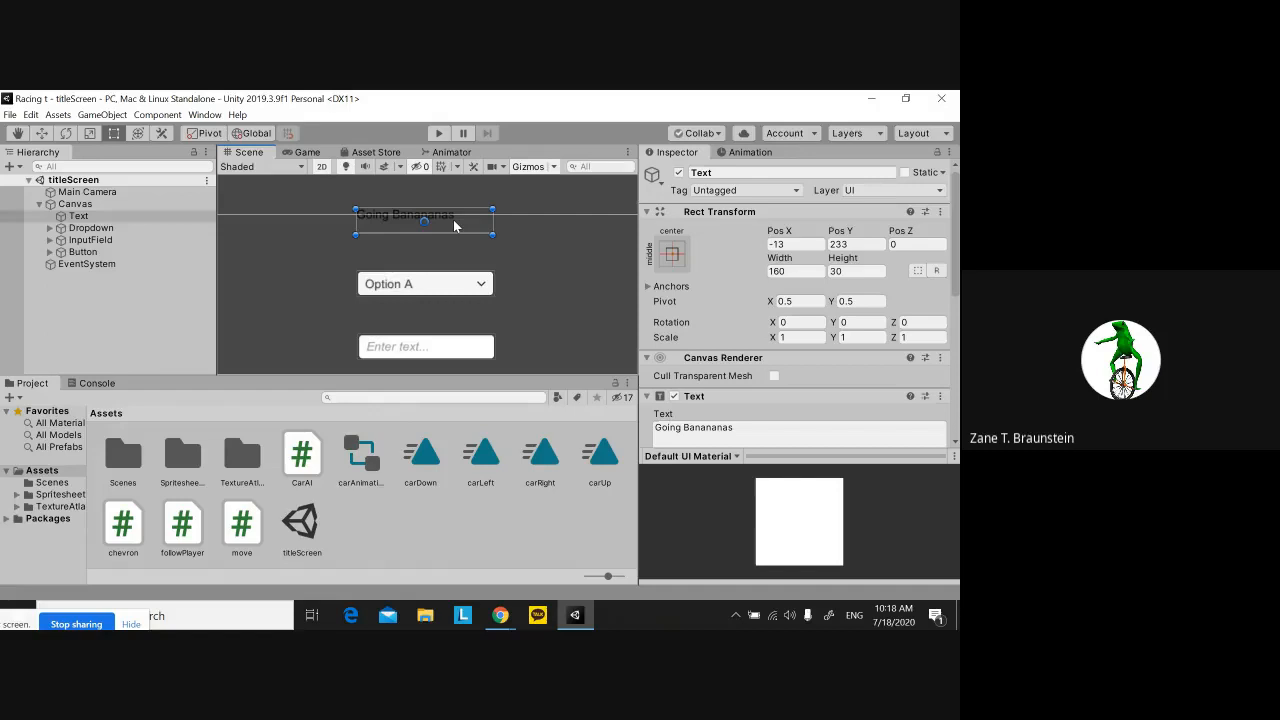
scroll(760, 400, down, 5)
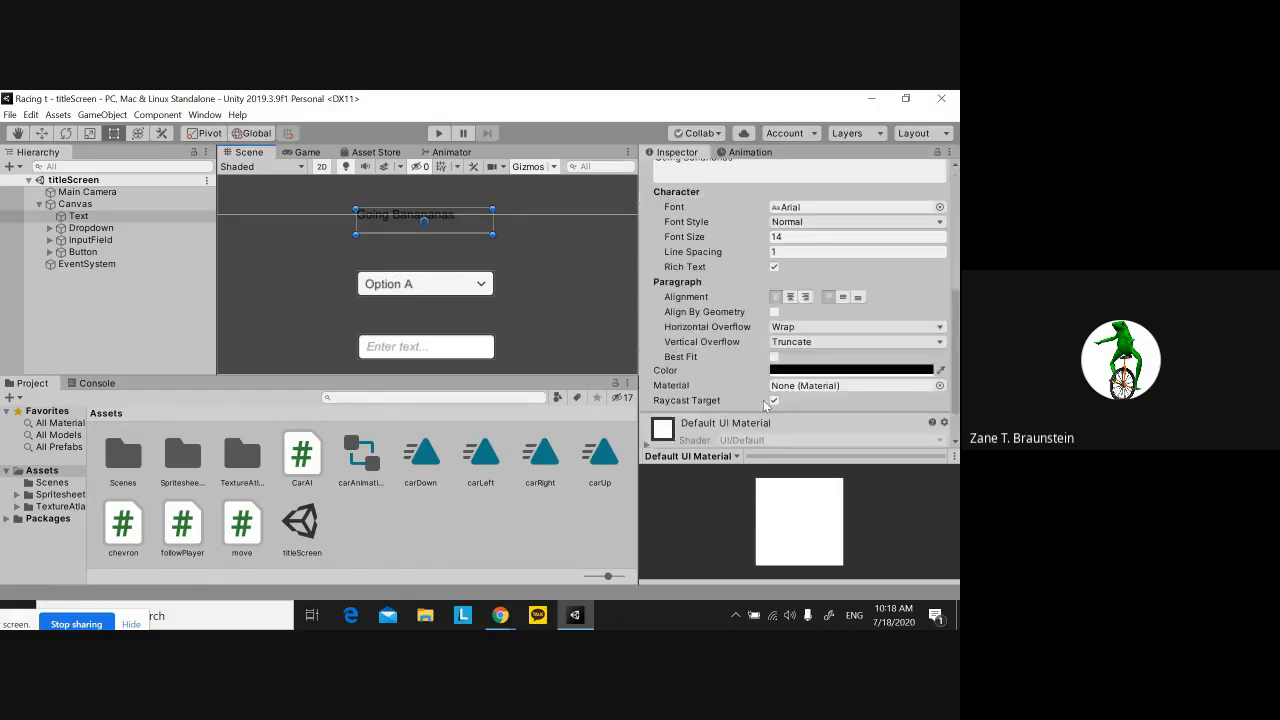
scroll(760, 400, up, 3)
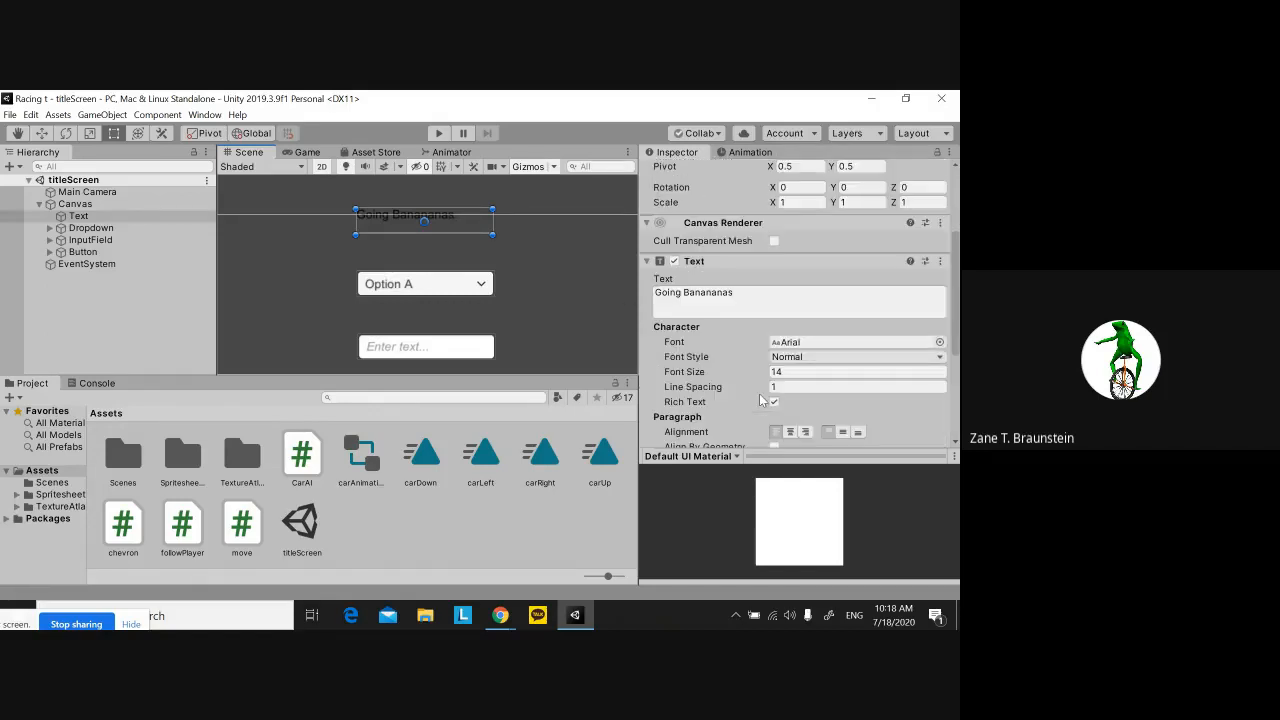
click(738, 290)
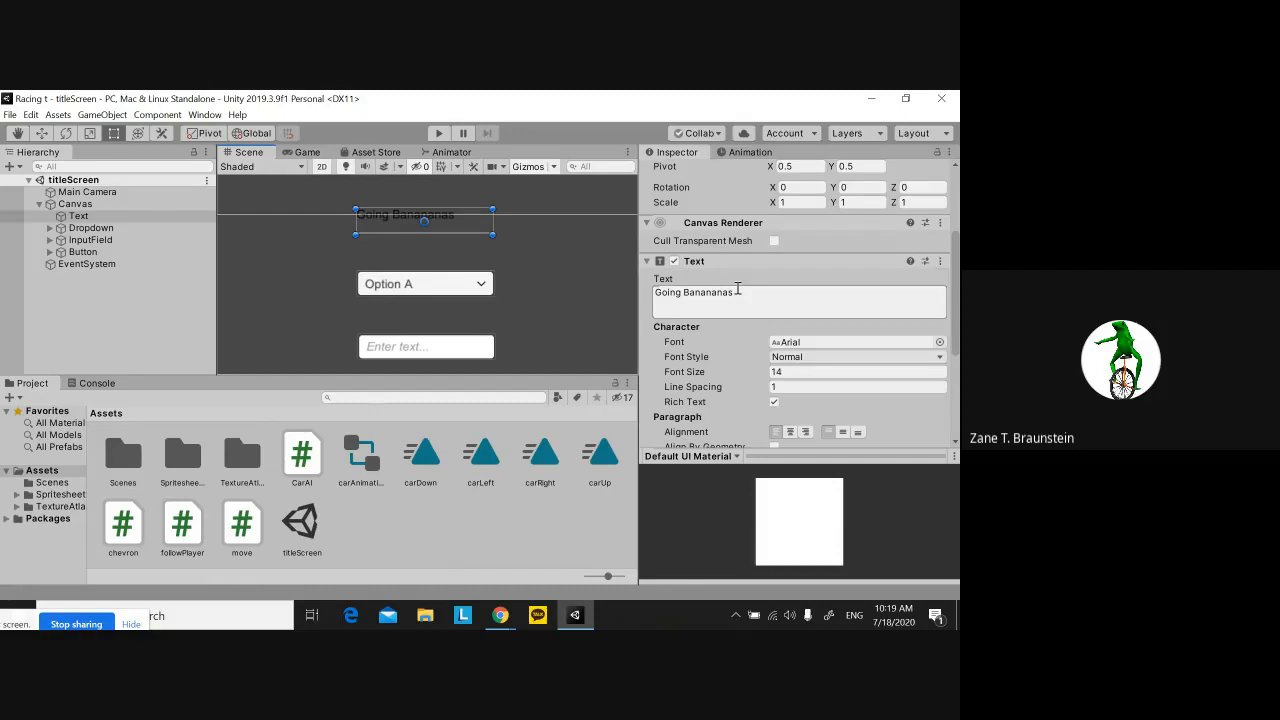
click(790, 431)
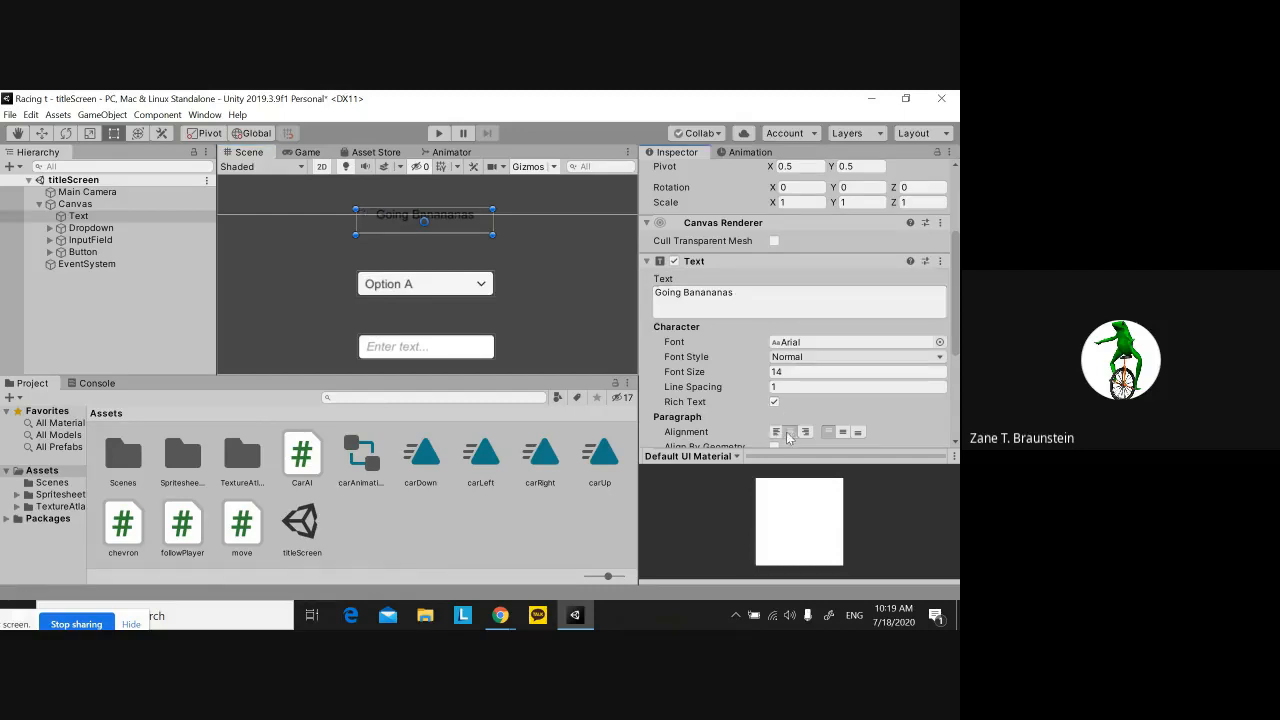
click(843, 432)
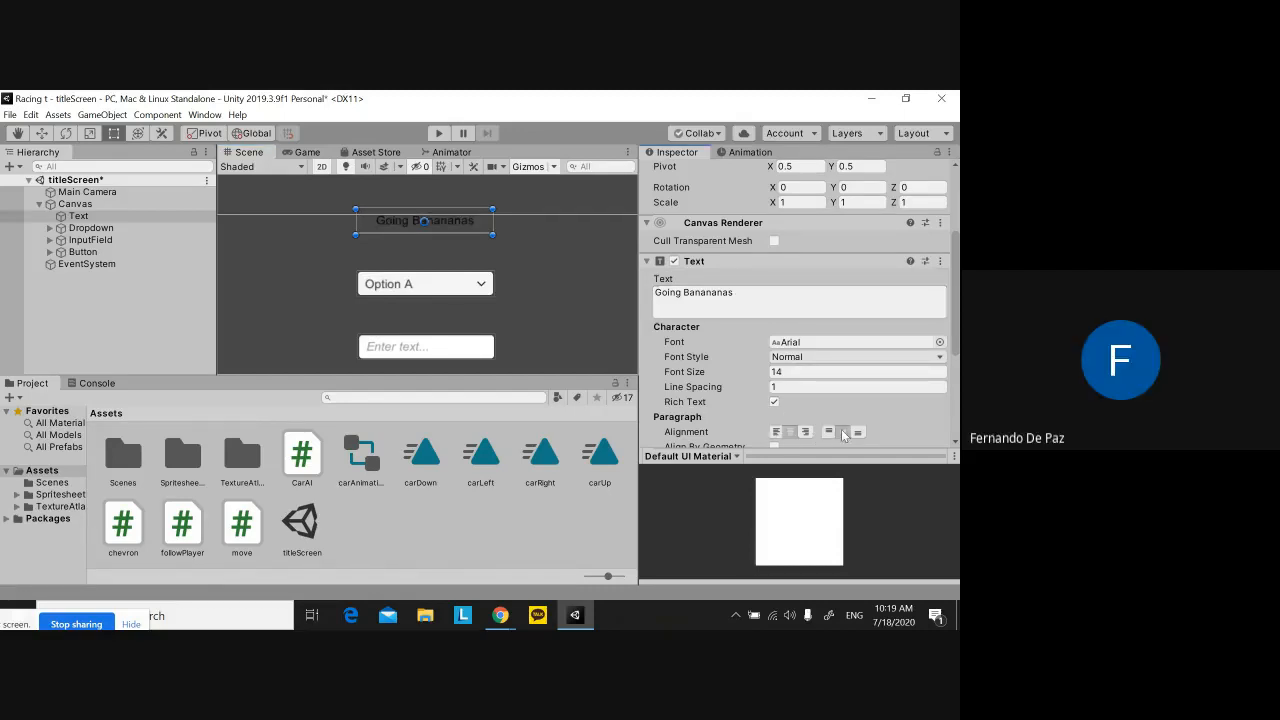
Replace the wording of the title text above the dropdown with "Race Car"
click(737, 302)
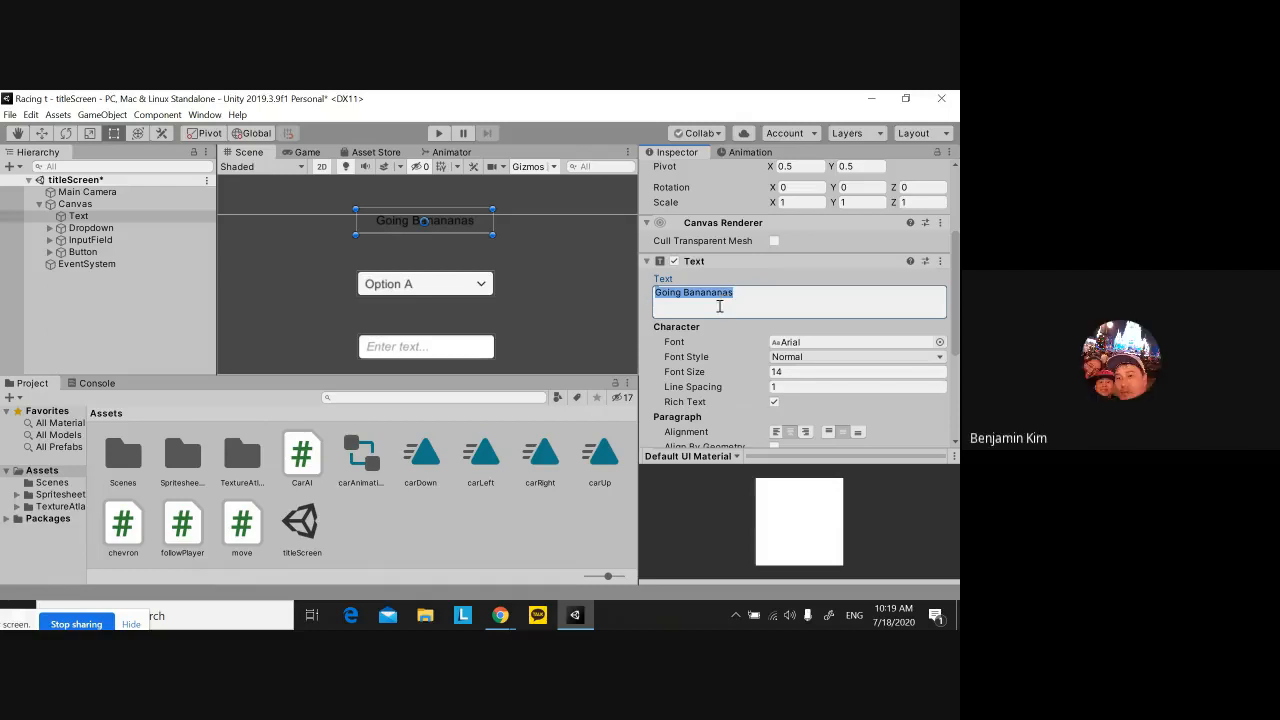
key(BackSpace)
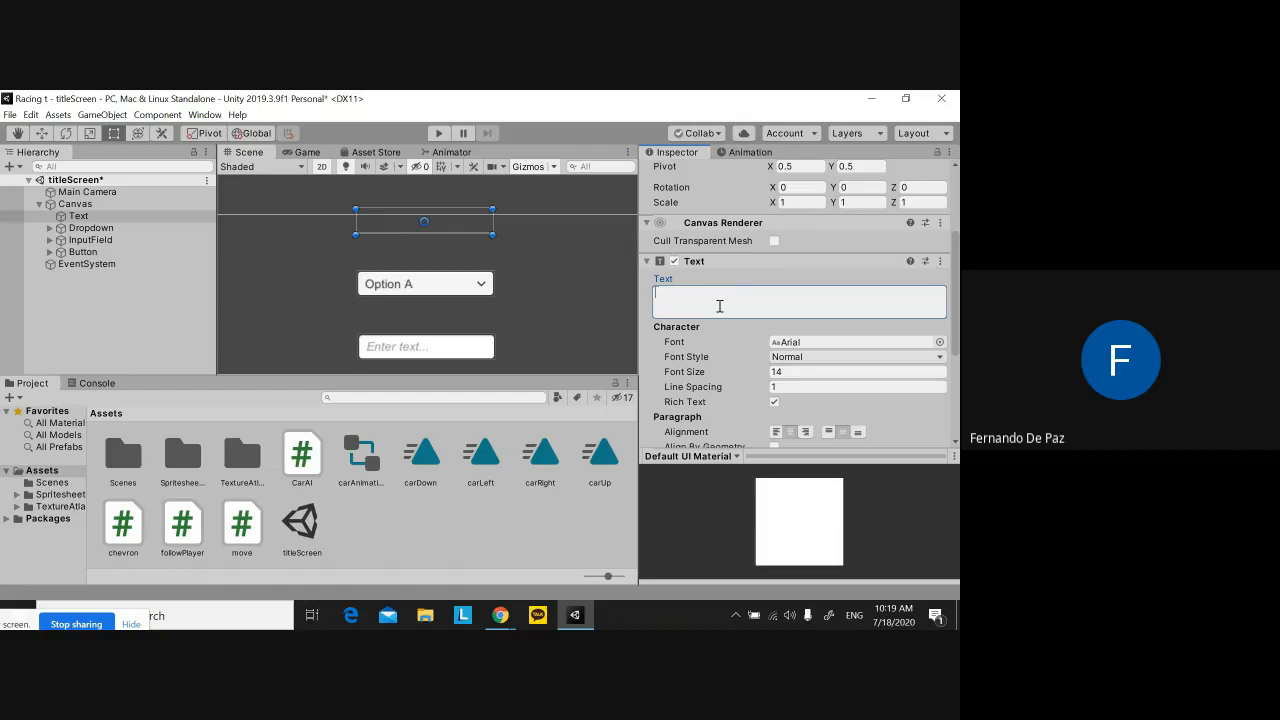
text(Race CAr)
key(BackSpace)
key(BackSpace)
text(ar)
scroll(850, 340, down, 3)
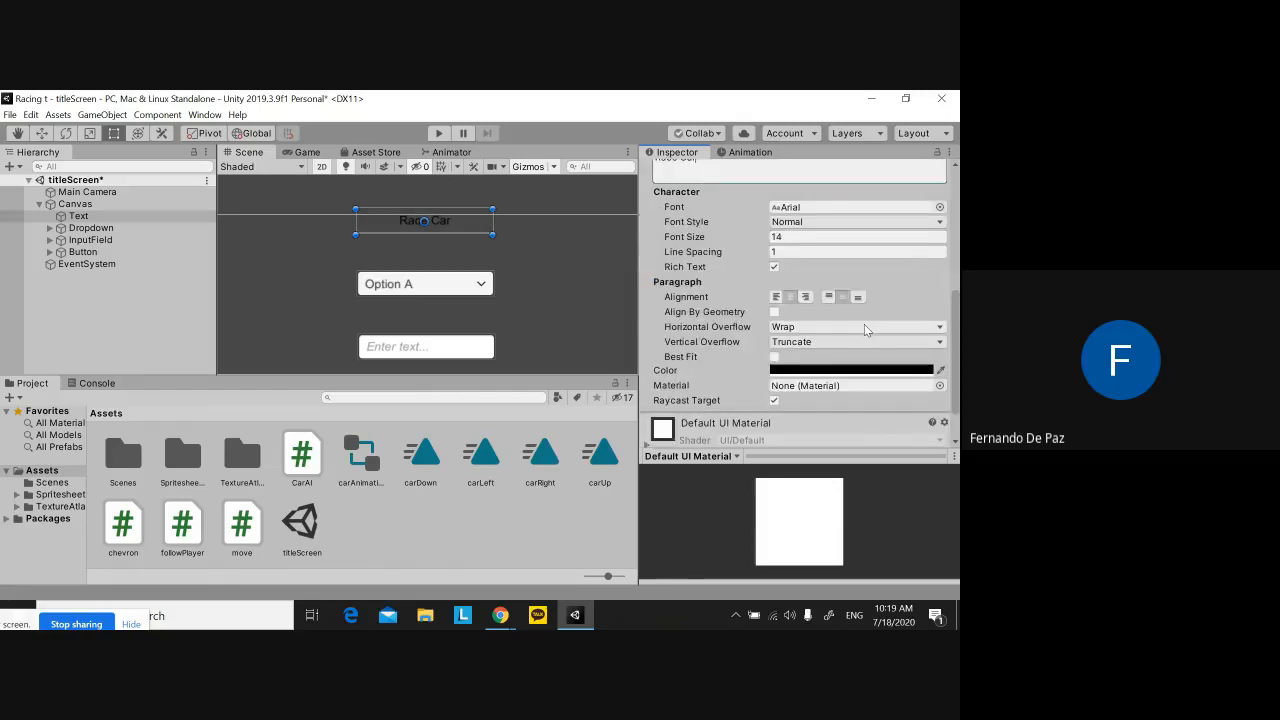
scroll(864, 324, up, 3)
click(846, 342)
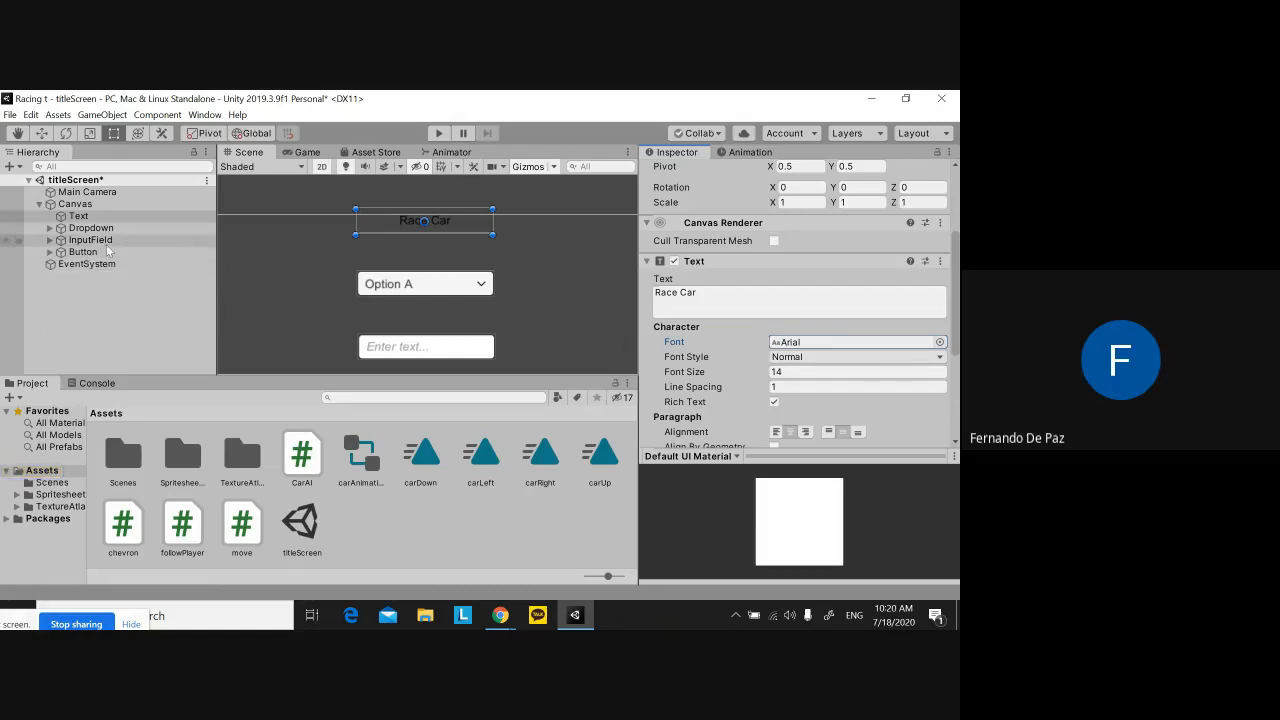
Replace the plain title text on the canvas with a new TextMeshPro text object
right_click(130, 217)
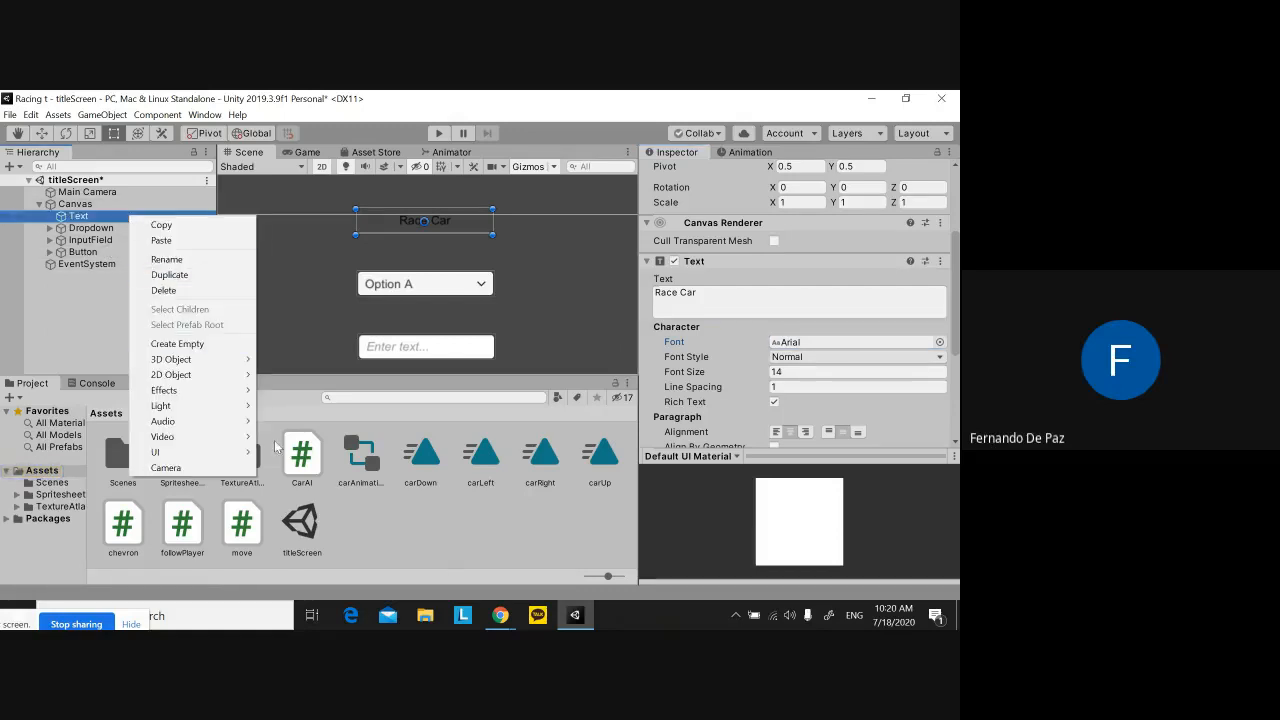
click(176, 292)
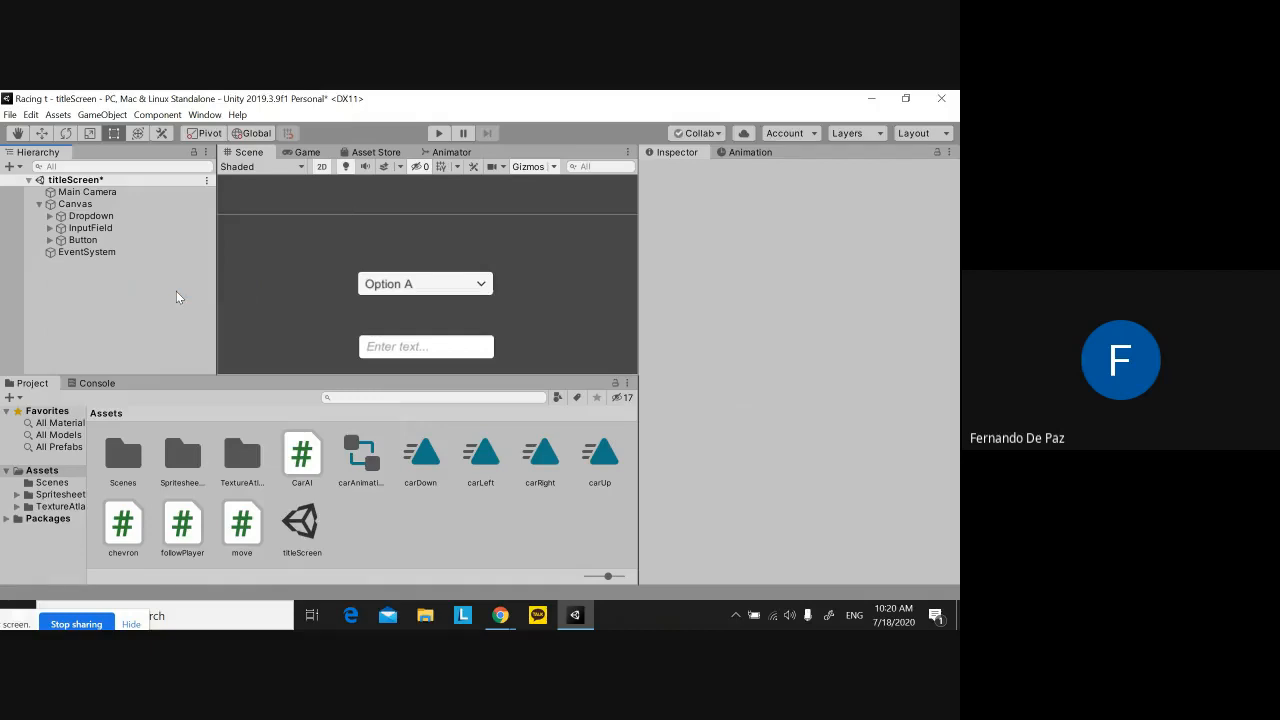
right_click(112, 205)
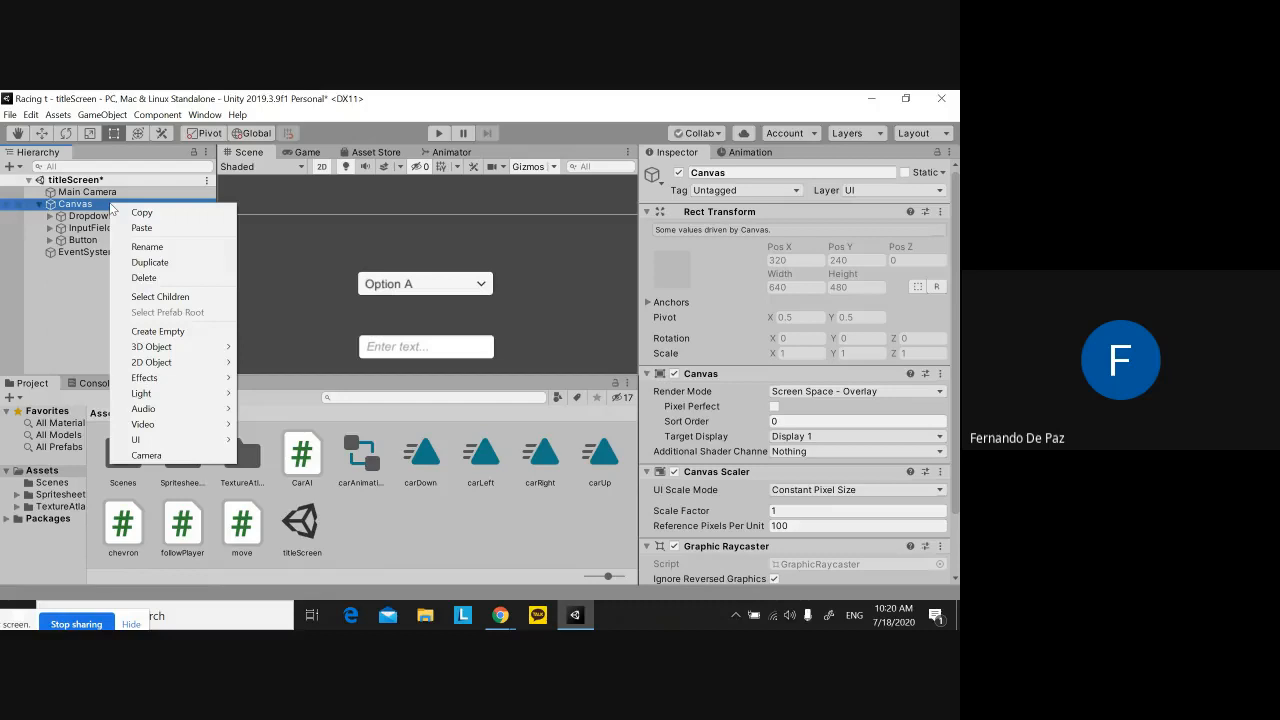
mouse_move(137, 440)
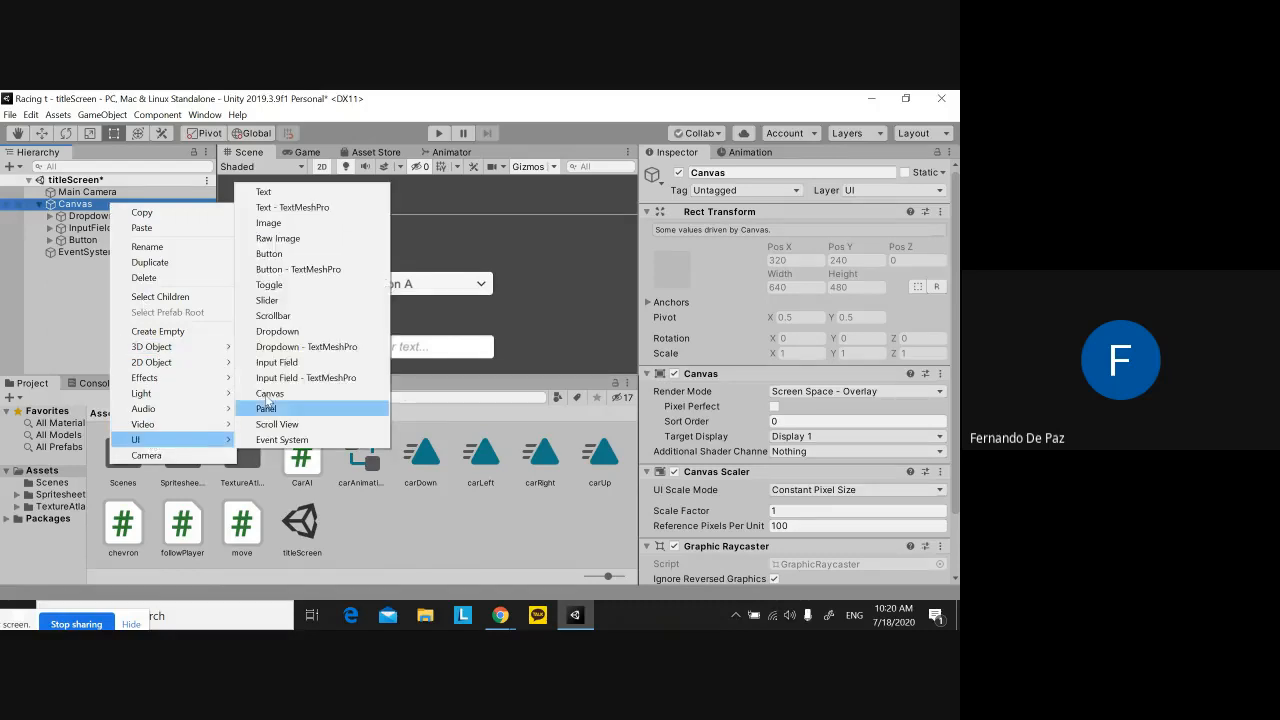
click(330, 208)
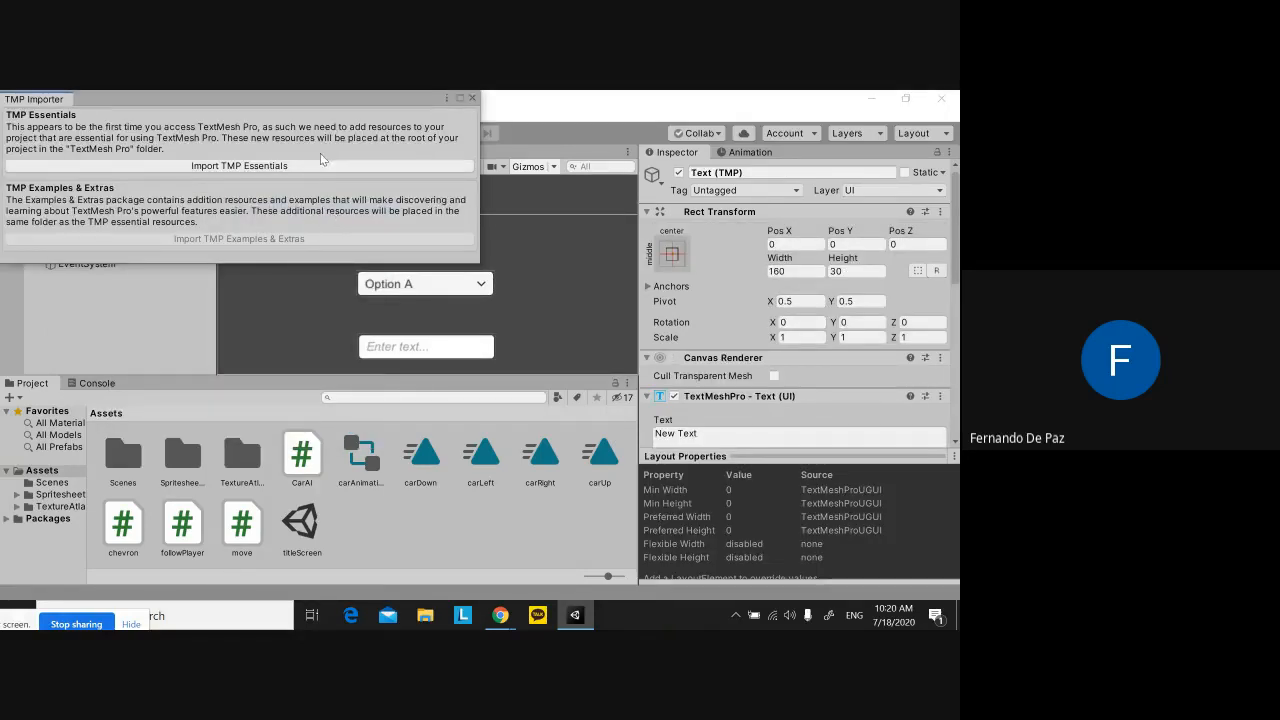
Import the TMP Essentials and the TMP Examples & Extras into the project and close the importer
click(311, 166)
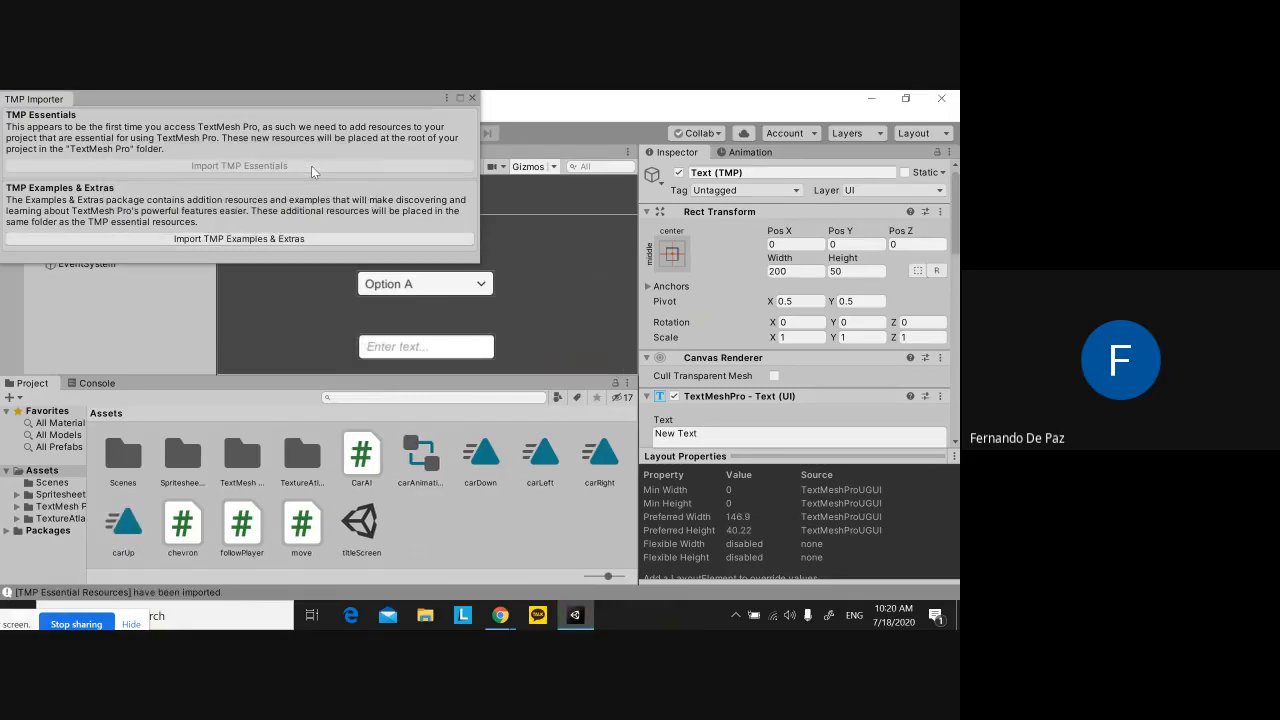
click(294, 239)
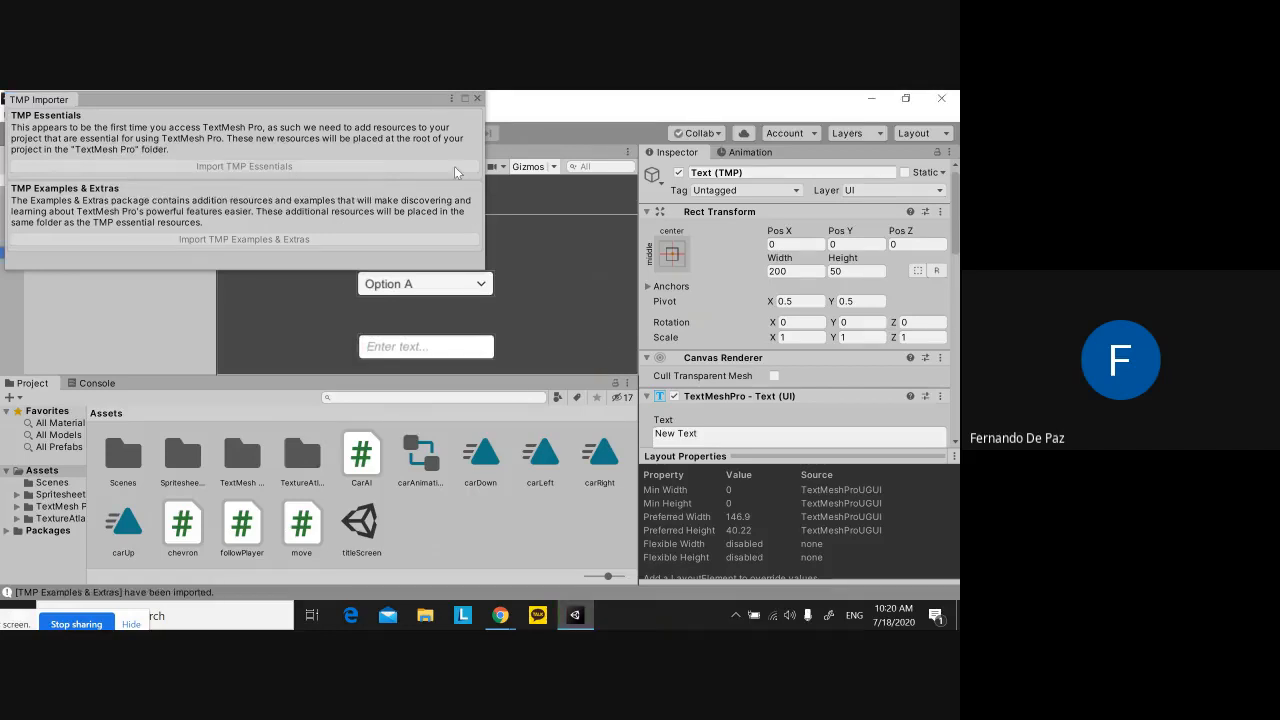
click(478, 98)
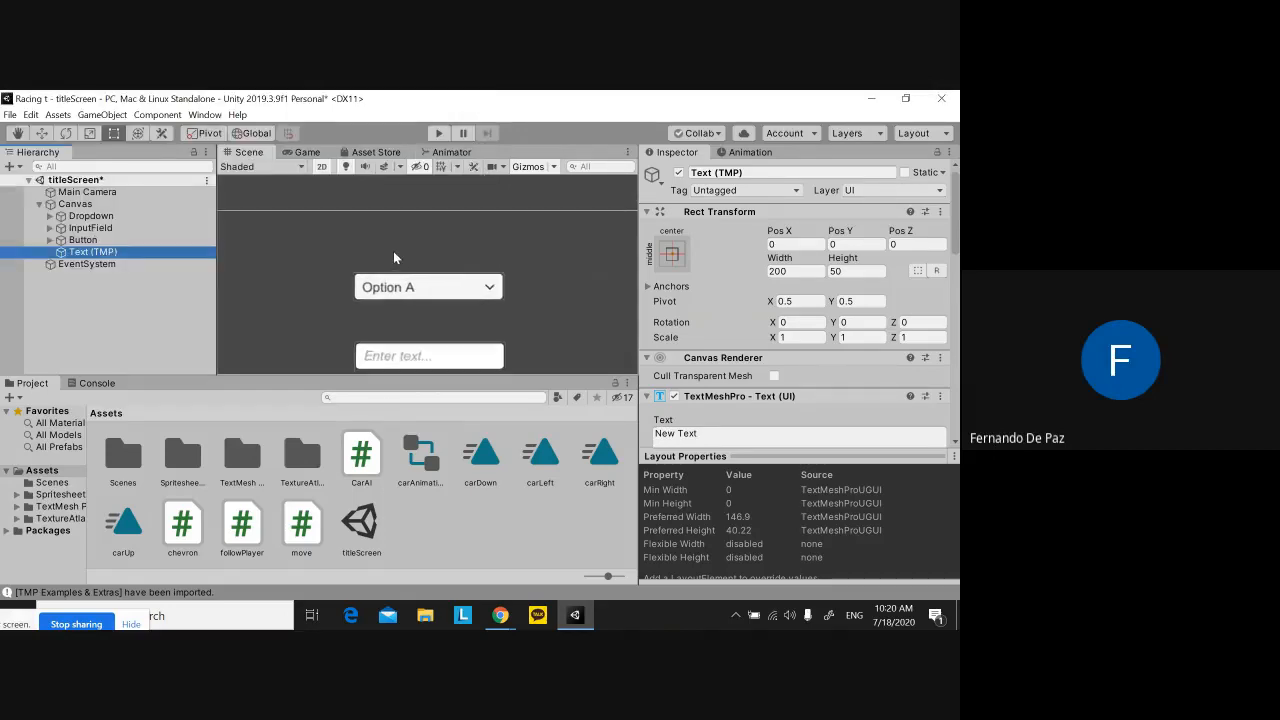
Move the new TextMeshPro text from the canvas centre to just above the dropdown
scroll(391, 300, down, 2)
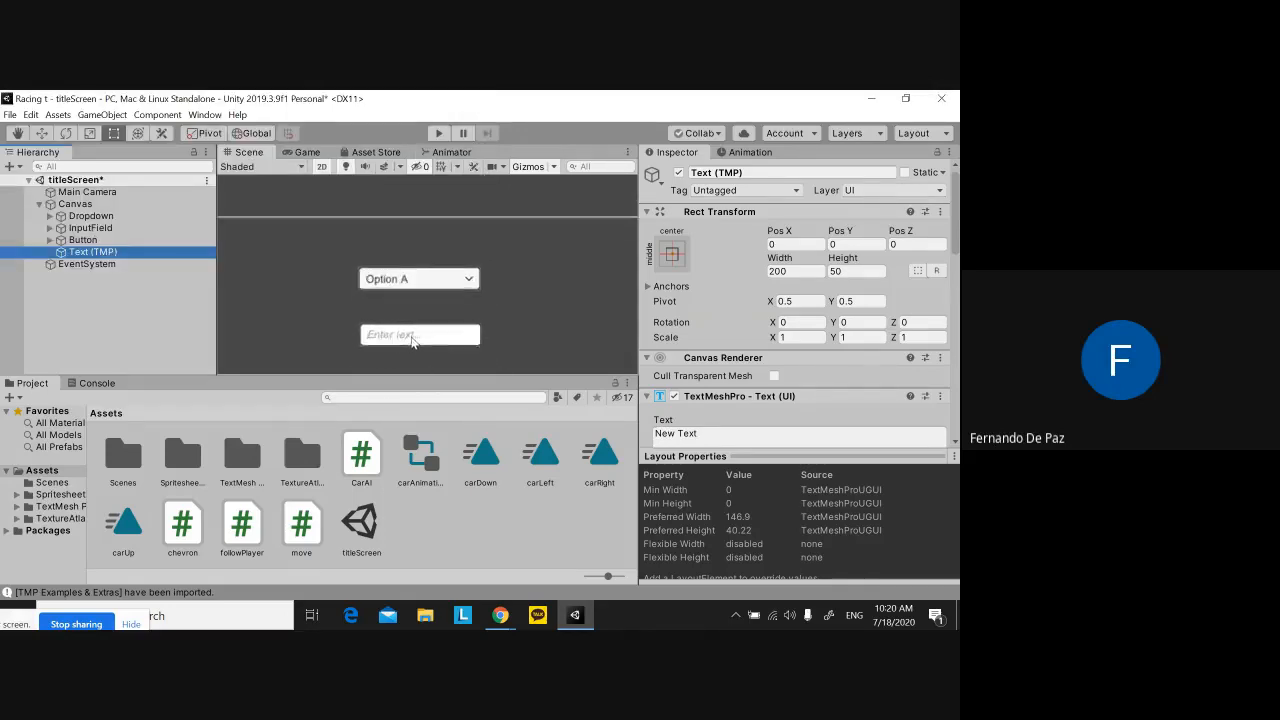
scroll(412, 341, down, 4)
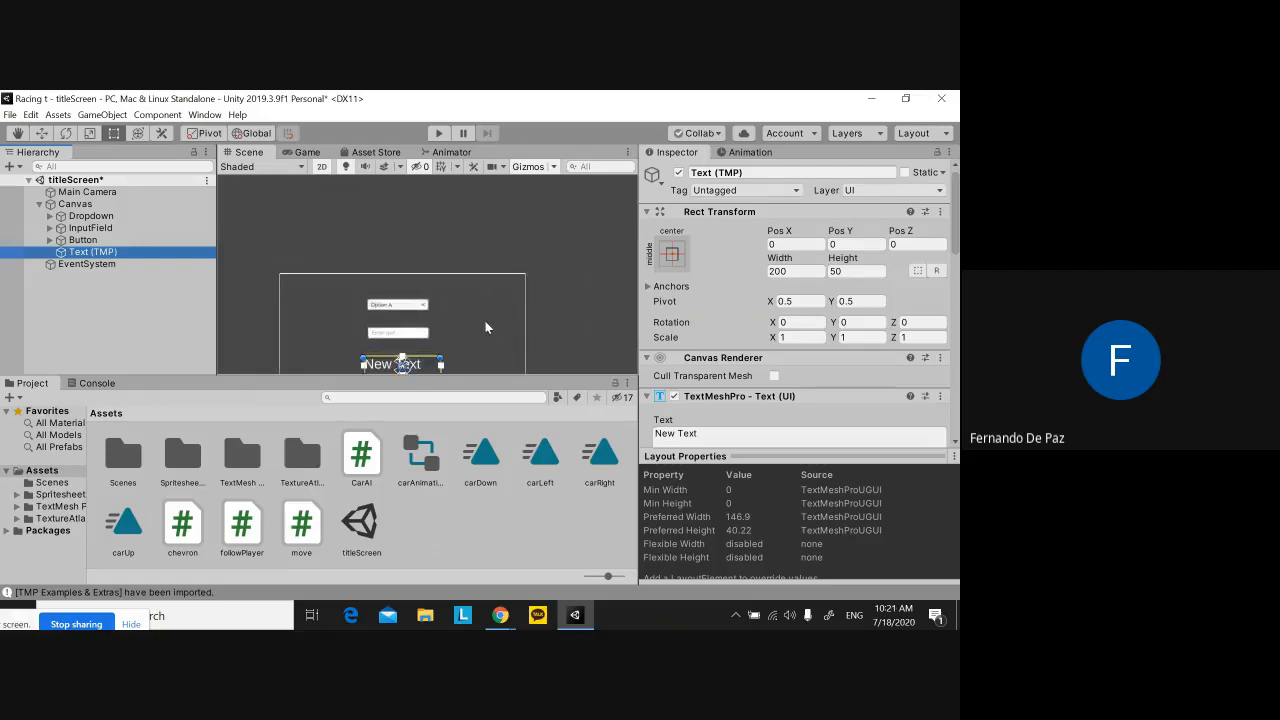
key(t)
scroll(430, 310, up, 6)
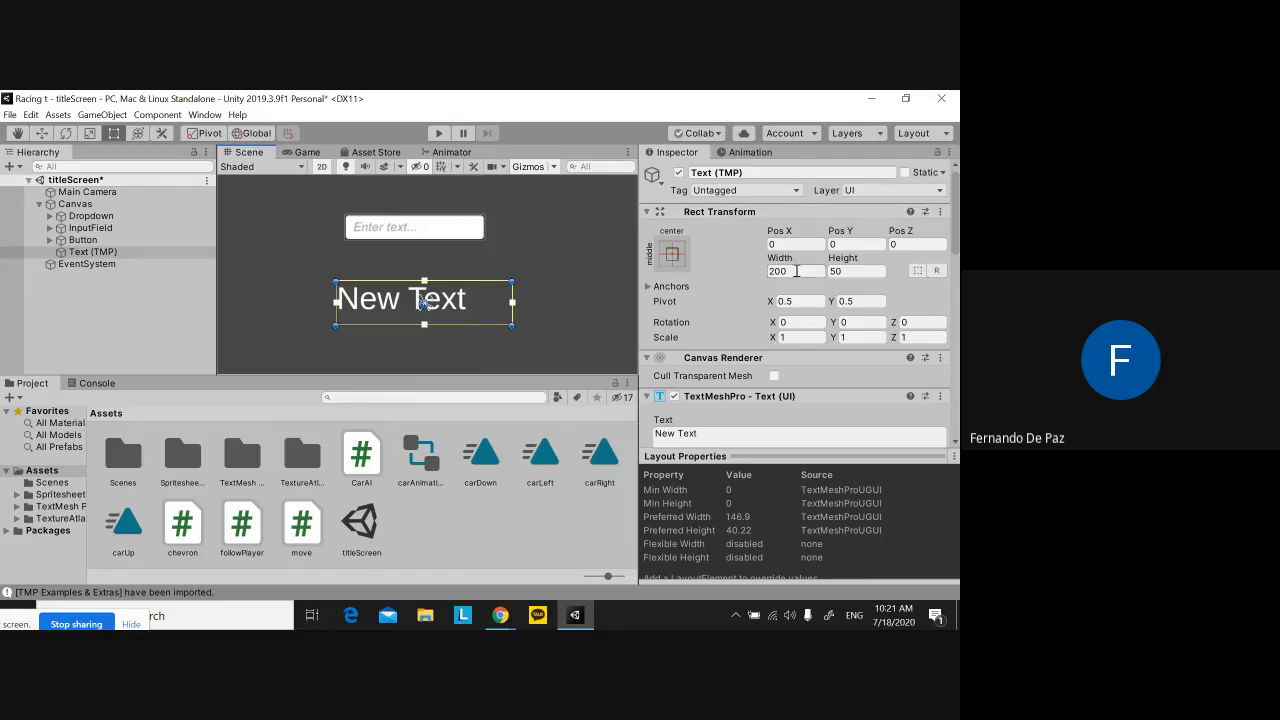
scroll(795, 283, down, 3)
scroll(795, 283, down, 3)
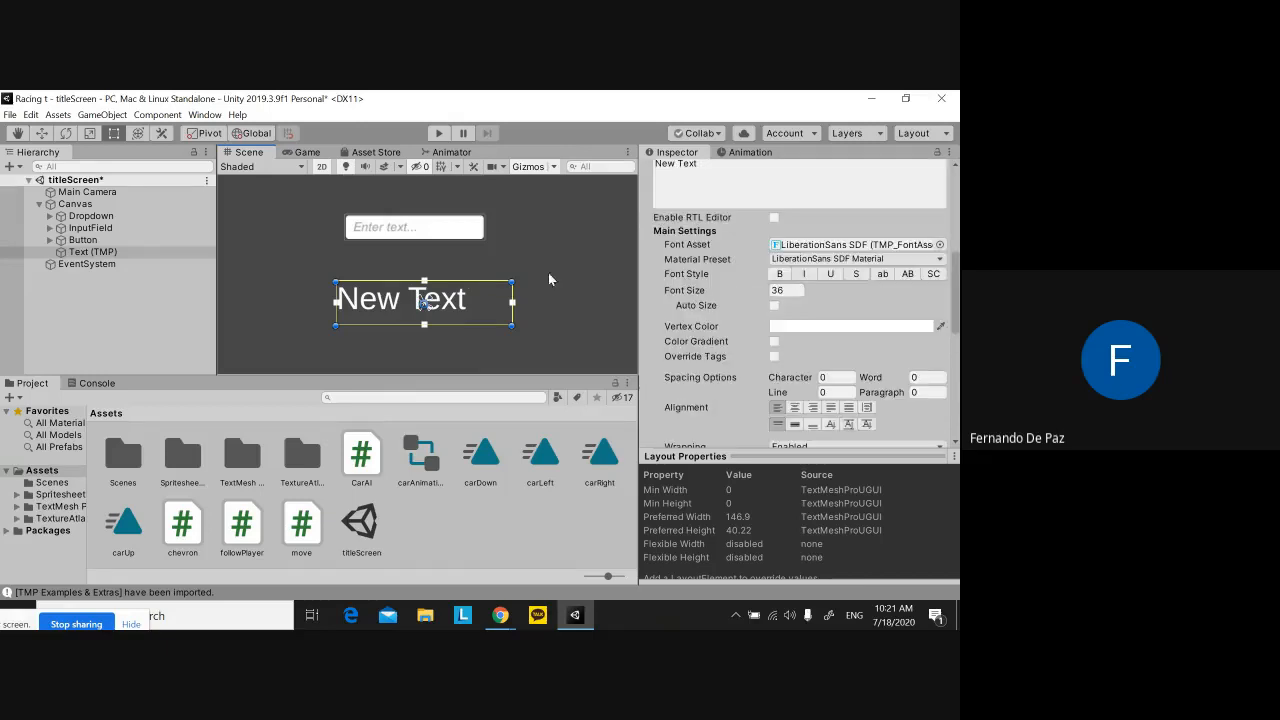
middle_drag(548, 272, 546, 320)
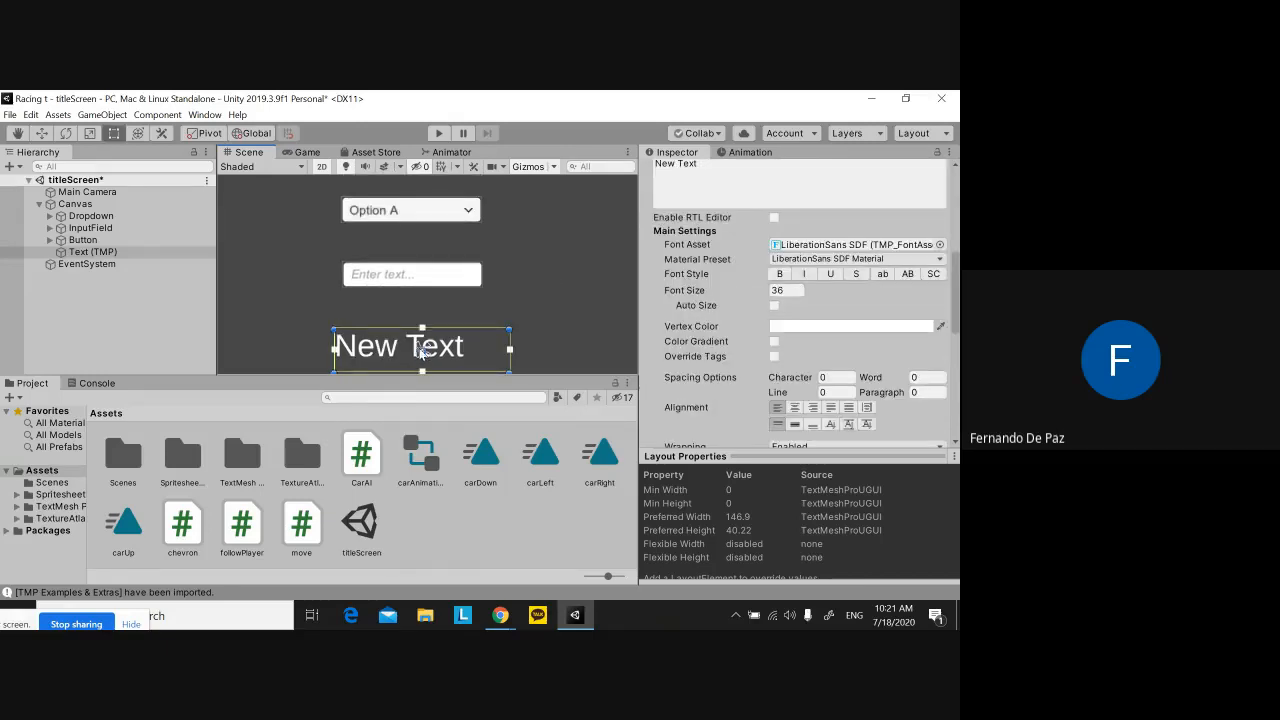
mouse_move(421, 326)
mouse_down()
mouse_move(424, 309)
mouse_move(427, 322)
mouse_up()
key(w)
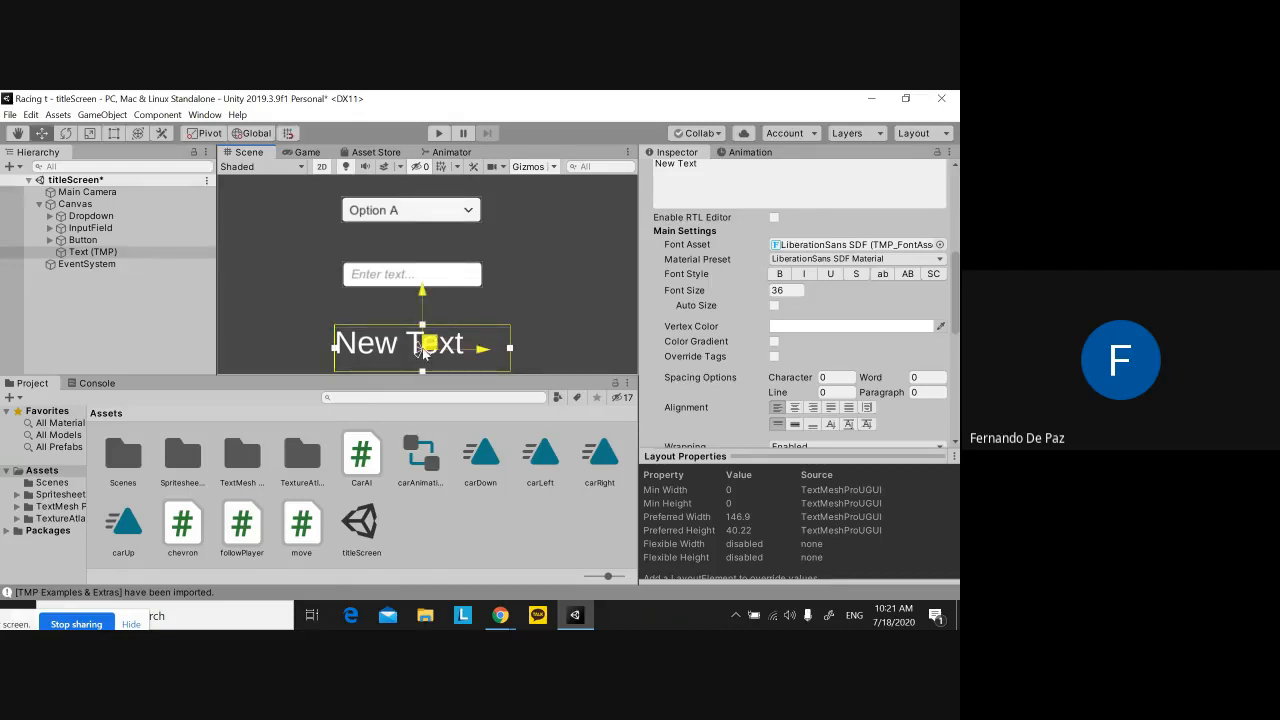
drag(423, 351, 410, 246)
scroll(515, 288, down, 2)
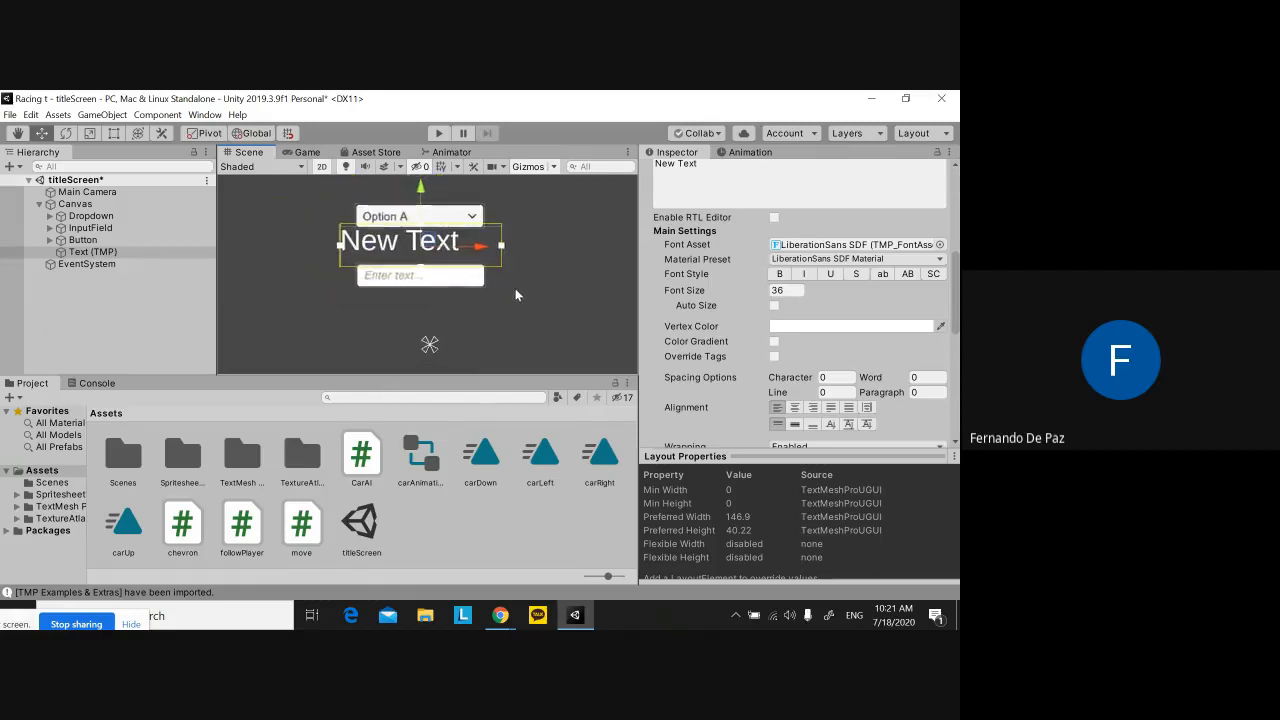
scroll(515, 288, down, 1)
middle_drag(437, 250, 442, 328)
drag(441, 328, 437, 264)
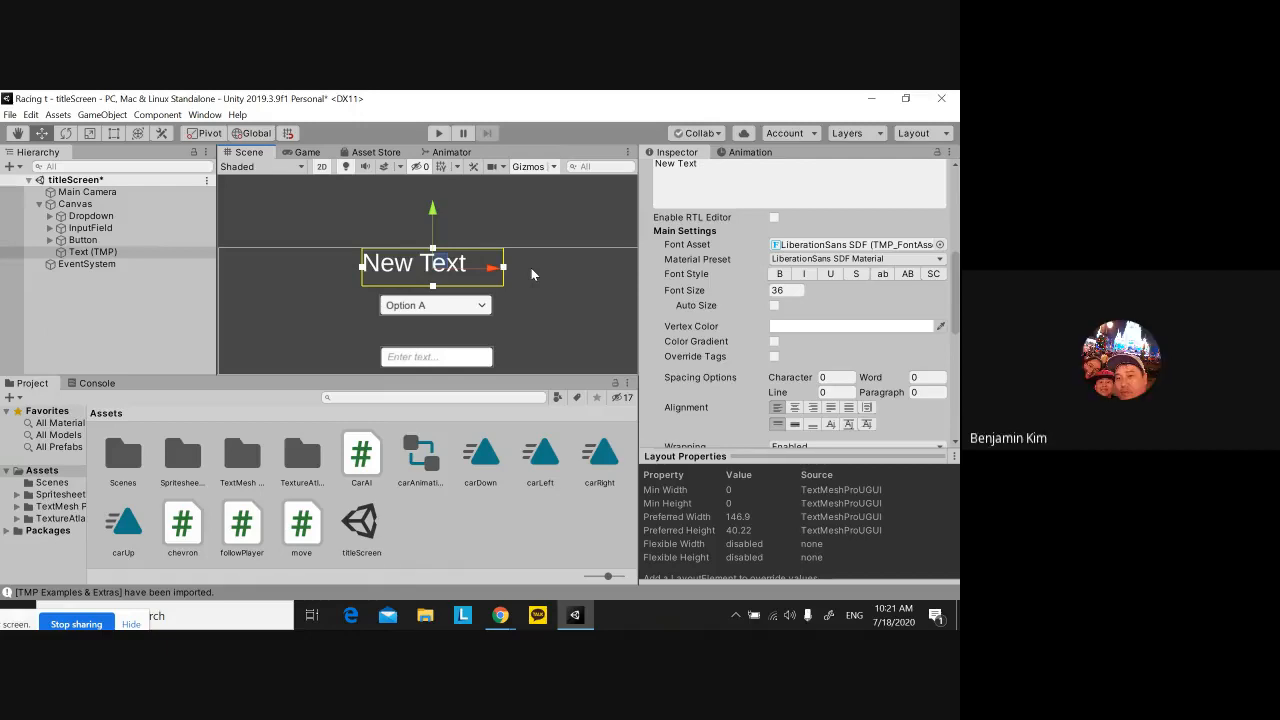
Try out the available font assets on the TextMeshPro title text and set it to Bangers SDF
scroll(784, 340, down, 5)
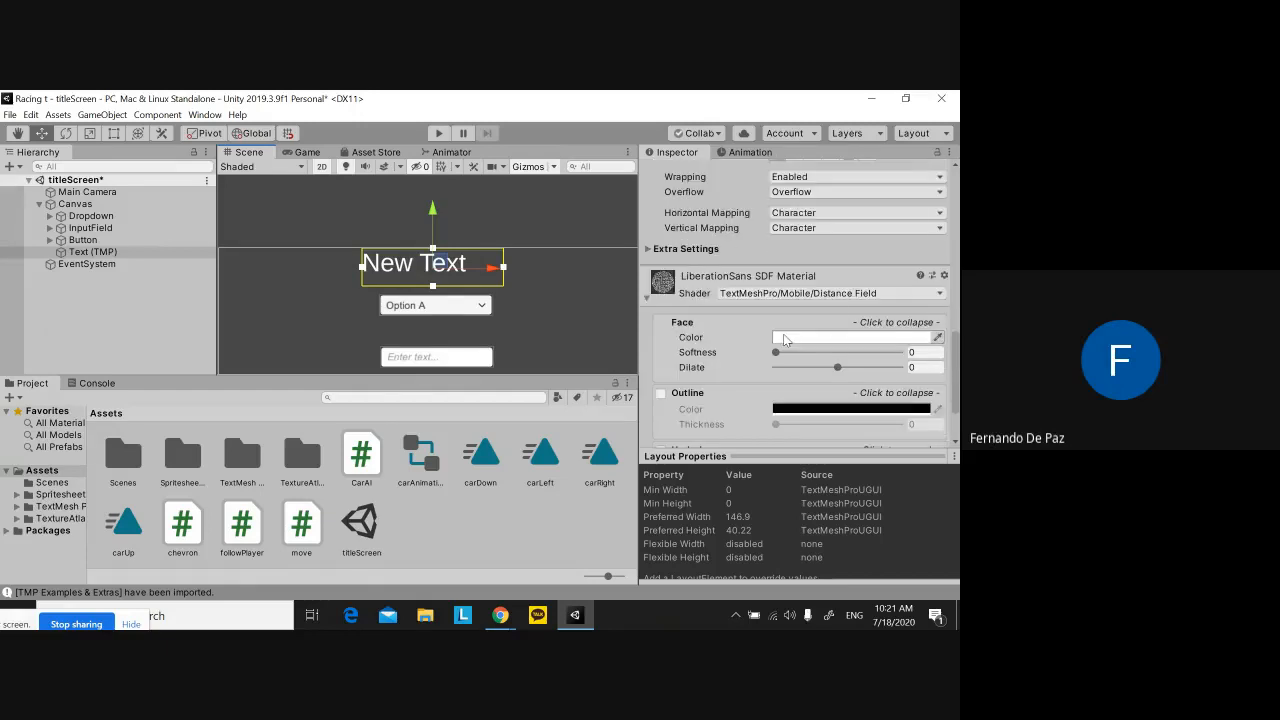
scroll(784, 340, down, 2)
scroll(775, 358, up, 4)
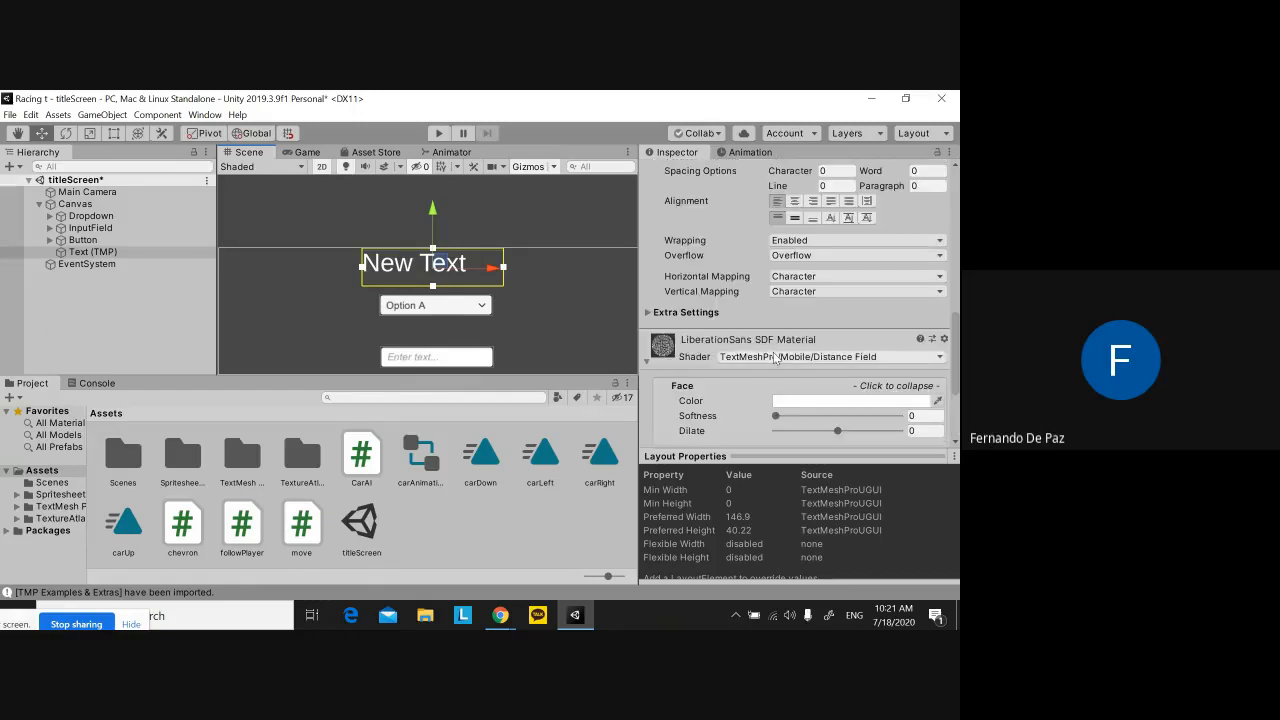
scroll(775, 358, up, 8)
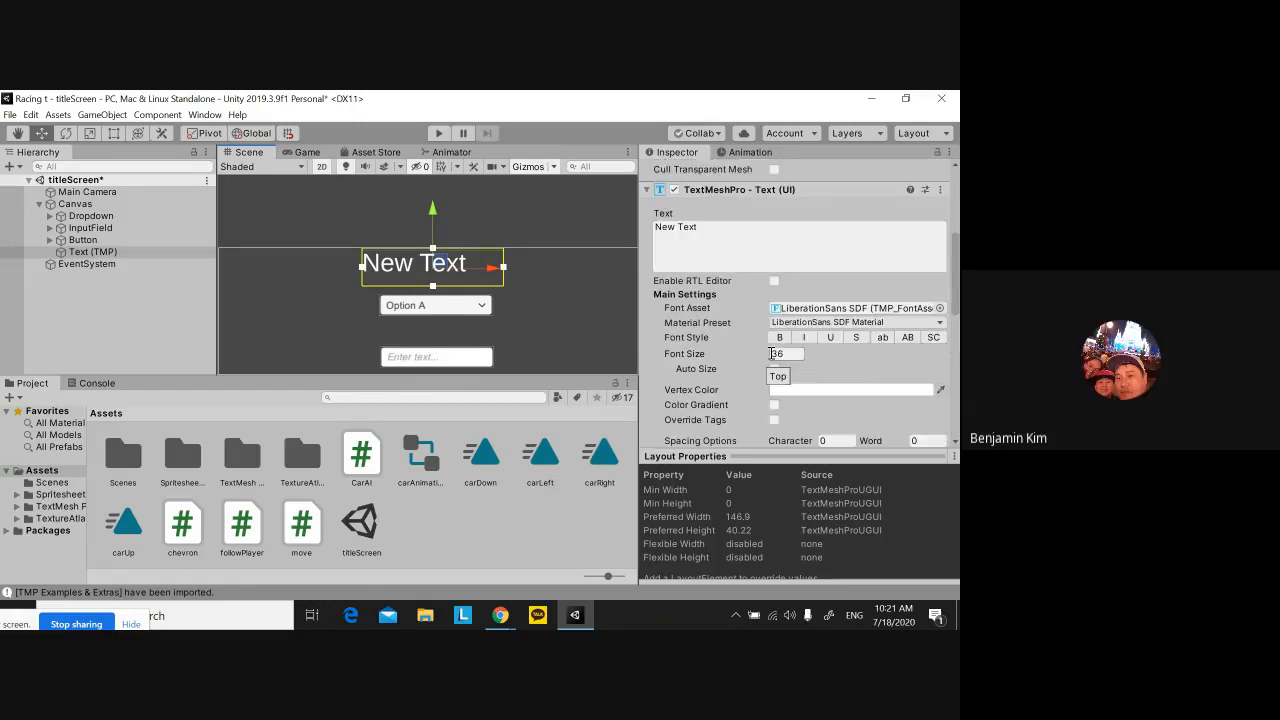
click(853, 309)
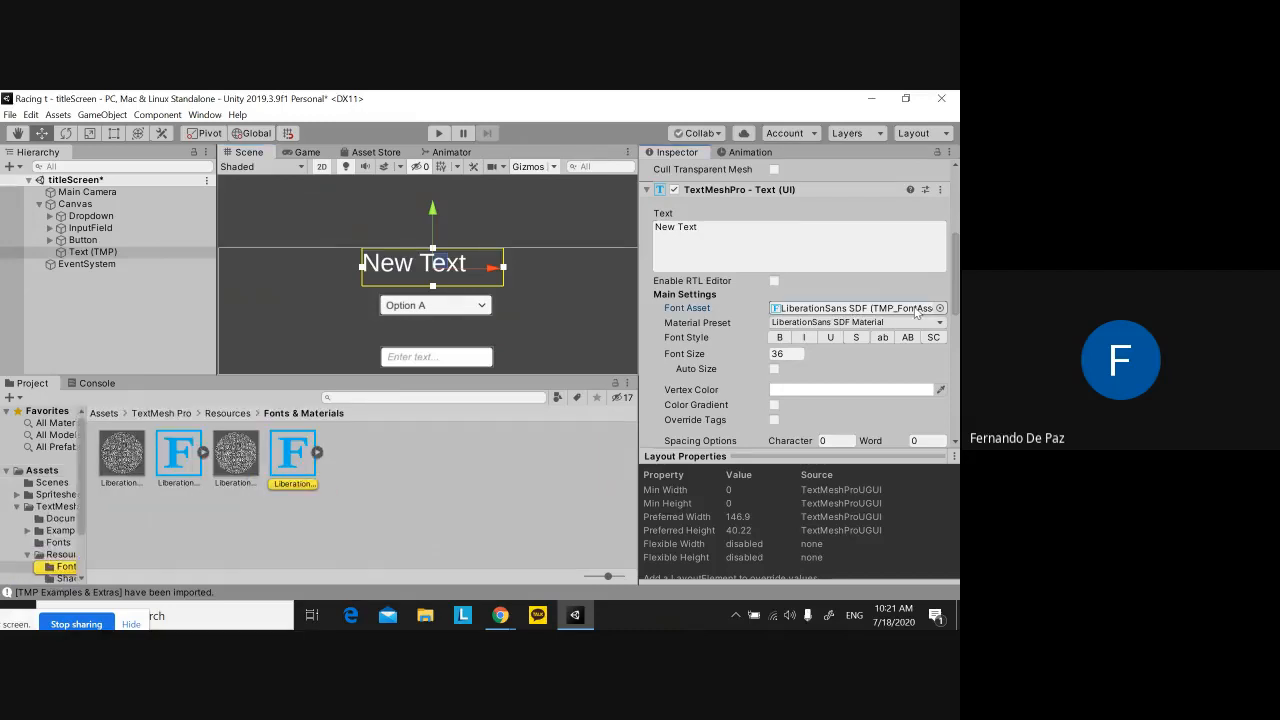
click(940, 308)
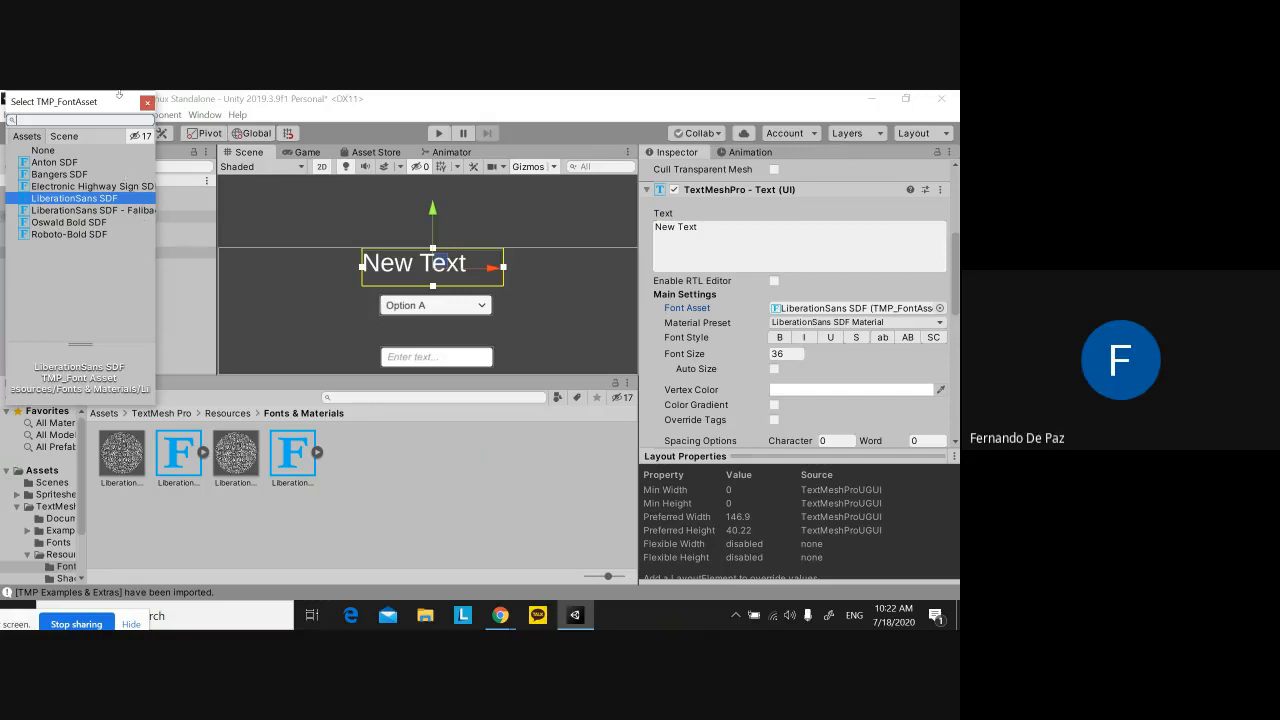
click(69, 161)
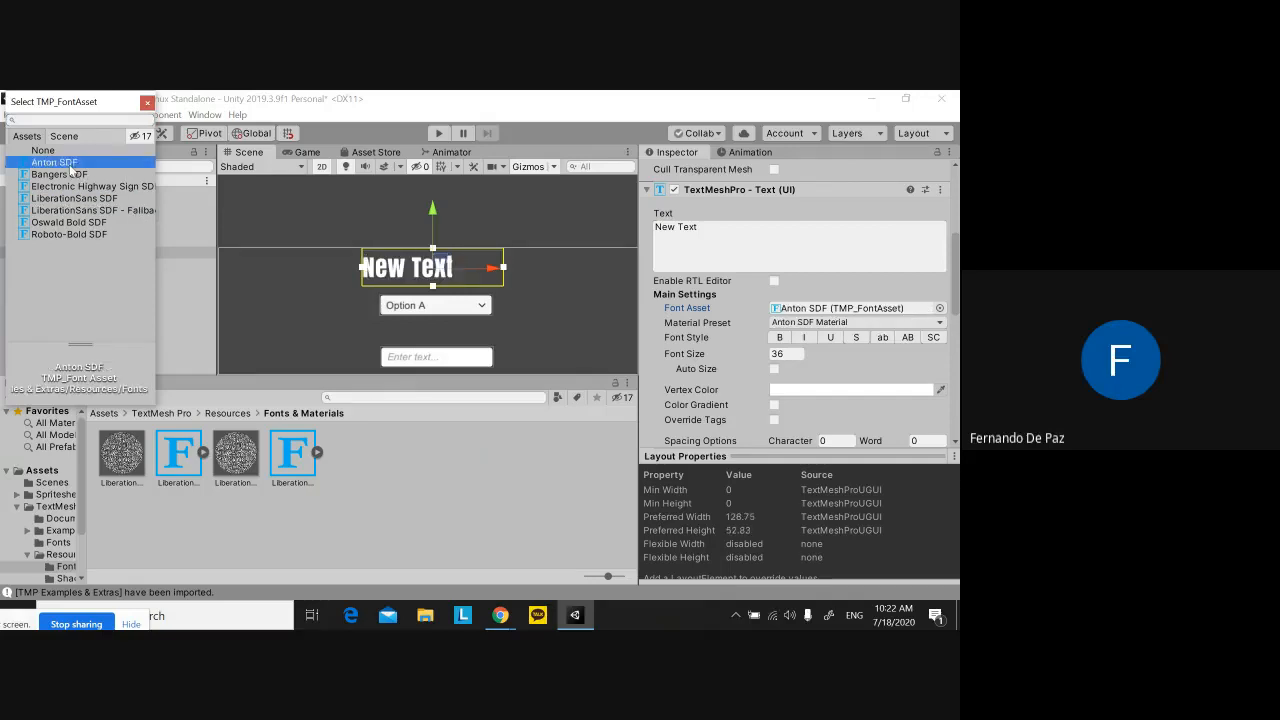
click(71, 174)
click(71, 187)
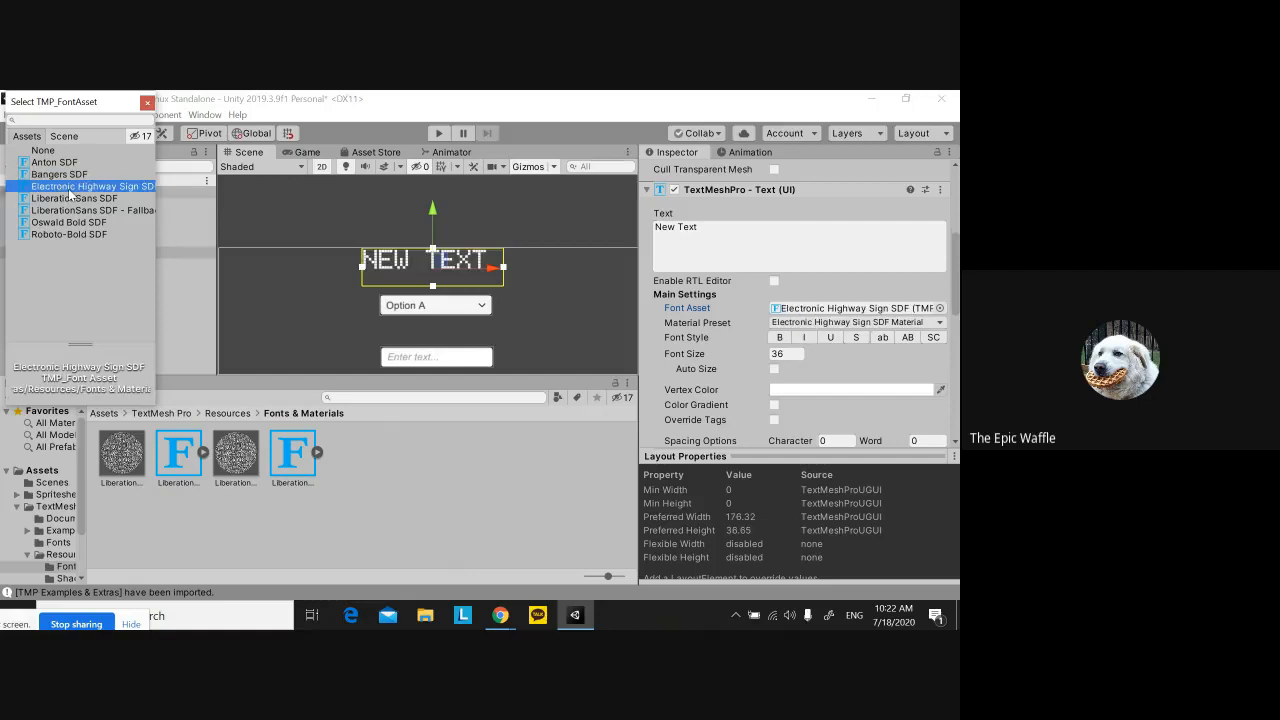
click(60, 174)
click(57, 162)
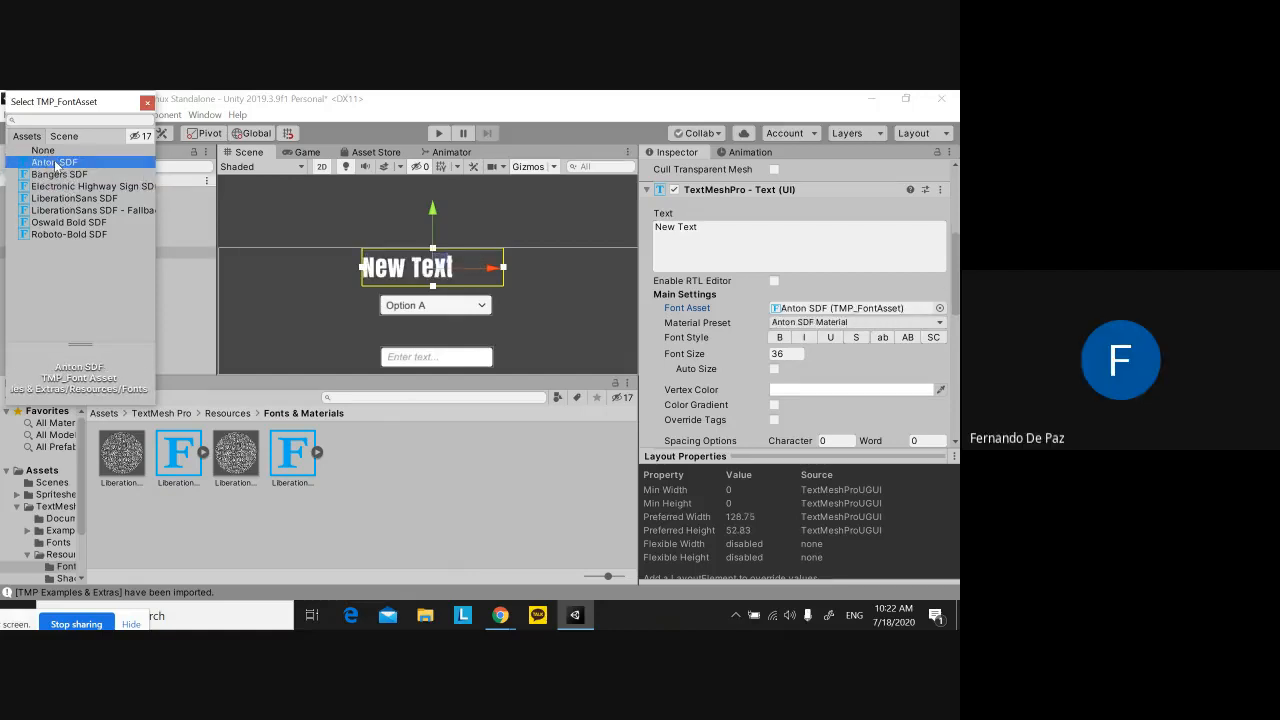
click(57, 186)
click(54, 198)
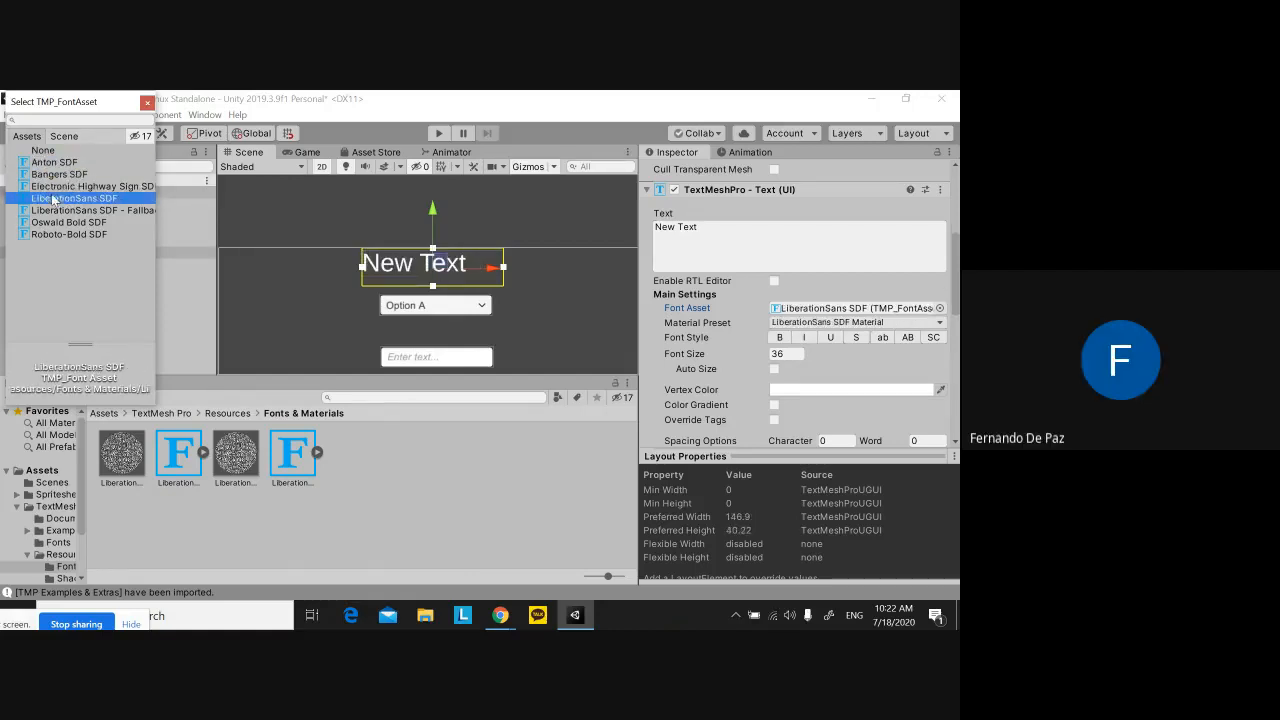
click(55, 210)
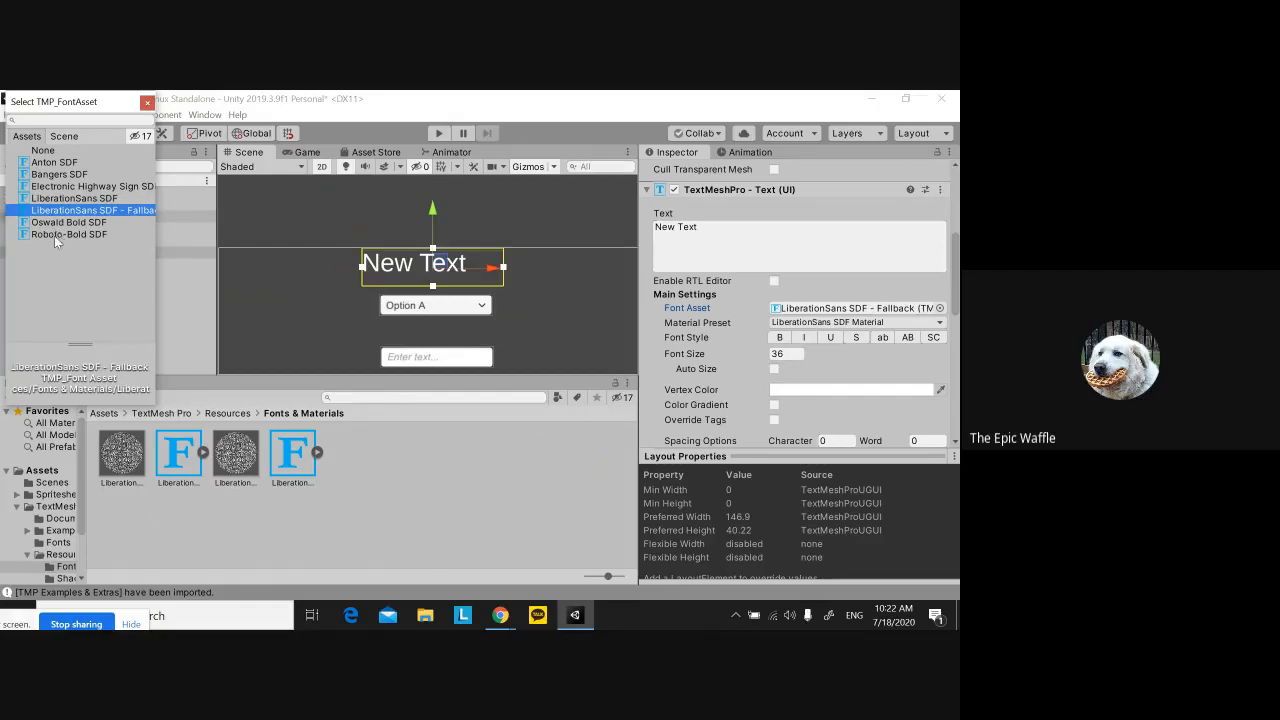
click(54, 235)
click(50, 225)
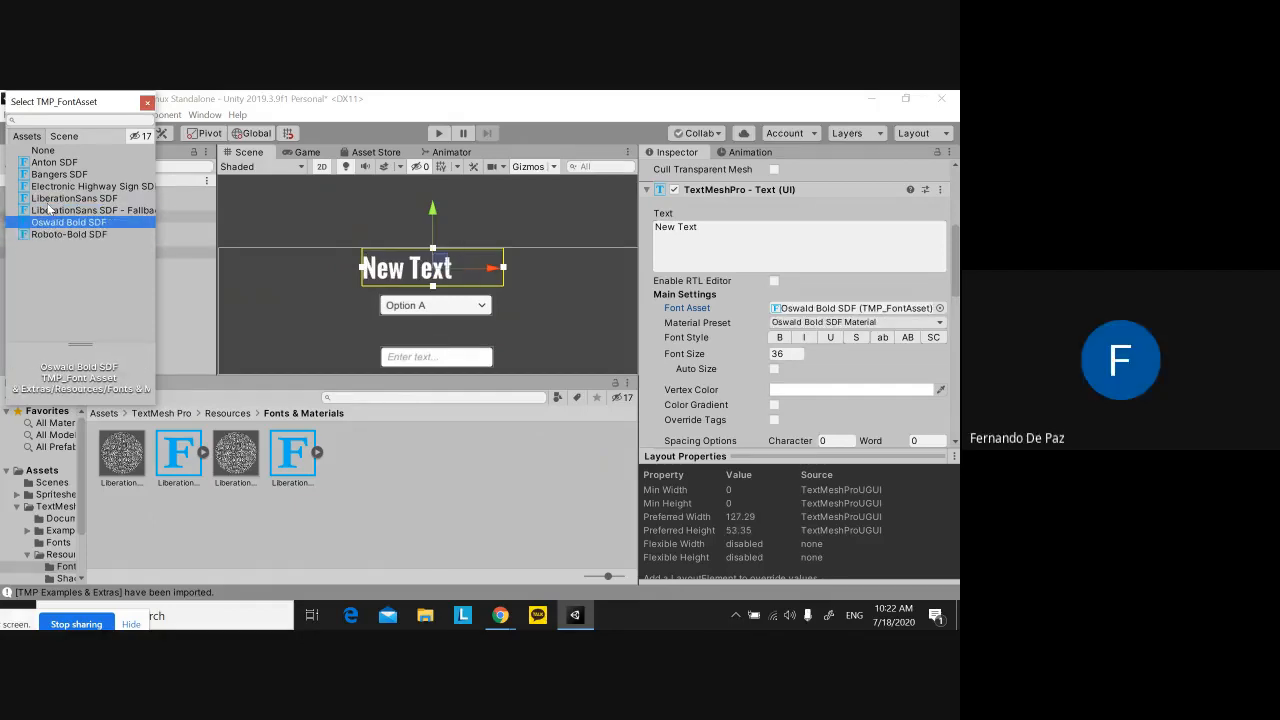
click(47, 203)
click(44, 178)
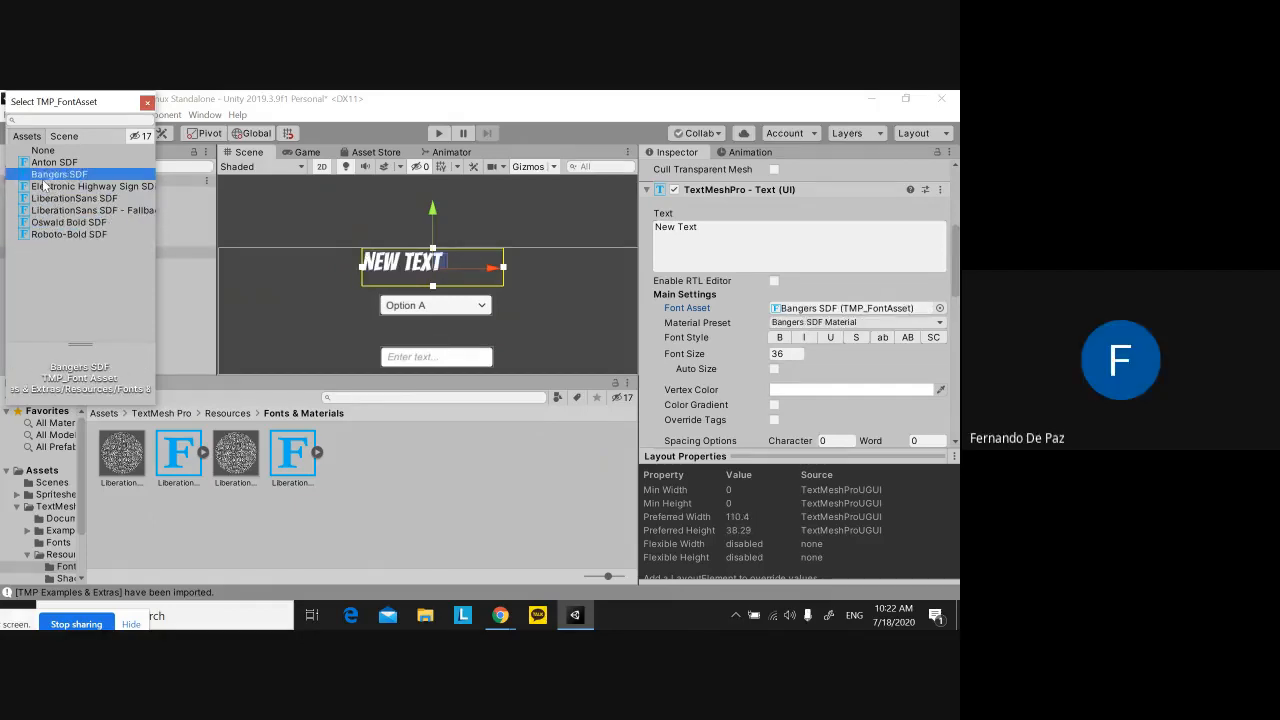
click(446, 490)
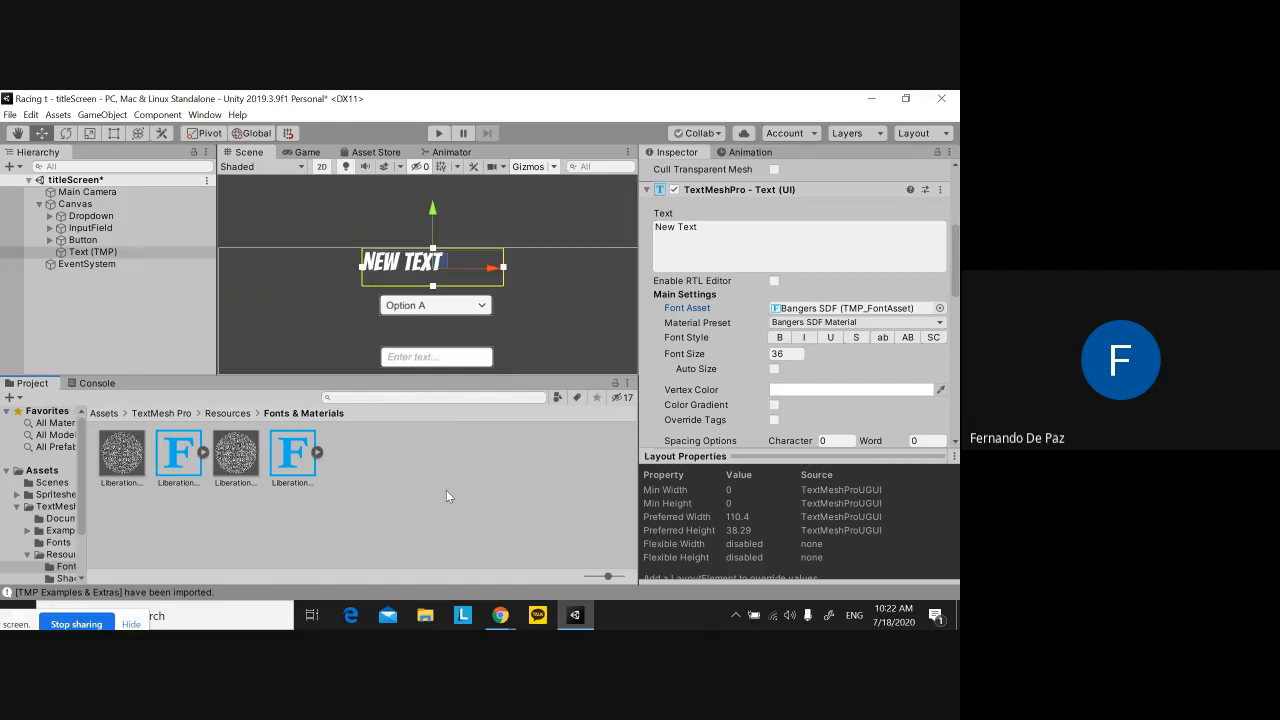
Center the TextMeshPro title text horizontally and vertically within its text box
scroll(771, 305, down, 5)
scroll(771, 305, up, 3)
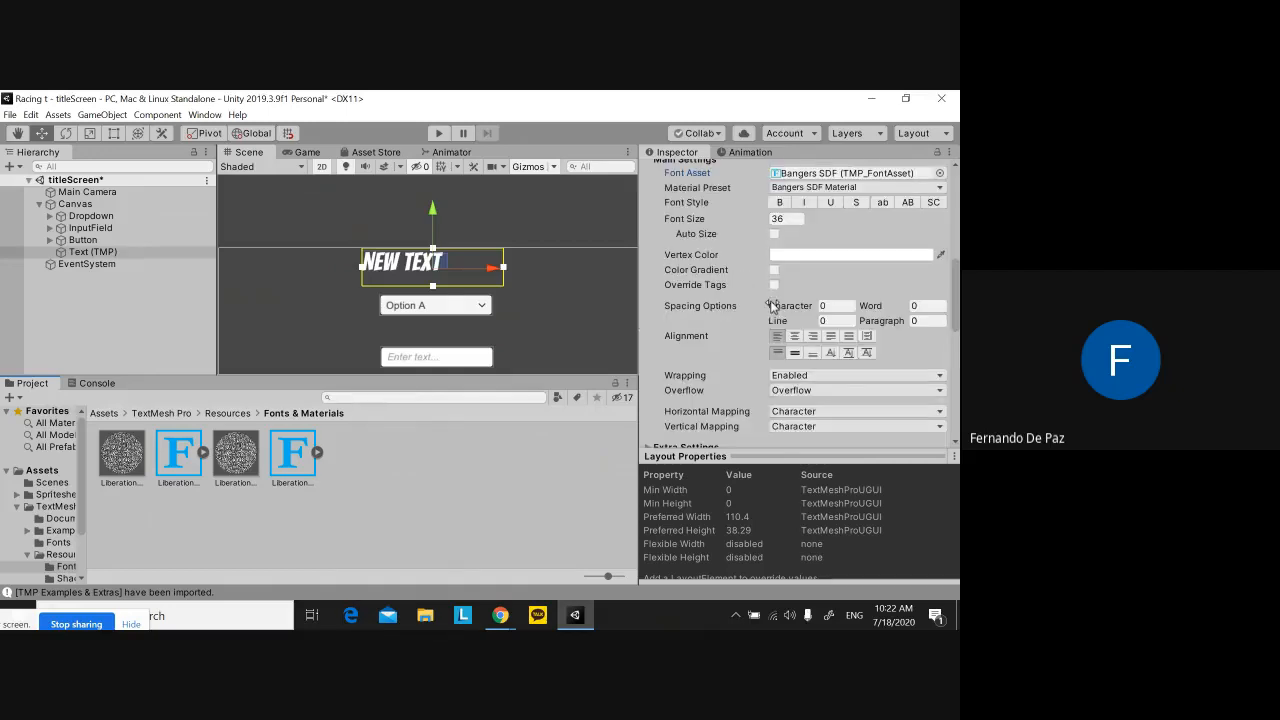
click(796, 337)
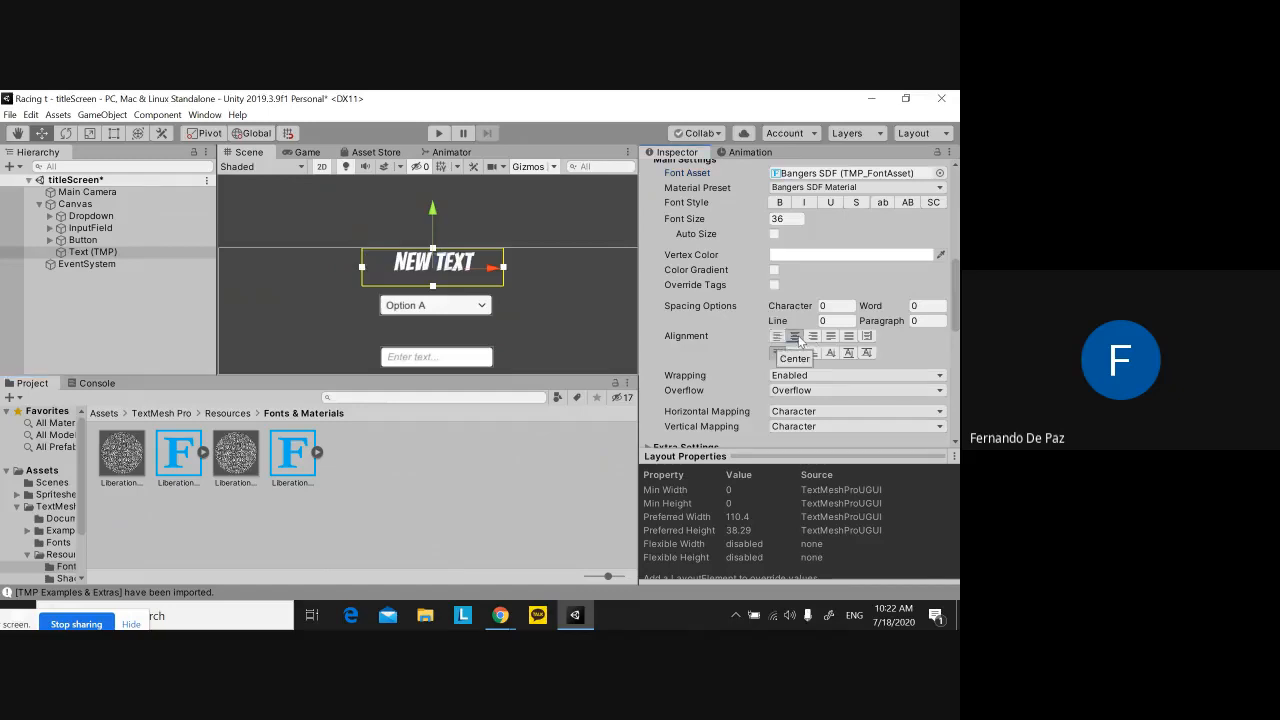
click(795, 352)
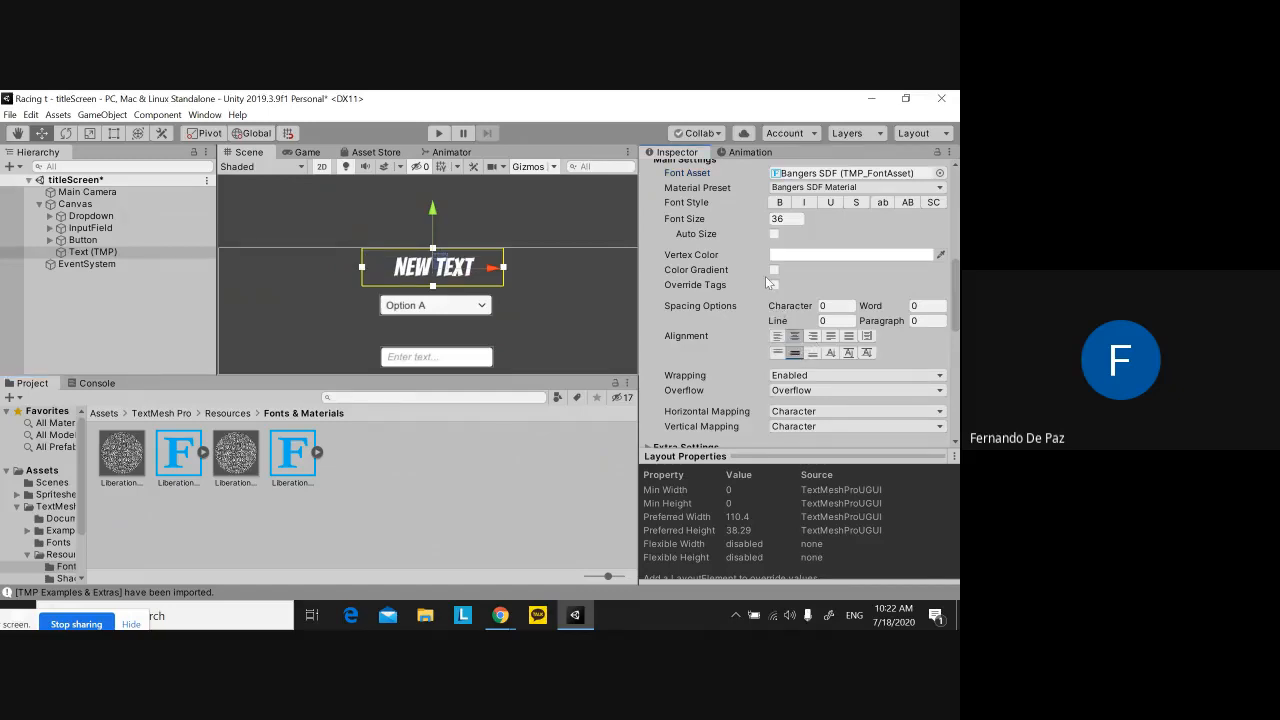
Open the vertex color choice for the title text, then enable its Color Gradient option
click(850, 255)
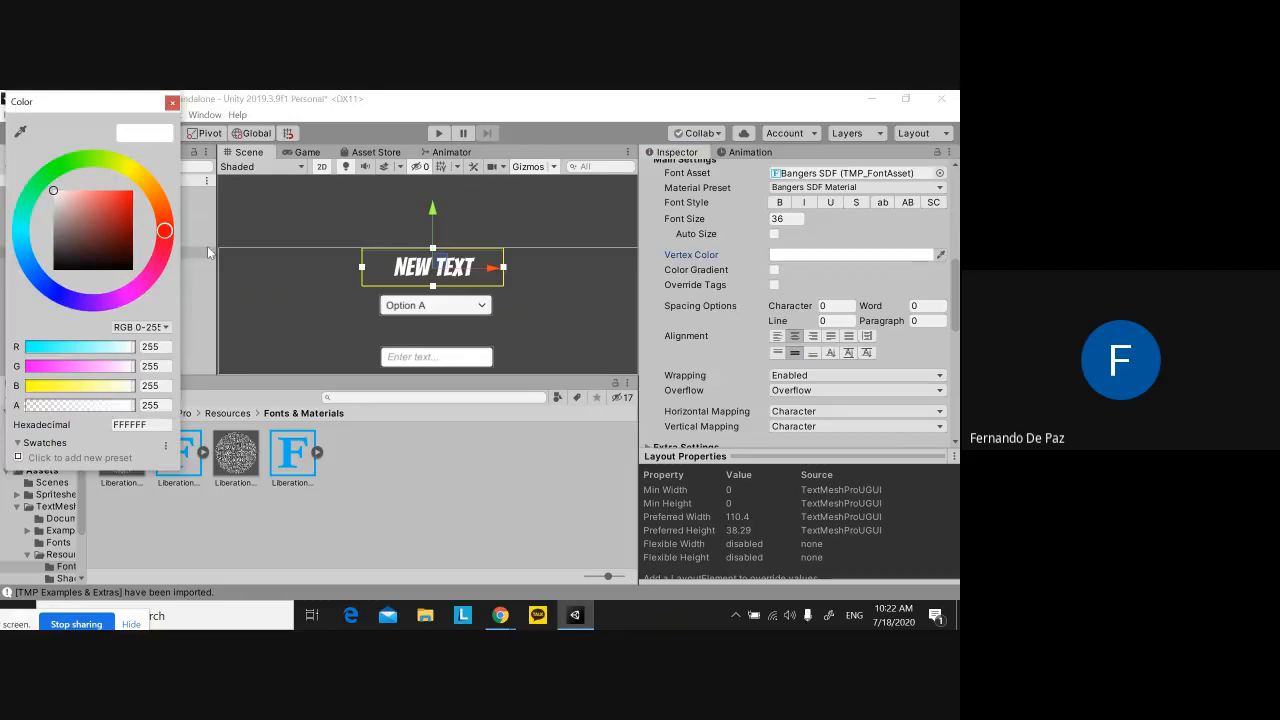
drag(165, 216, 496, 255)
click(775, 270)
click(775, 270)
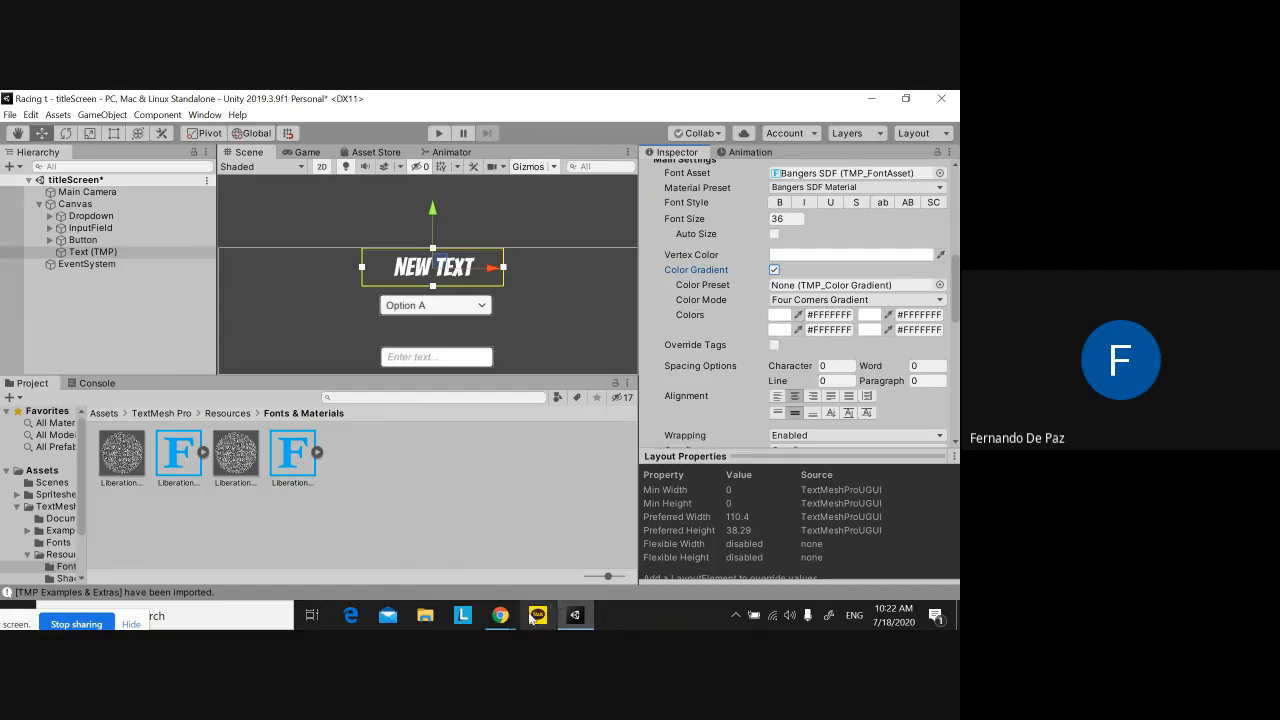
Look at the shared Race Car title screen in the Meet call in Chrome for gradient colour codes, then return to Unity
click(501, 616)
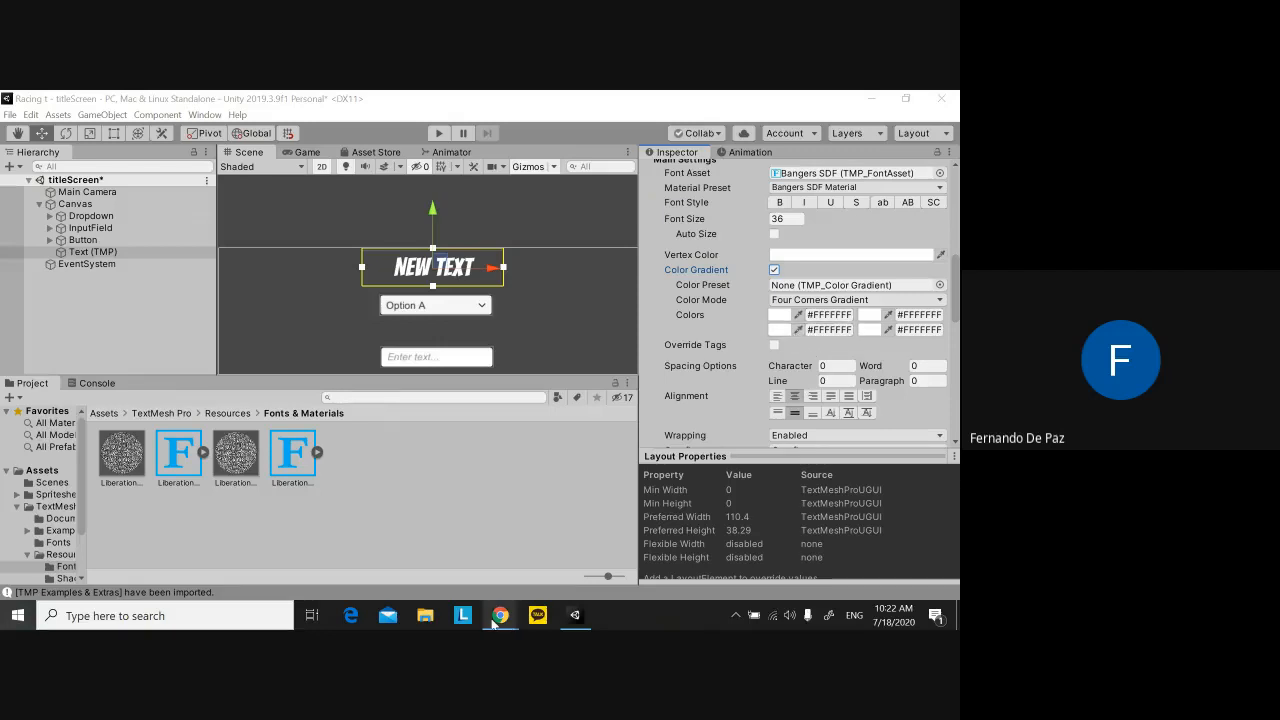
mouse_move(495, 618)
click(421, 572)
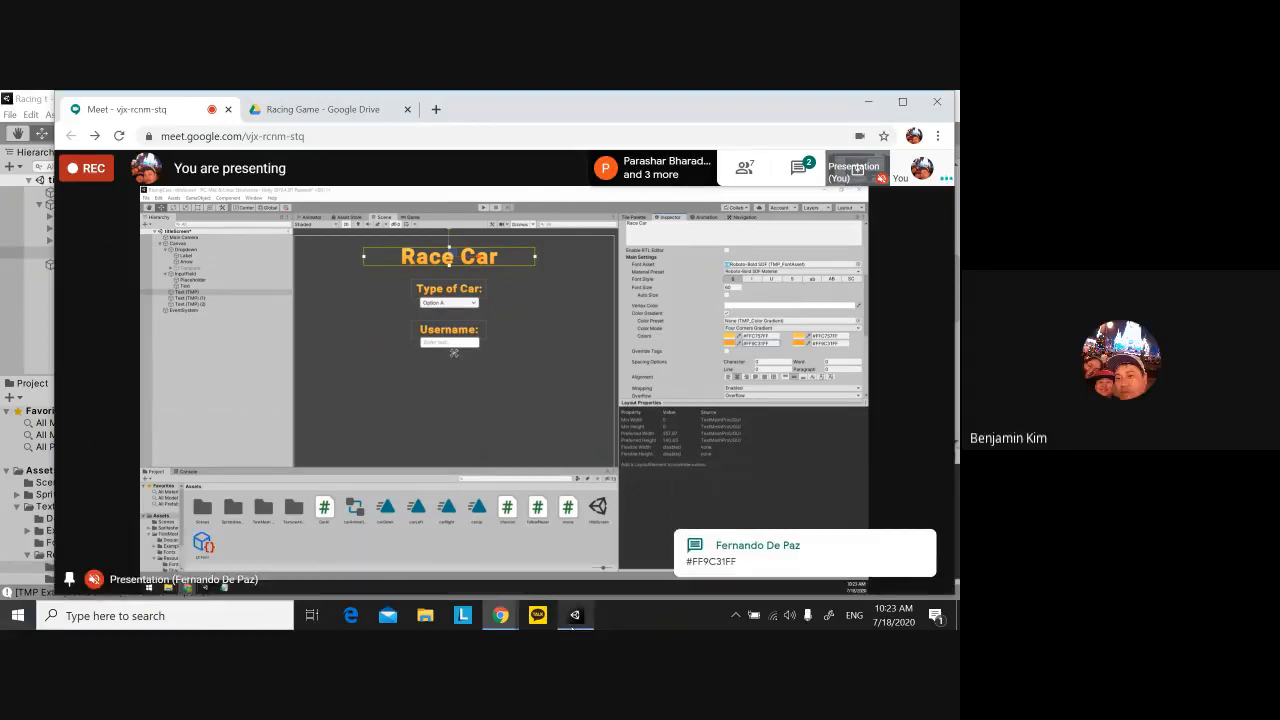
mouse_move(580, 616)
click(575, 550)
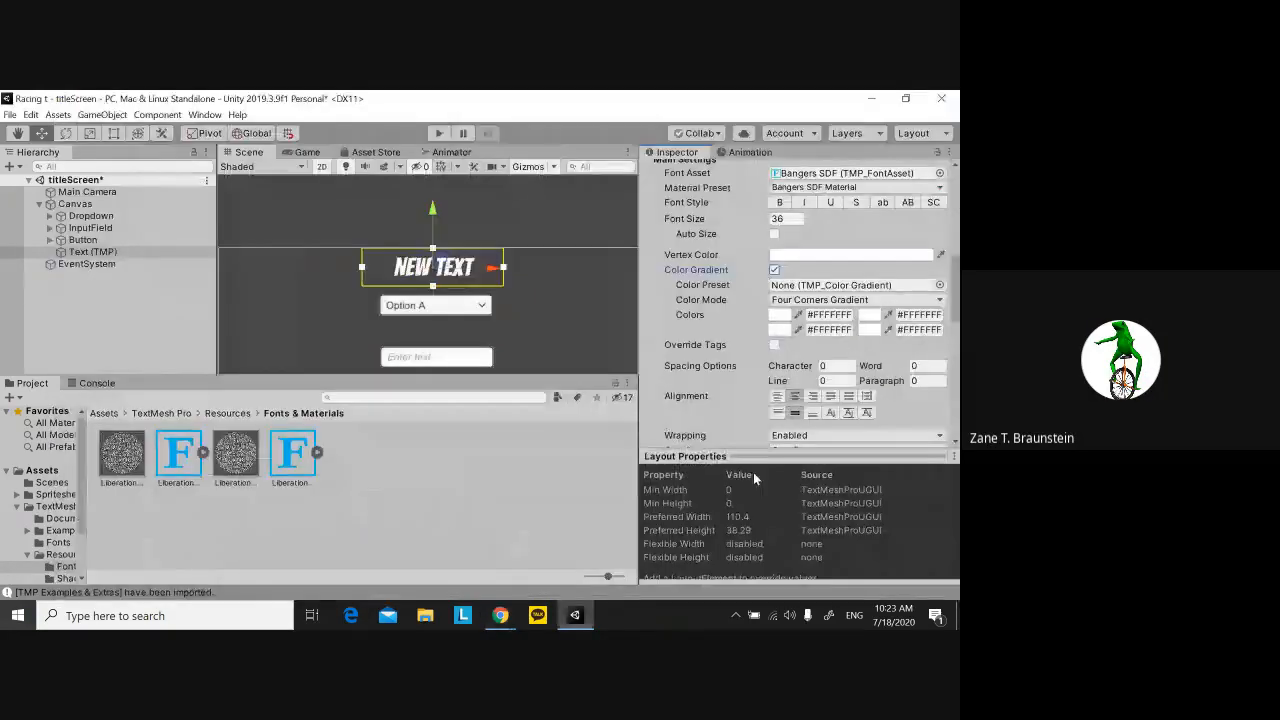
Try to enter a hex code starting with FF for the title text's top-left gradient color
click(848, 315)
key(BackSpace)
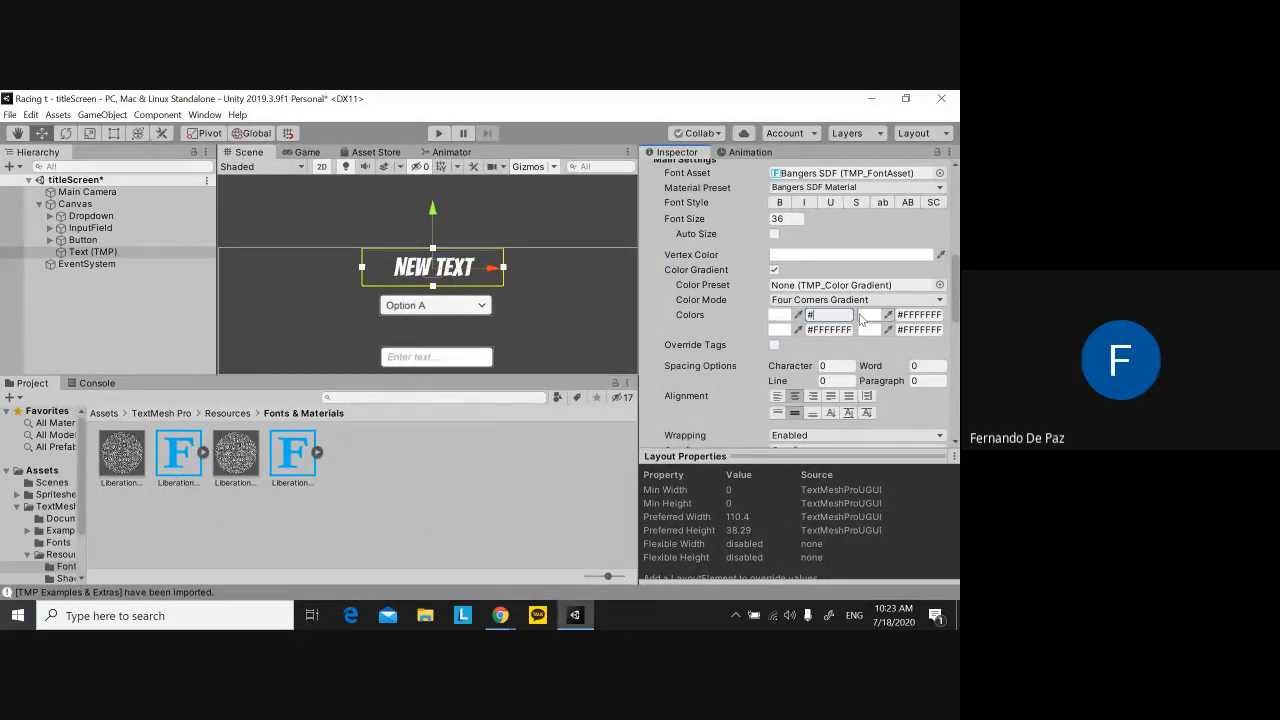
text(FFowa9)
key(Return)
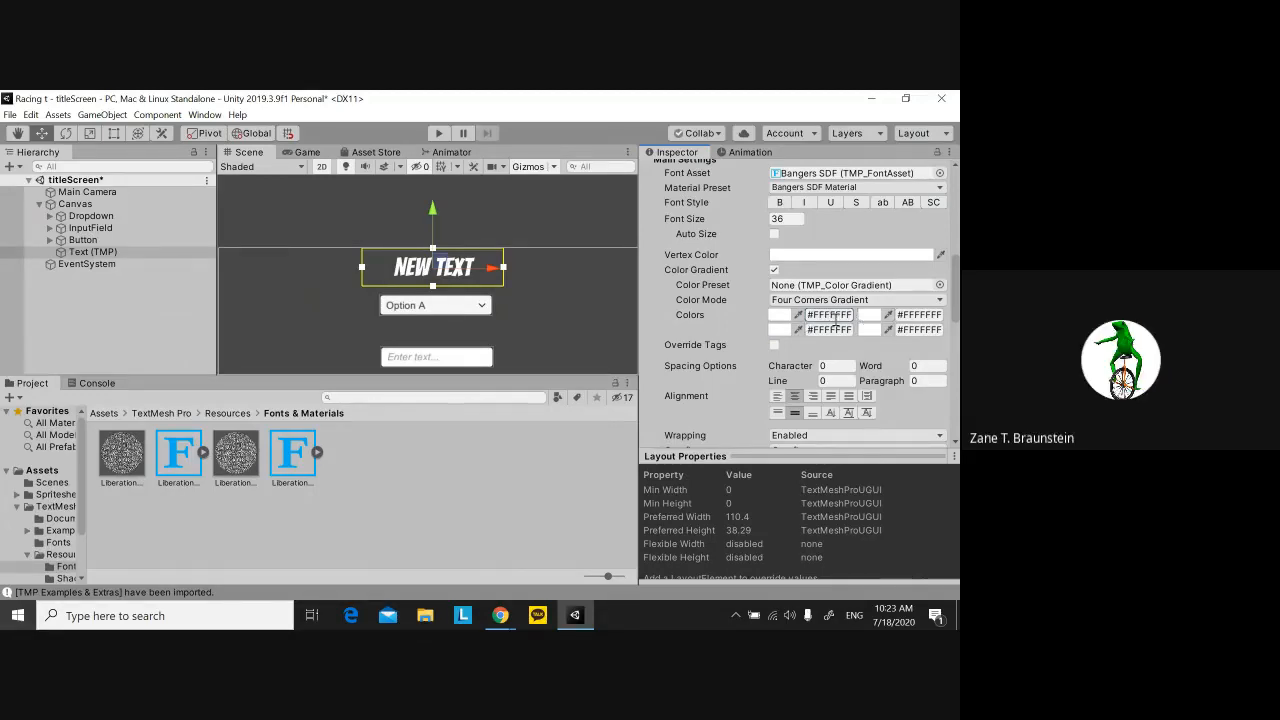
click(852, 316)
key(BackSpace)
text(#)
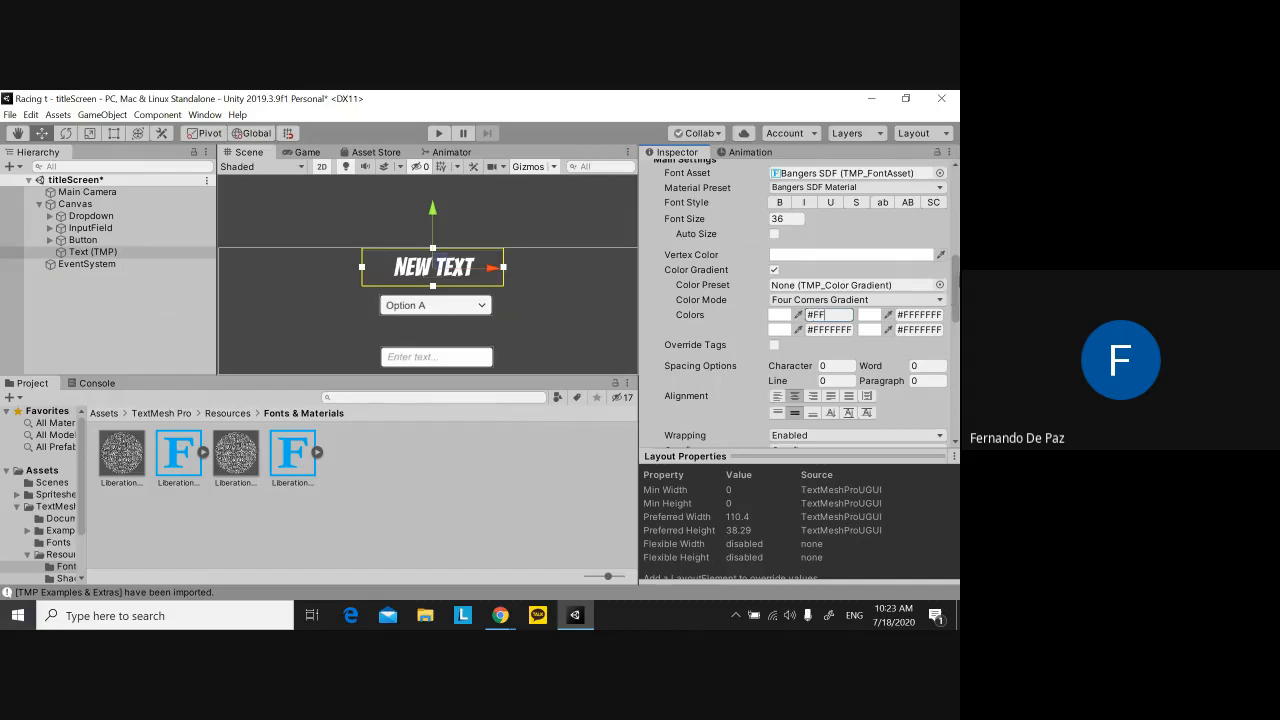
Switch to the Meet call in Chrome, open the meeting chat and copy the hex code FF9C31FF
click(500, 615)
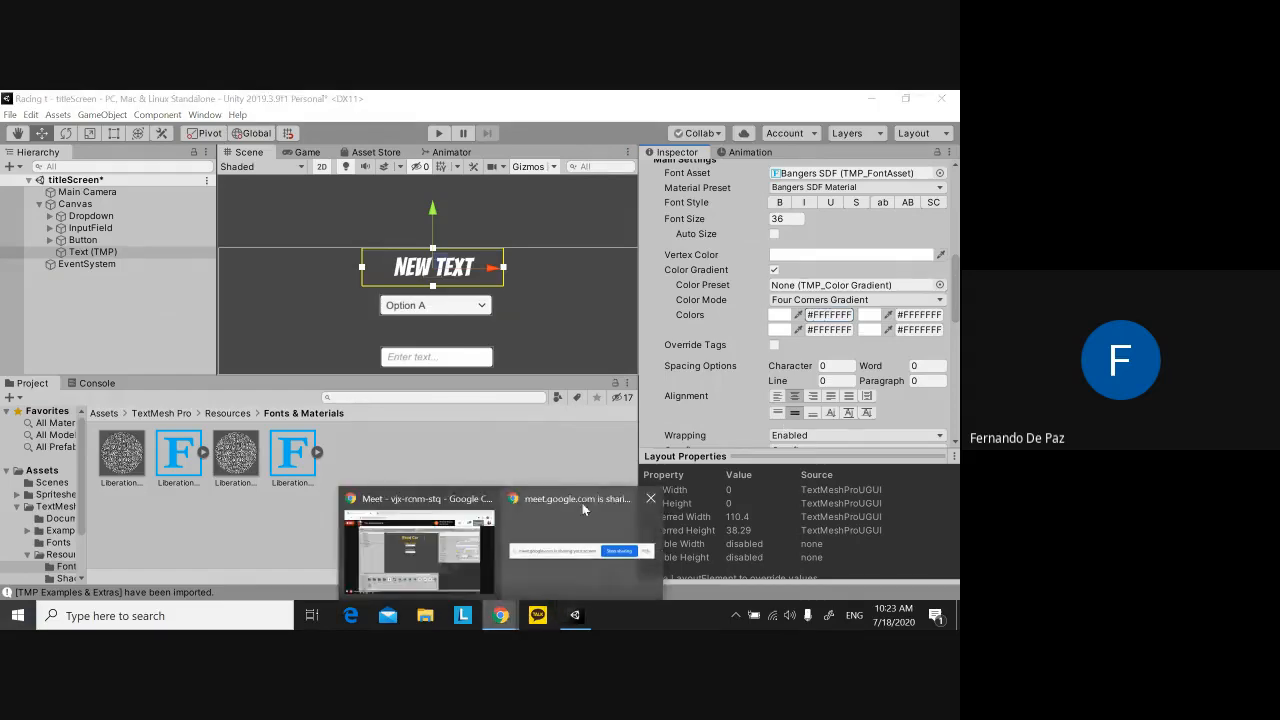
click(420, 545)
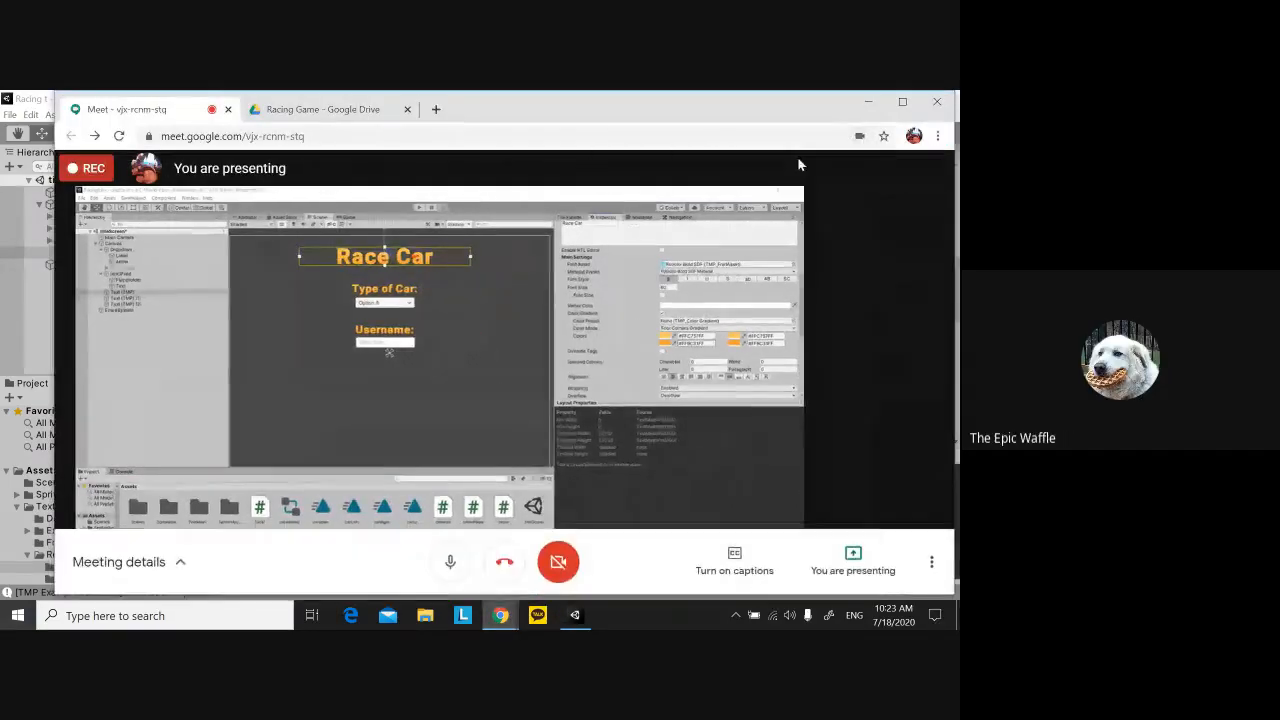
click(797, 160)
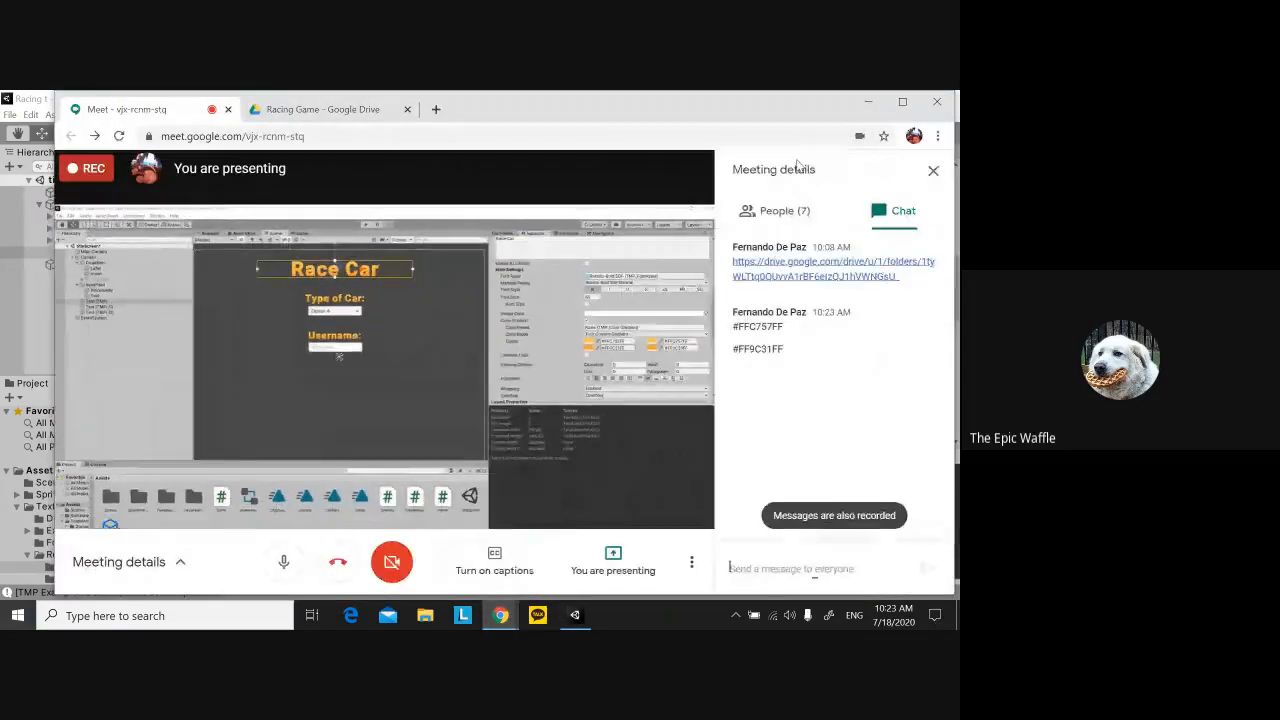
drag(785, 350, 741, 352)
key(ctrl+c)
click(786, 365)
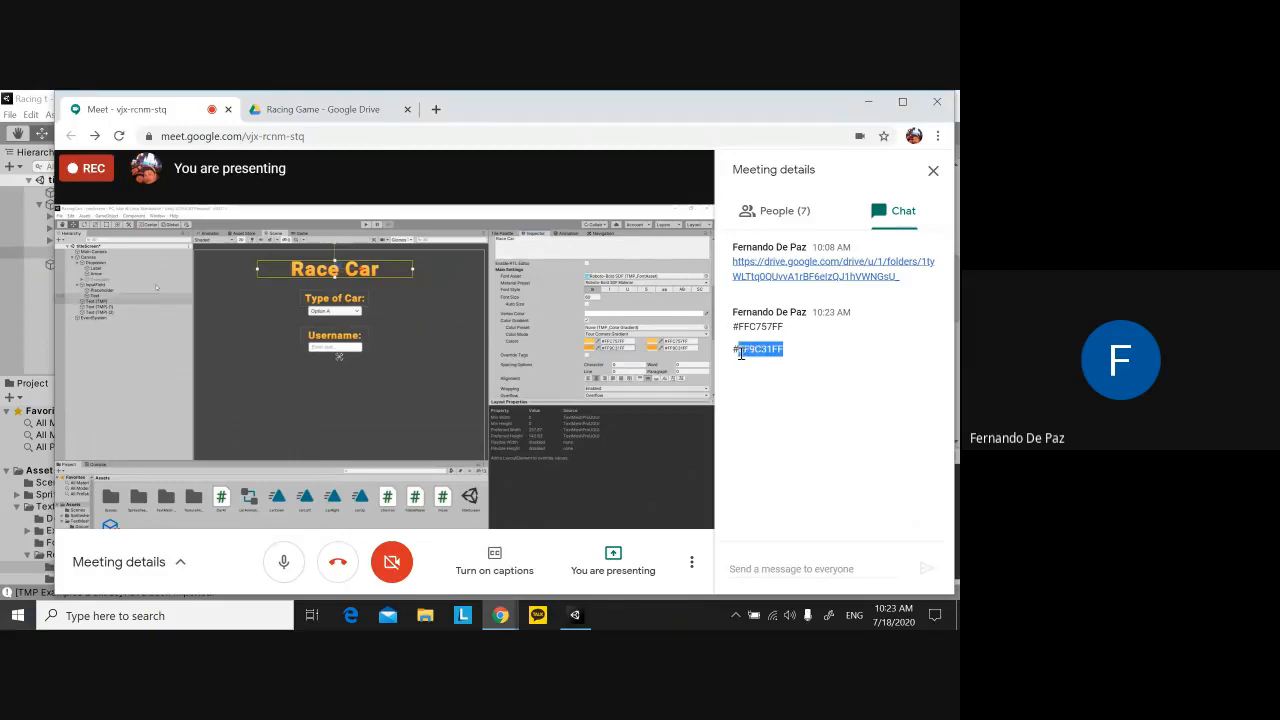
Return to Unity and try to paste FF9C31FF as the title text's two bottom gradient colors
click(575, 615)
click(851, 331)
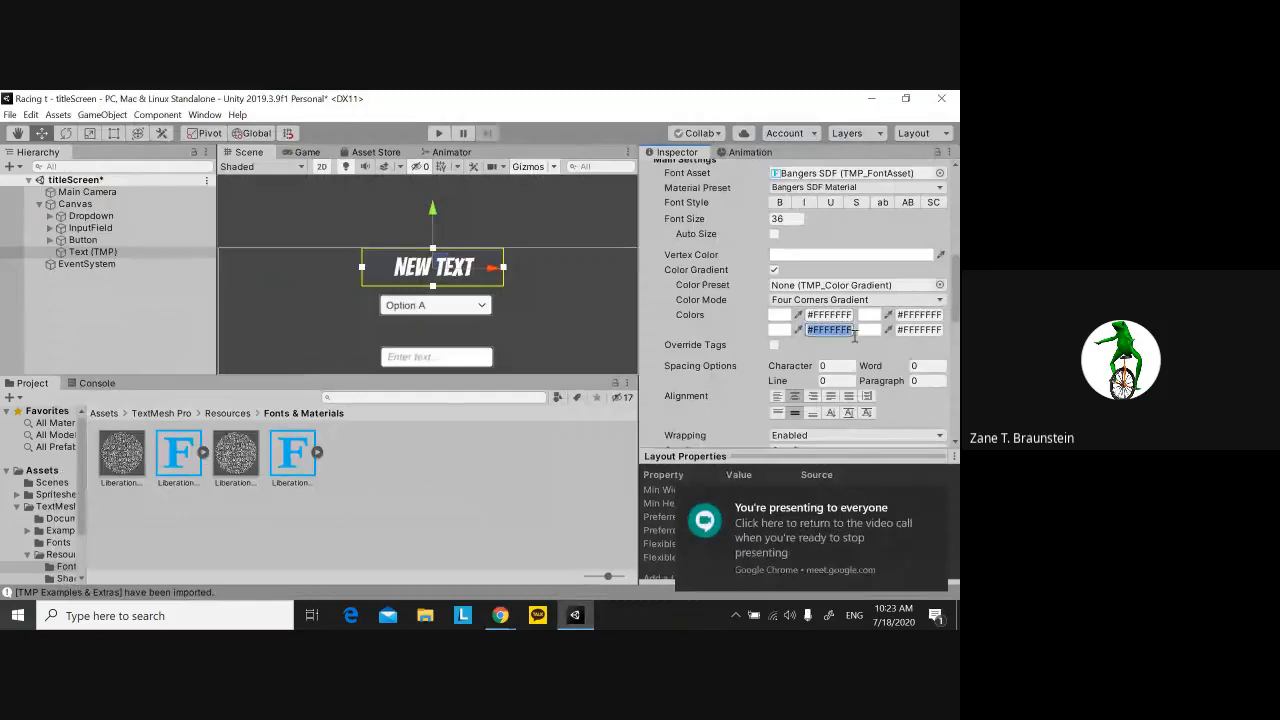
key(BackSpace)
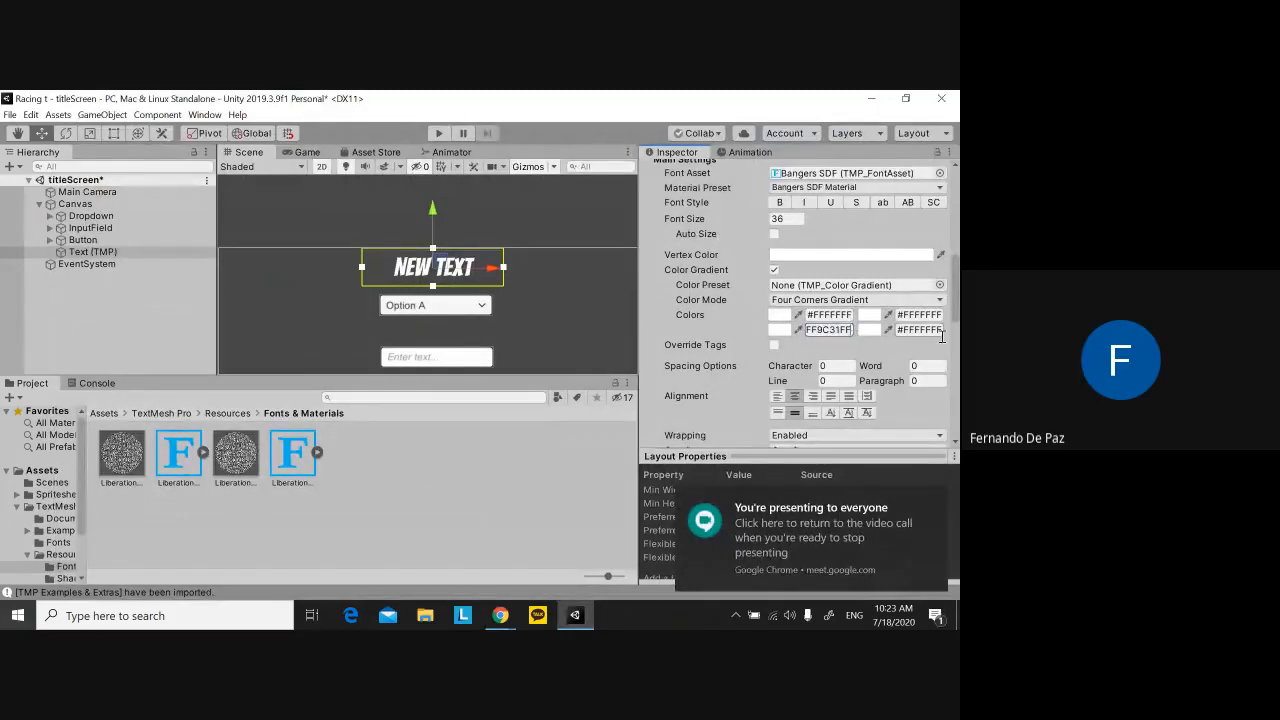
click(920, 331)
key(ctrl+v)
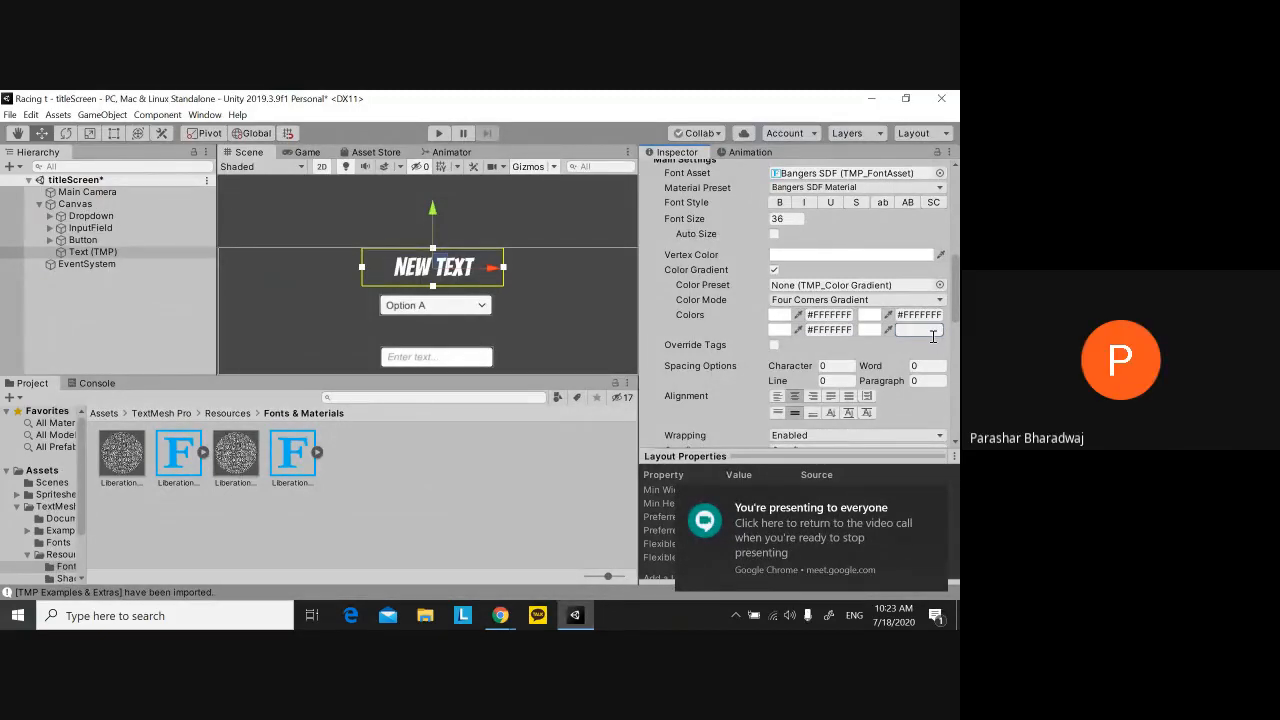
click(830, 330)
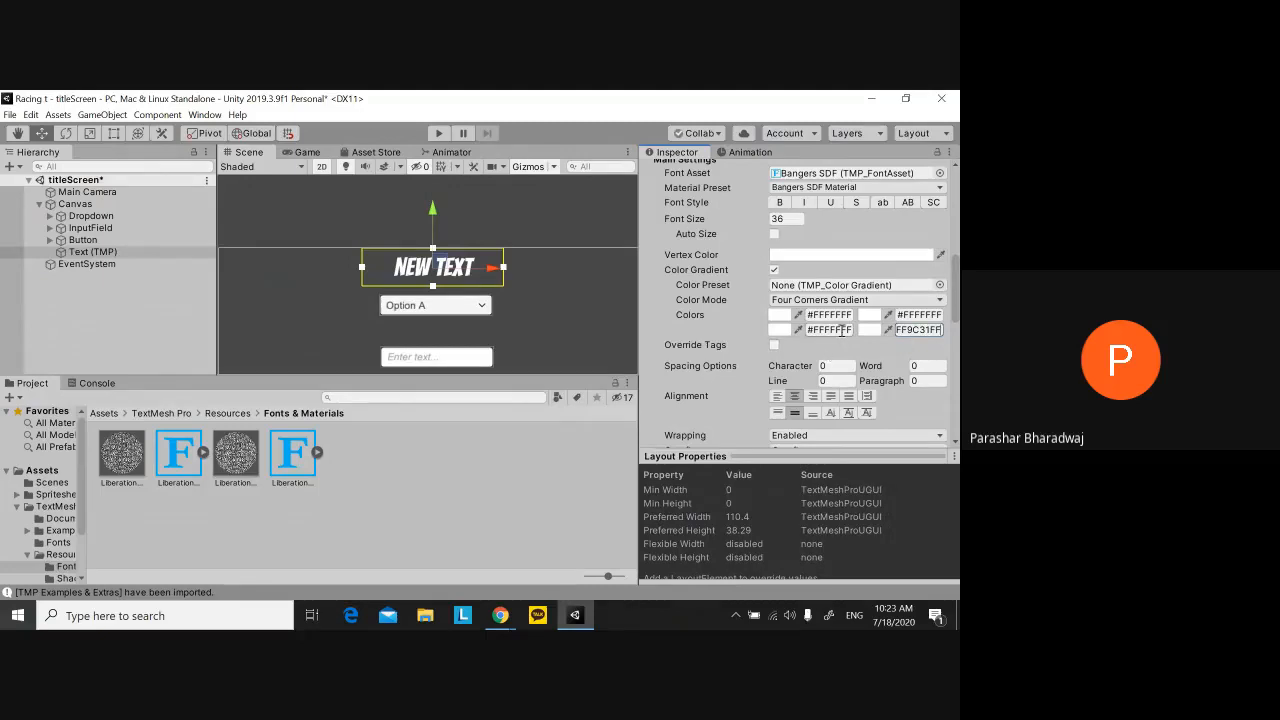
key(ctrl+v)
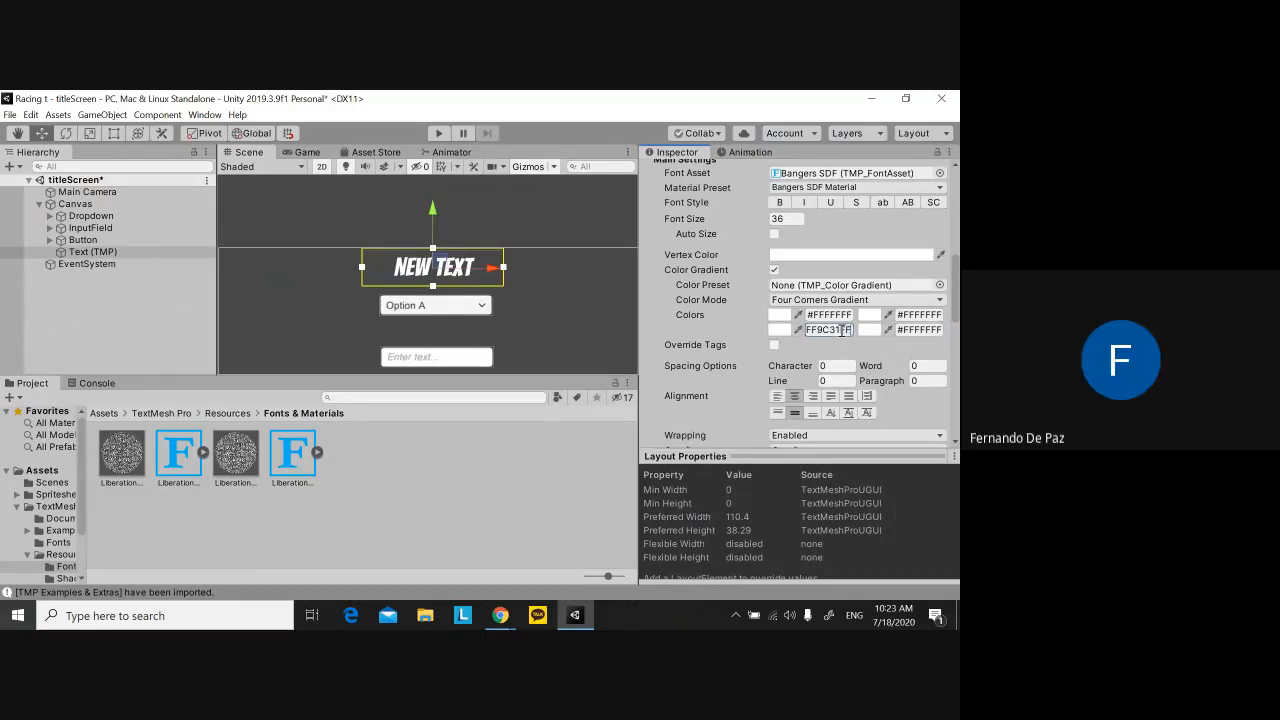
Go back to the Meet chat in Chrome and copy the hex code FFC757FF
mouse_move(500, 615)
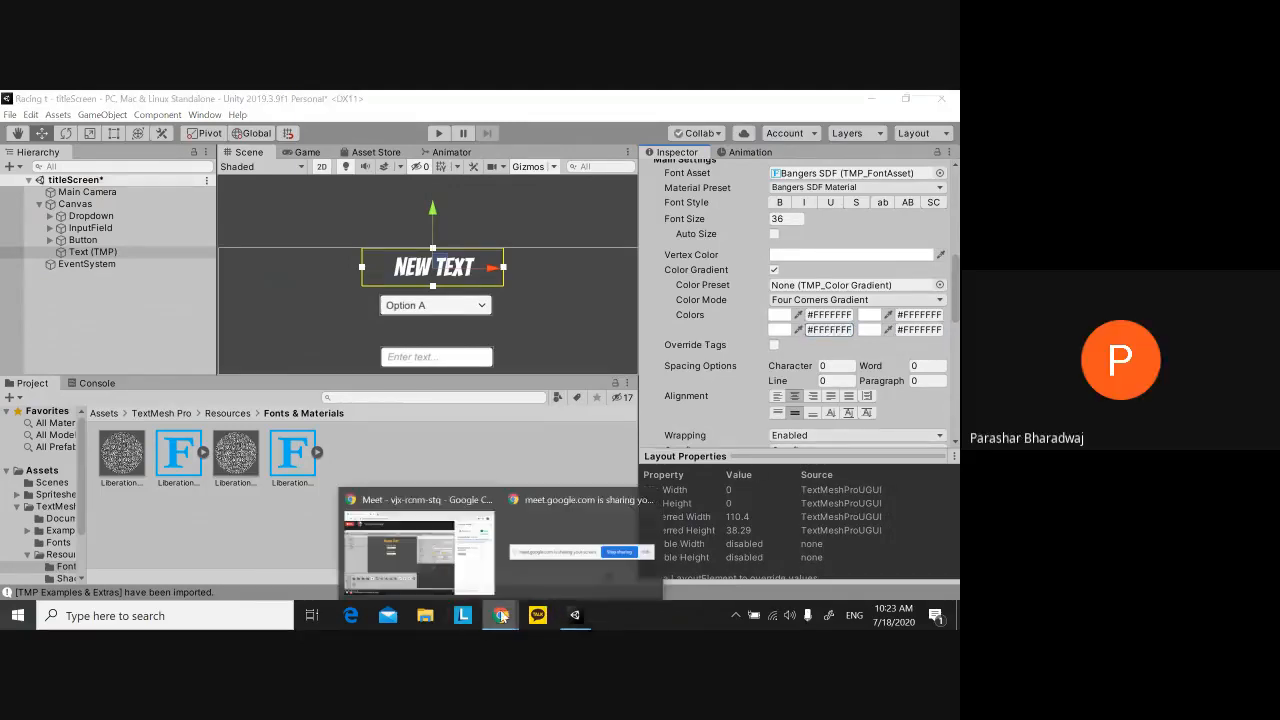
click(420, 540)
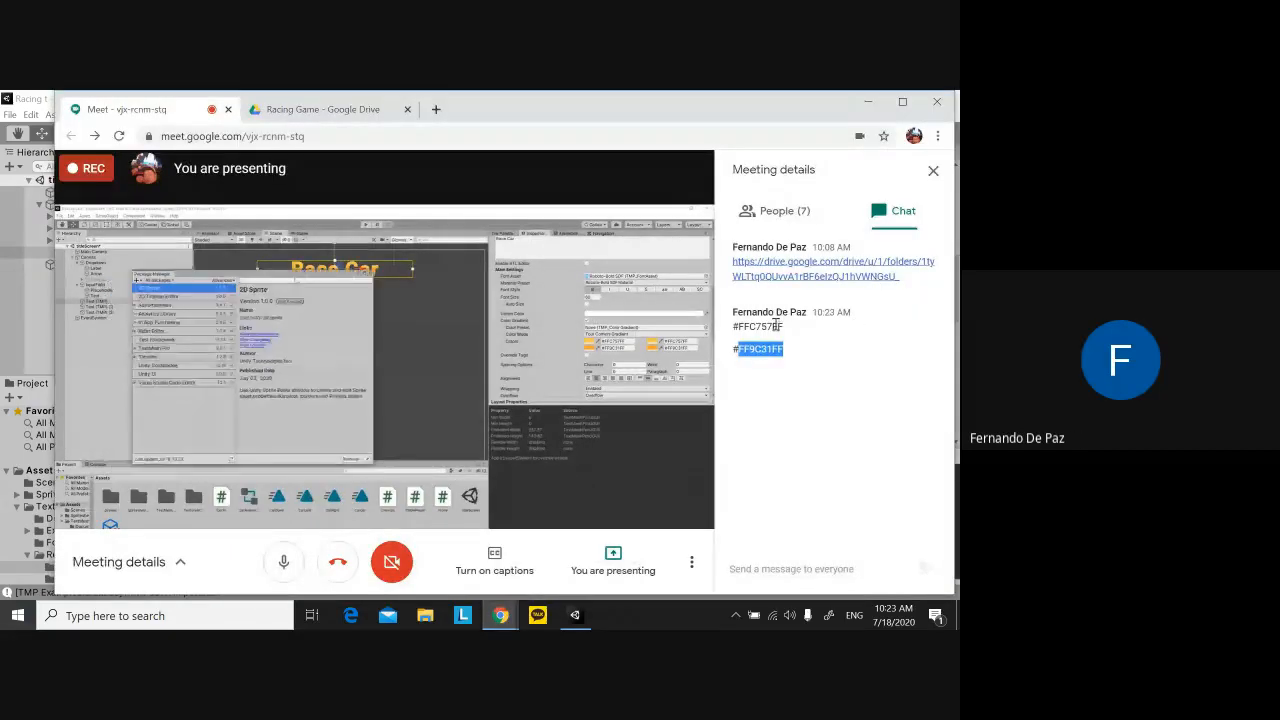
drag(785, 326, 737, 329)
key(ctrl+c)
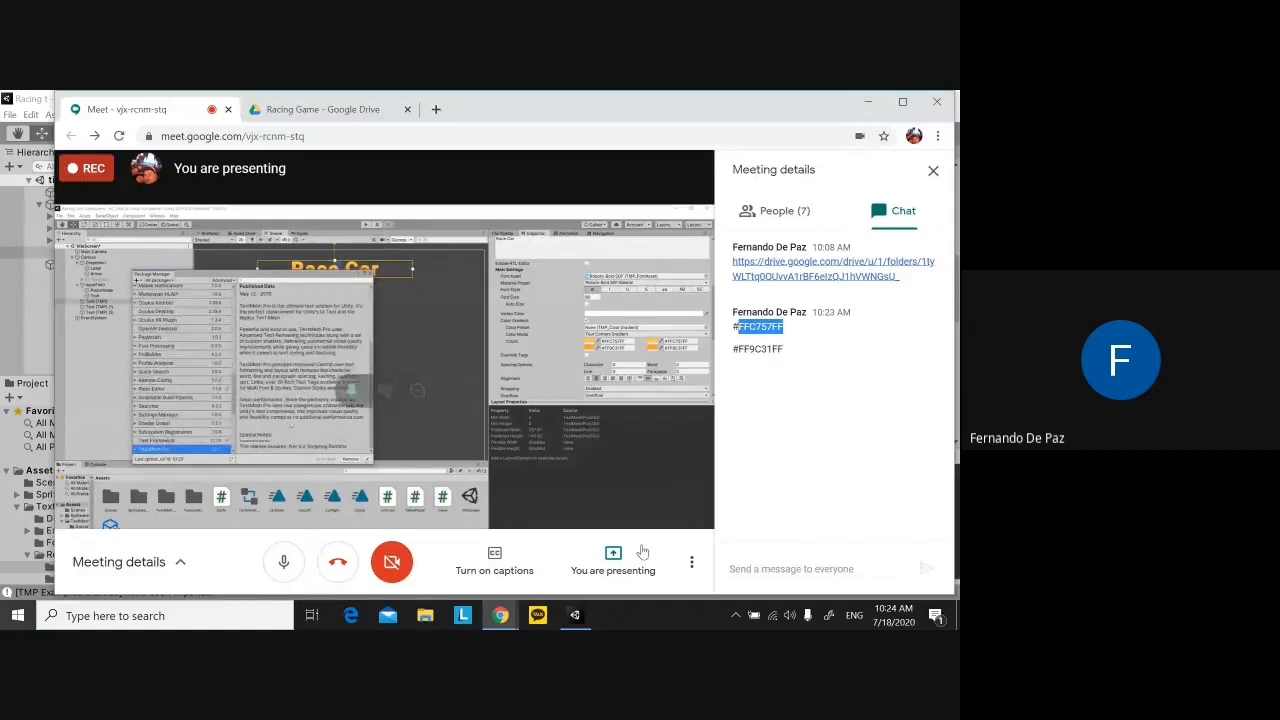
Back in Unity, set both top gradient colors of the title text to #FFC757FF
click(575, 615)
click(840, 315)
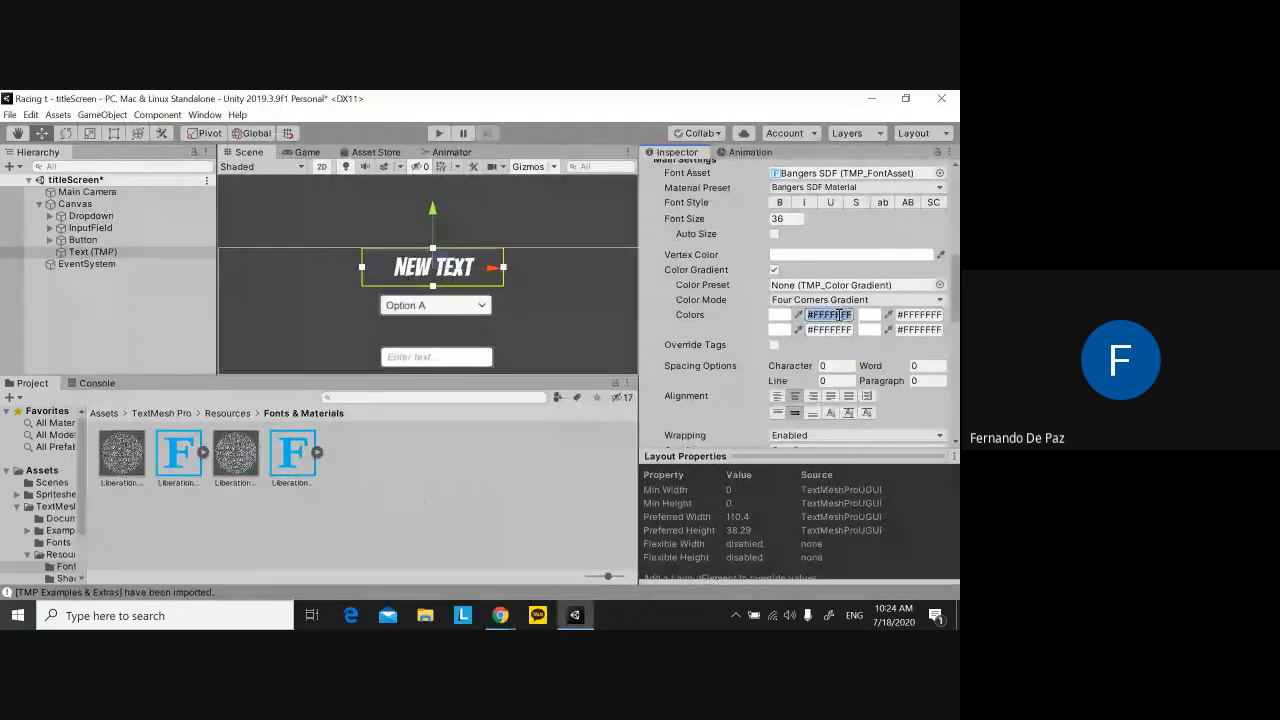
key(ctrl+v)
click(919, 314)
key(ctrl+v)
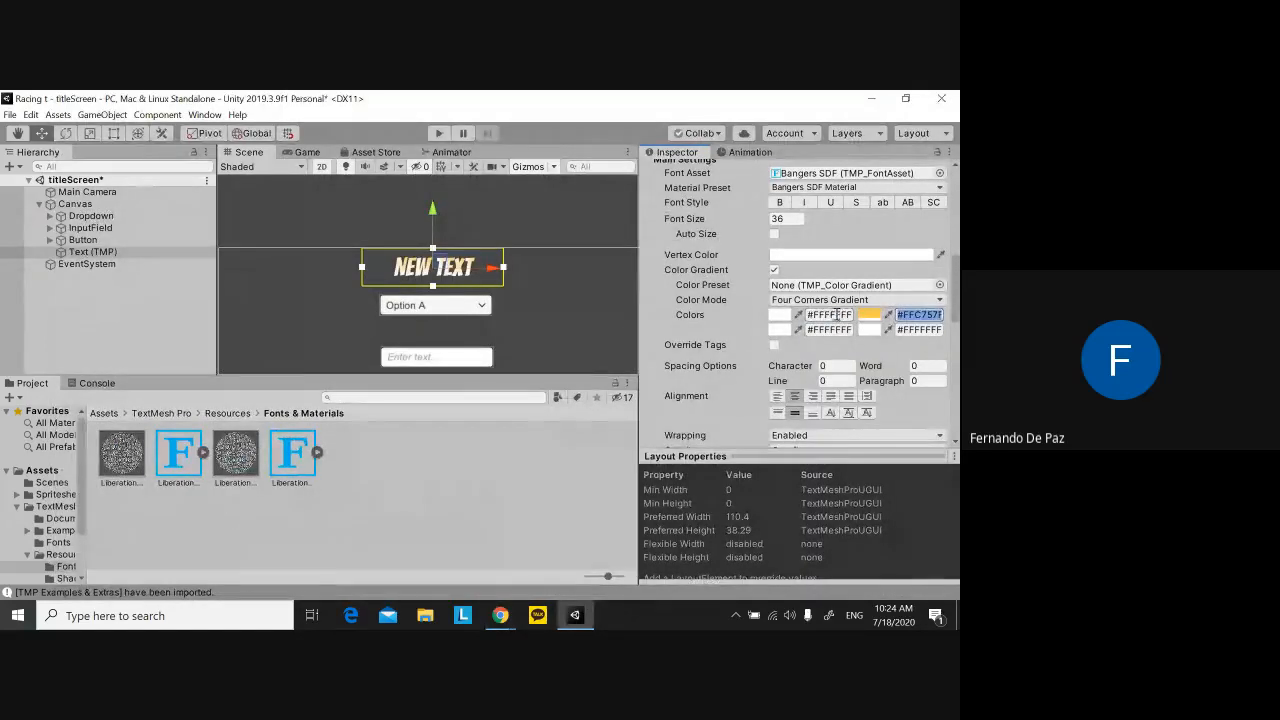
click(836, 315)
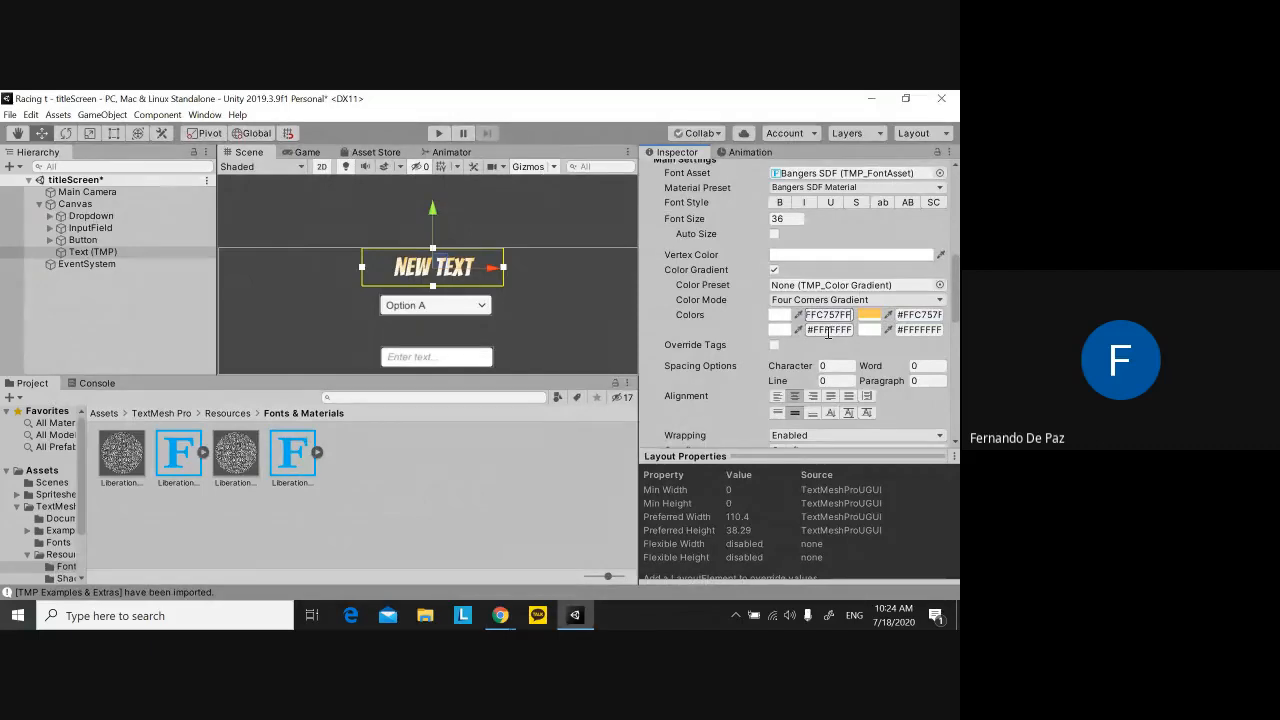
click(828, 330)
click(836, 315)
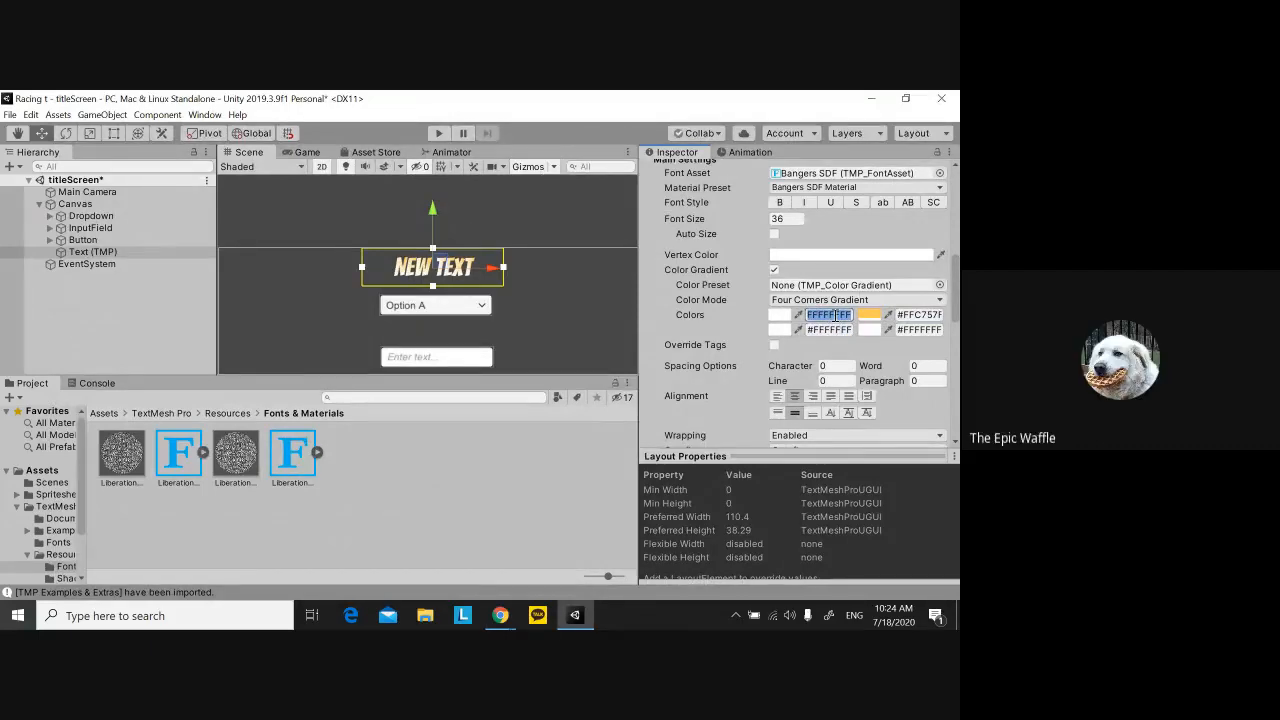
key(ctrl+v)
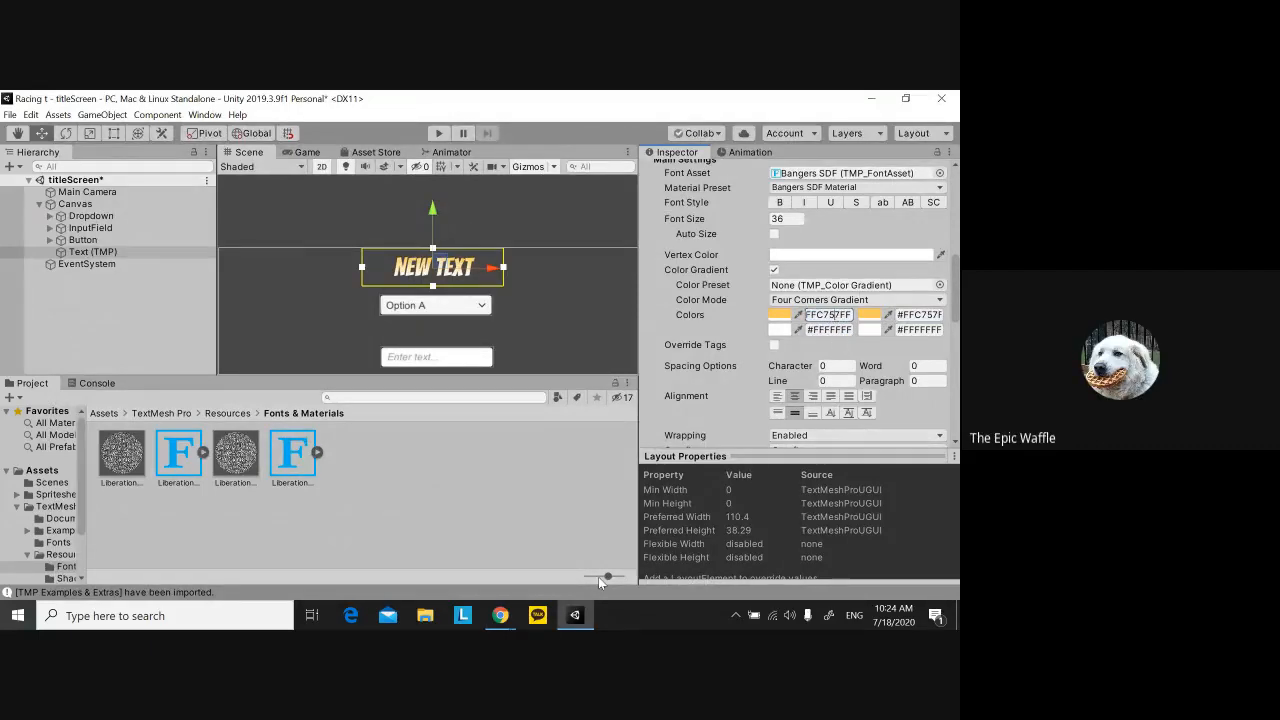
Return to the Meet chat in Chrome and copy the hex code FF9C31FF for the bottom gradient colors
mouse_move(506, 622)
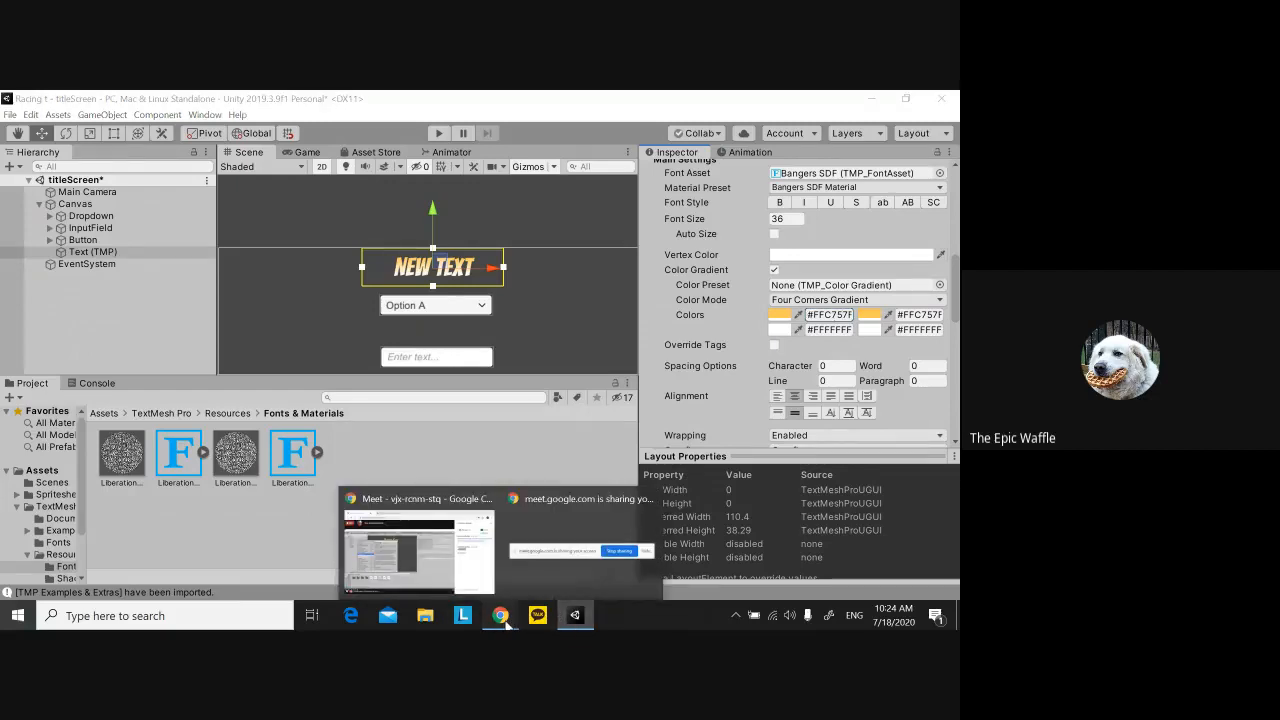
click(399, 557)
drag(782, 349, 741, 362)
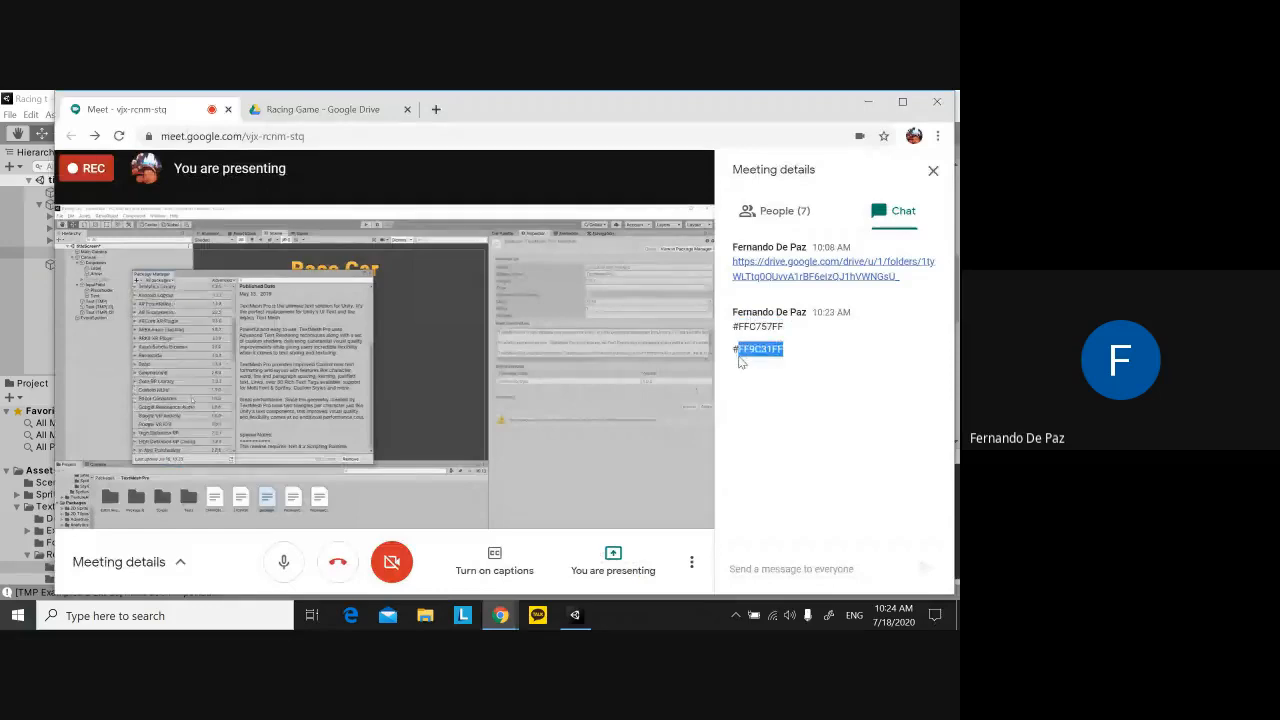
click(575, 615)
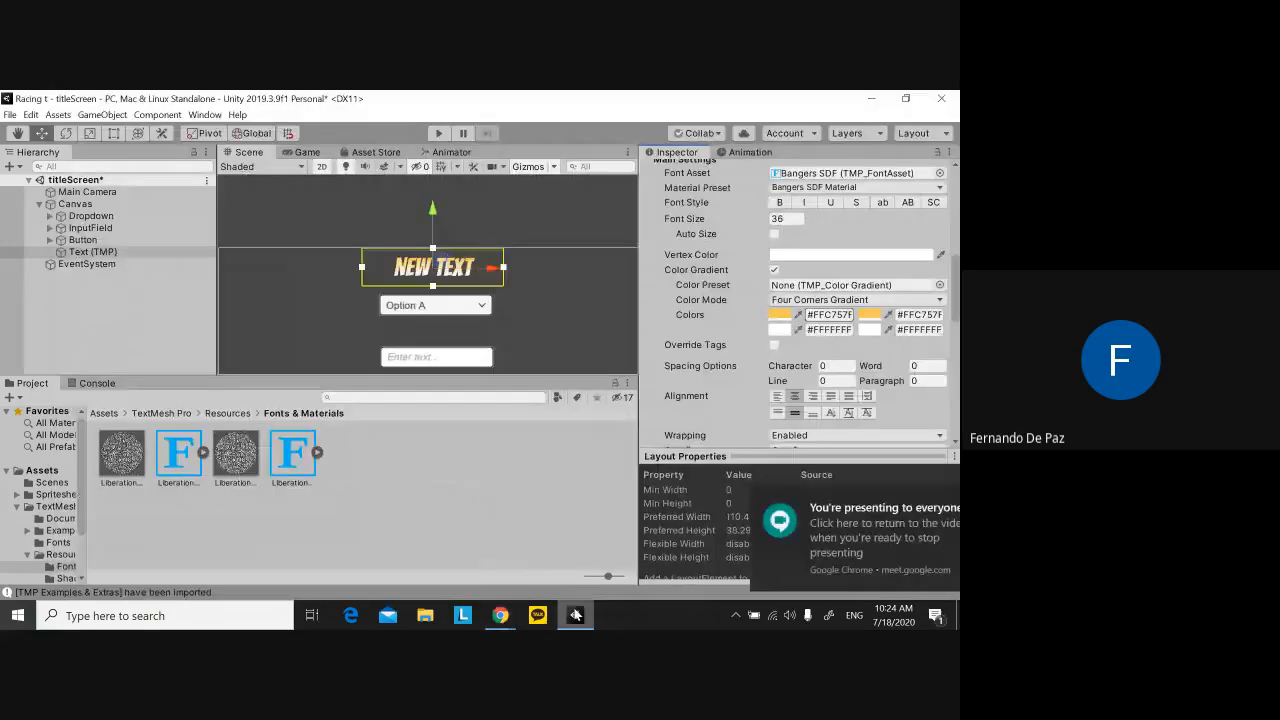
mouse_move(500, 615)
click(484, 520)
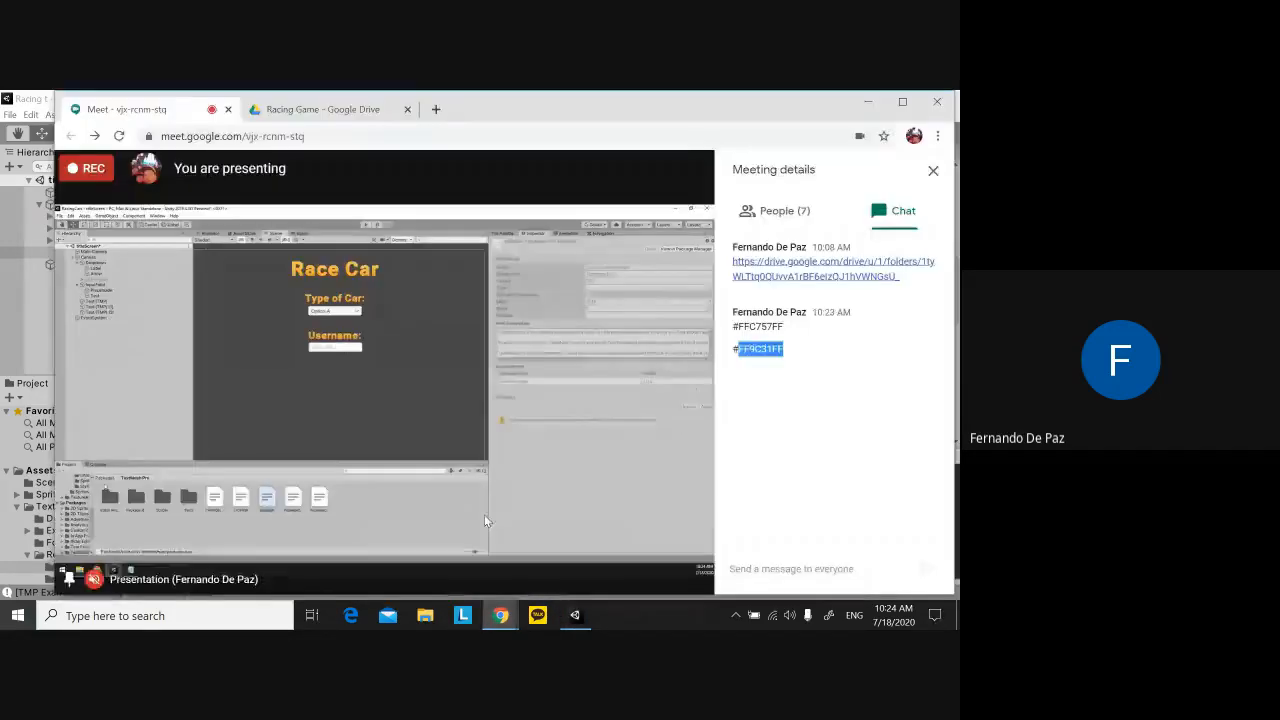
drag(824, 312, 739, 351)
key(ctrl+c)
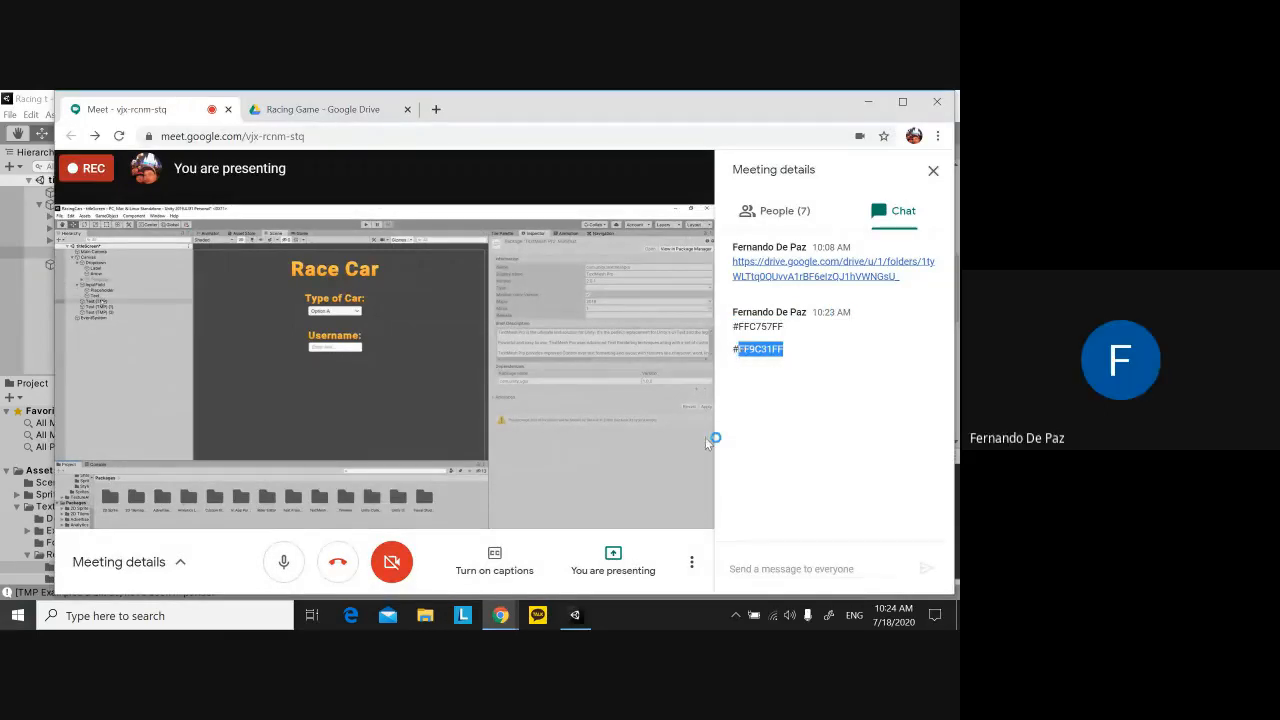
Back in Unity, set both bottom gradient colors of the title text to #FF9C31FF
click(576, 615)
click(828, 329)
key(ctrl+v)
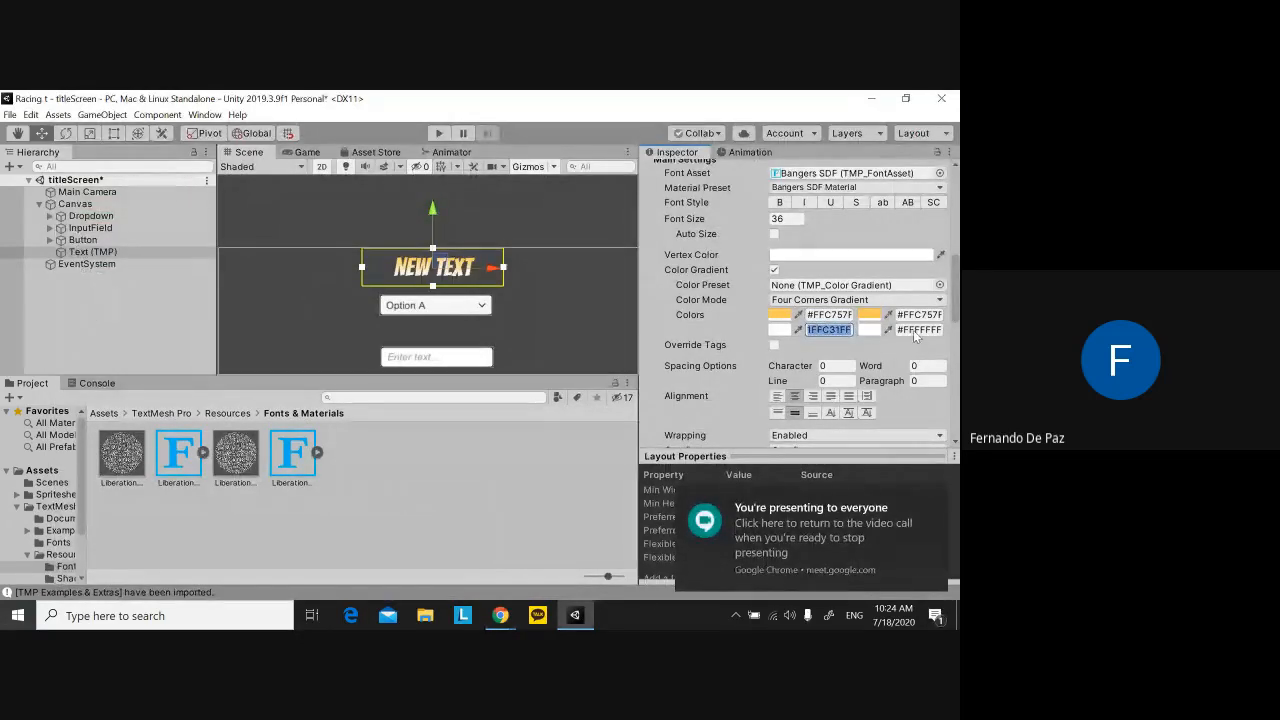
click(918, 329)
click(842, 332)
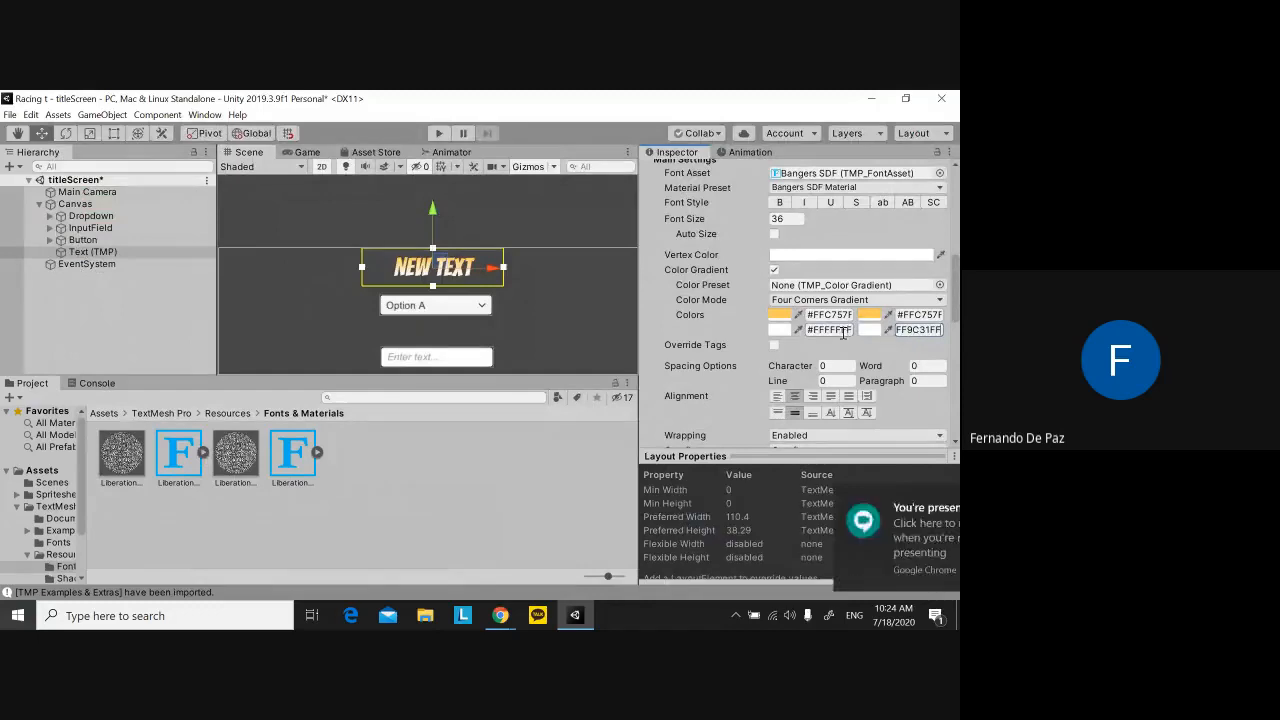
key(ctrl+v)
click(928, 331)
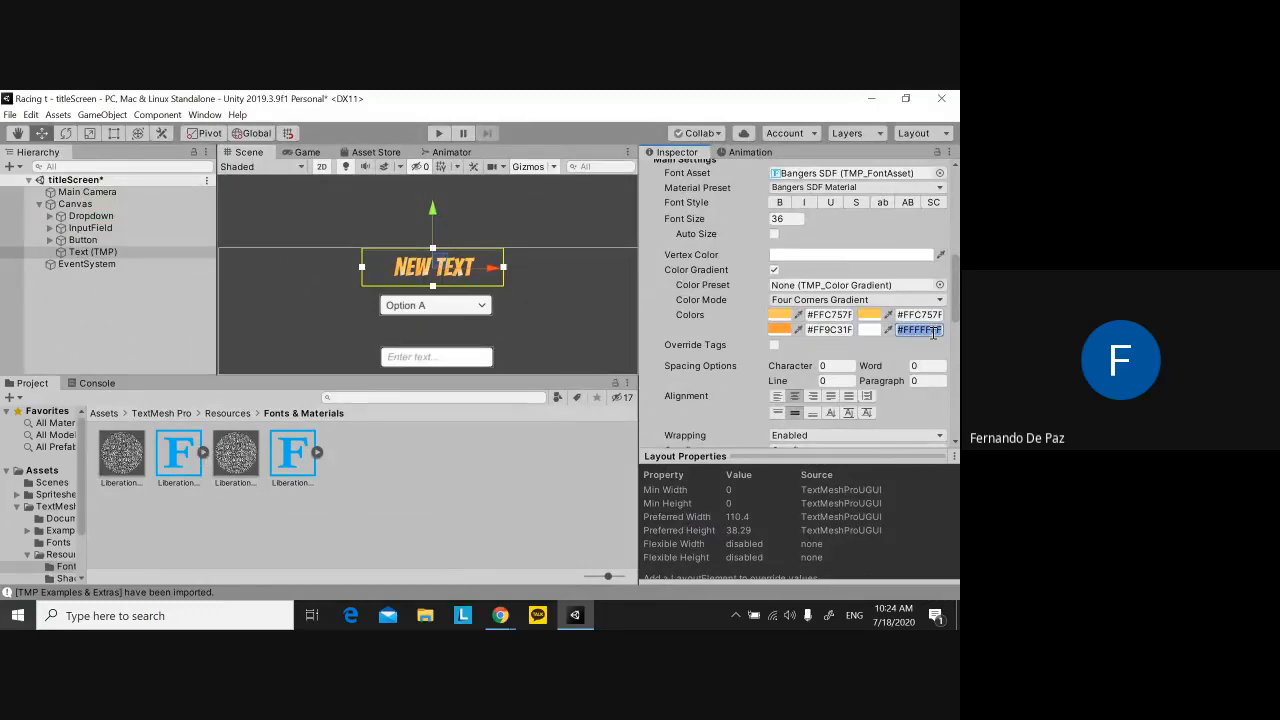
key(ctrl+v)
double_click(913, 333)
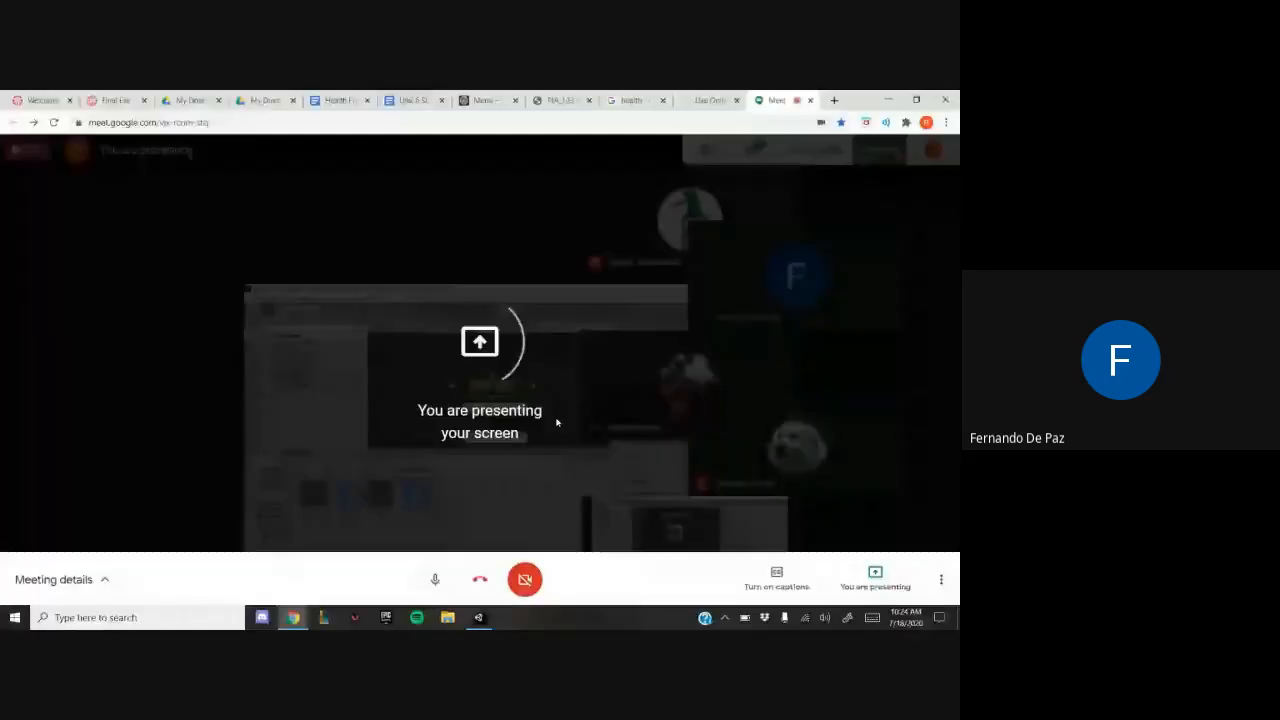
Switch to the Racing project in Unity and set the Dropdown's Image color to white
key(alt+Tab)
key(Tab)
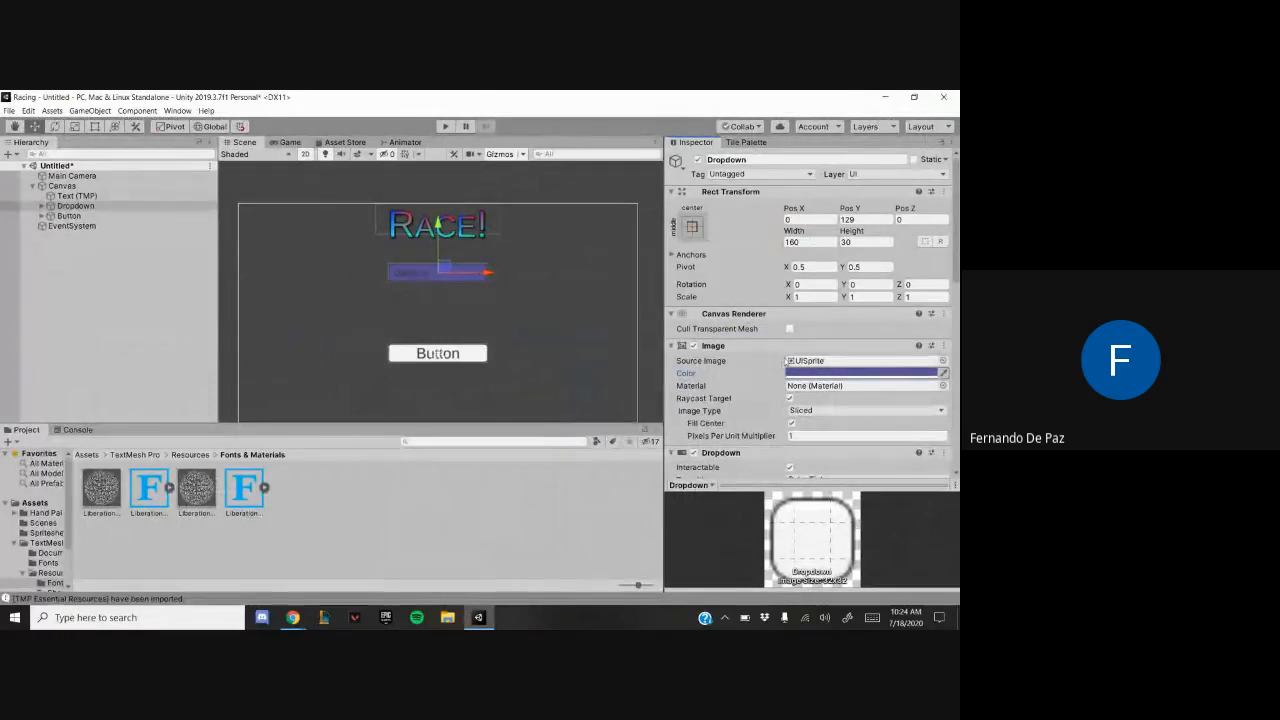
click(805, 372)
drag(74, 200, 30, 172)
click(142, 100)
scroll(590, 298, up, 5)
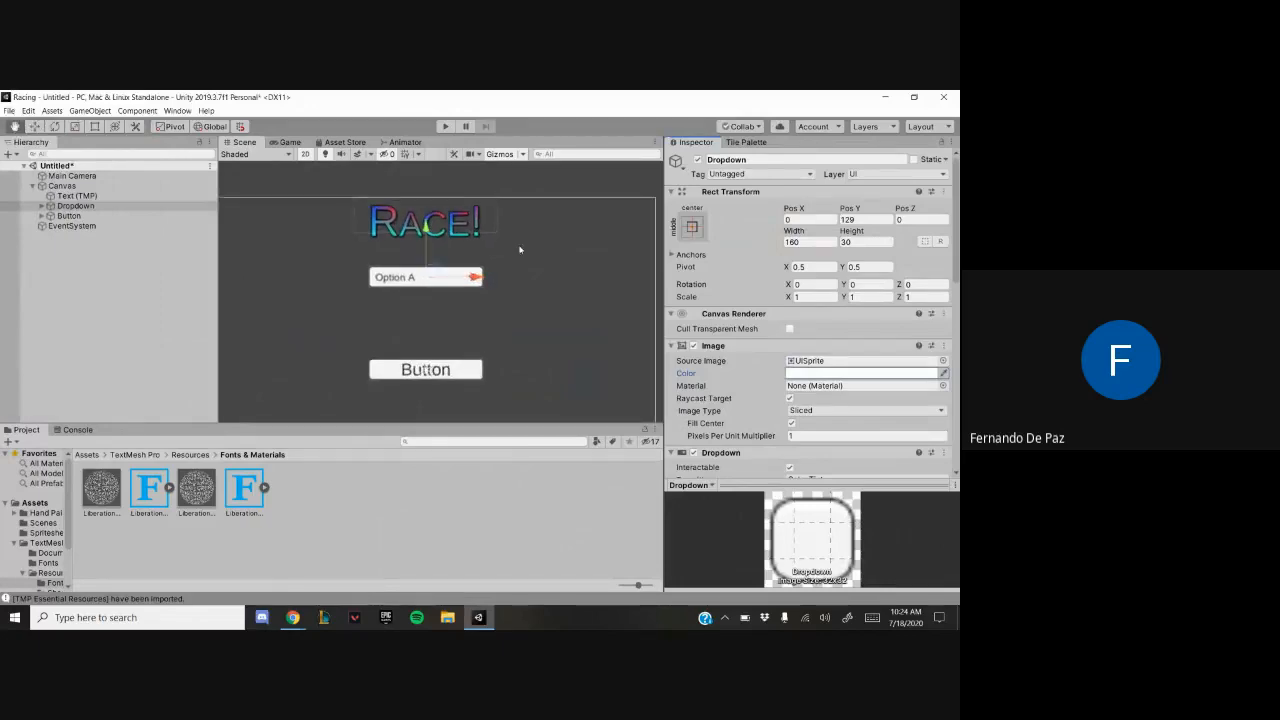
scroll(592, 301, up, 3)
key(alt+Tab)
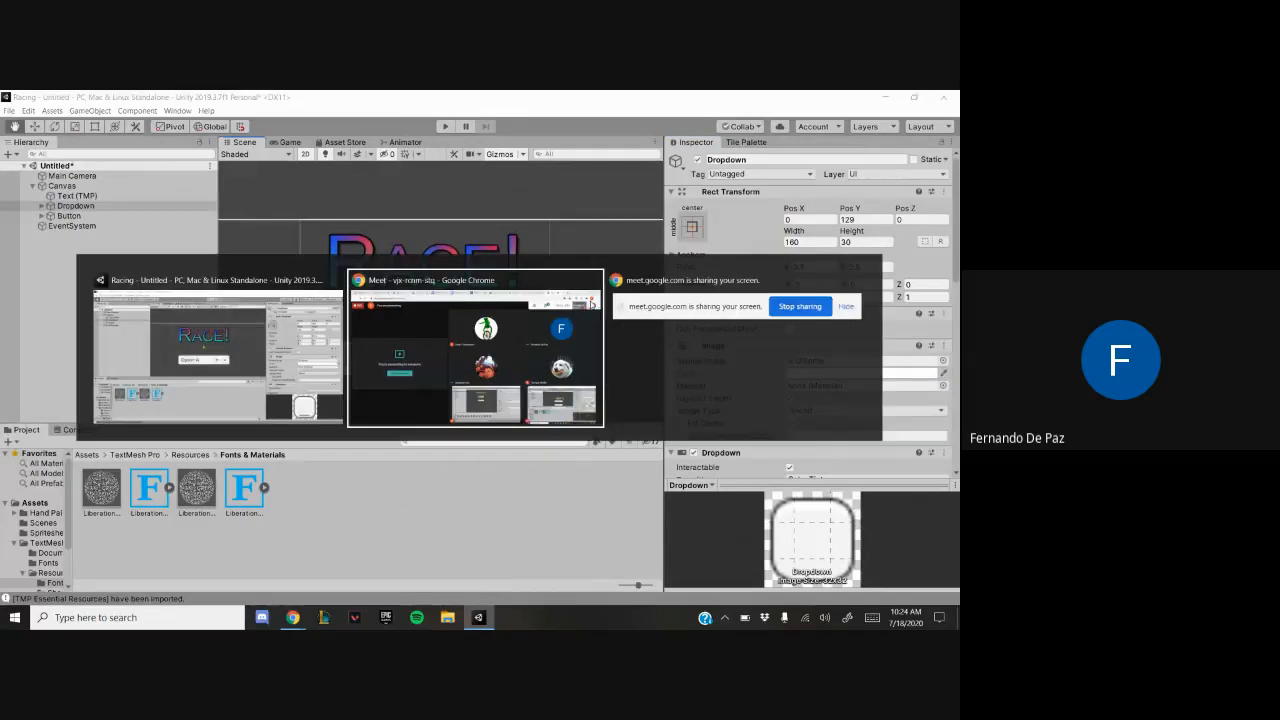
Try the LiberationSans SDF - Fallback font asset on the RACE! title and reassign LiberationSans SDF
key(alt+Tab)
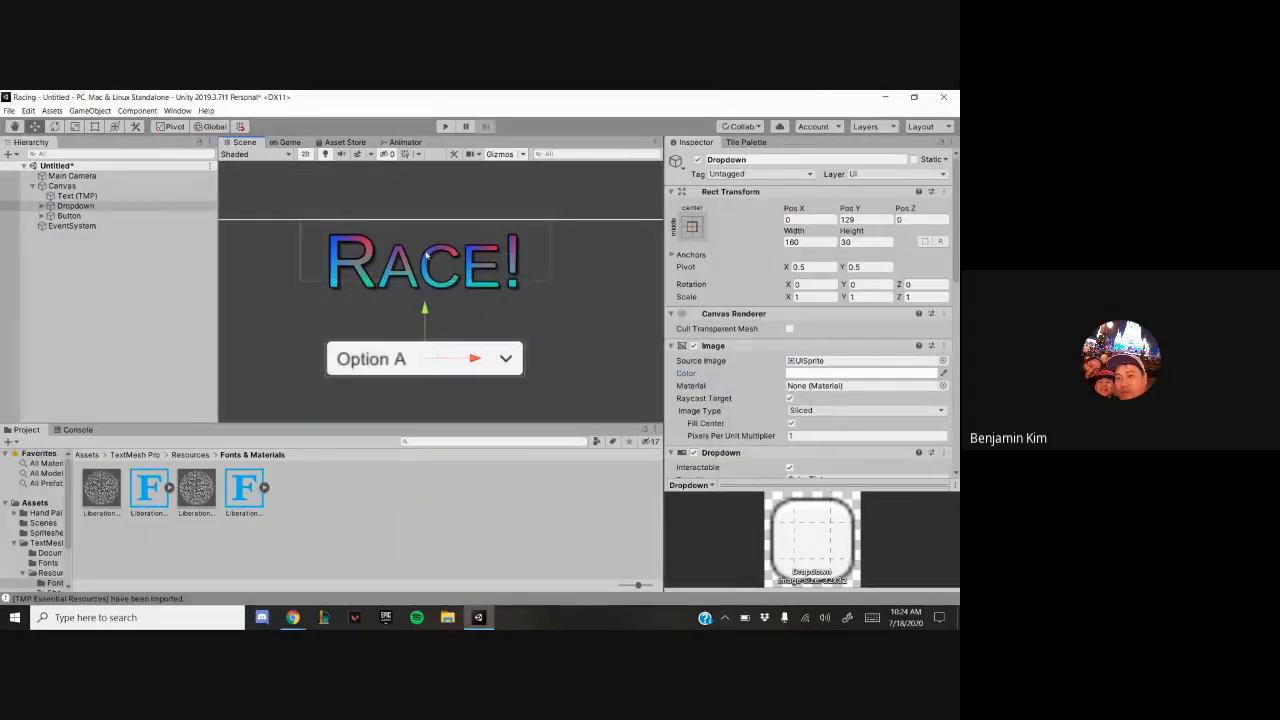
click(455, 265)
scroll(800, 300, down, 10)
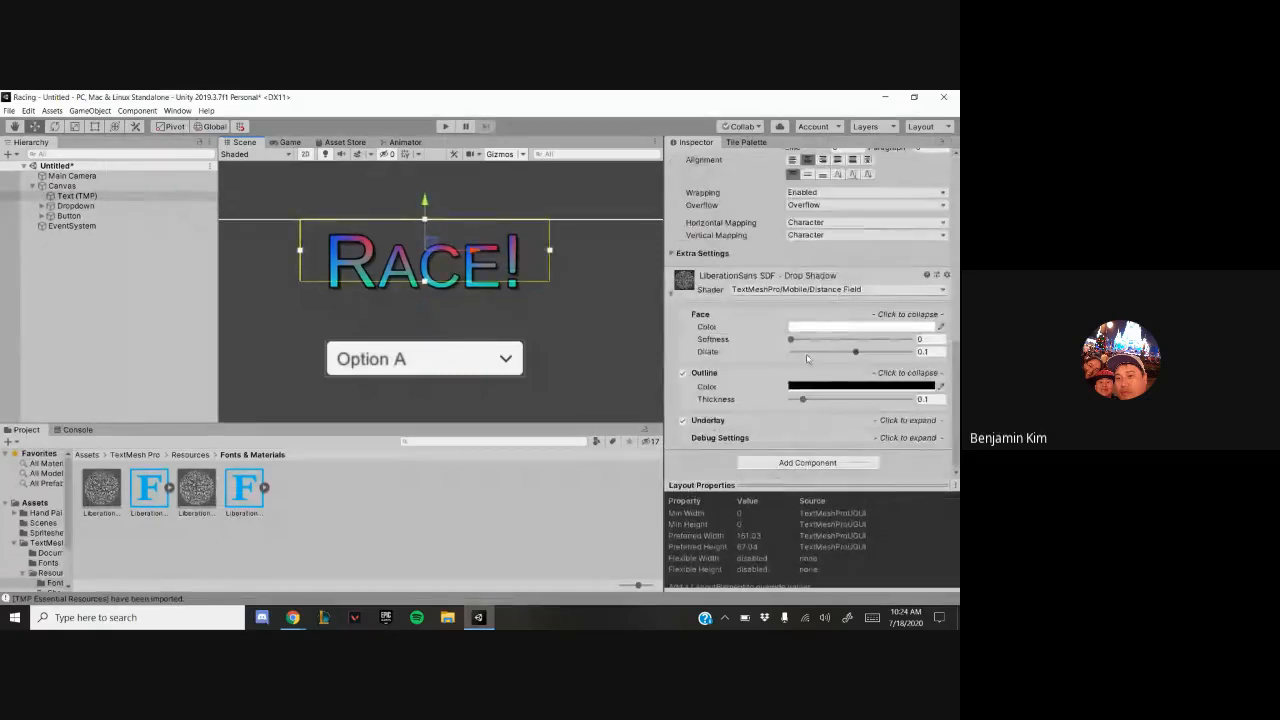
click(813, 212)
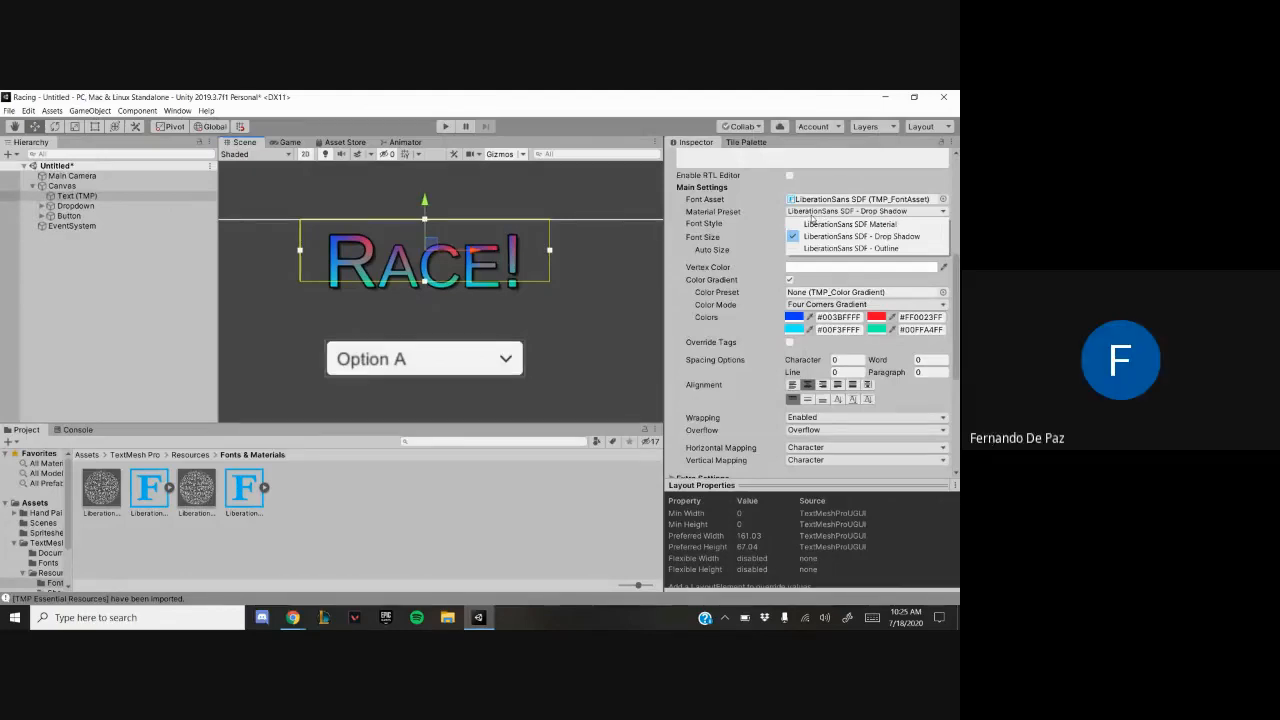
click(754, 248)
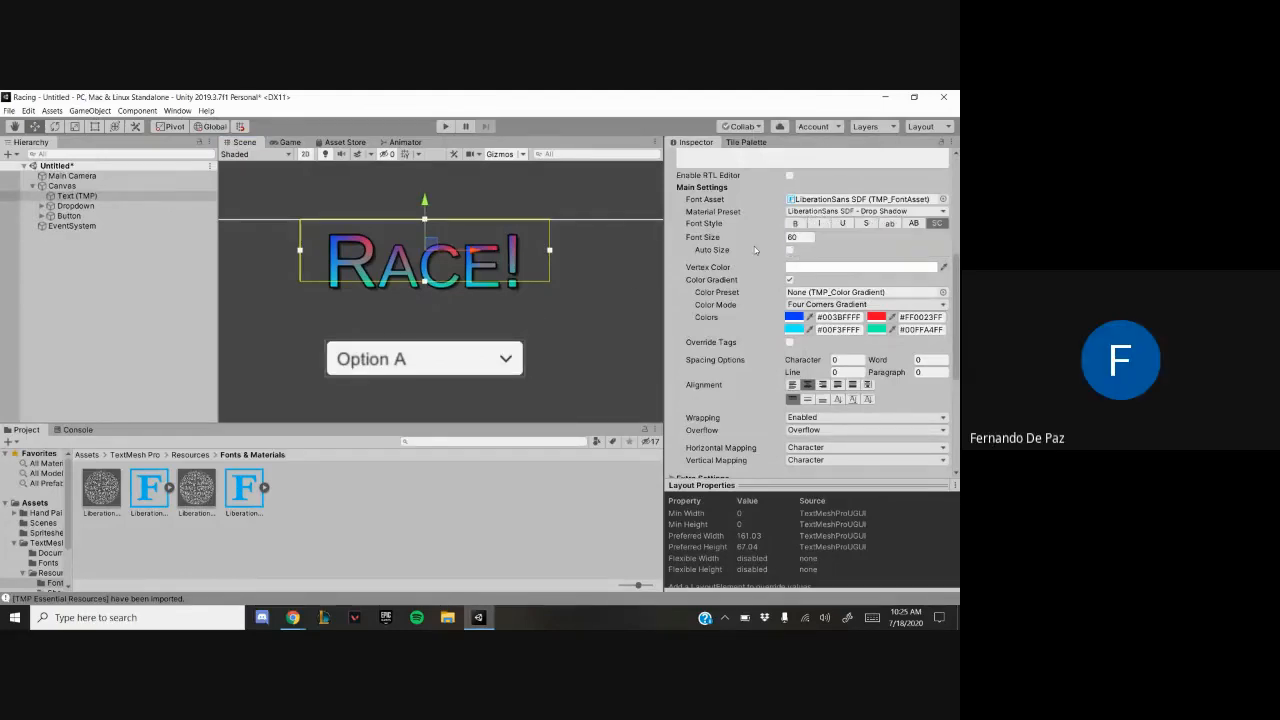
click(941, 199)
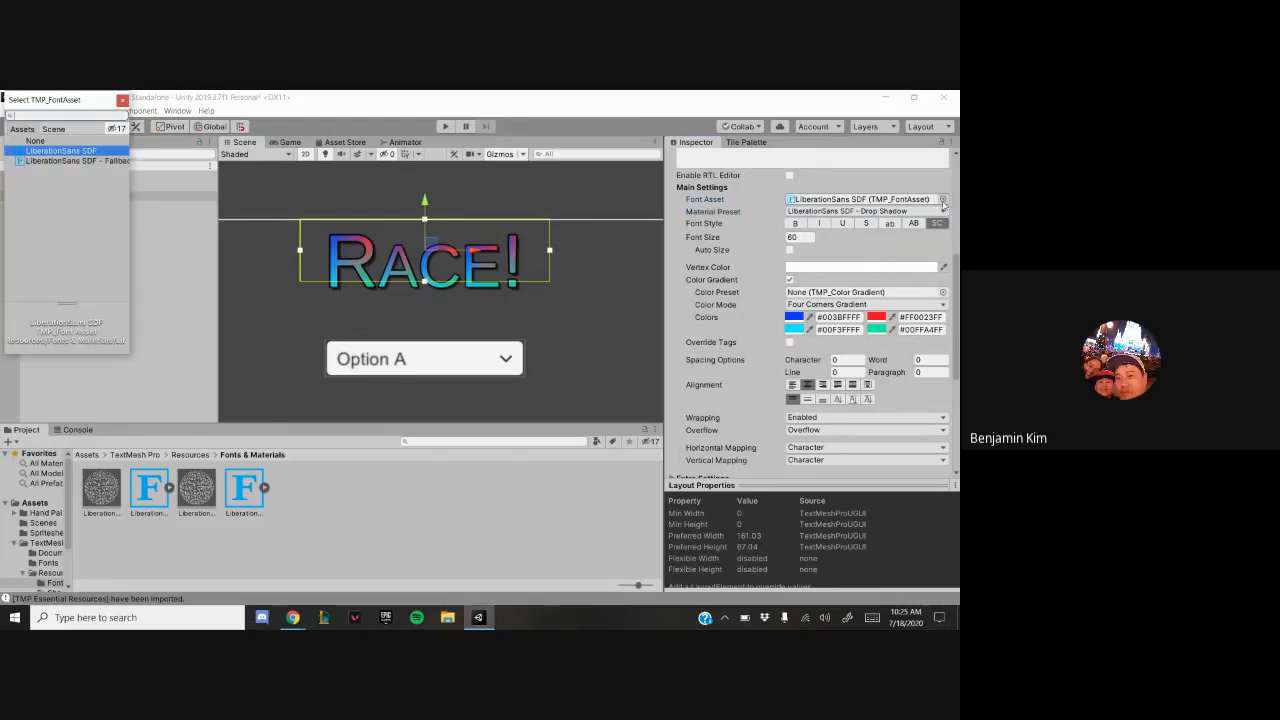
click(83, 162)
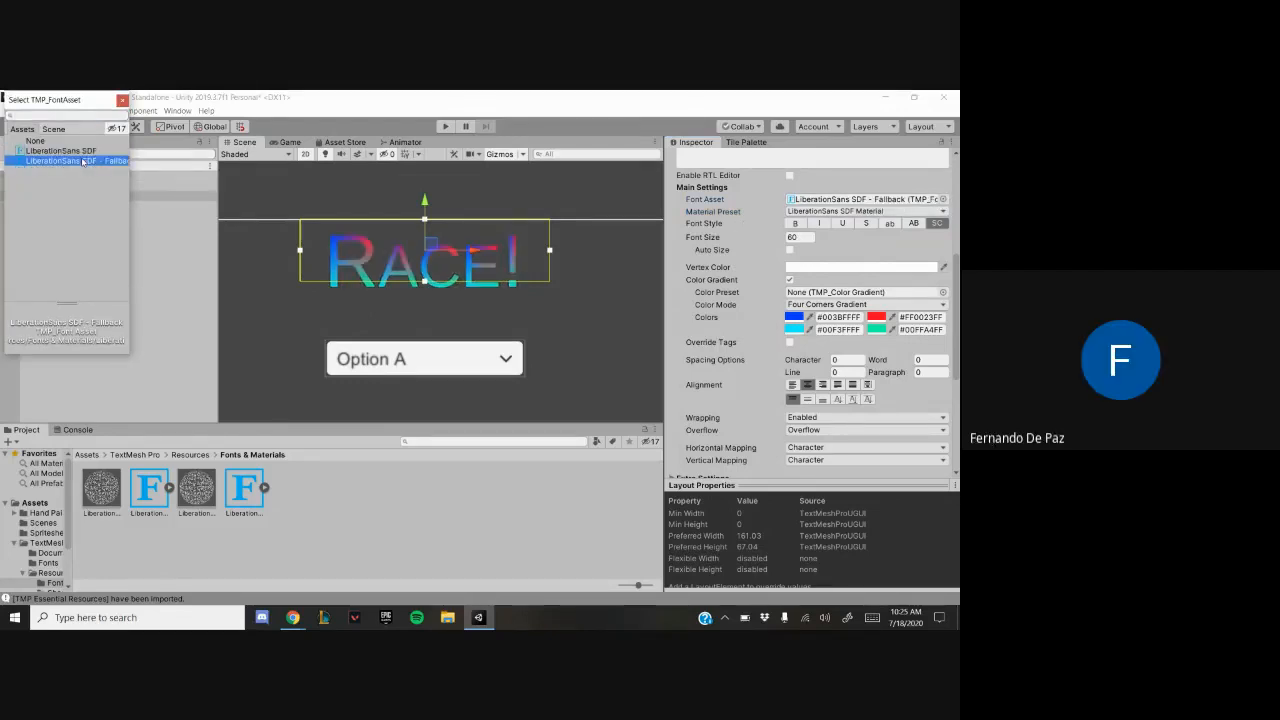
click(79, 151)
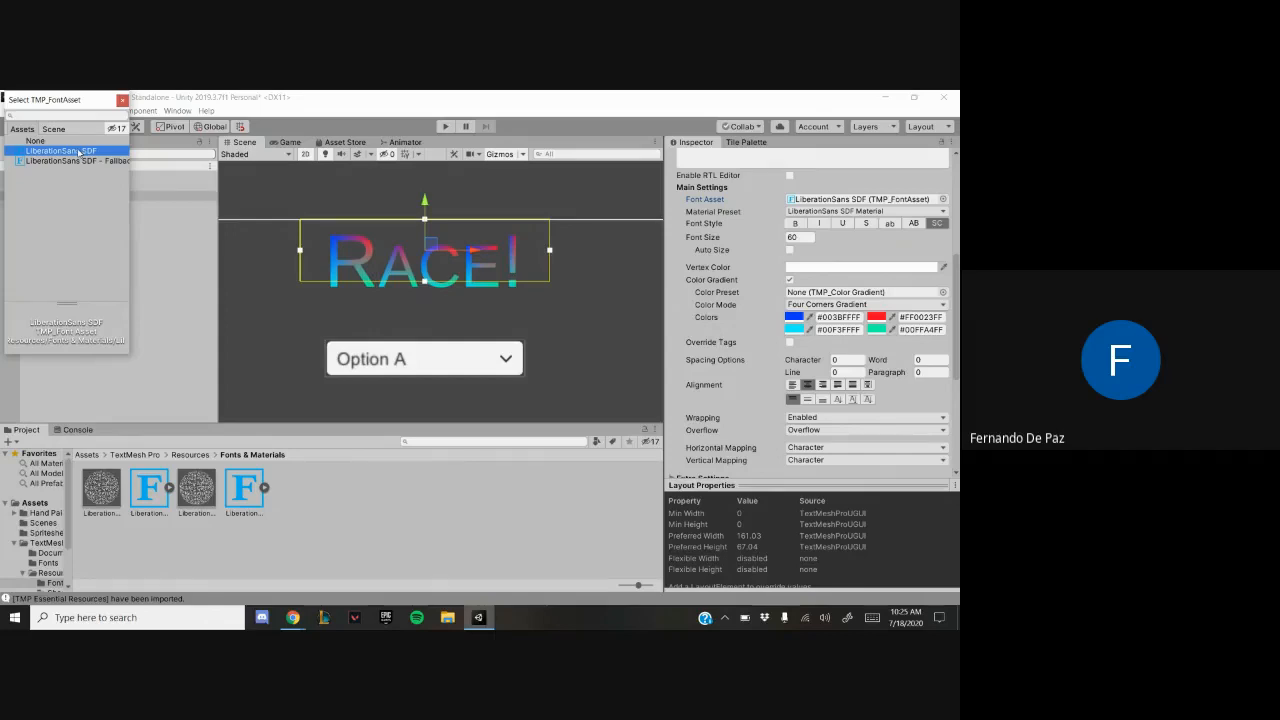
click(122, 100)
Set the RACE! title's material preset to LiberationSans SDF - Drop Shadow
click(880, 305)
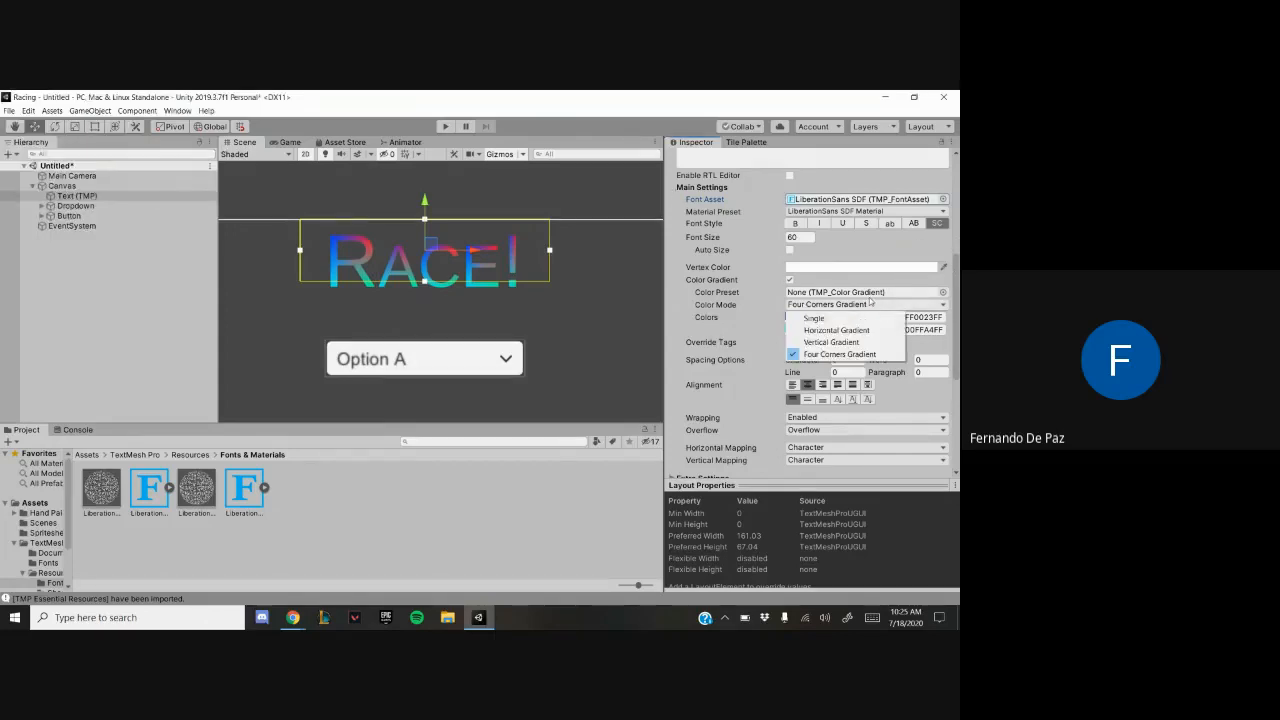
click(842, 219)
click(833, 212)
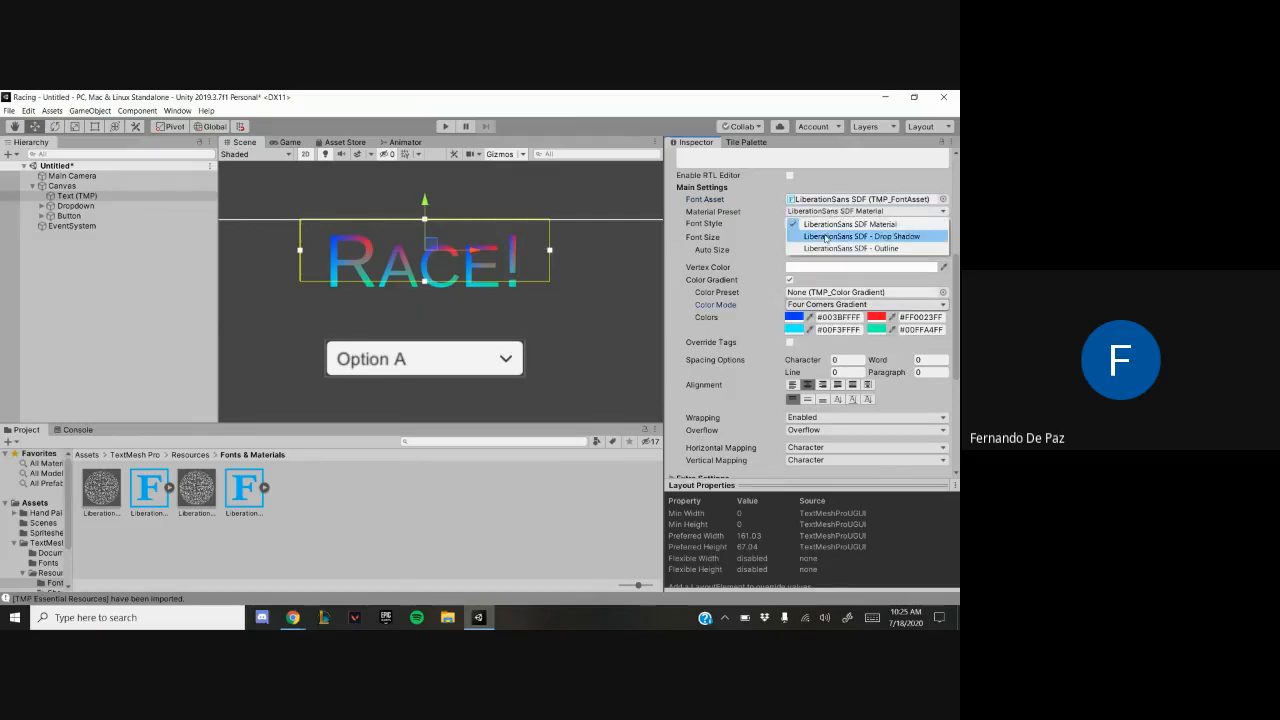
click(833, 231)
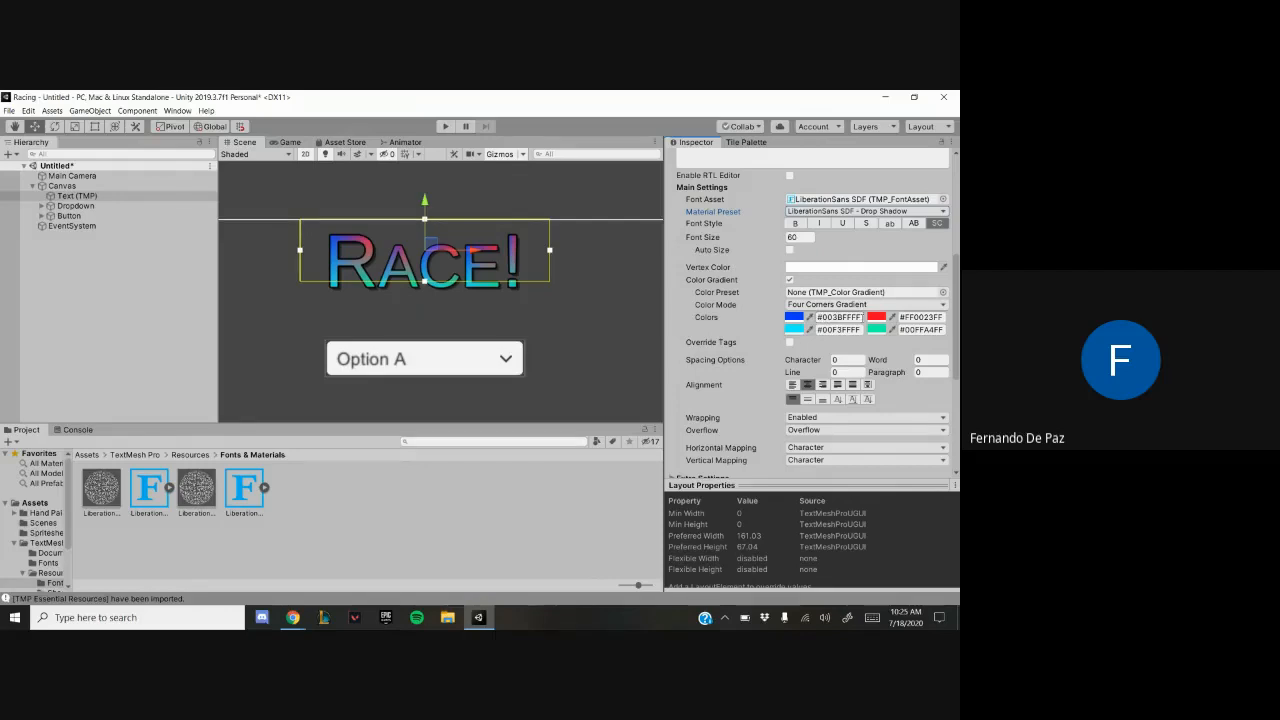
drag(860, 316, 812, 317)
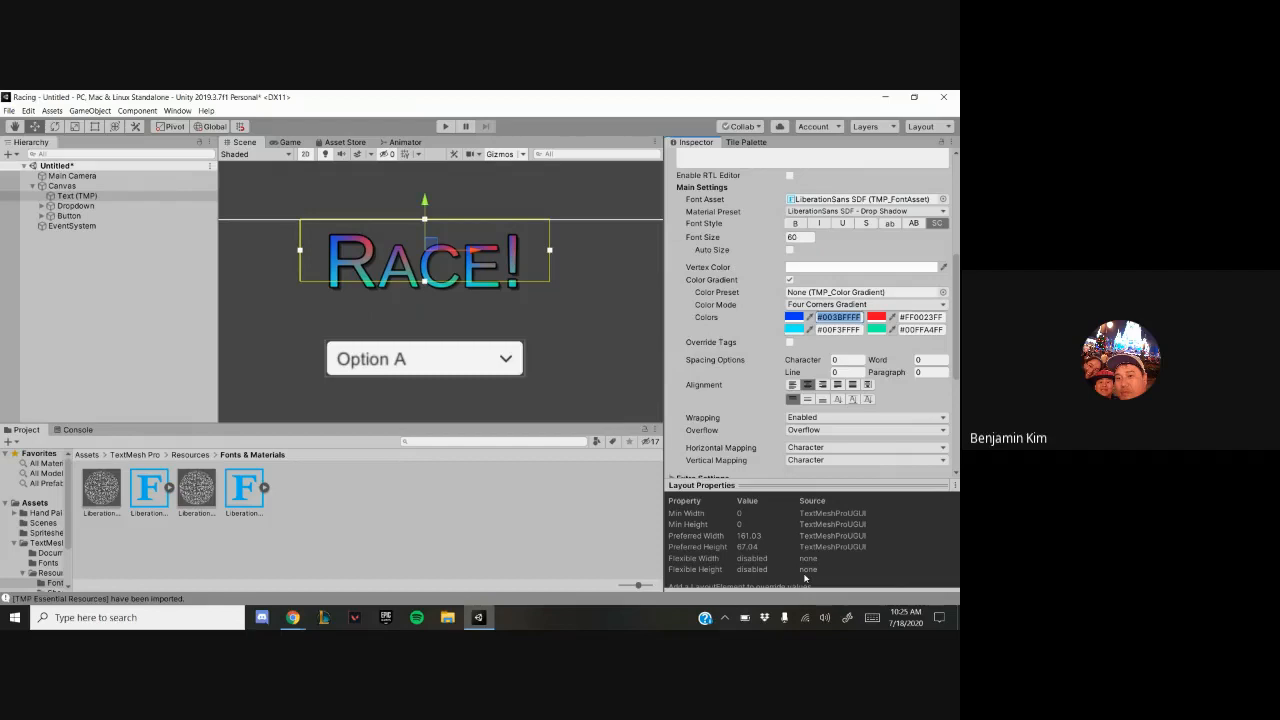
Delete the RACE! title's Text (TMP) object from the Canvas
click(163, 197)
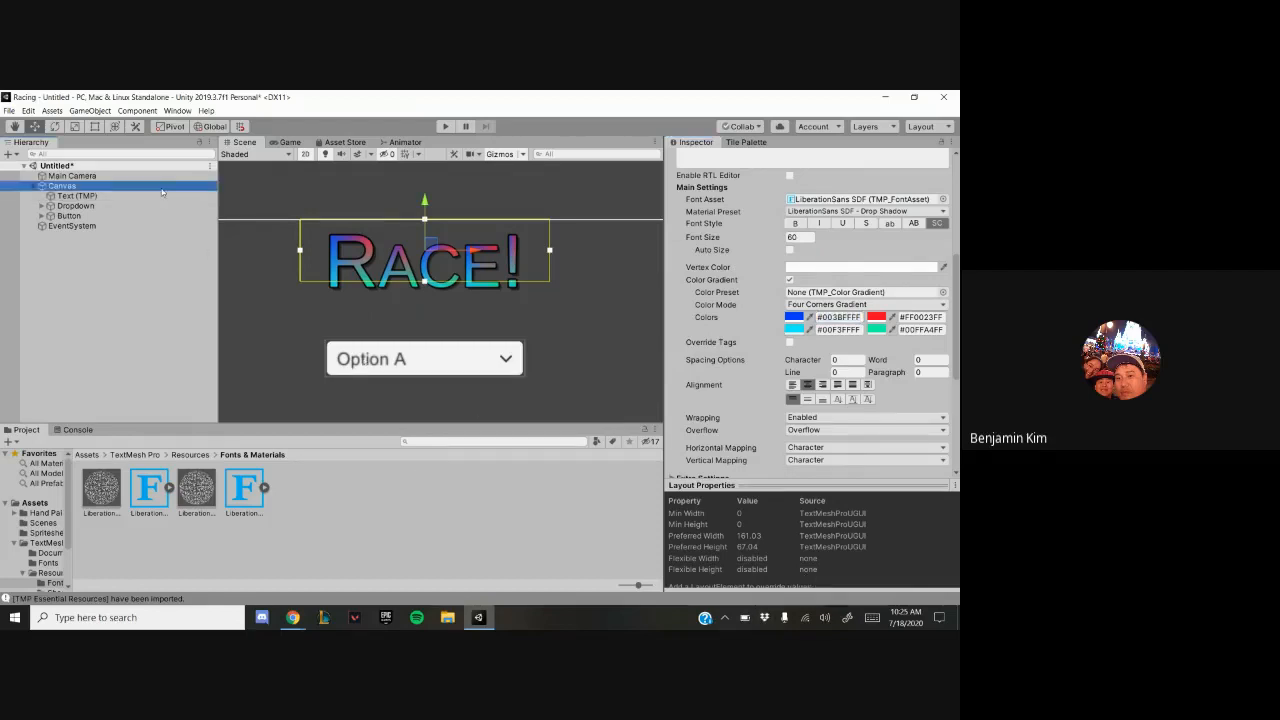
key(Delete)
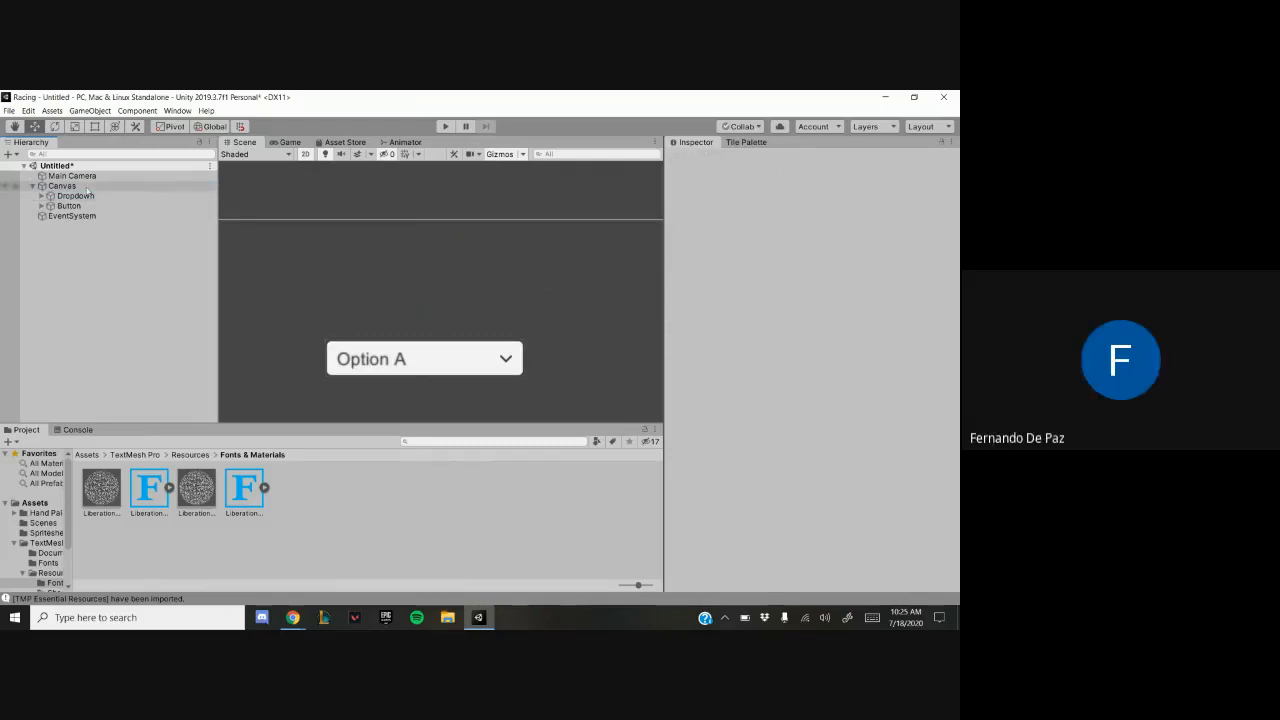
click(72, 188)
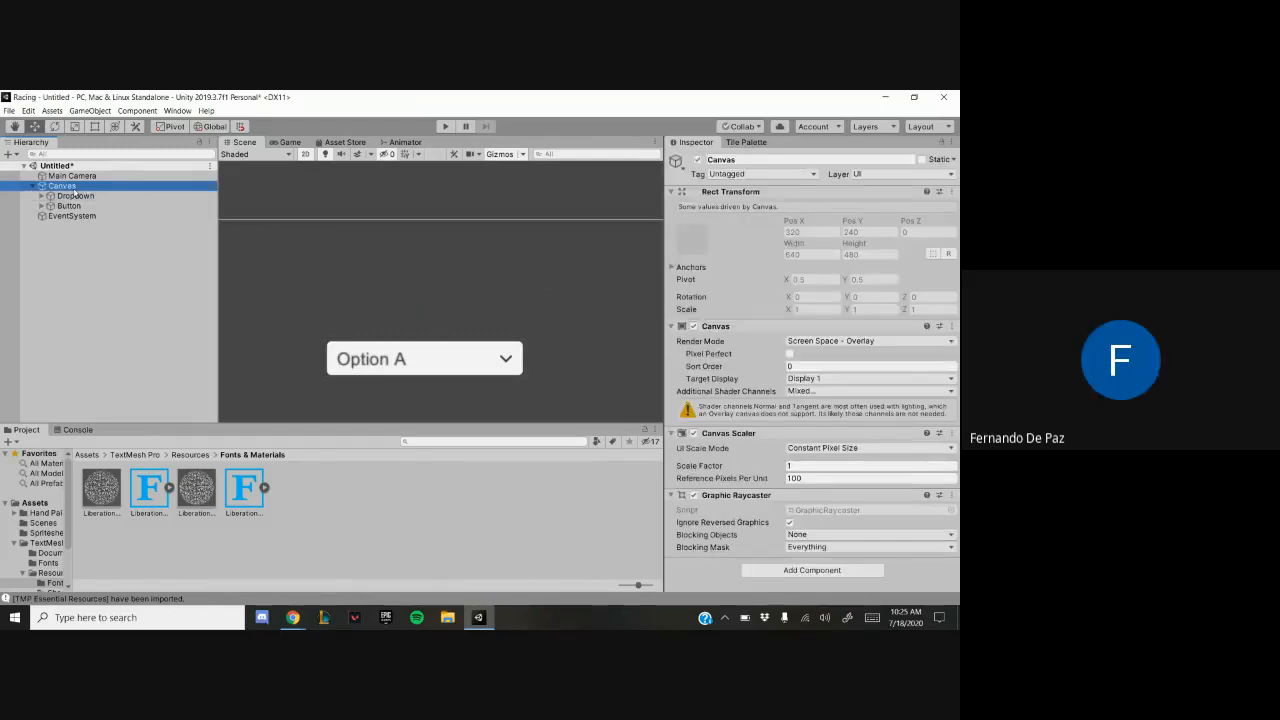
right_click(74, 190)
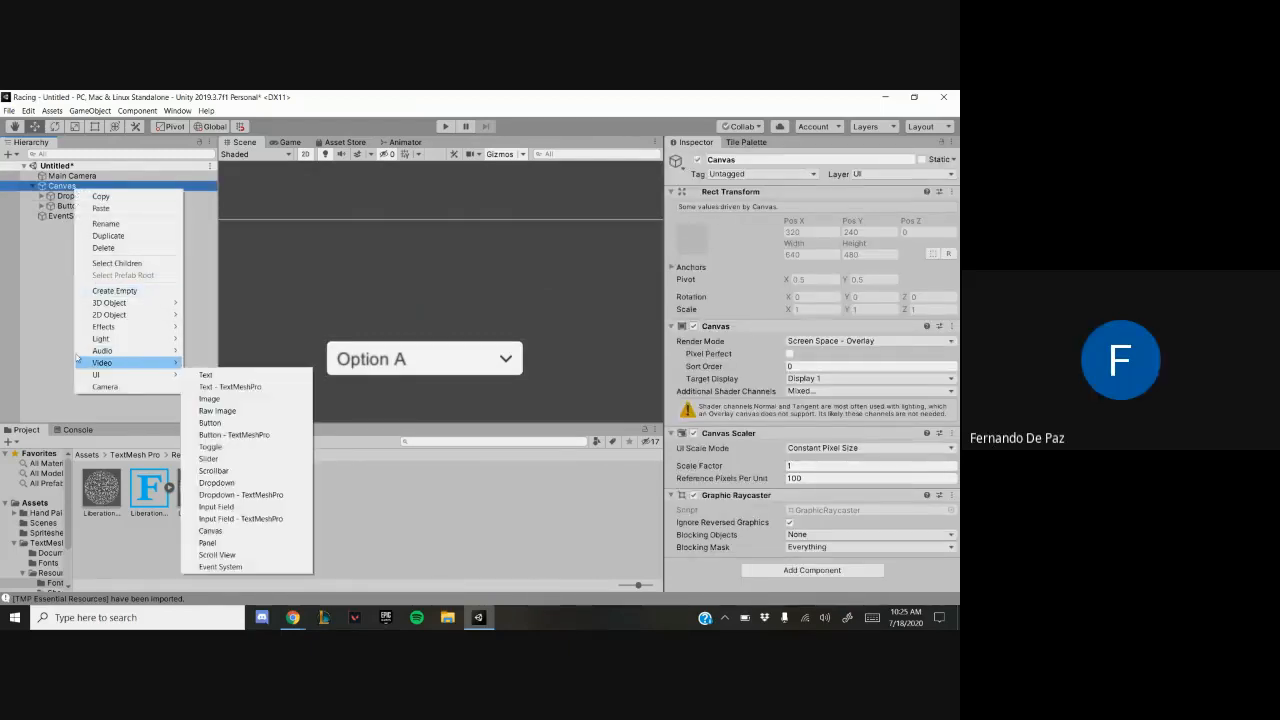
click(84, 436)
Delete the TextMesh Pro folder from the project's Assets folder
click(87, 456)
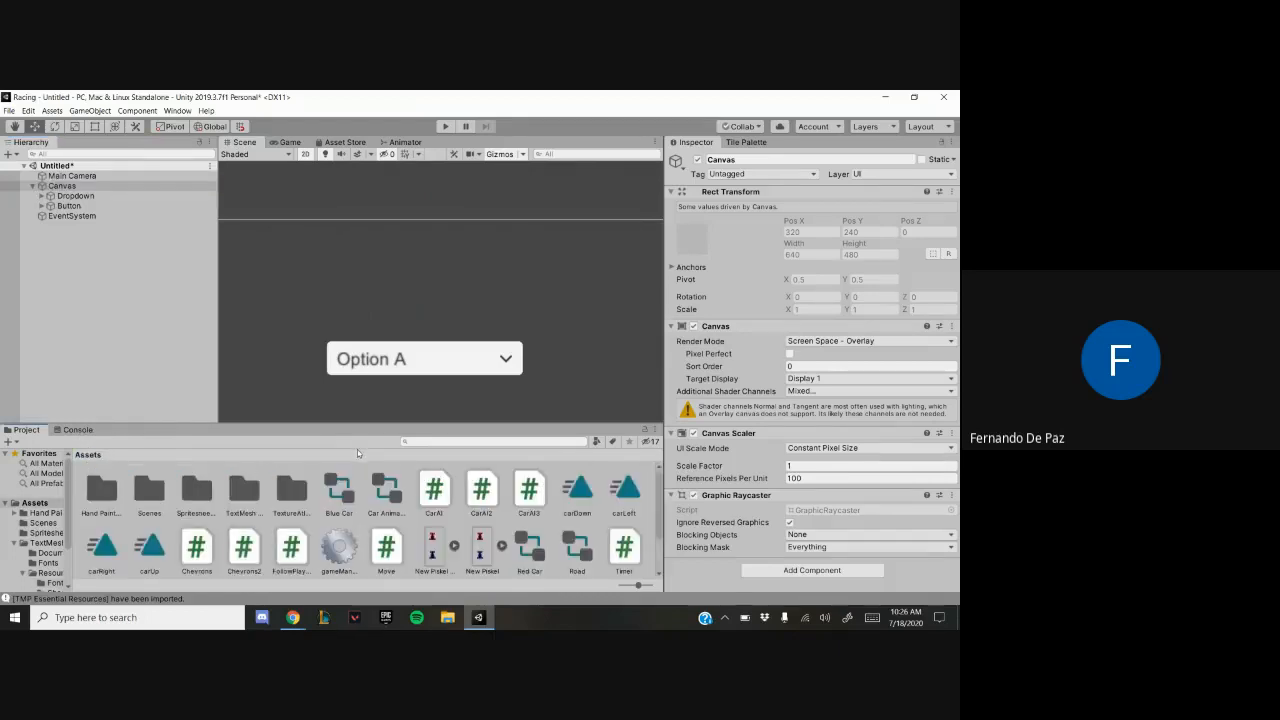
scroll(302, 478, down, 1)
scroll(302, 478, up, 1)
click(244, 492)
right_click(236, 500)
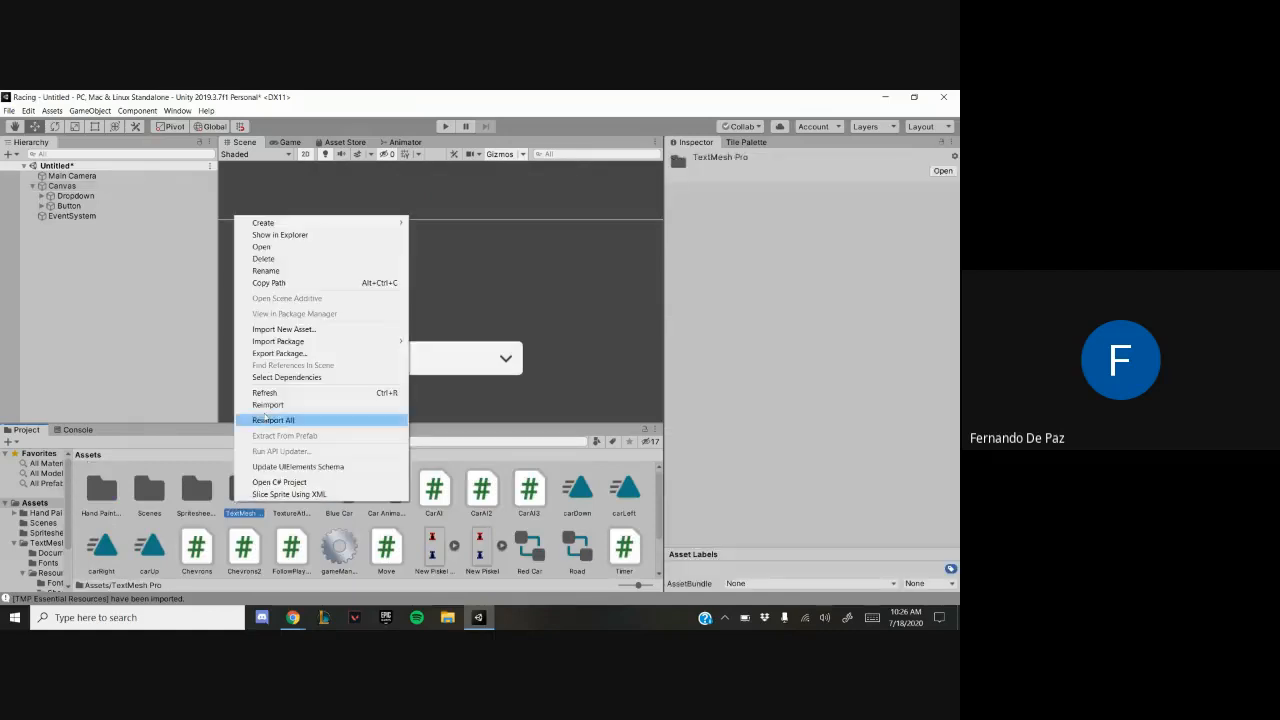
click(264, 258)
click(511, 375)
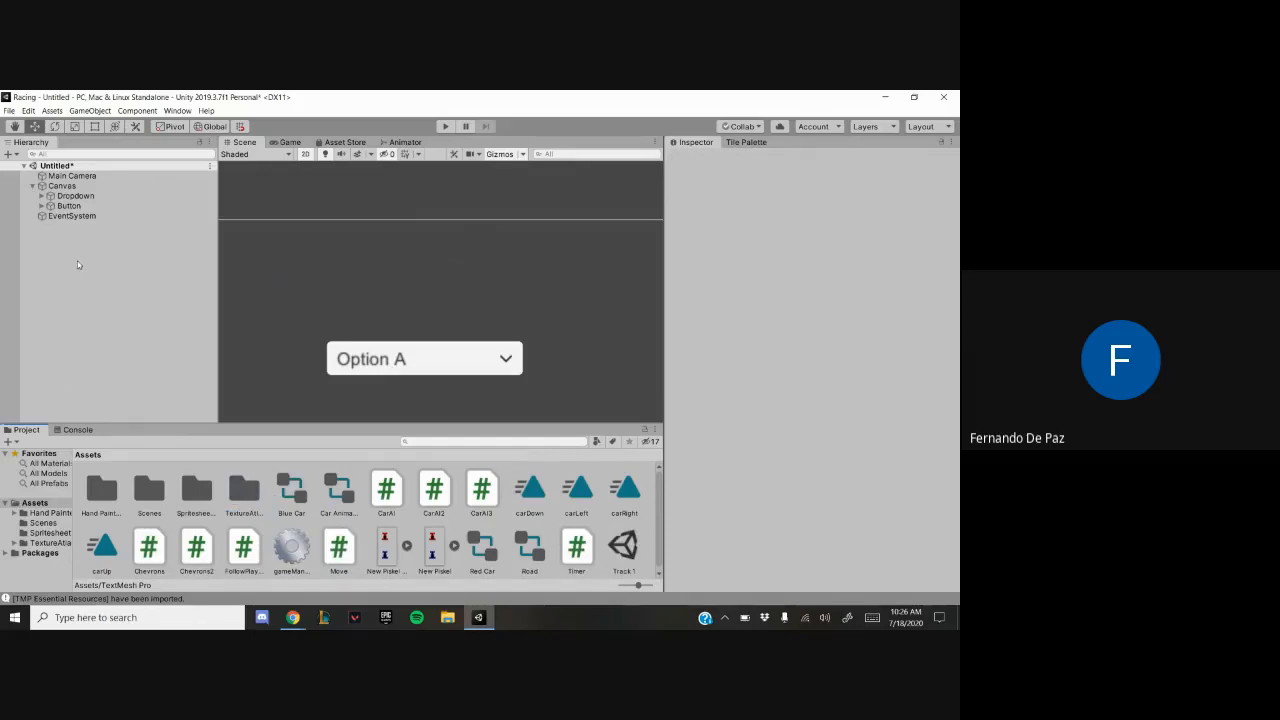
Add a new Text - TextMeshPro object under the Canvas
right_click(64, 186)
mouse_move(166, 371)
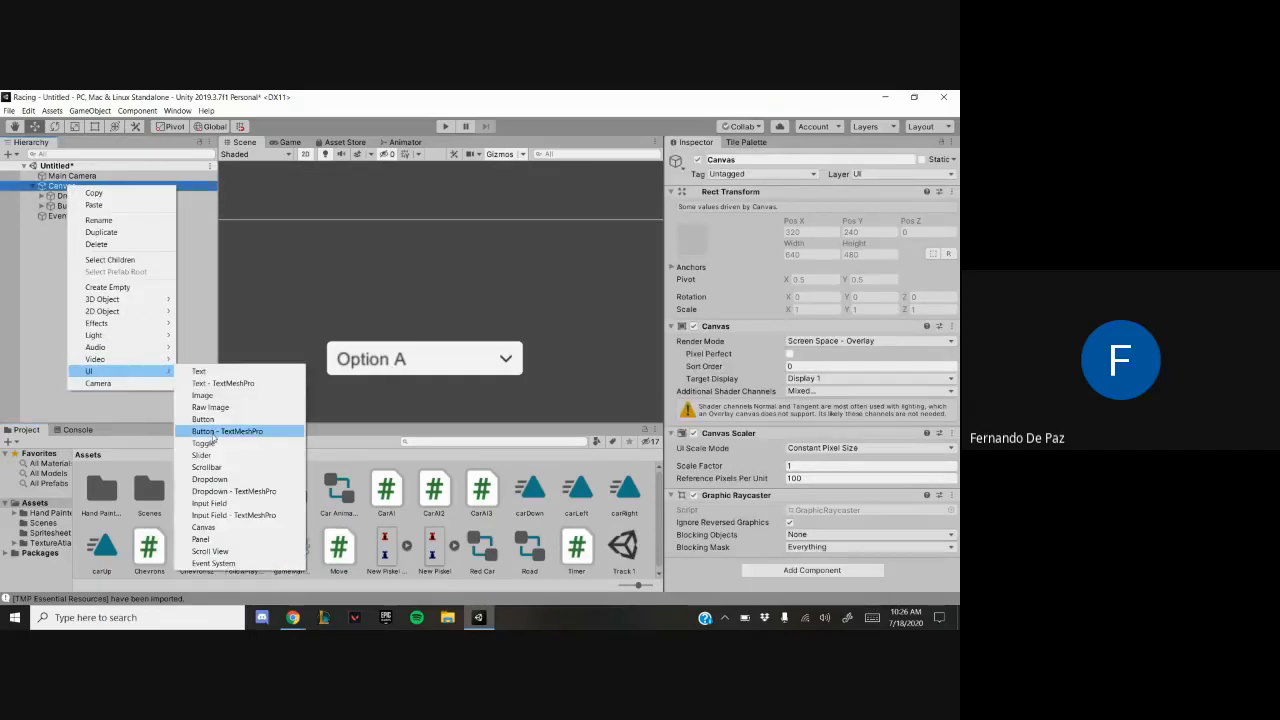
click(223, 383)
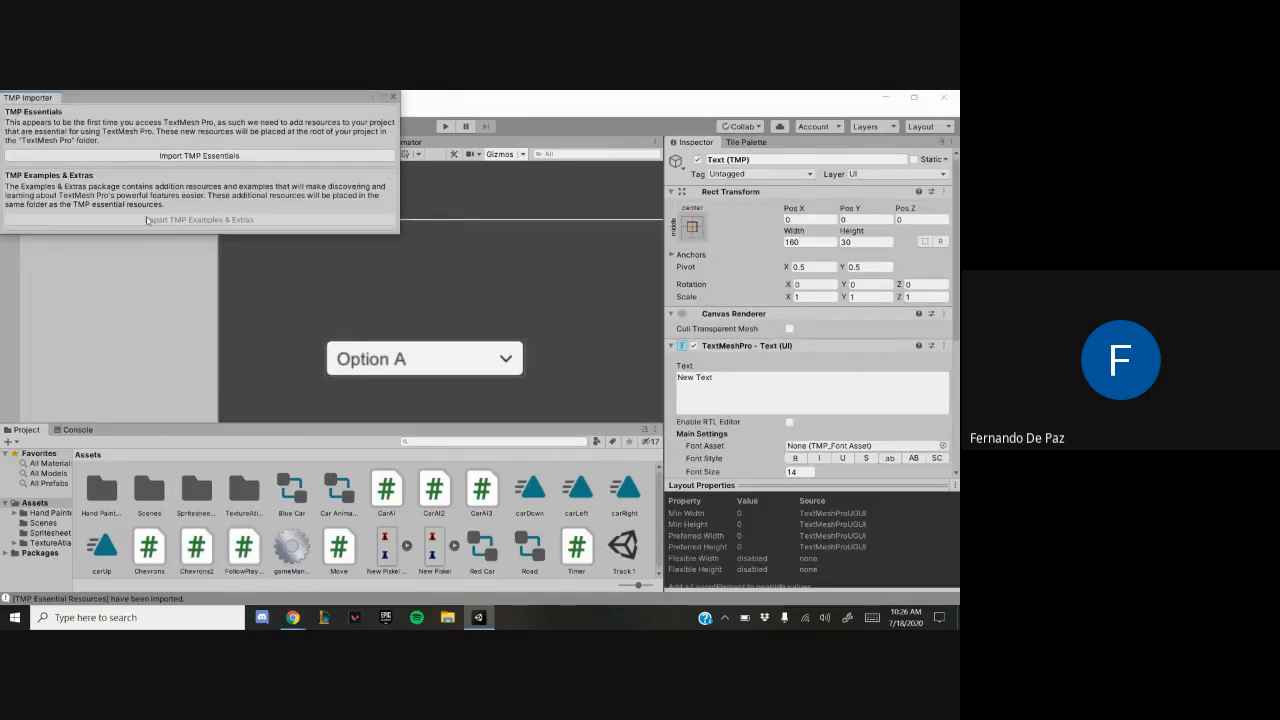
Import the TMP Essentials and the TMP Examples & Extras, and close the TMP Importer
click(160, 156)
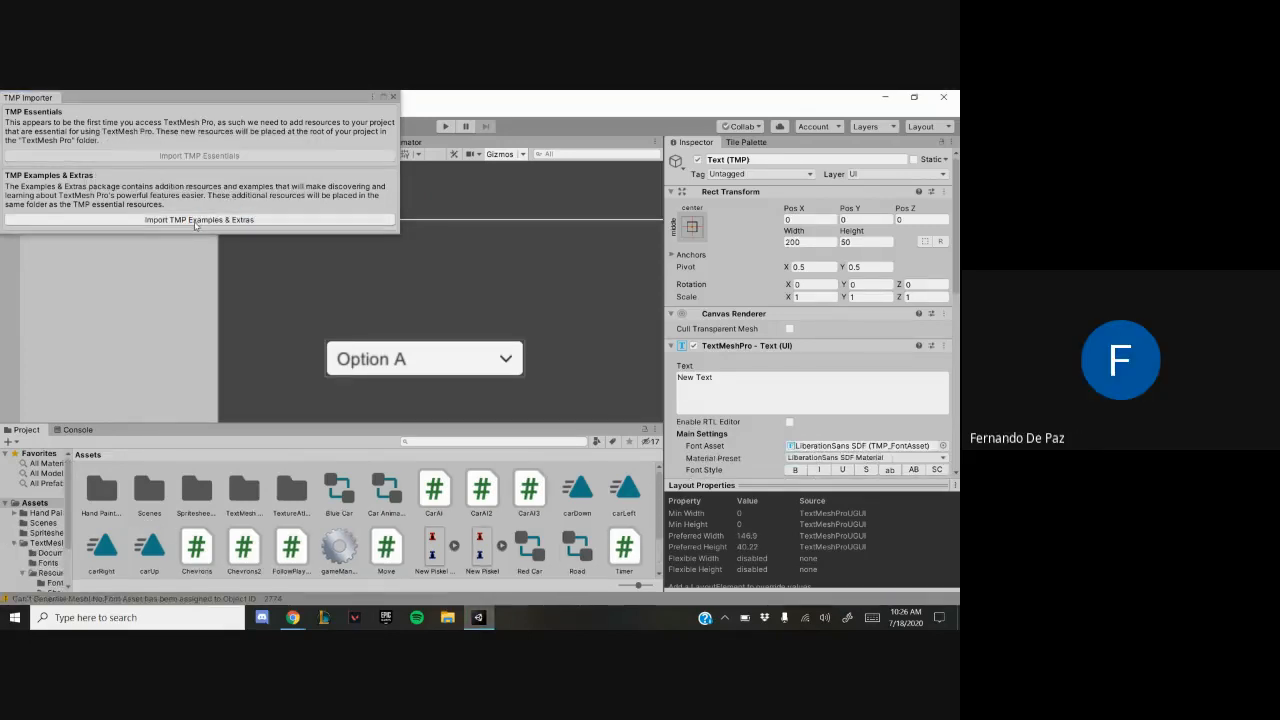
click(196, 220)
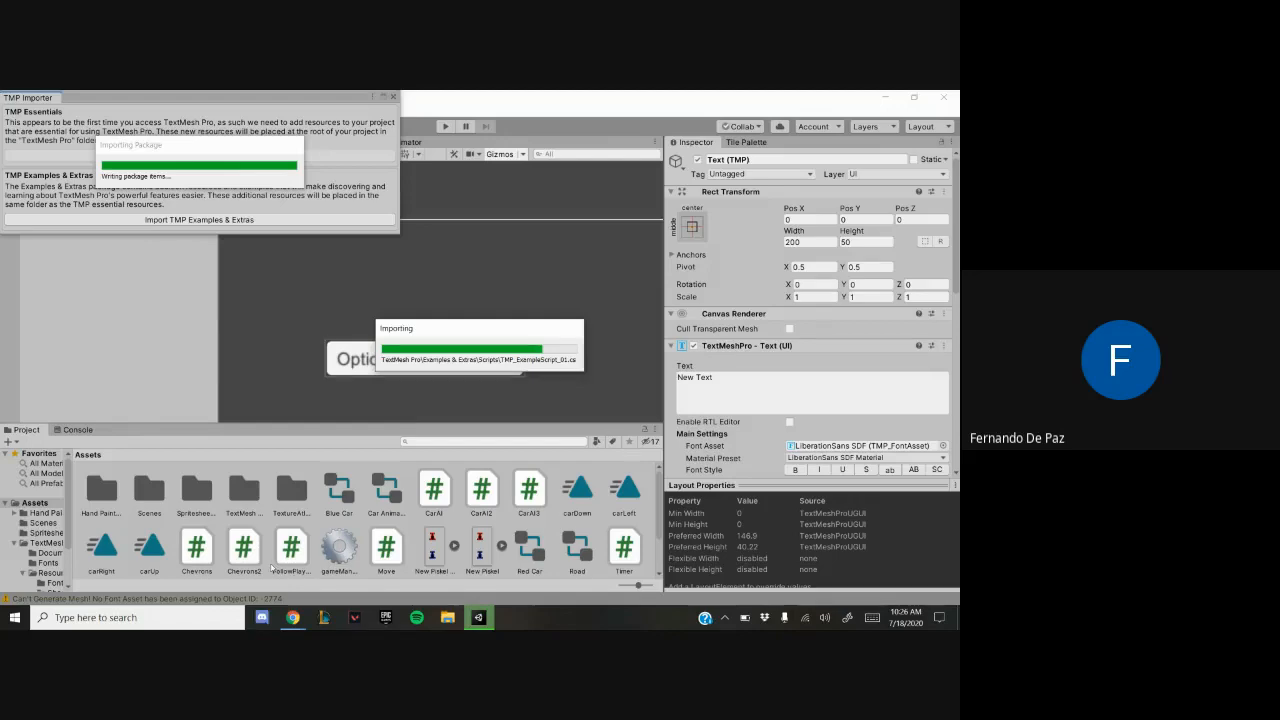
key(alt+Tab)
key(alt+Tab)
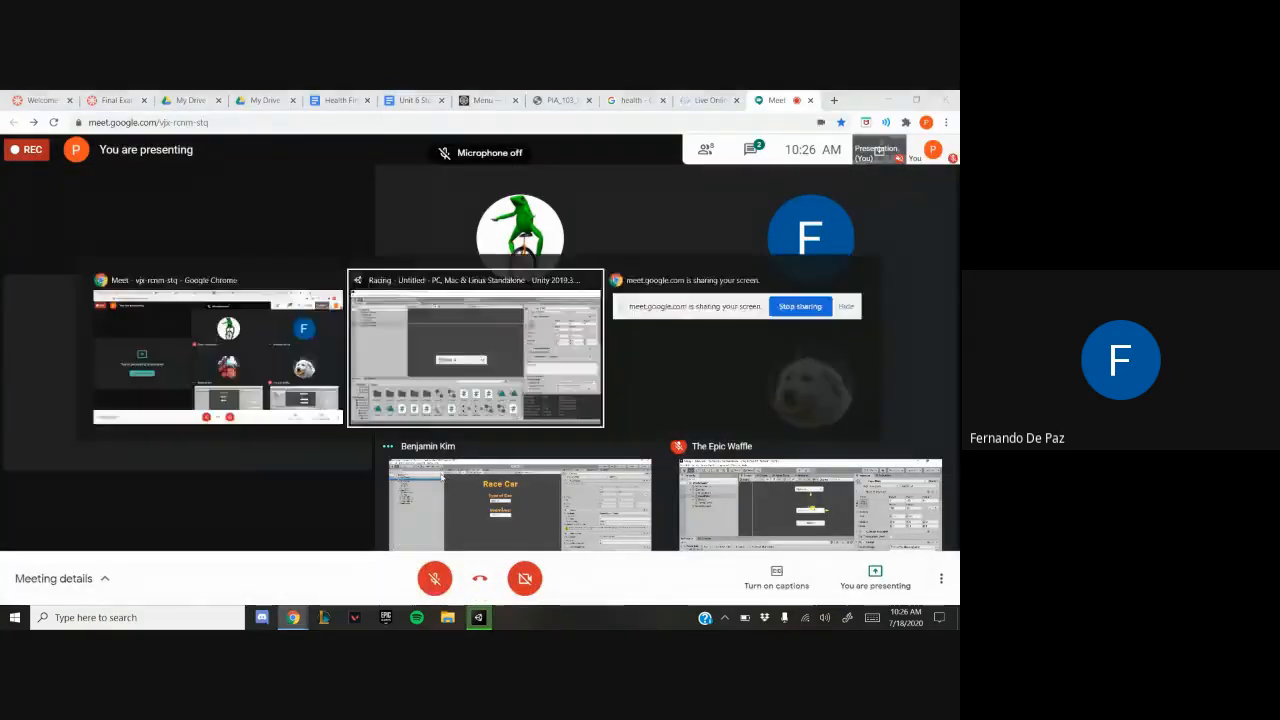
key(alt+Tab)
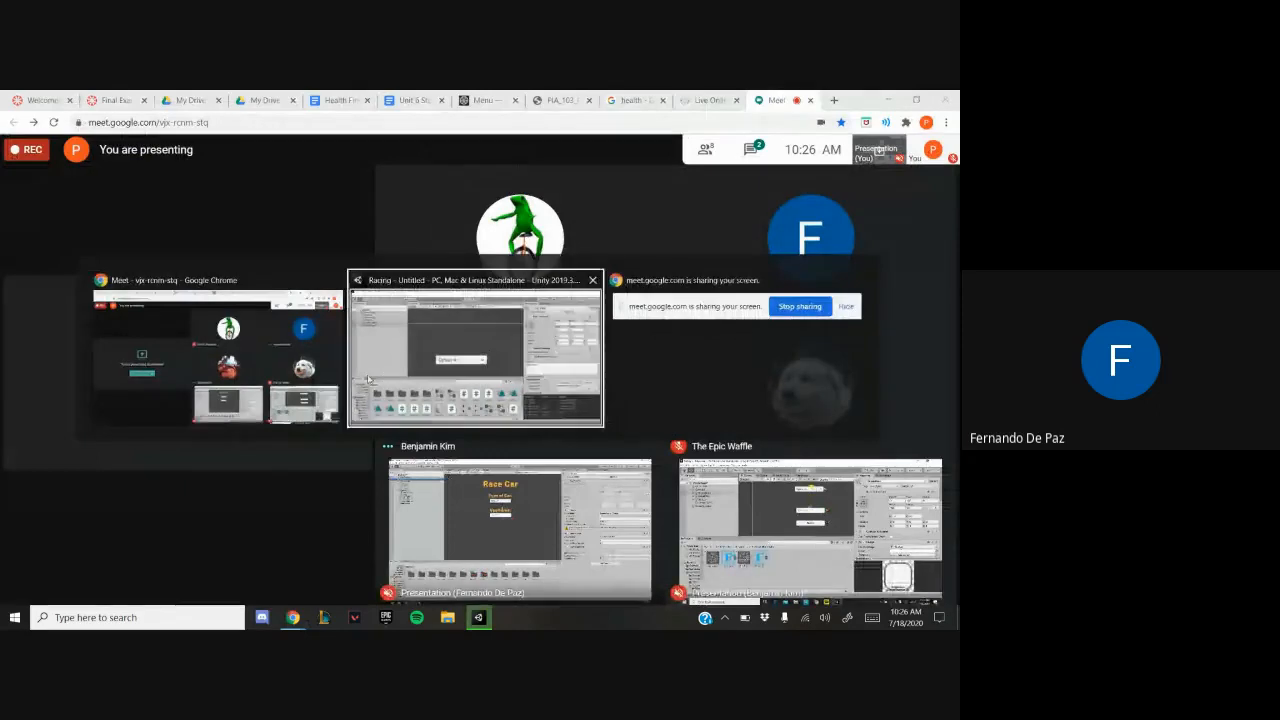
click(367, 374)
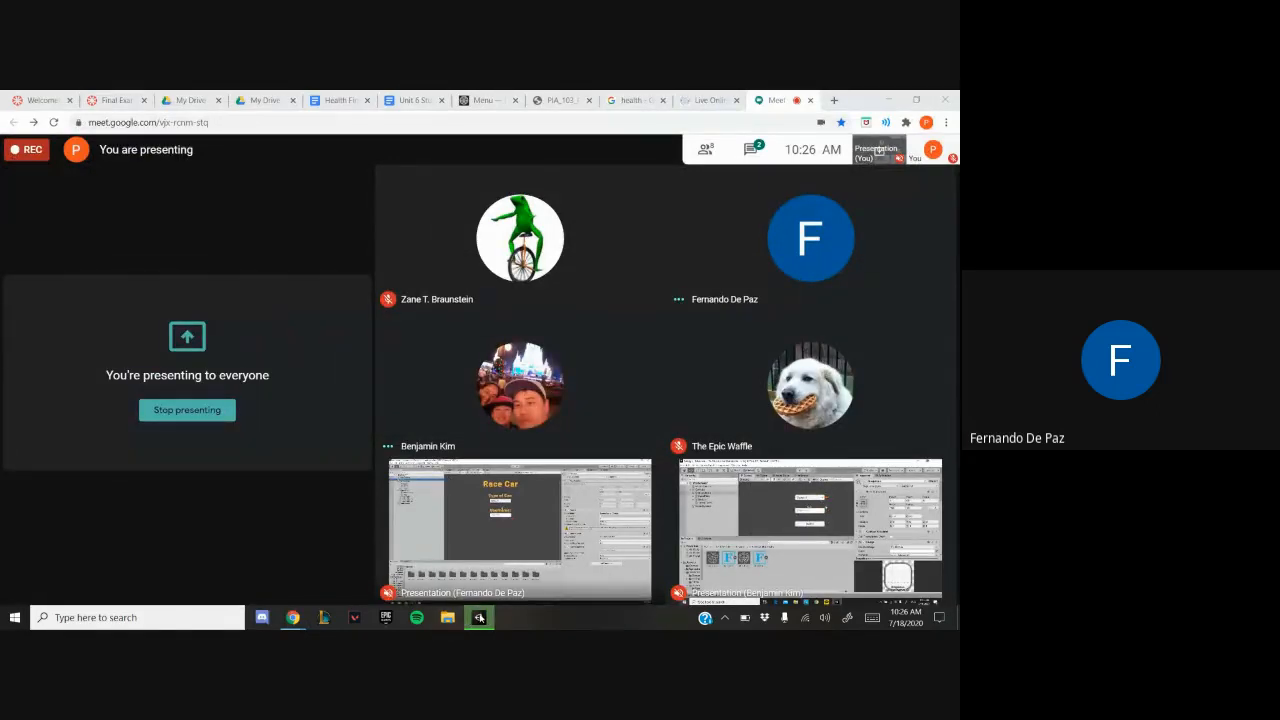
click(480, 618)
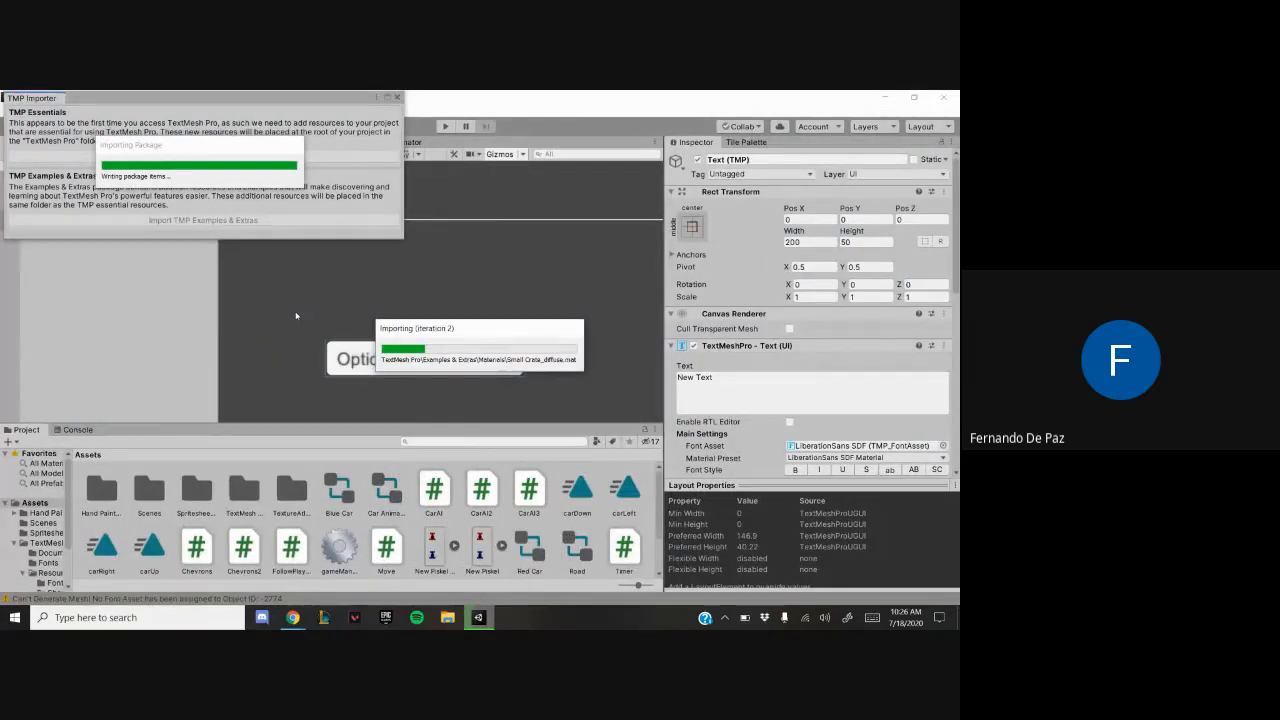
click(397, 97)
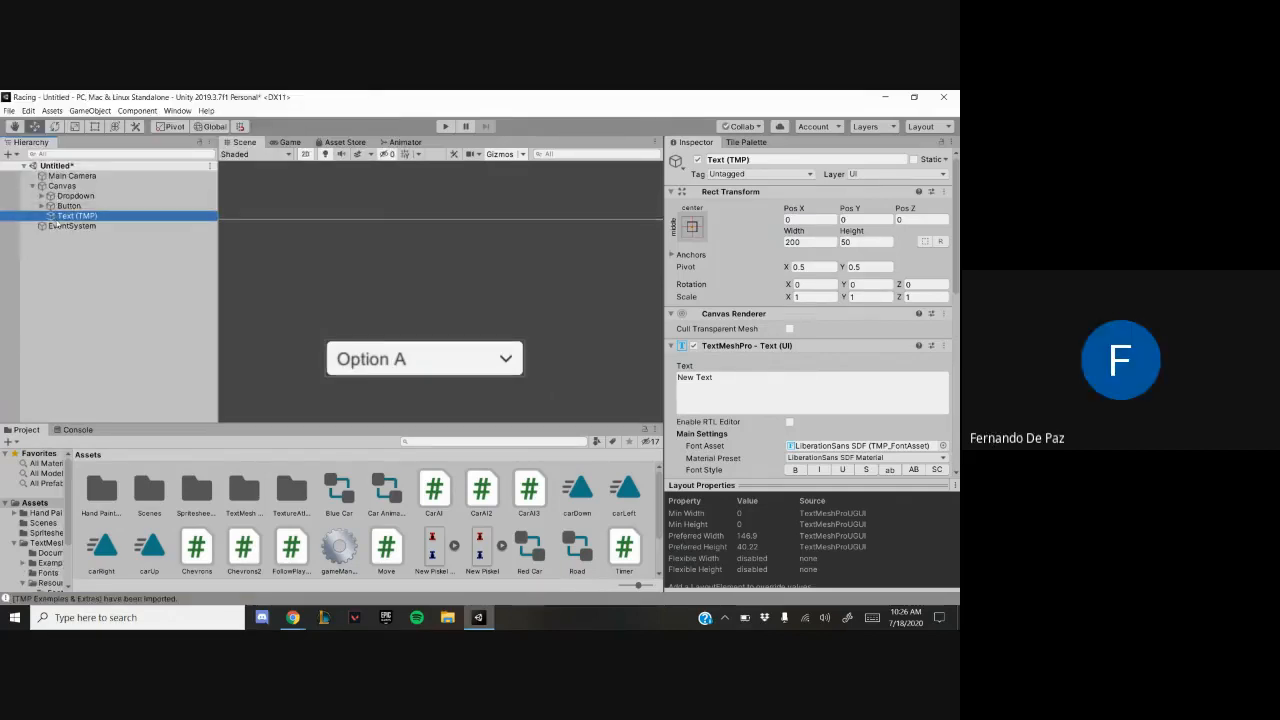
Move the new TextMeshPro text straight up from the button to above the dropdown
scroll(772, 386, down, 5)
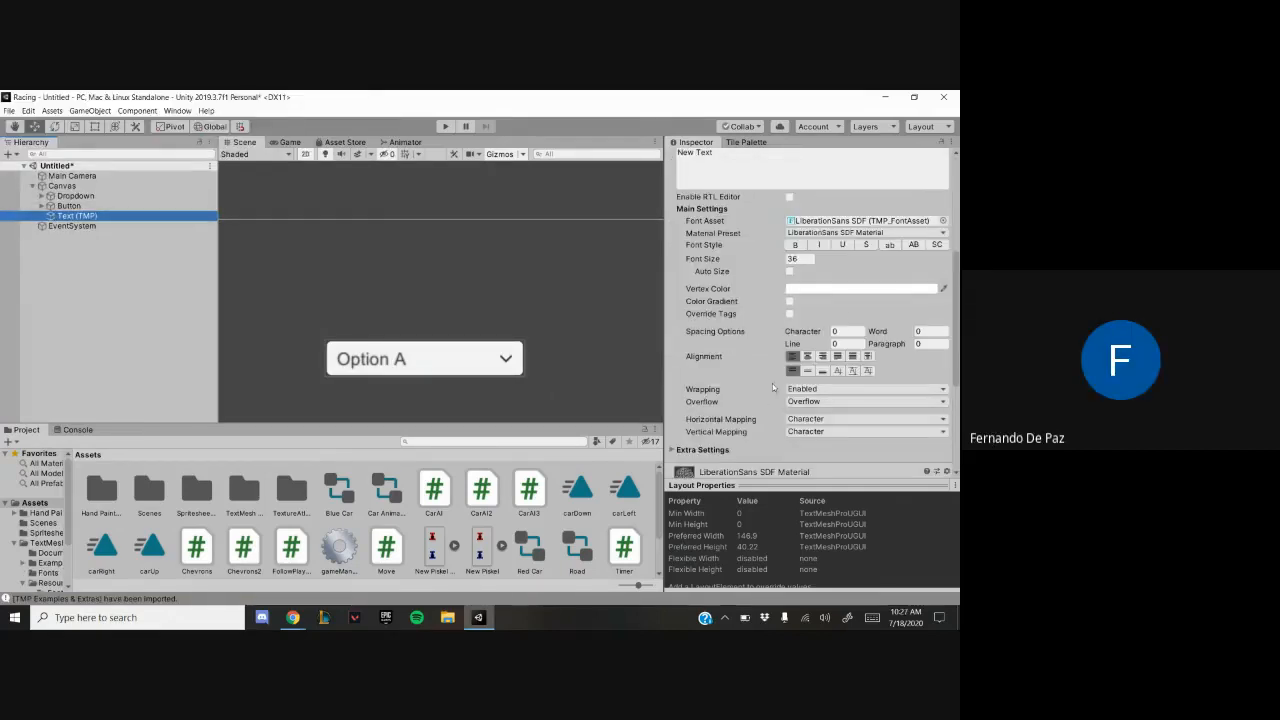
click(800, 258)
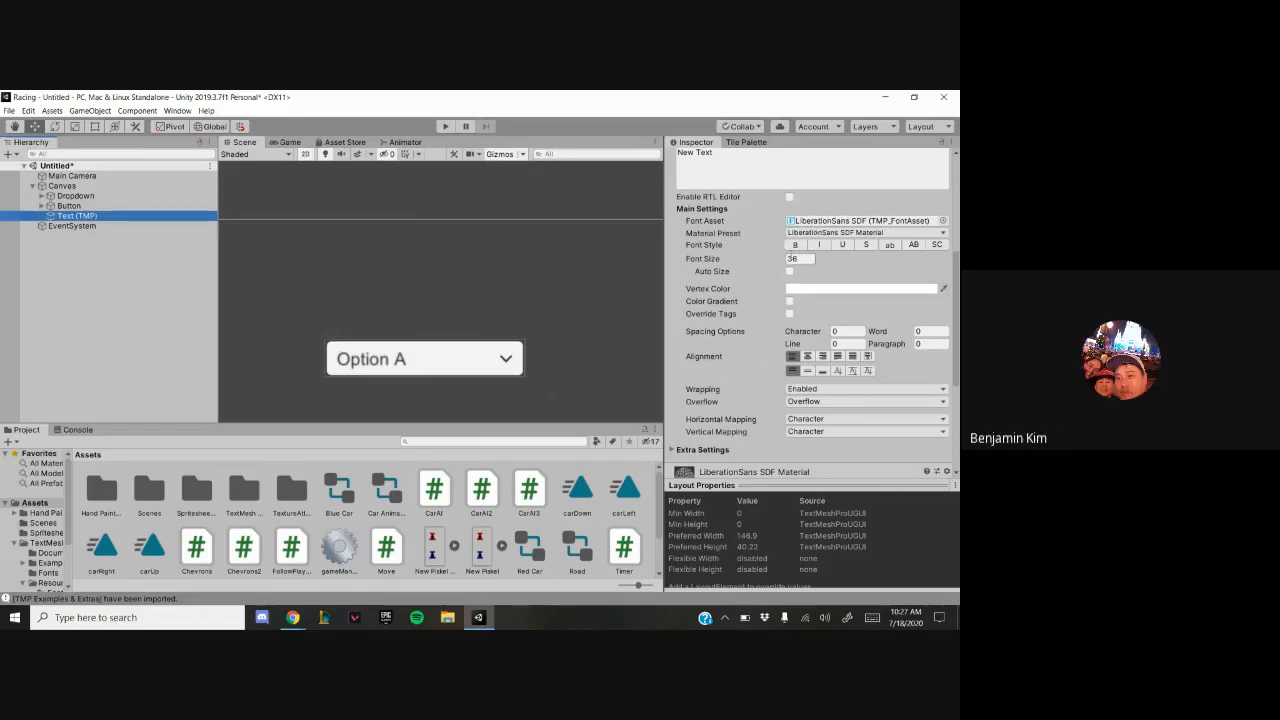
click(942, 220)
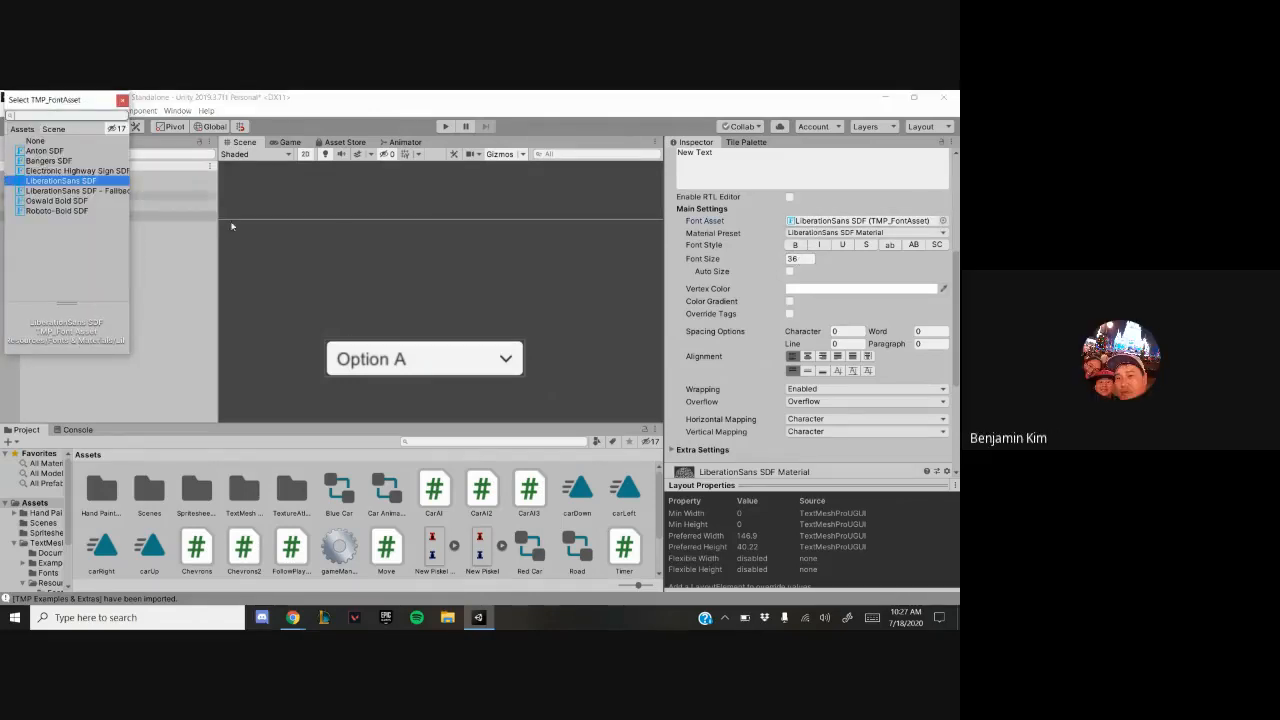
scroll(351, 229, down, 5)
click(393, 345)
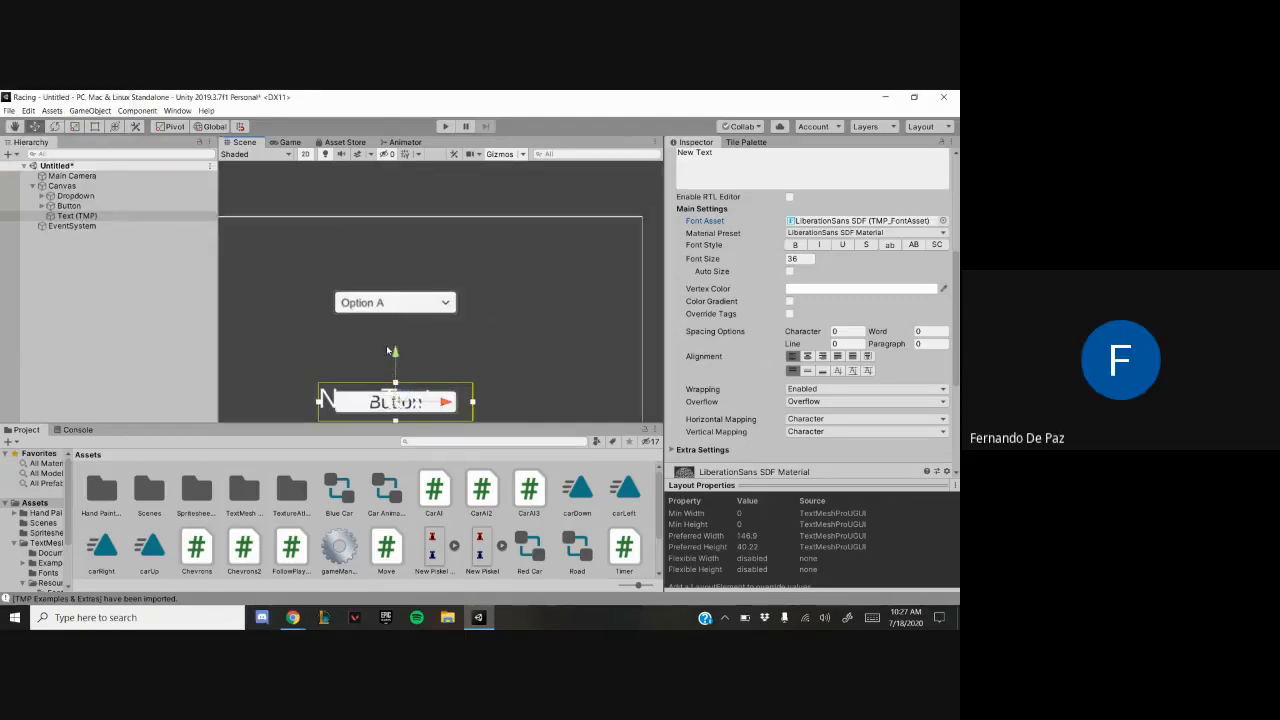
drag(393, 345, 382, 190)
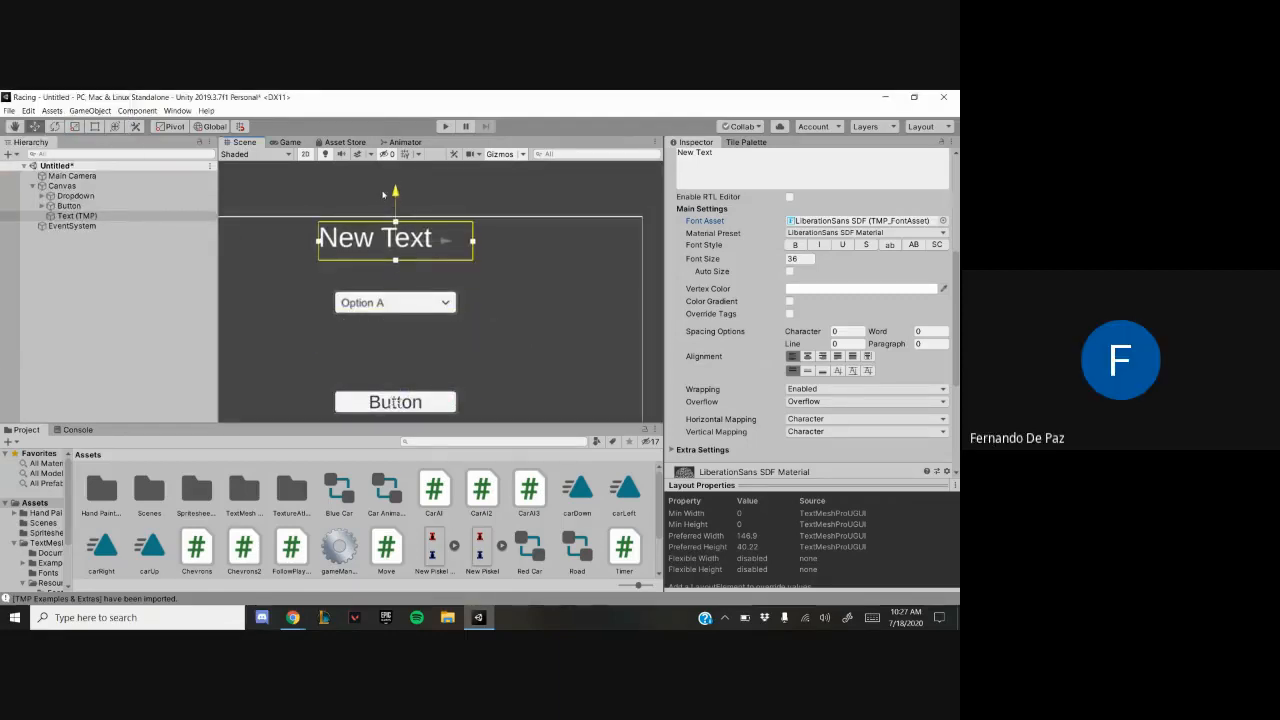
Try the Anton SDF, Bangers SDF and Electronic Highway Sign SDF font assets on the new text
click(942, 220)
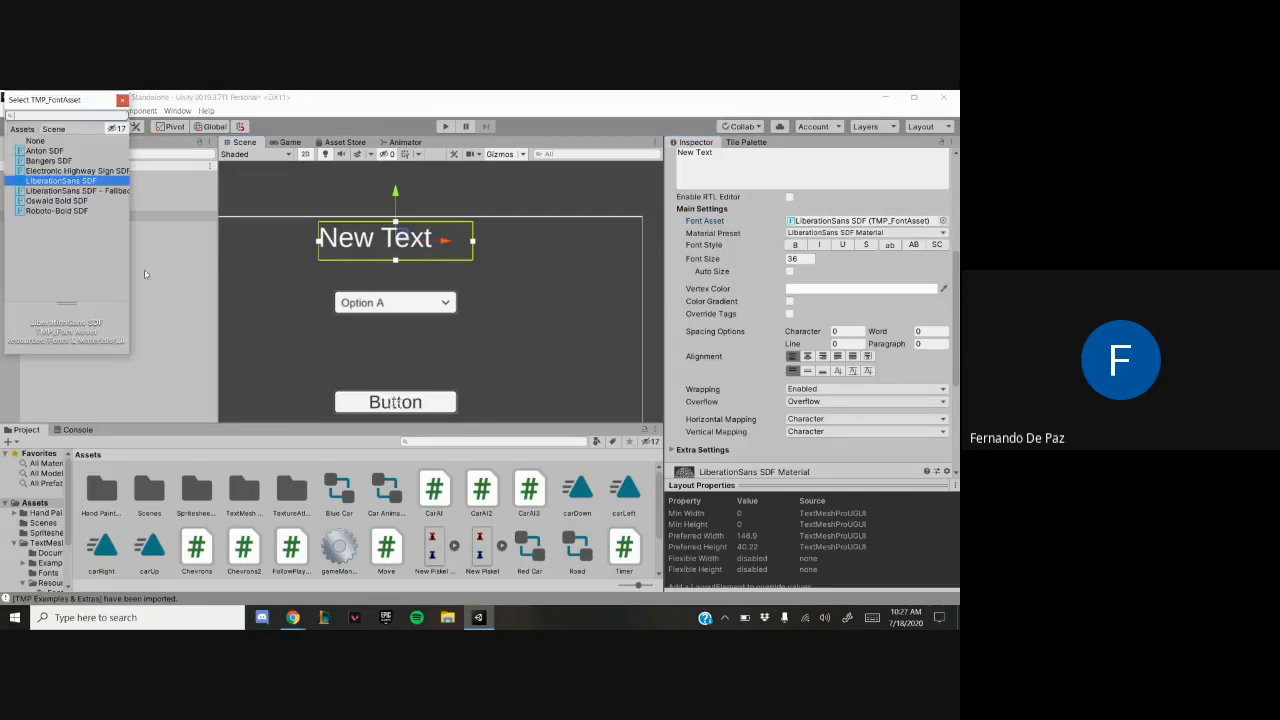
click(86, 151)
click(83, 160)
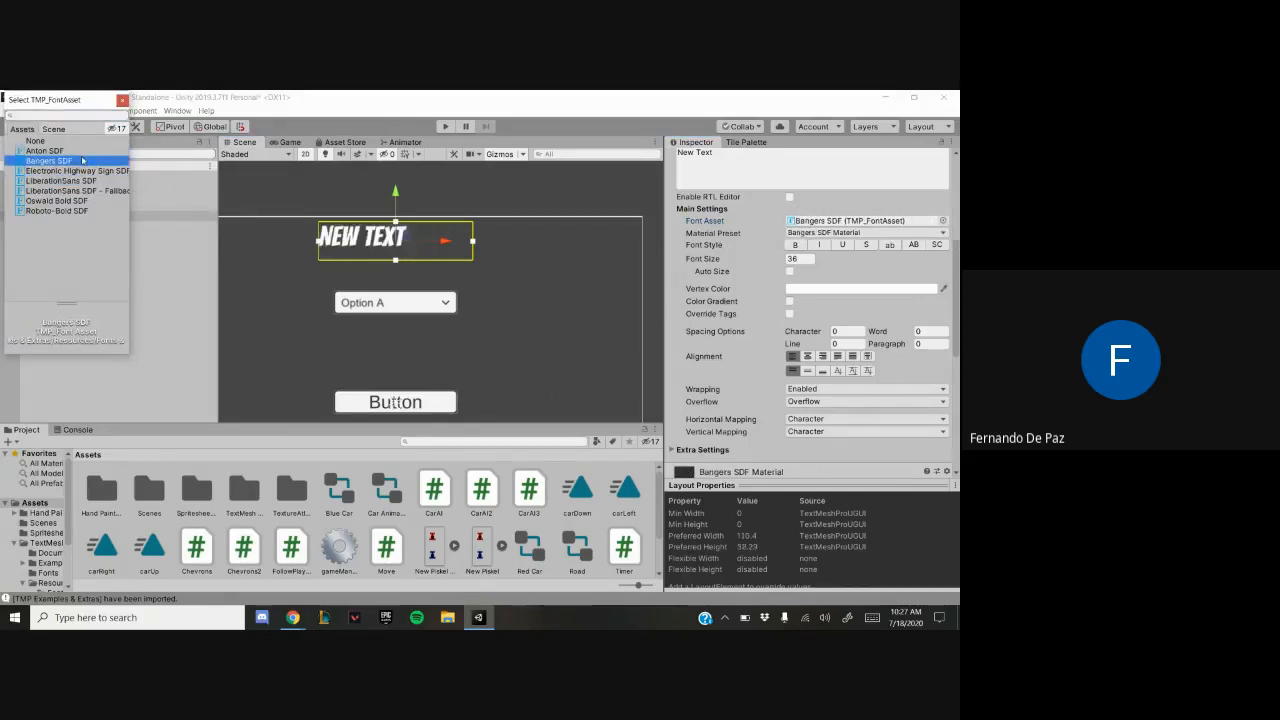
click(80, 171)
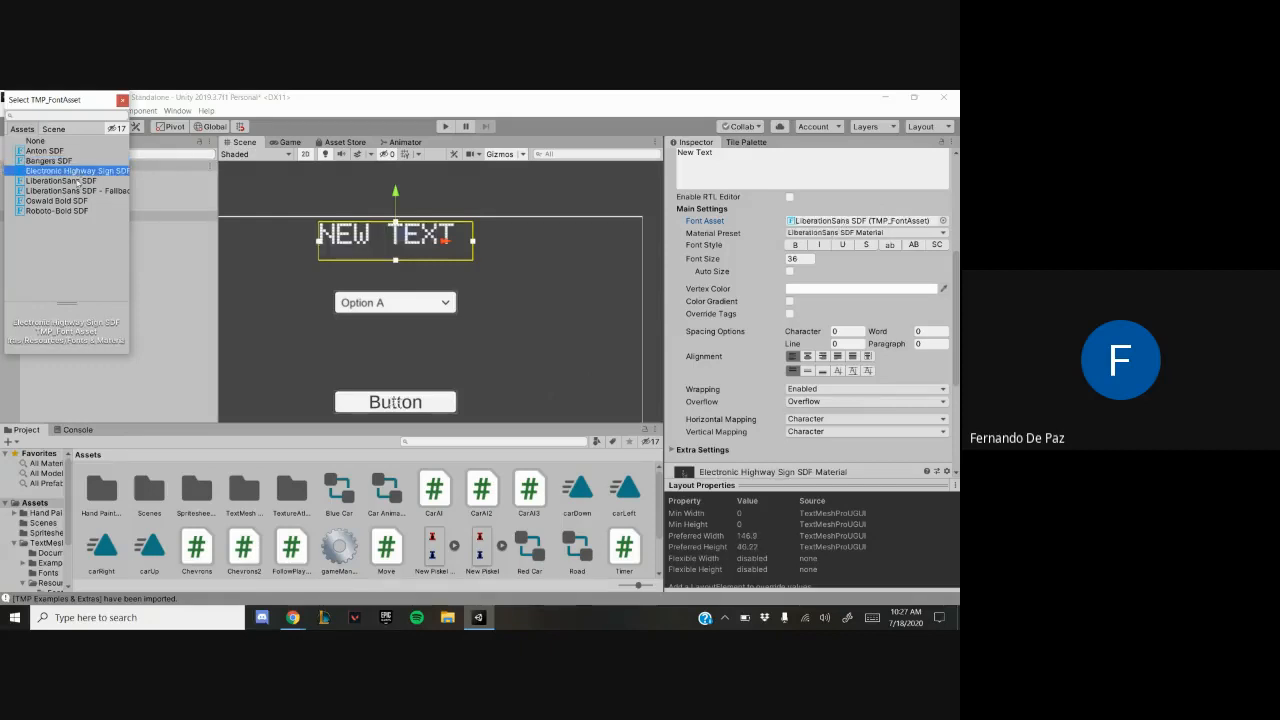
Try the LiberationSans, Electronic Highway Sign, Oswald Bold and Roboto-Bold font assets on the Text (TMP) object
click(78, 181)
click(76, 172)
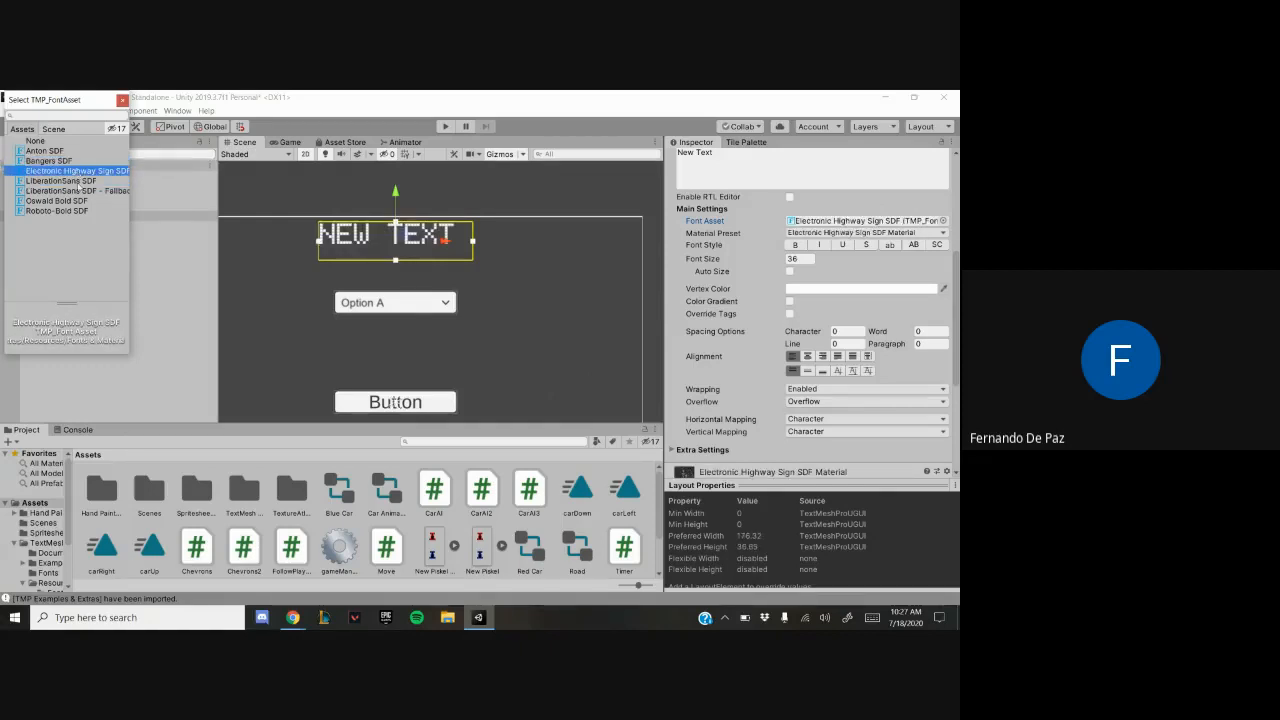
click(80, 191)
click(78, 201)
click(78, 211)
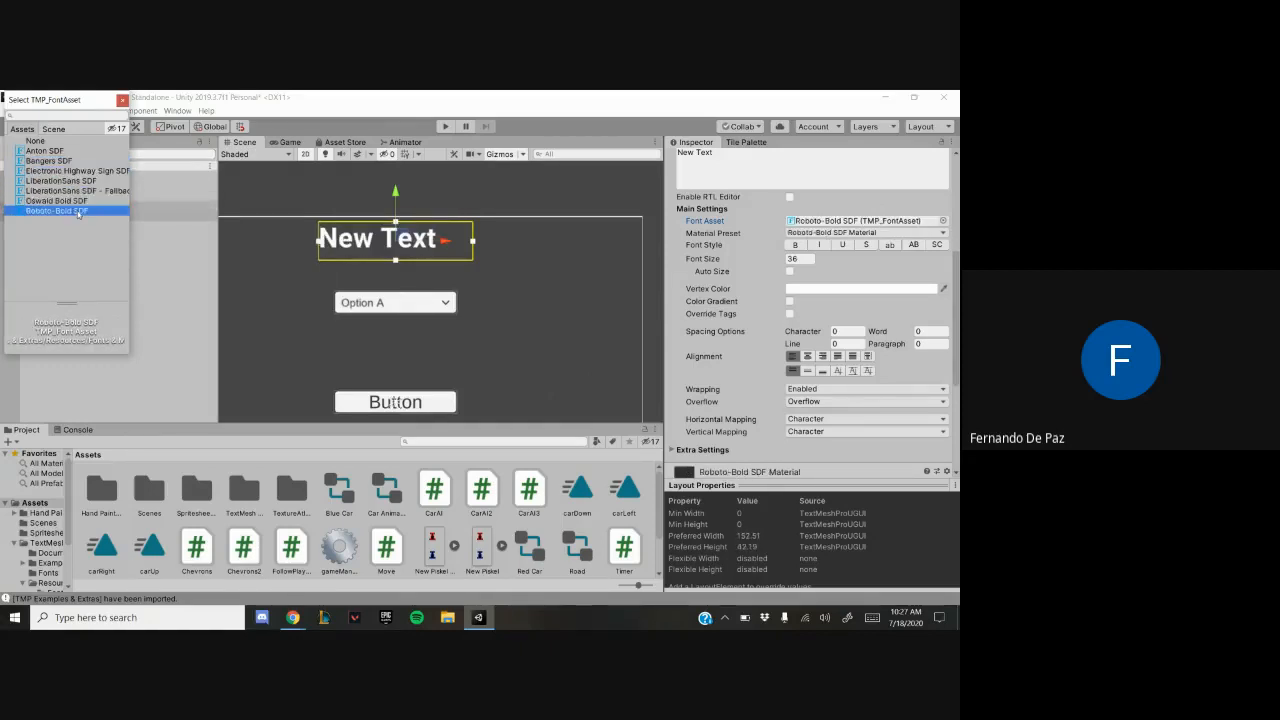
click(122, 100)
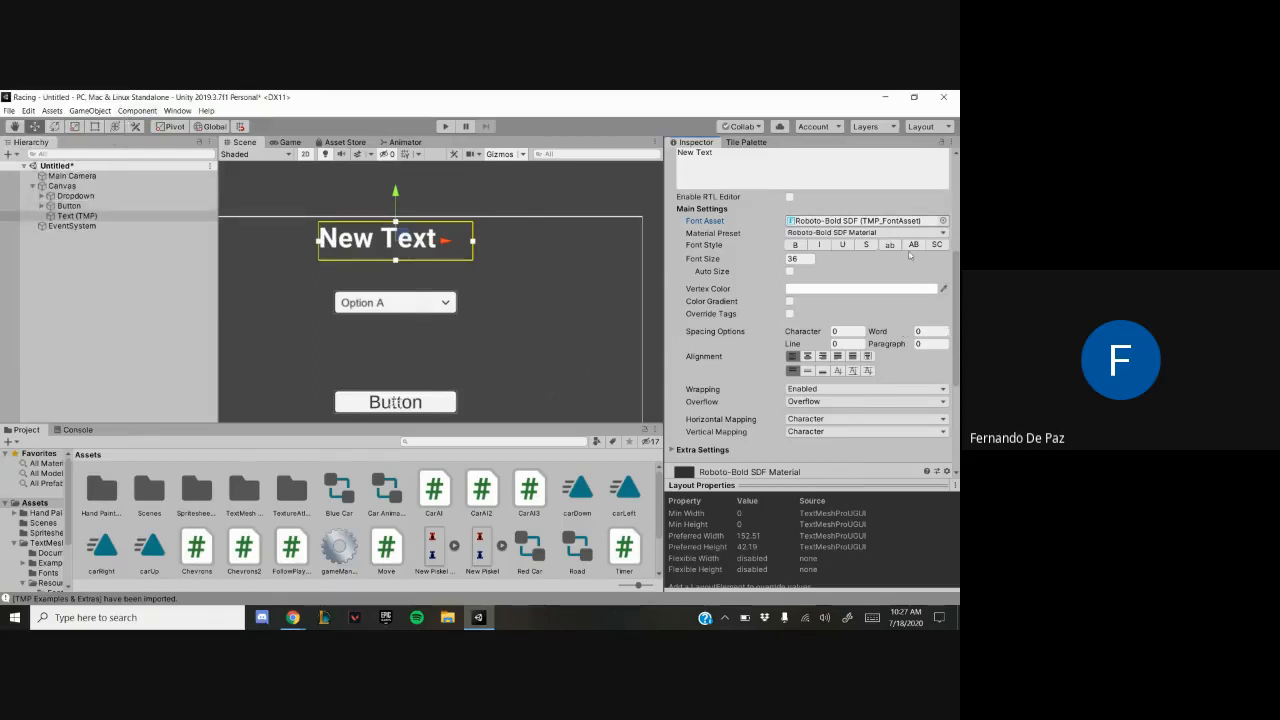
Compare the Bangers font on the Text (TMP) object and set its font asset to Electronic Highway Sign SDF
click(907, 221)
click(942, 220)
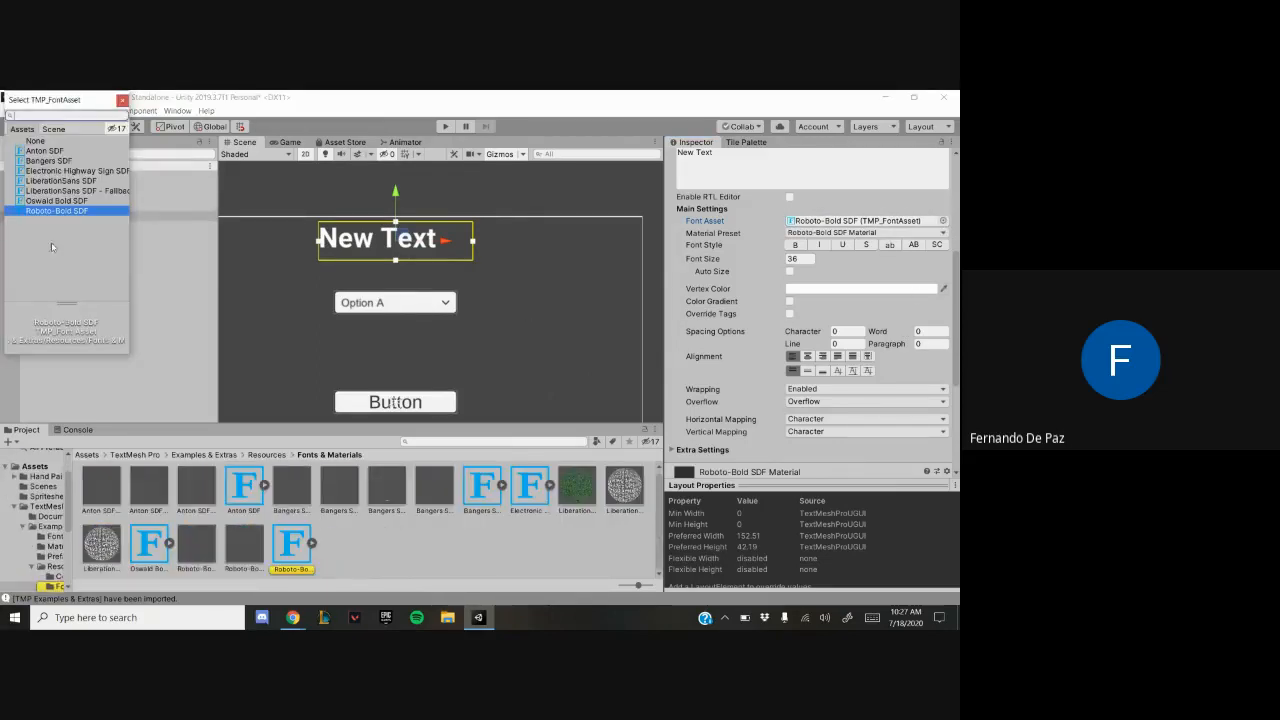
click(57, 171)
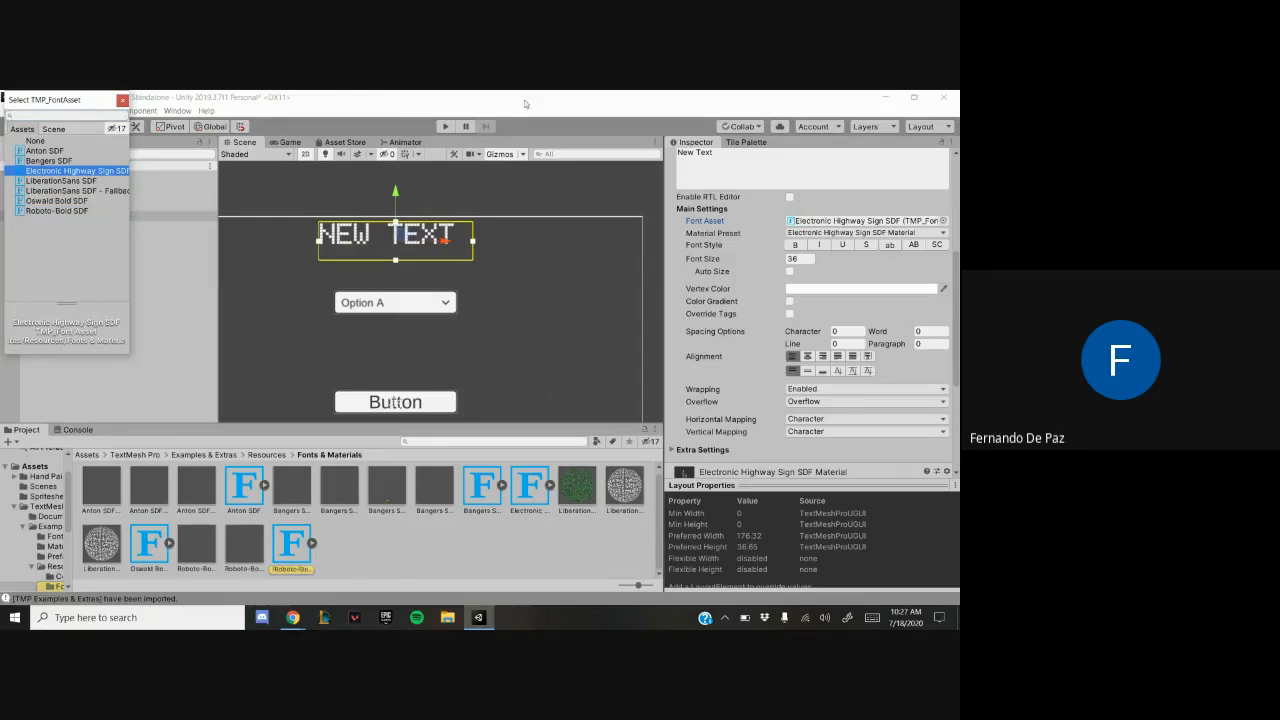
click(45, 161)
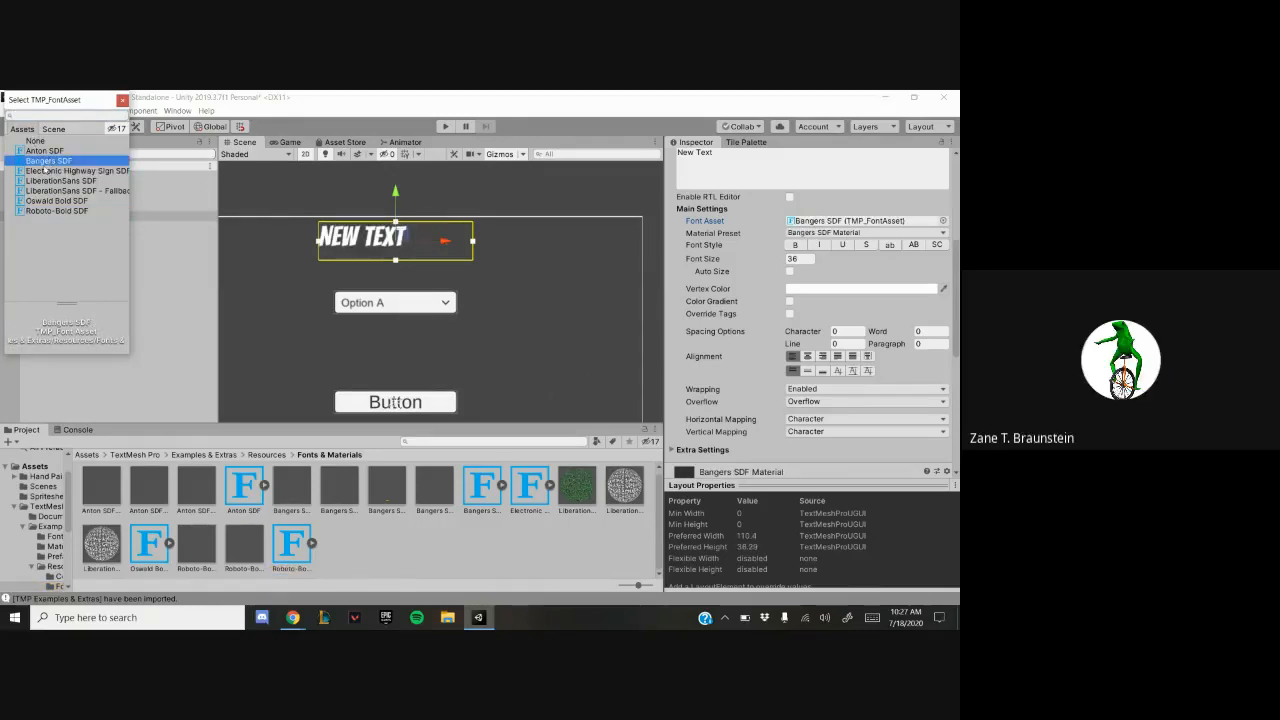
click(42, 171)
click(122, 100)
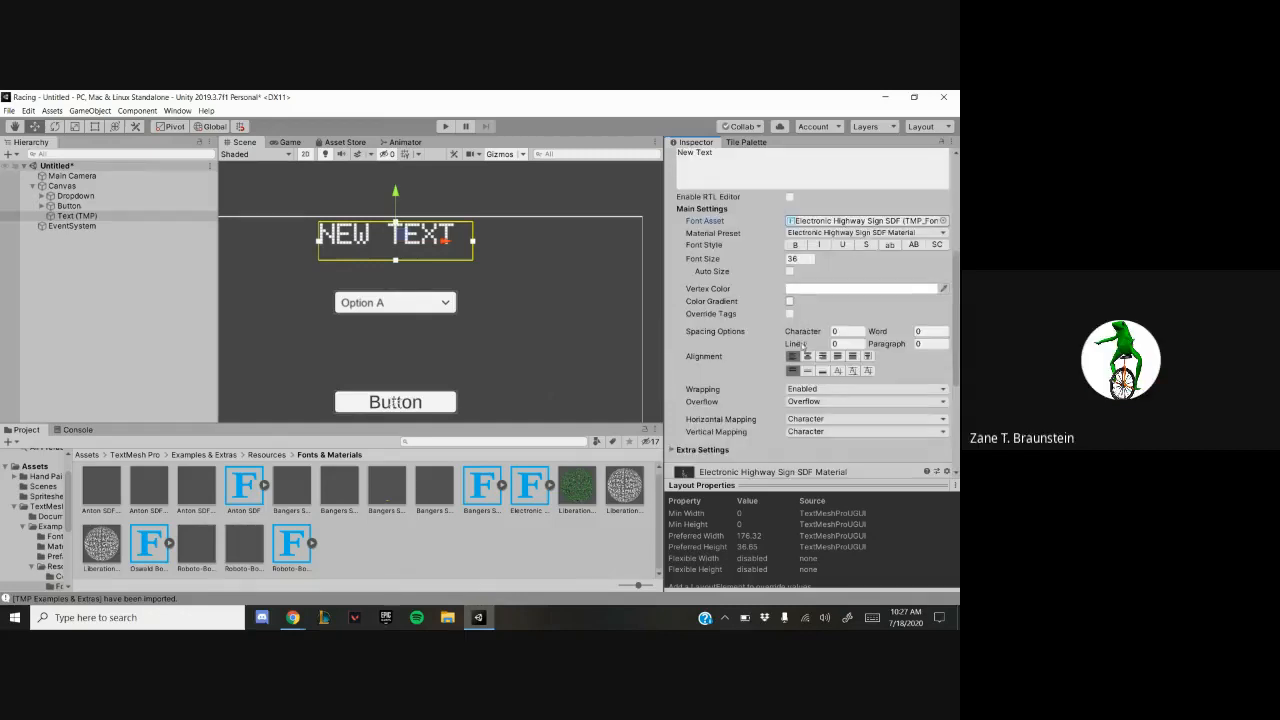
Enable the text's color gradient and set its top-left corner color to #003BFFFF
scroll(832, 395, down, 3)
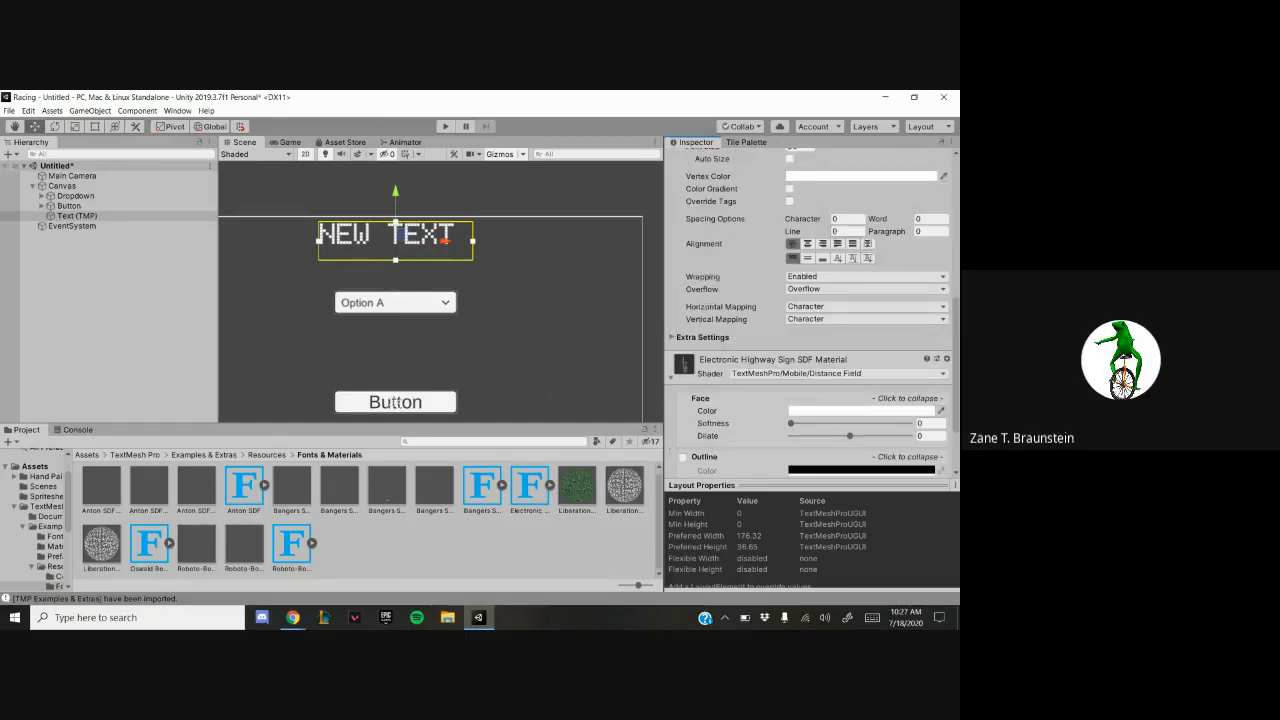
scroll(811, 270, up, 3)
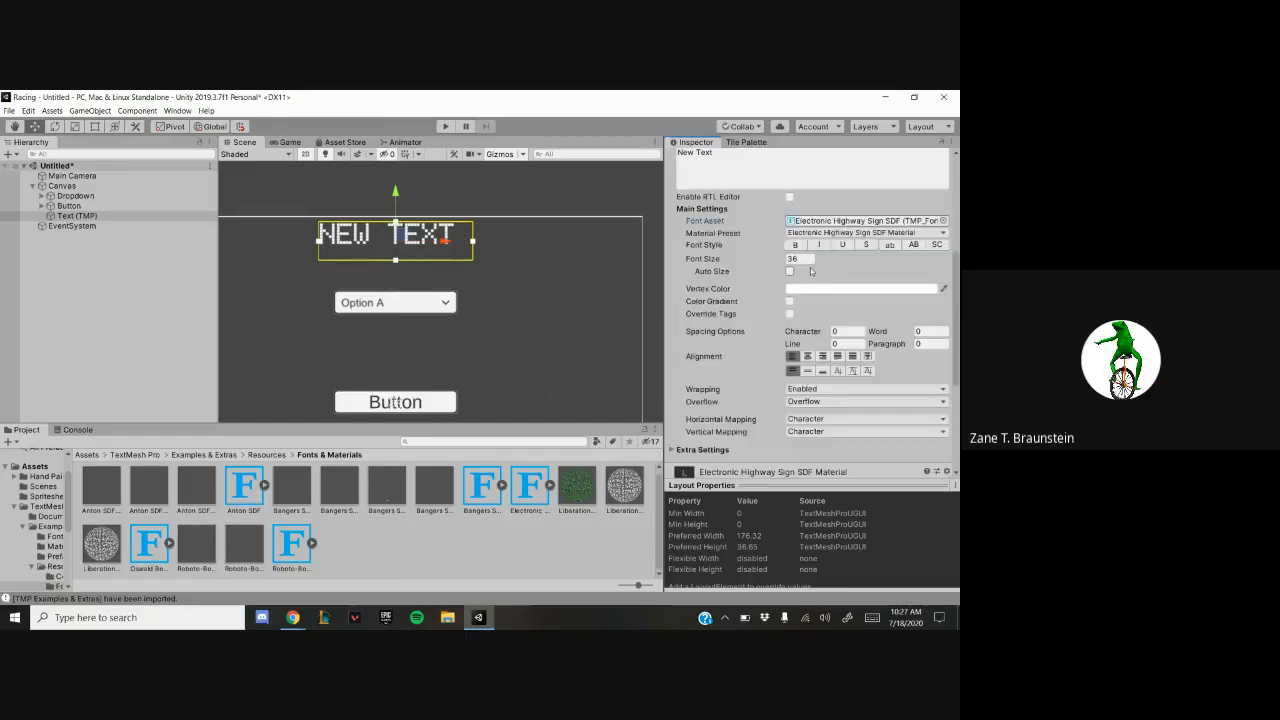
click(790, 301)
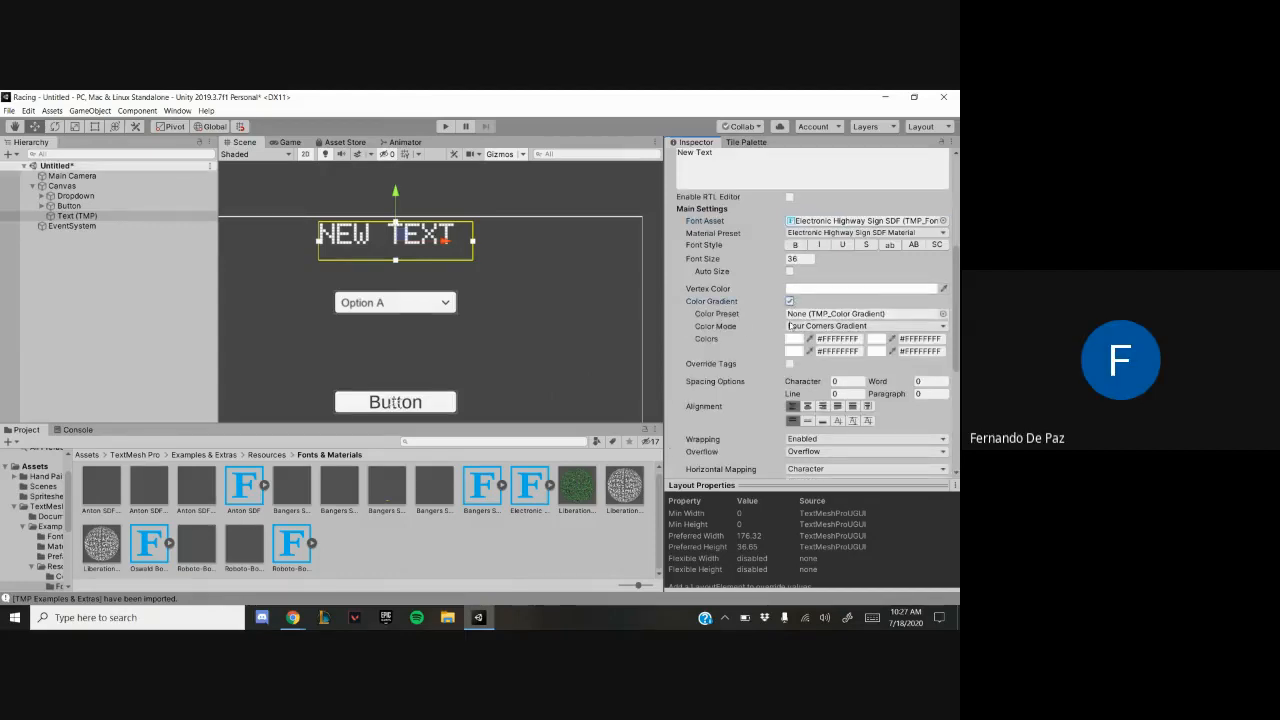
click(836, 339)
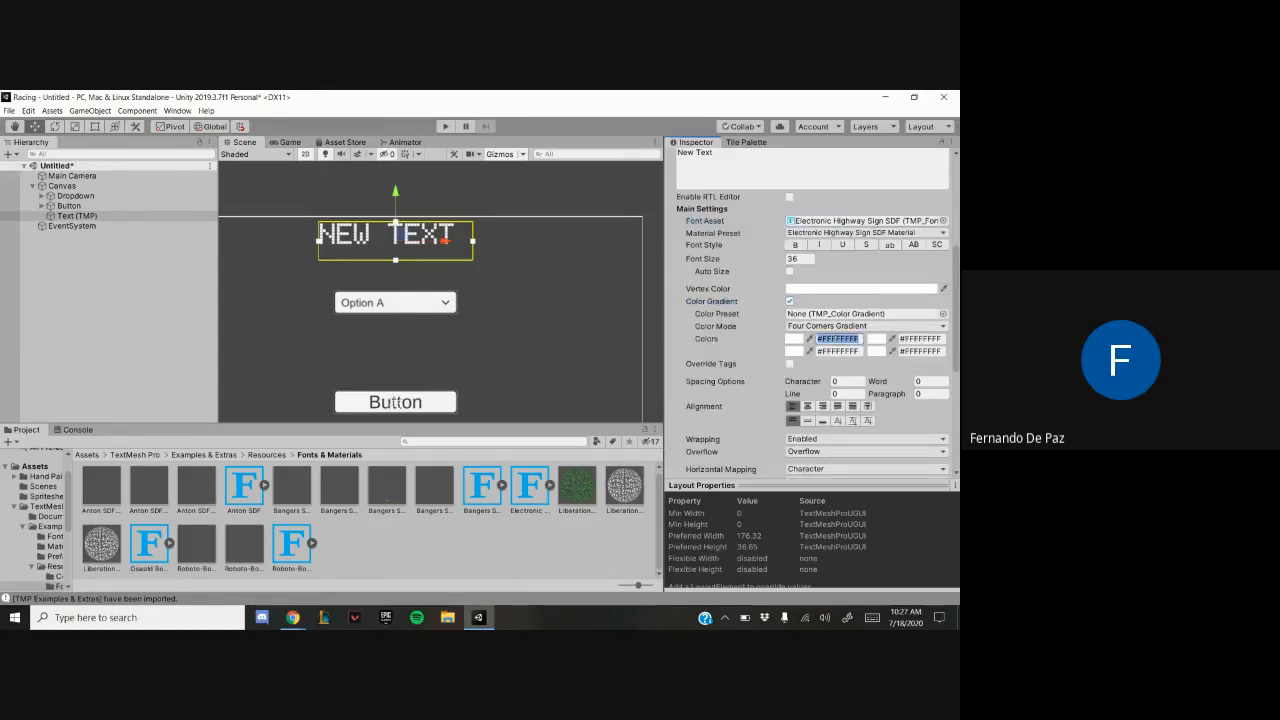
click(832, 338)
text(00)
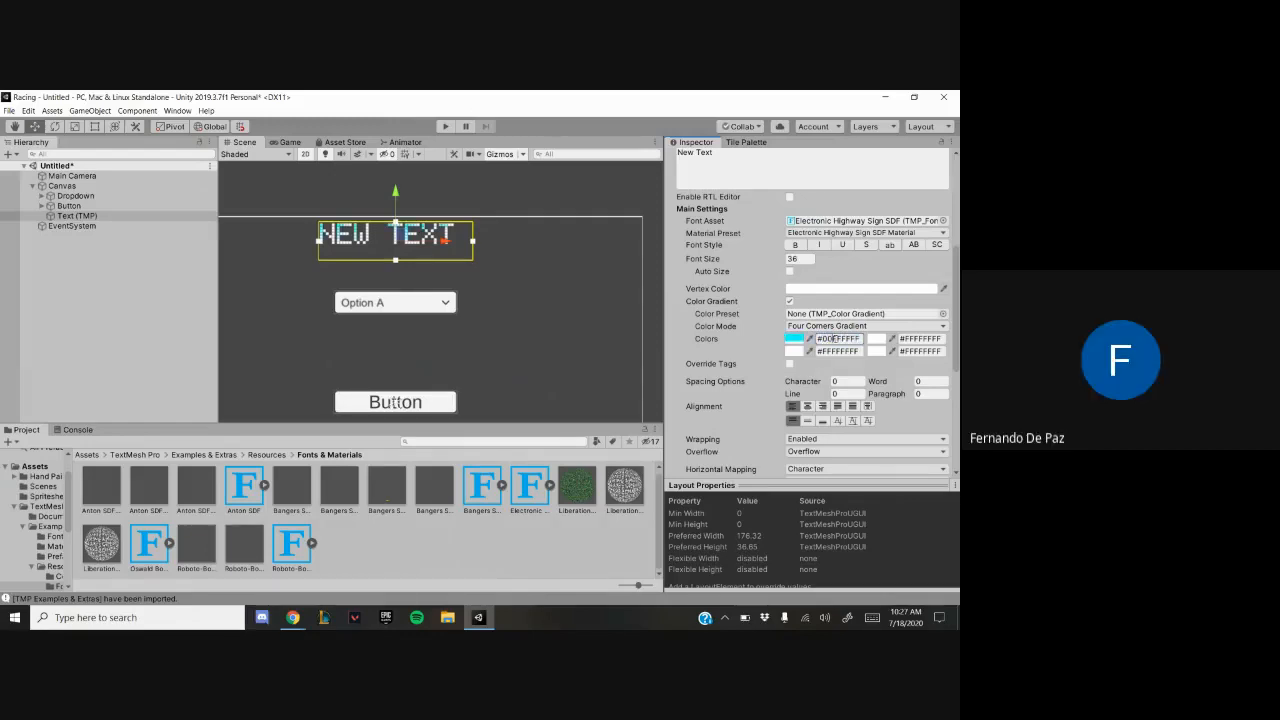
text(3)
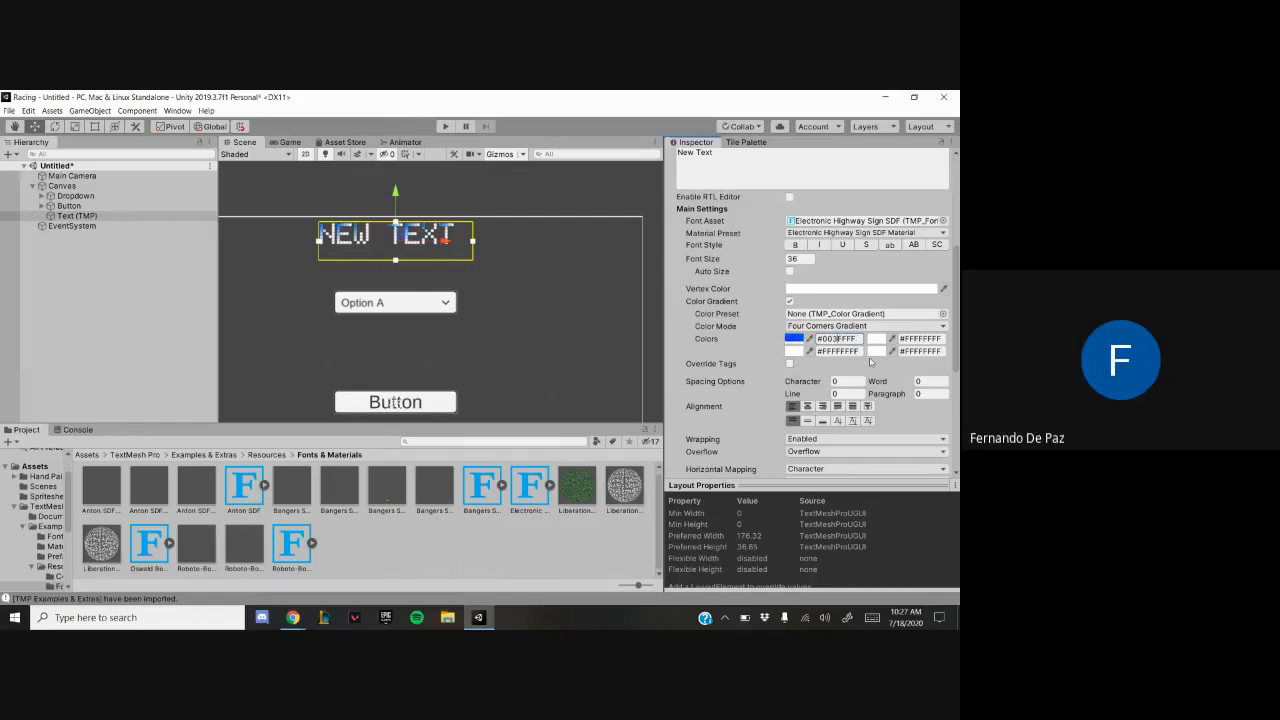
text(B)
Set the gradient's bottom-left corner color to #00F3FFFF
click(852, 352)
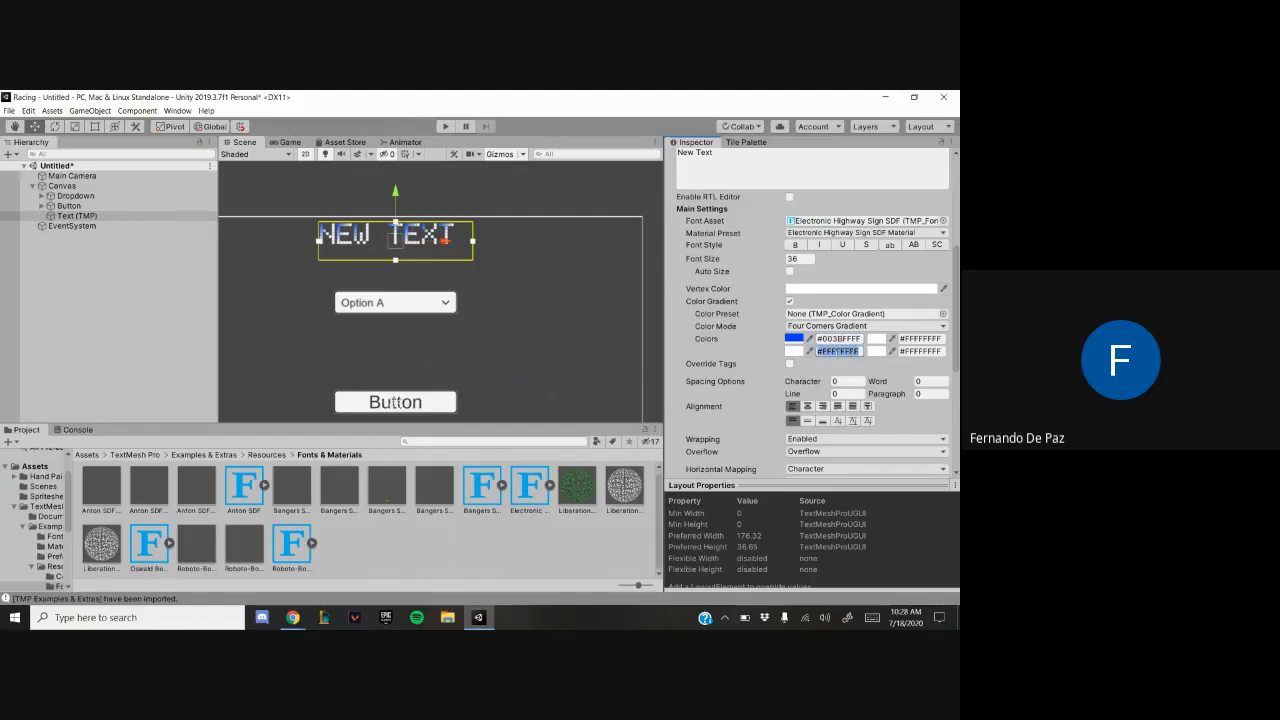
text(#0)
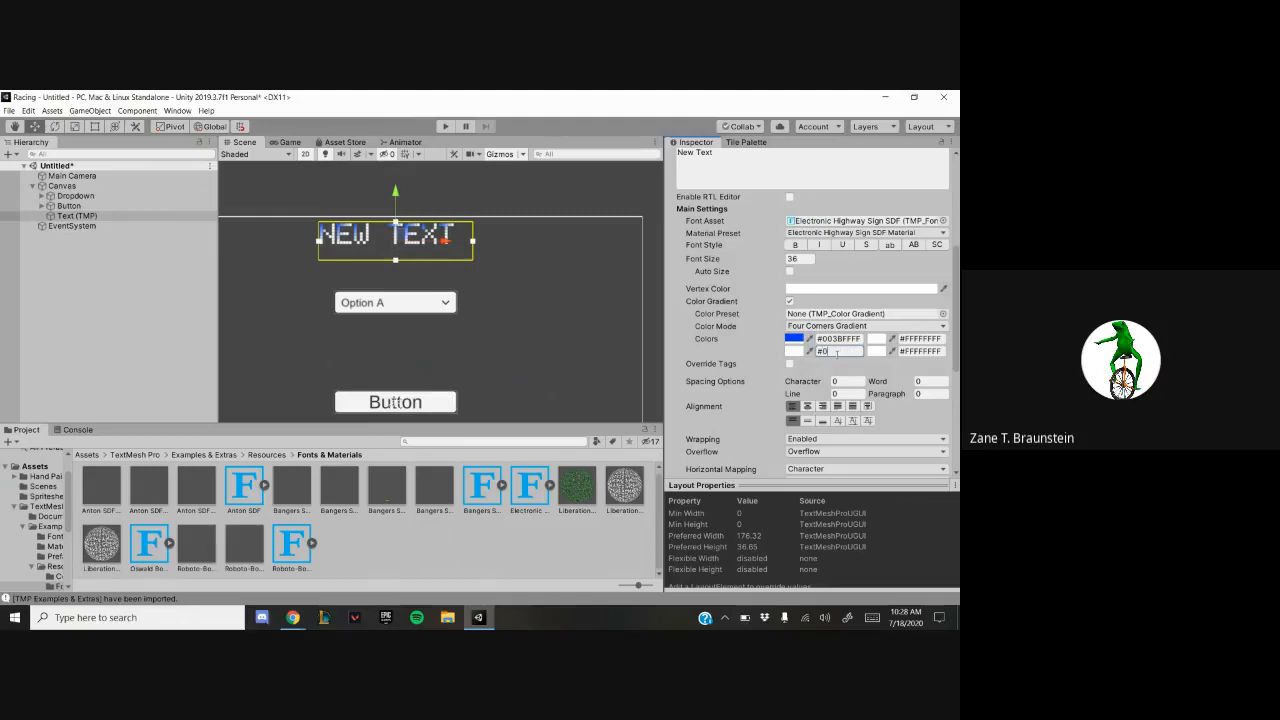
text(0f3ffff)
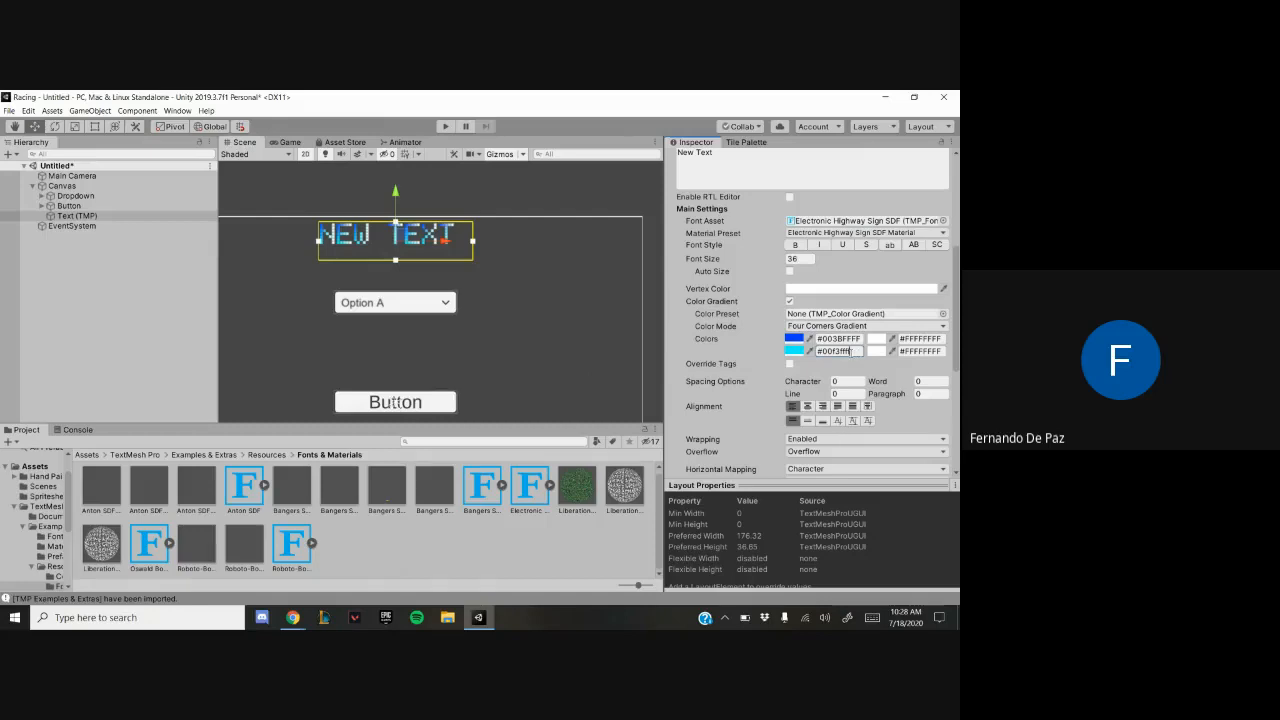
Set the gradient's top-right corner color to #F00223FF
click(877, 339)
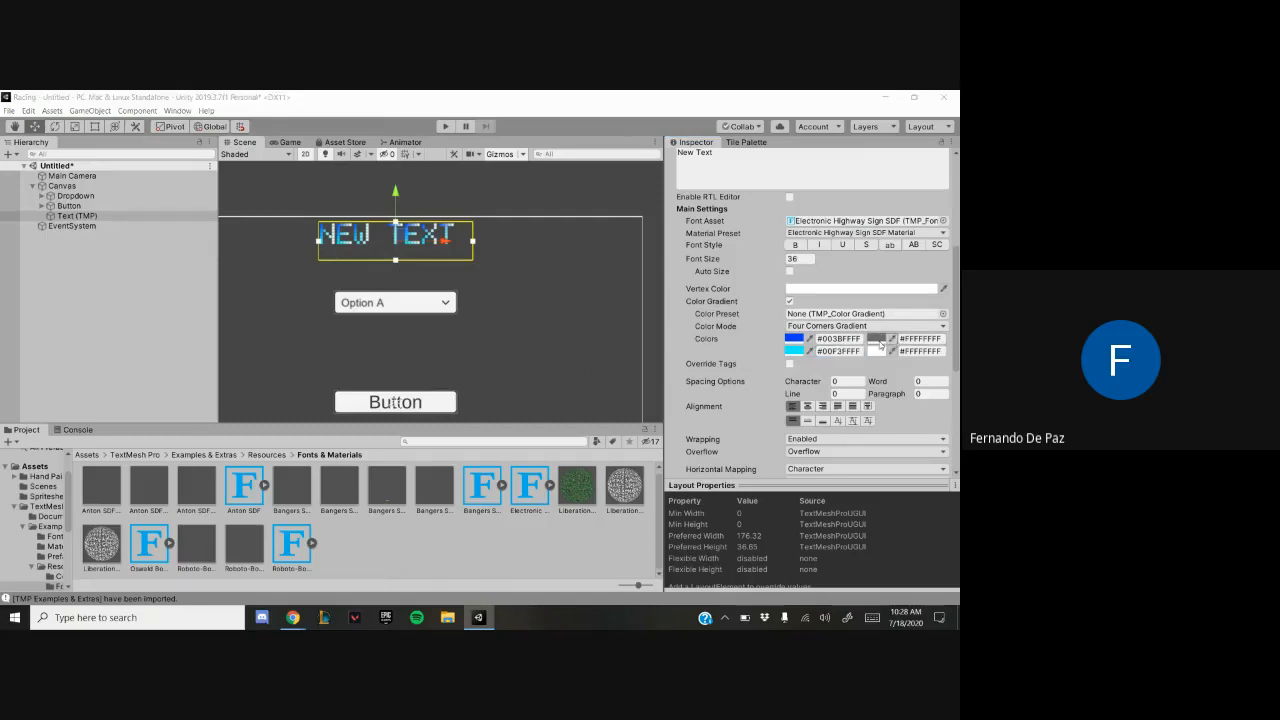
click(921, 339)
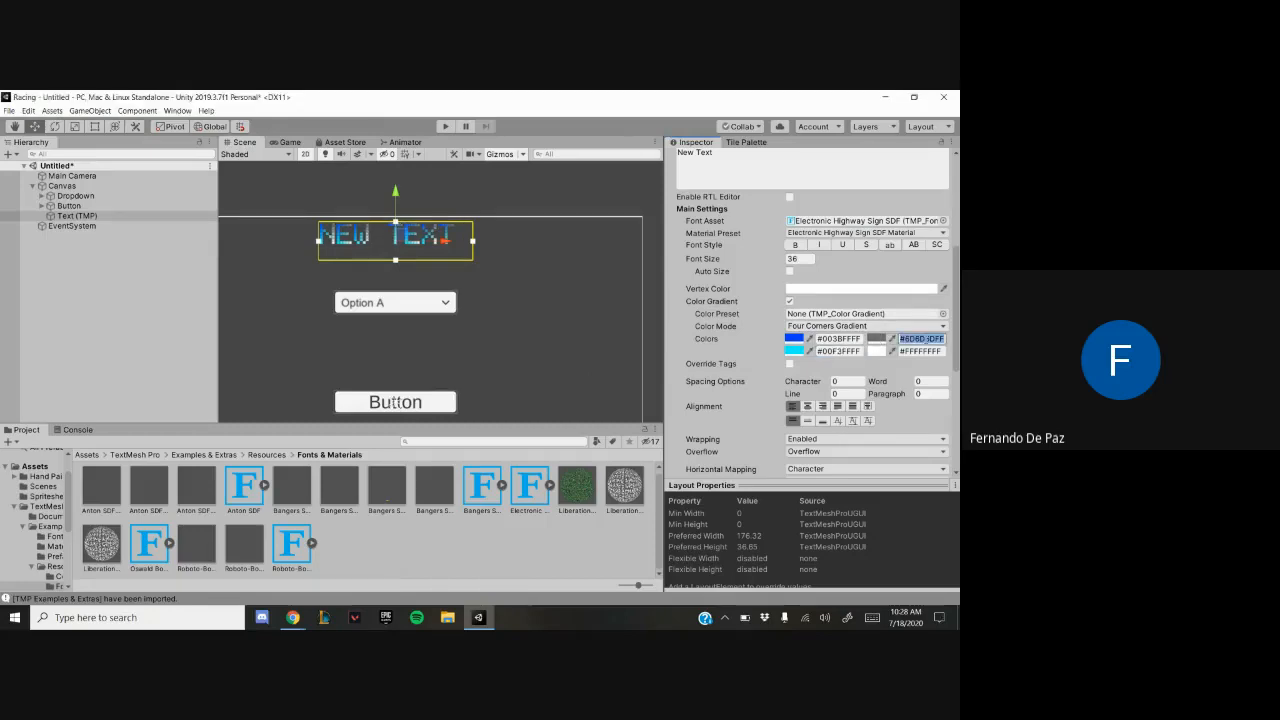
text(#)
text(F00223)
key(Tab)
click(916, 327)
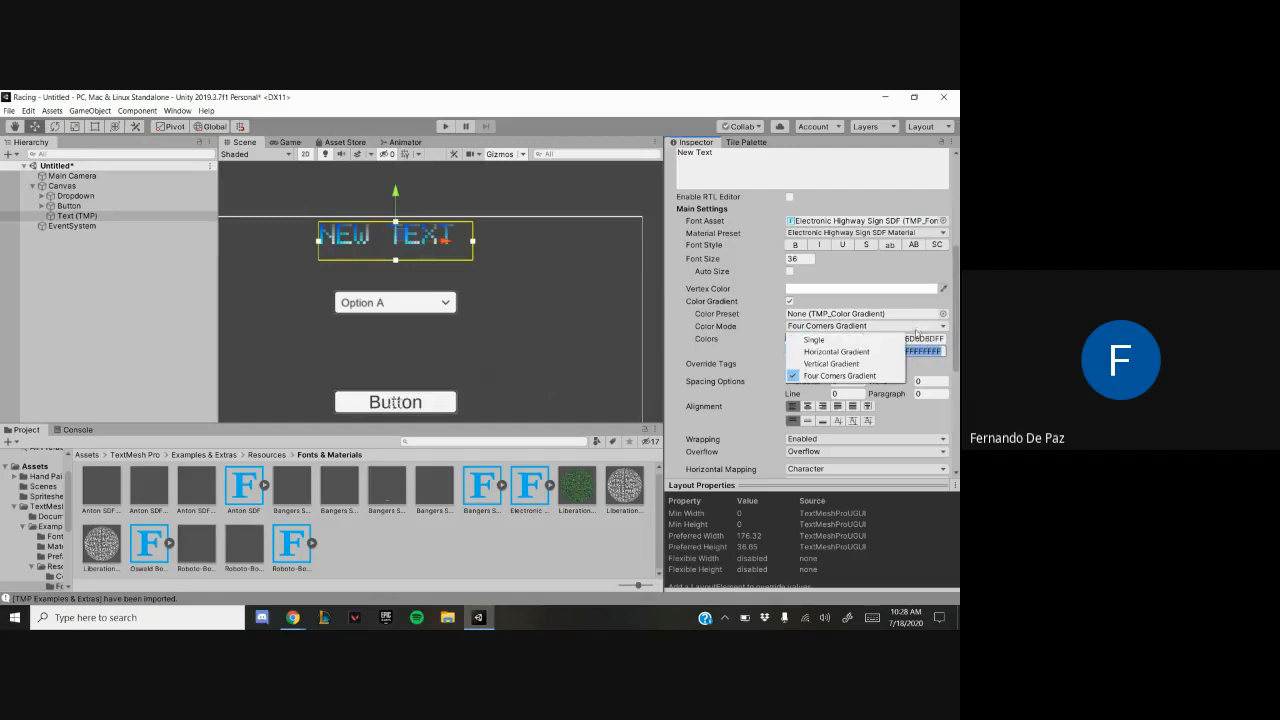
click(914, 341)
click(916, 339)
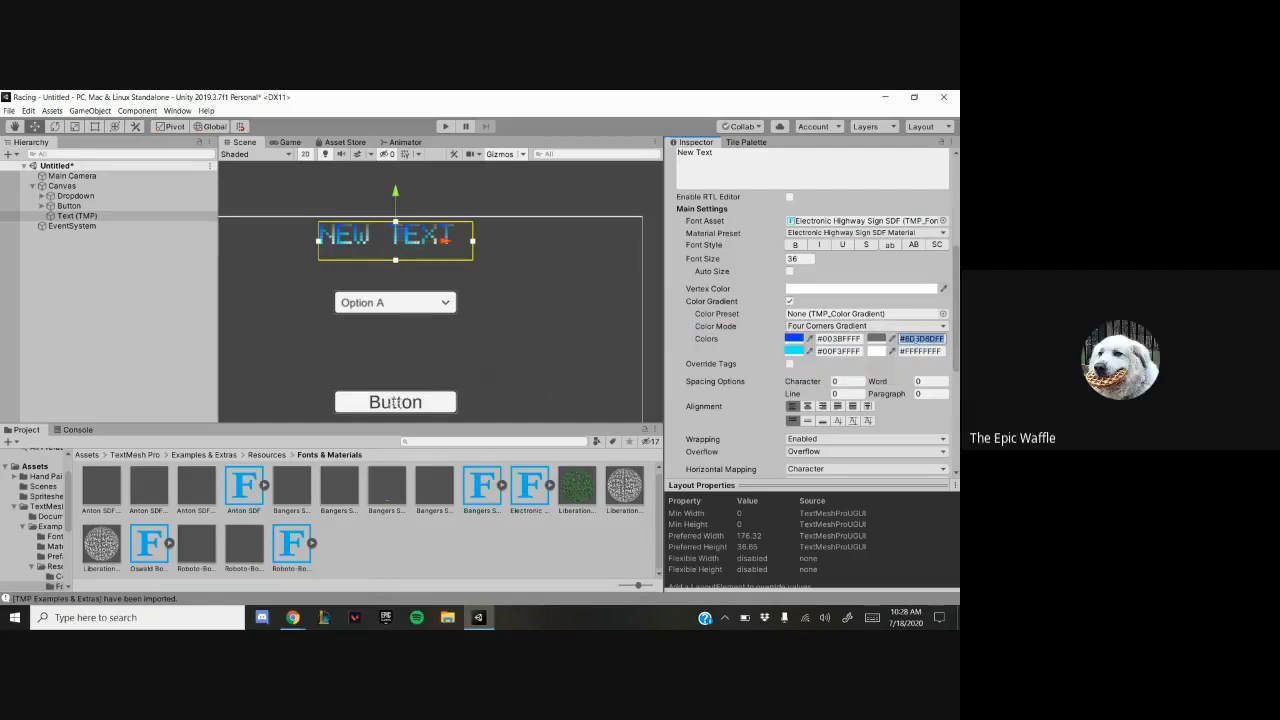
text(#F00223FF)
Set the gradient's bottom-right corner color to #00FFA4FF
click(918, 350)
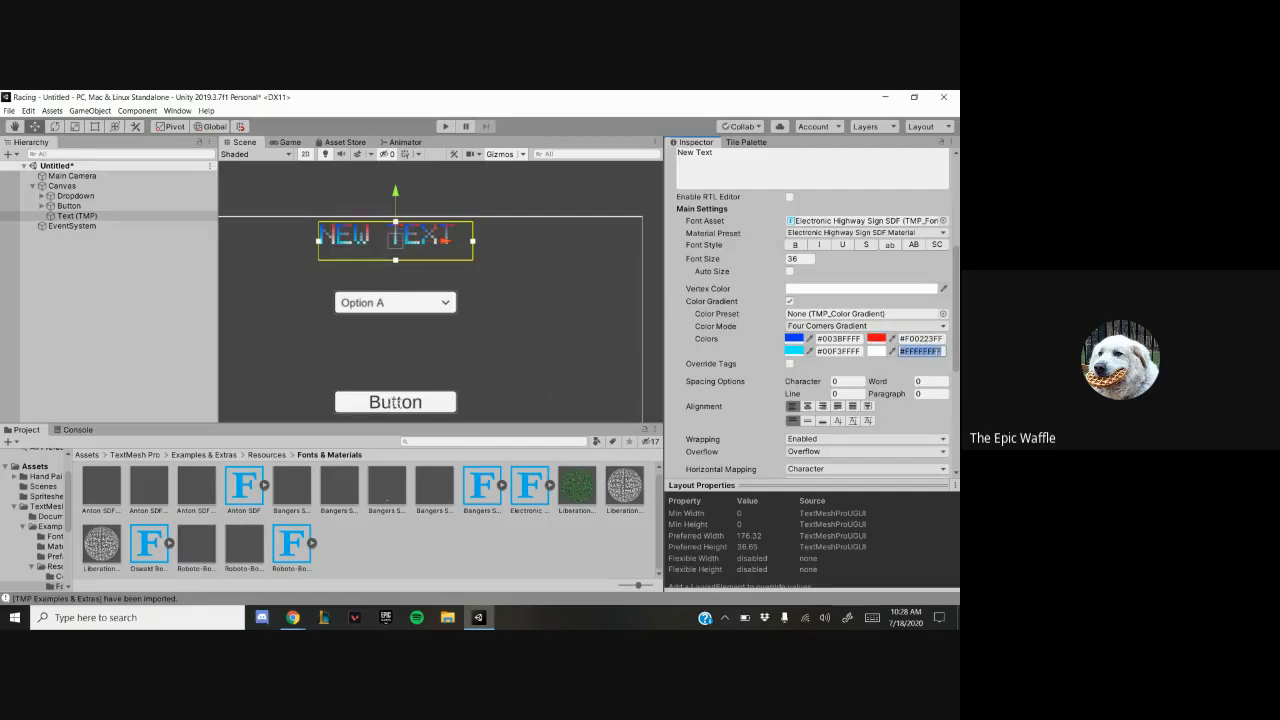
text(#00FFA)
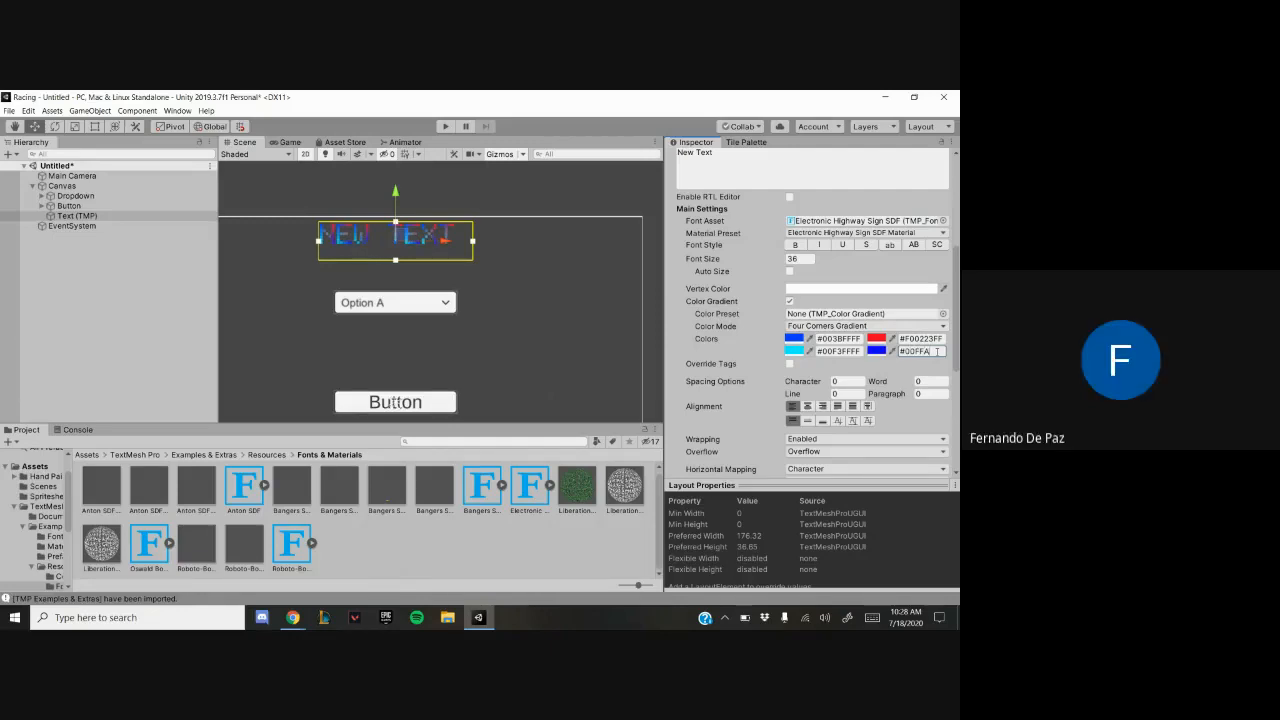
text(4FF)
Try each available font asset on the gradient text, from Bangers and Anton through LiberationSans and Oswald Bold to Roboto-Bold SDF
click(943, 220)
click(48, 160)
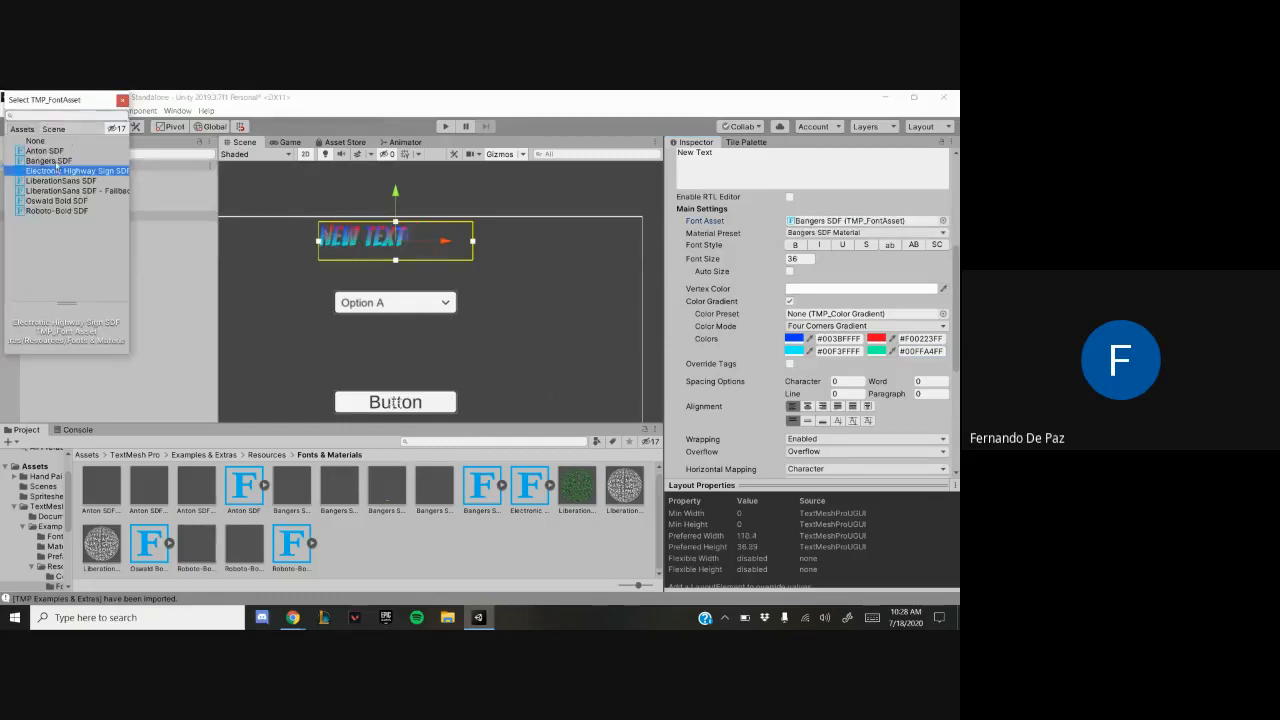
click(45, 151)
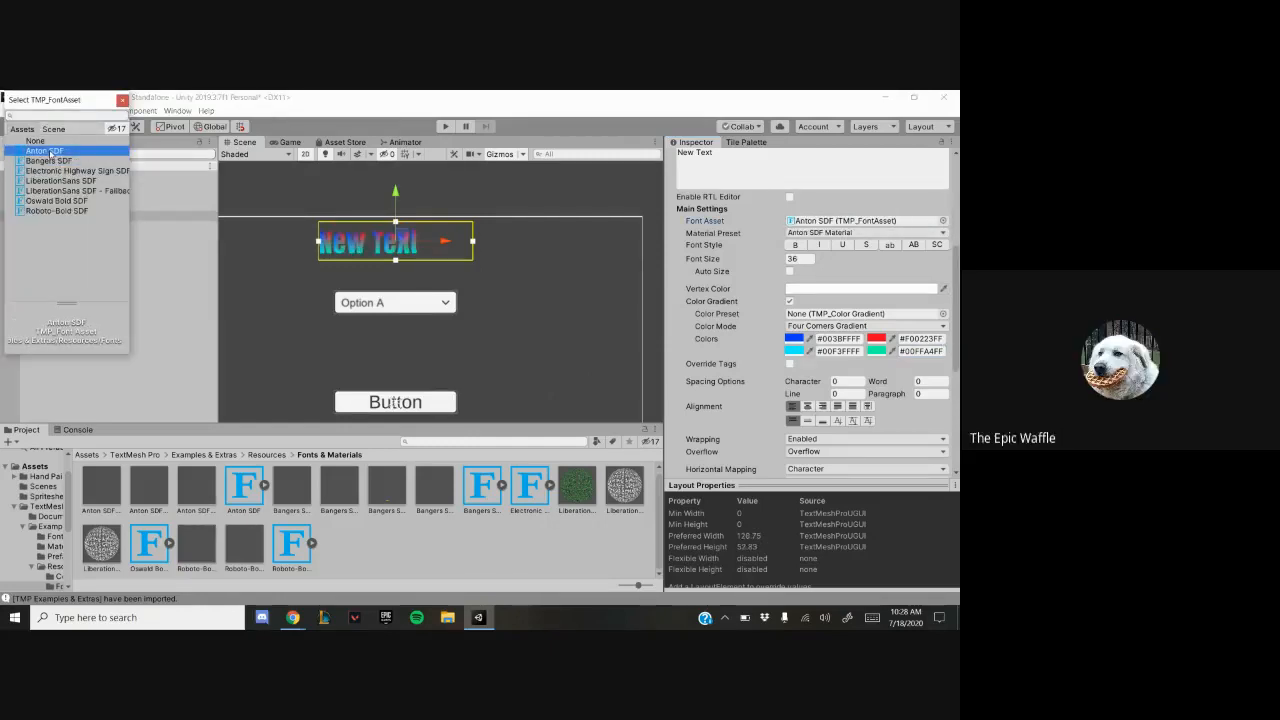
click(52, 171)
click(56, 181)
click(58, 191)
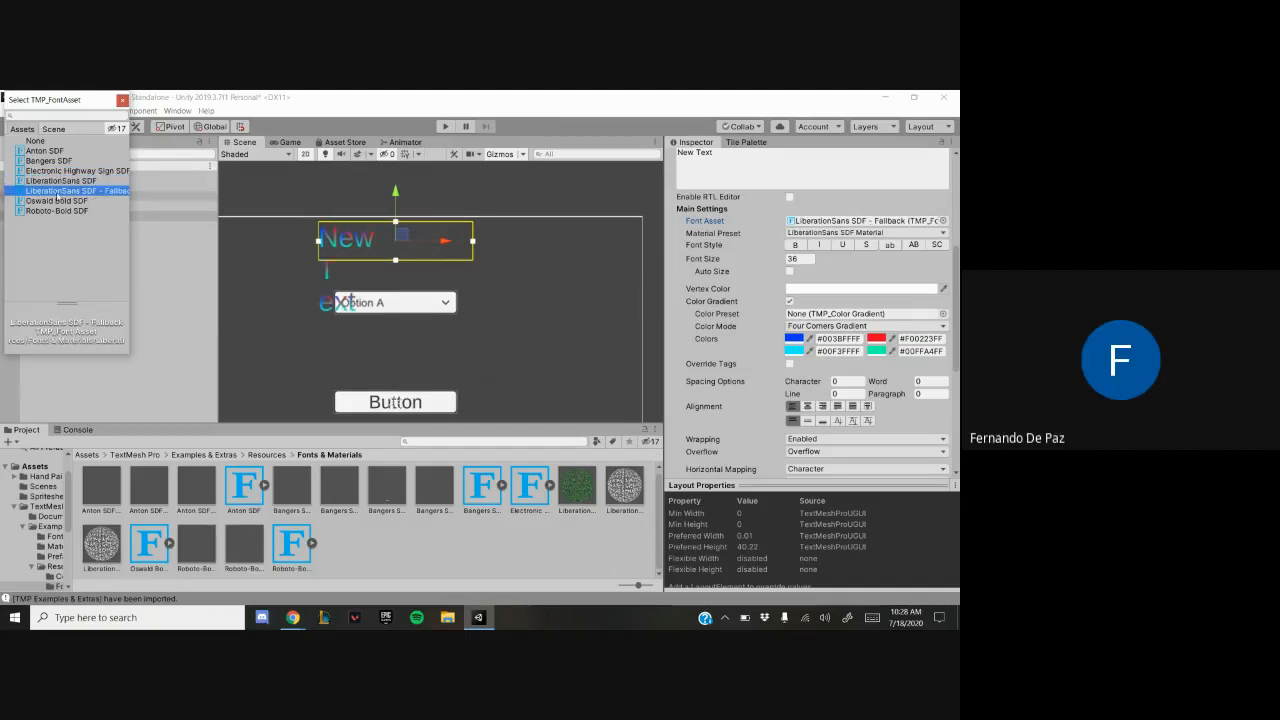
click(56, 181)
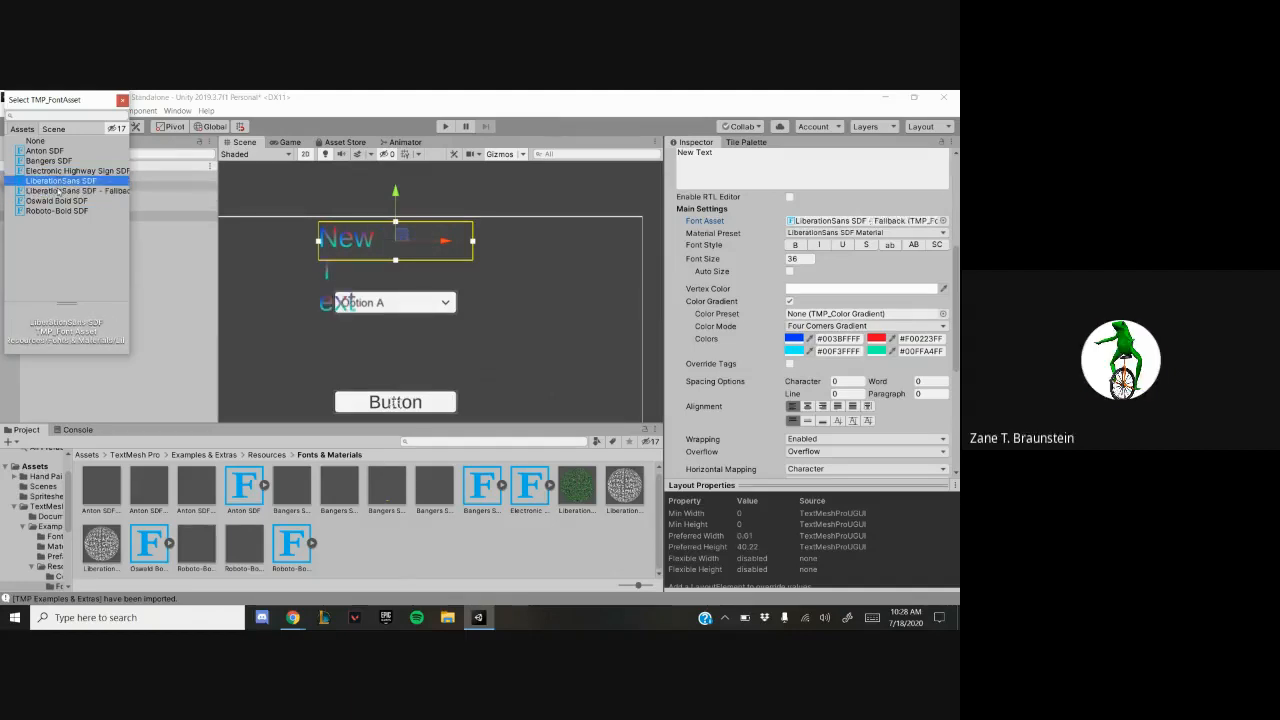
click(60, 191)
click(59, 200)
click(60, 210)
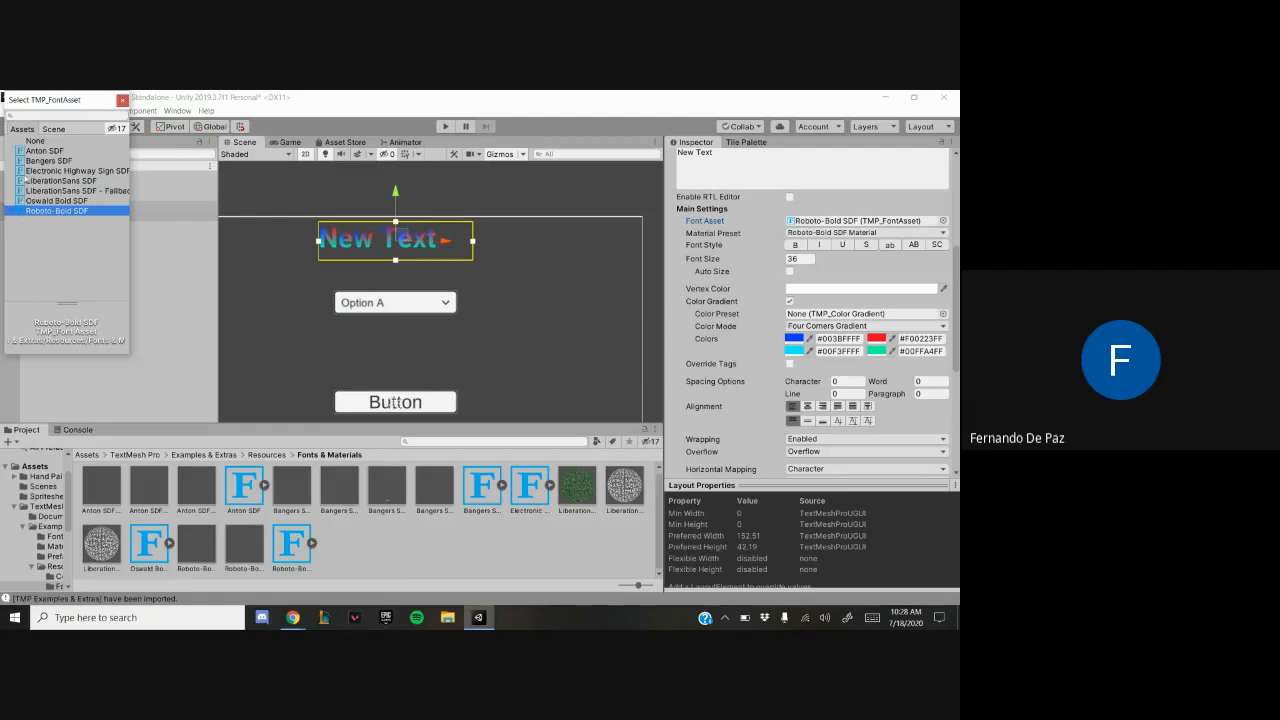
Compare the gradient text in the Anton, Bangers, Electronic Highway Sign and LiberationSans fonts, then with no font asset
click(31, 151)
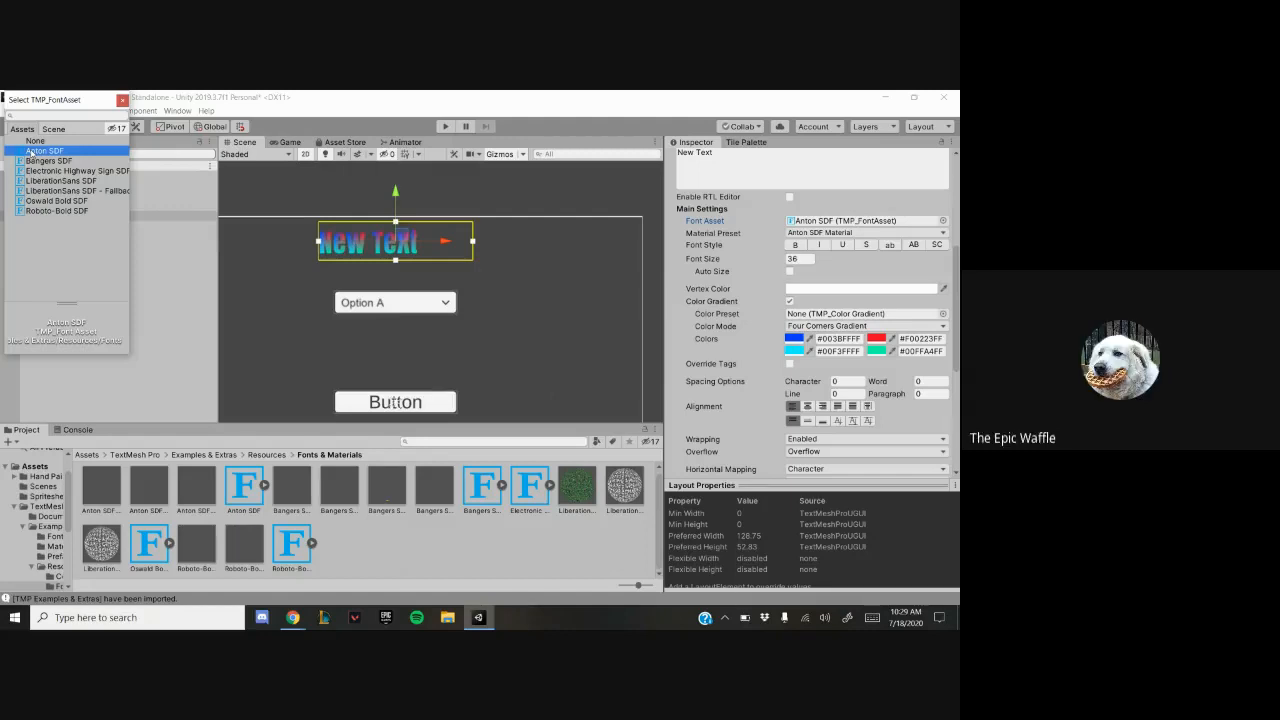
click(40, 161)
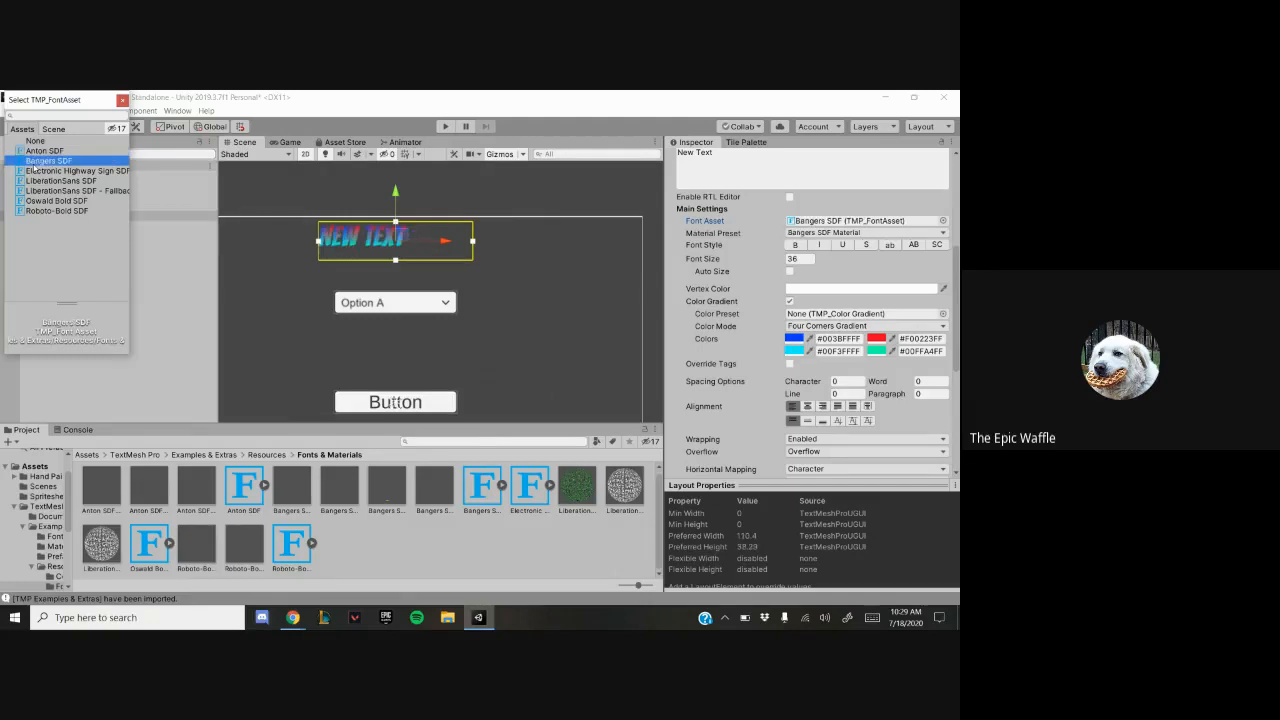
click(38, 171)
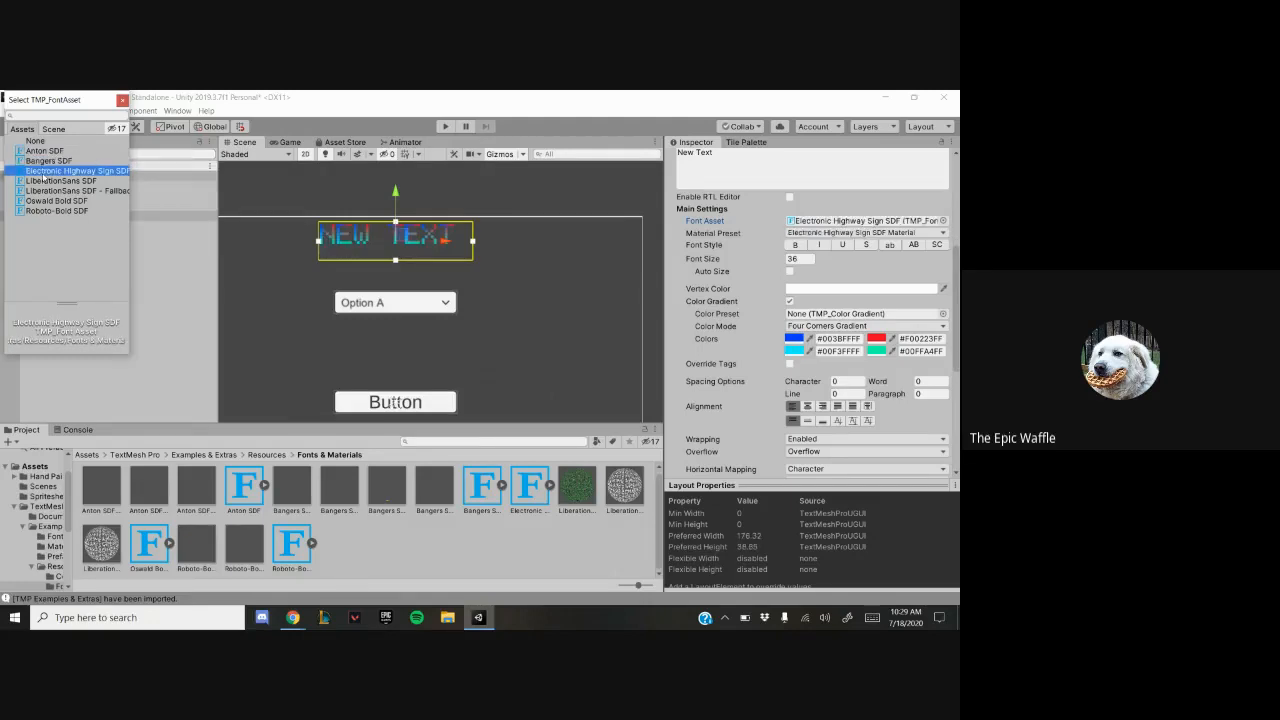
click(44, 181)
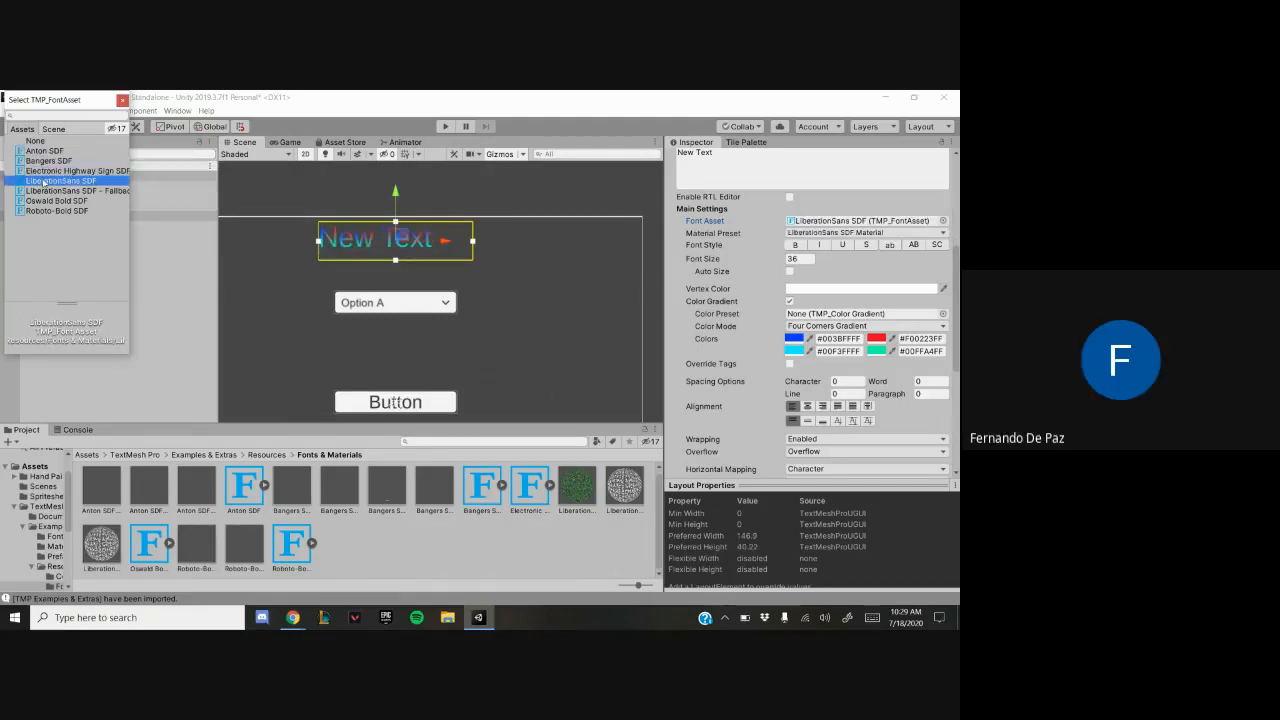
click(40, 171)
click(38, 161)
click(36, 151)
click(33, 142)
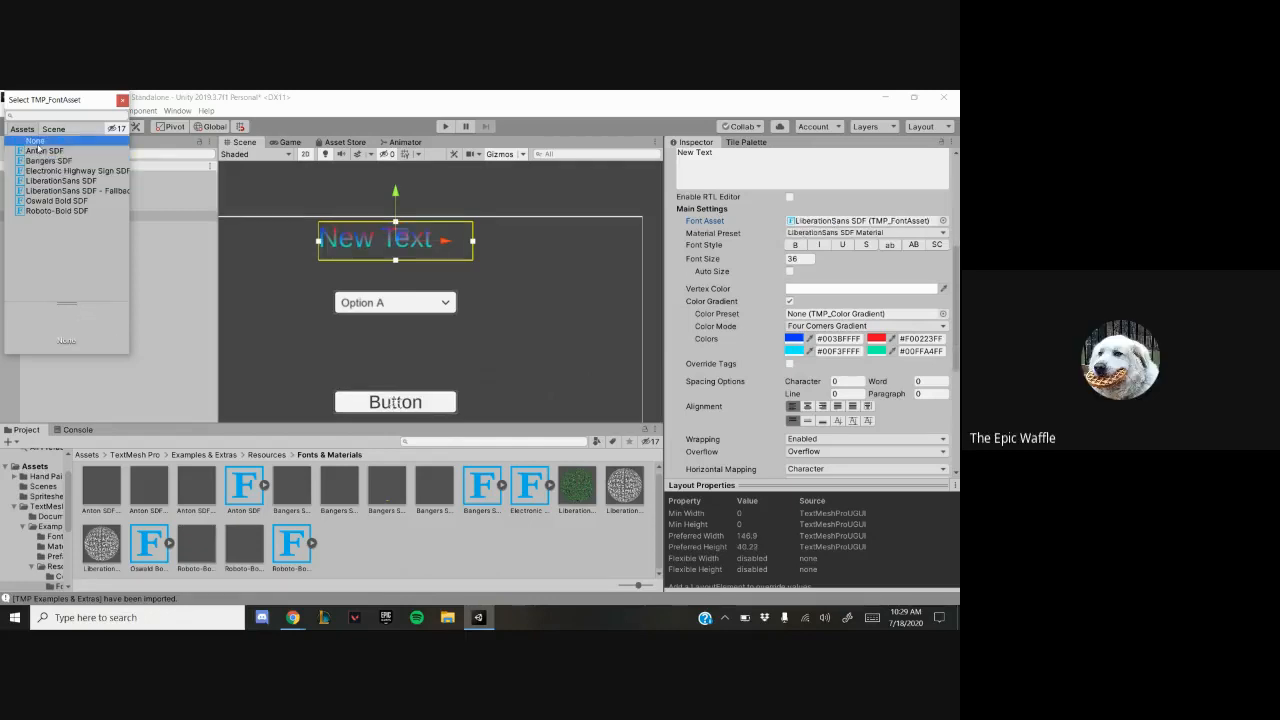
Set the text's font asset to Bangers SDF
click(42, 150)
click(41, 143)
click(43, 150)
click(45, 161)
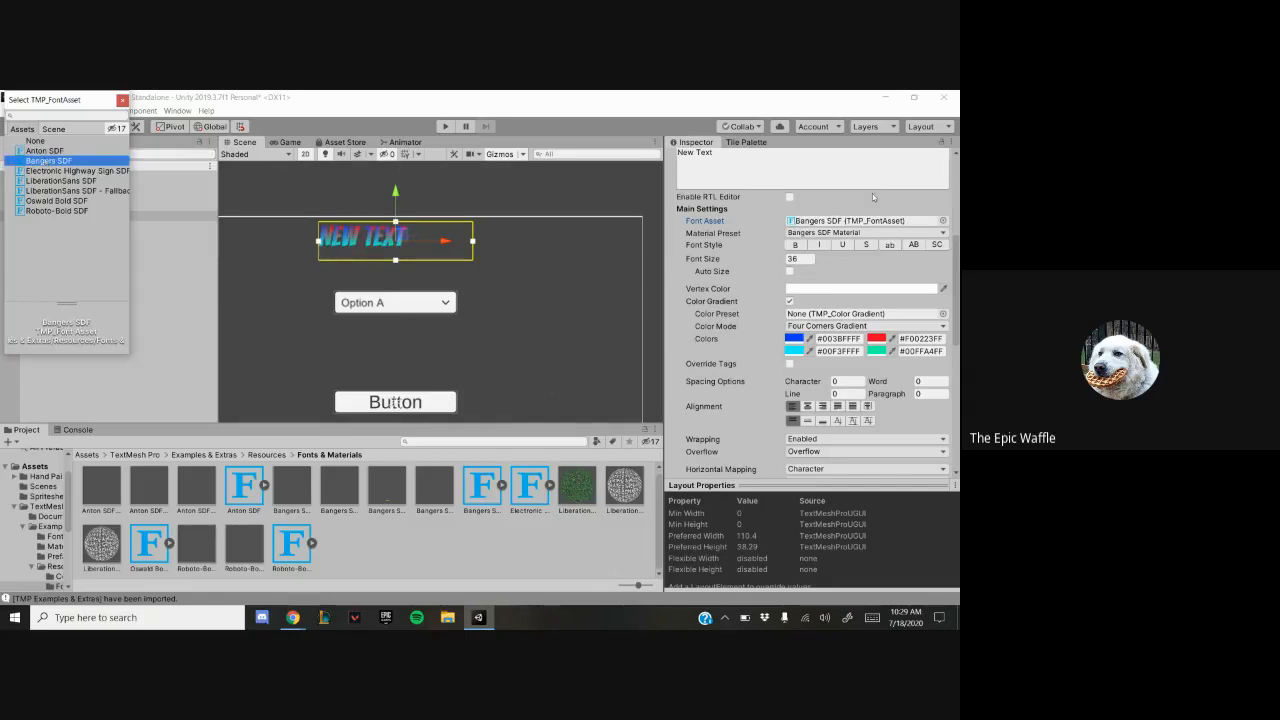
Replace the title's placeholder text with "Race!"
scroll(708, 370, up, 5)
click(709, 376)
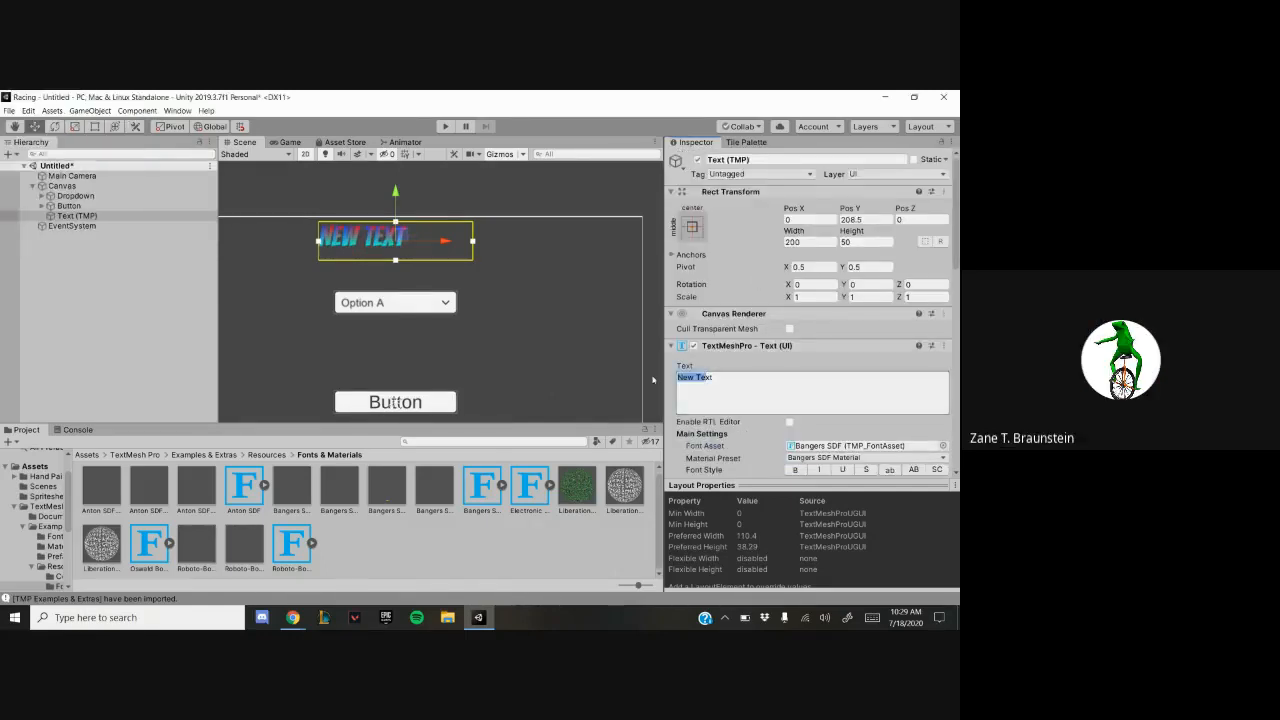
key(BackSpace)
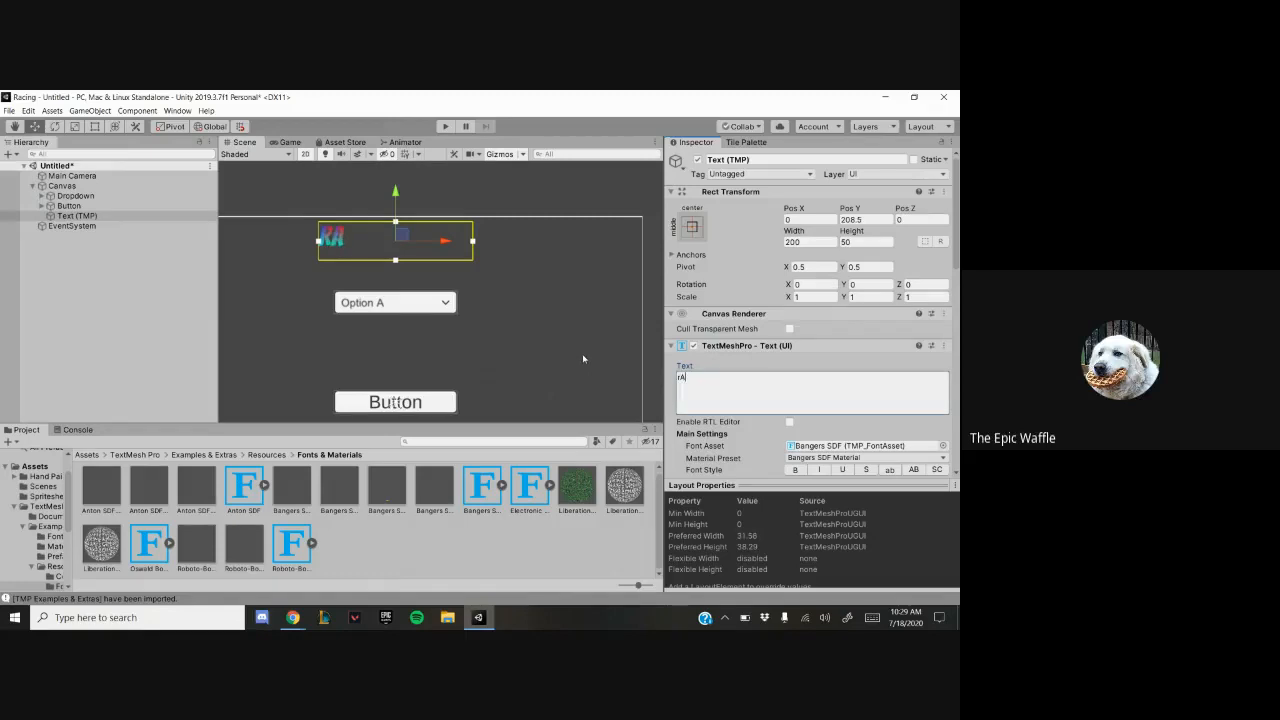
text(Race!)
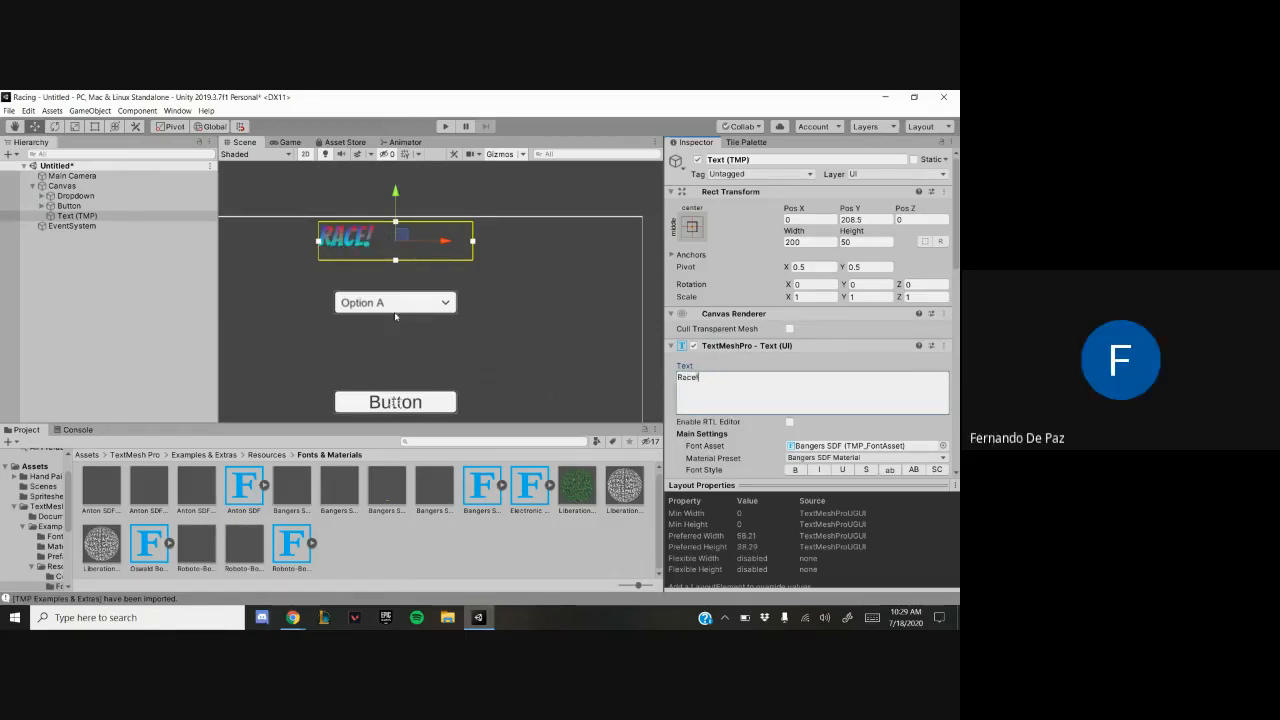
Try the Bangers SDF Drop Shadow, Outline, Glow and Logo material presets on the title text
scroll(777, 328, down, 3)
click(868, 345)
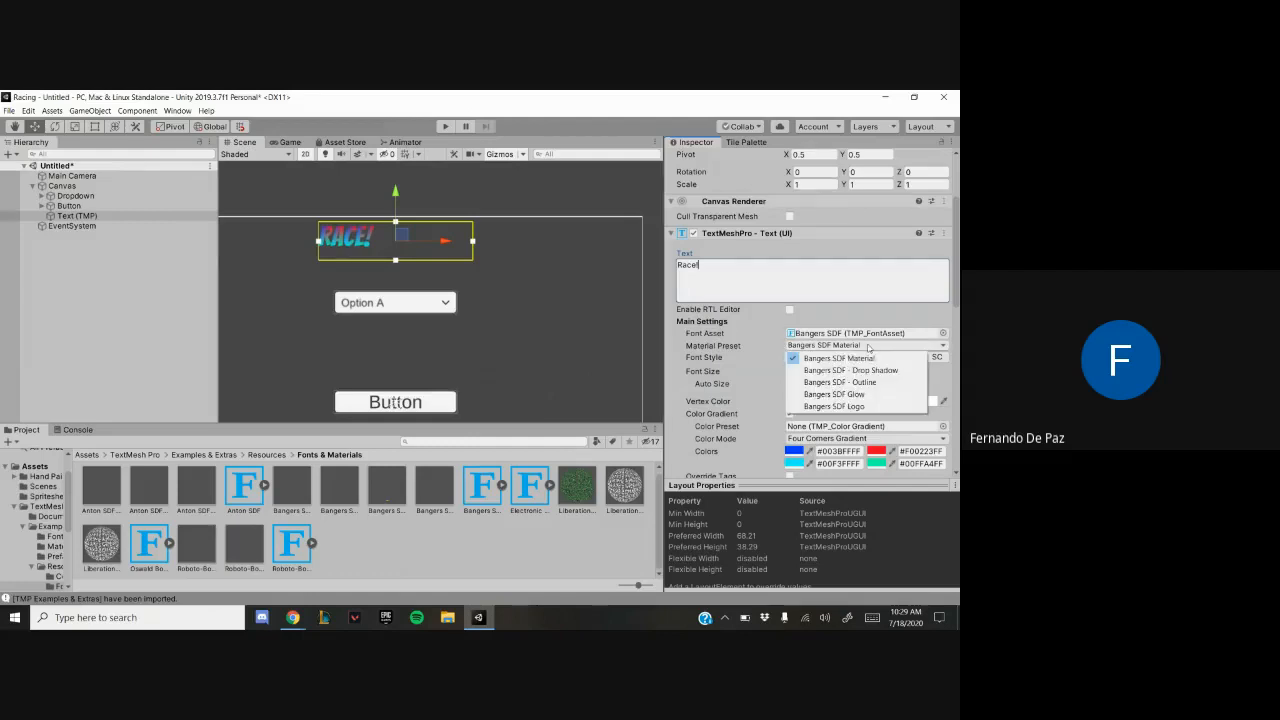
click(883, 371)
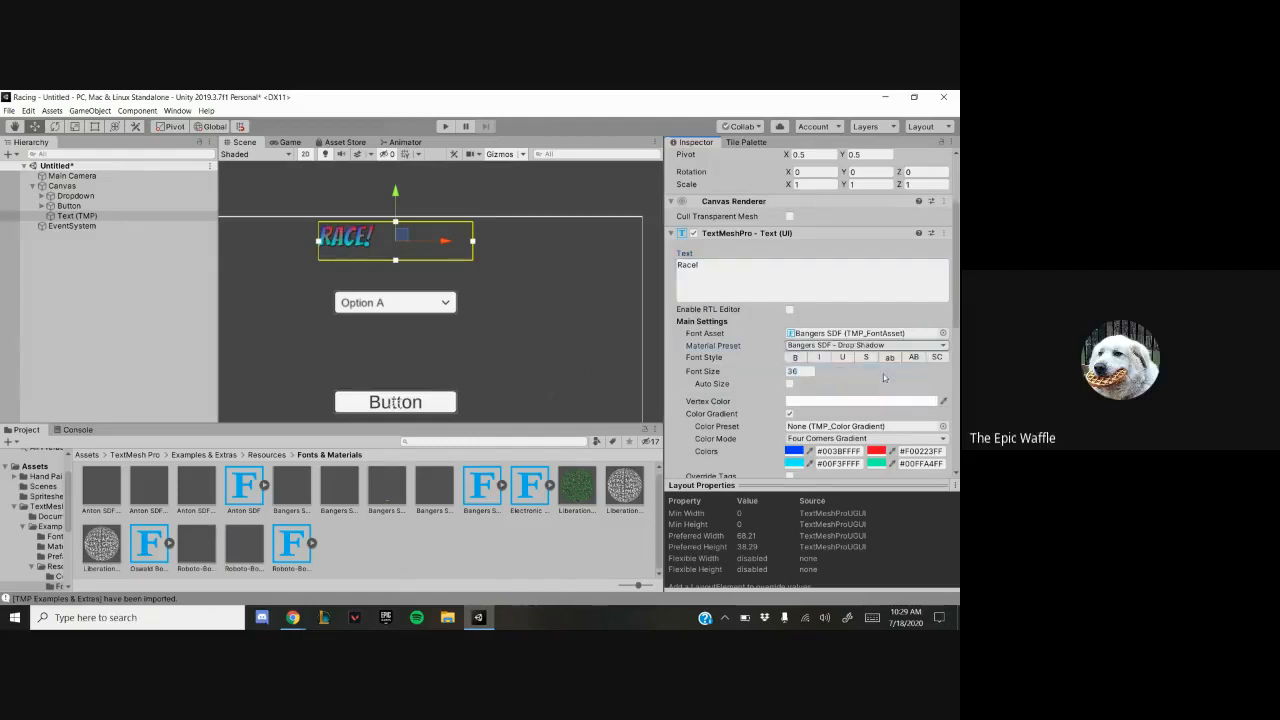
click(858, 346)
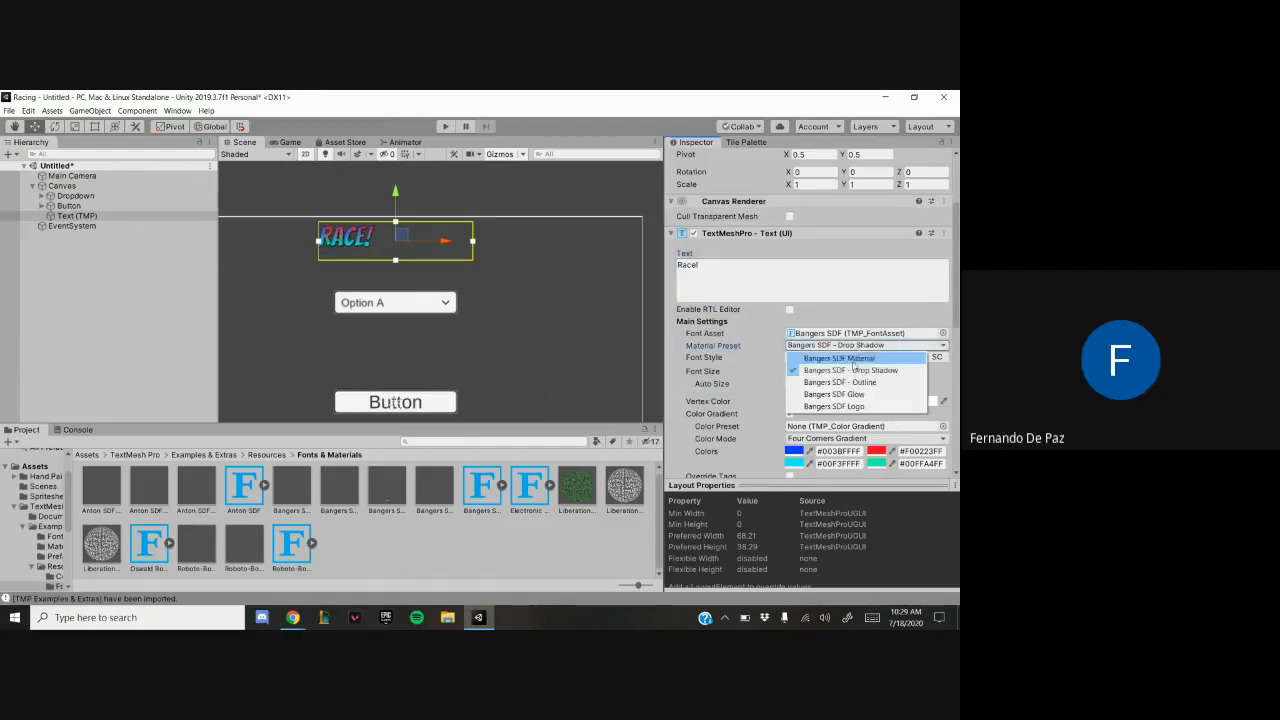
click(852, 383)
click(858, 346)
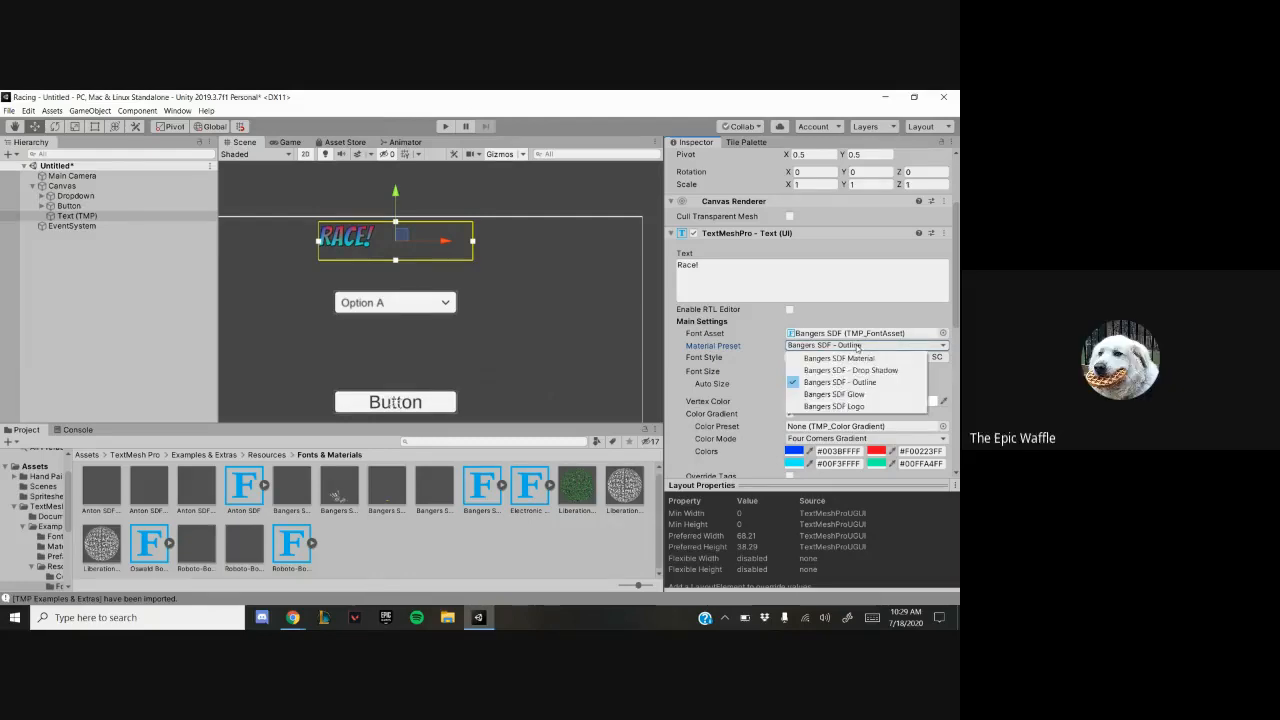
click(852, 395)
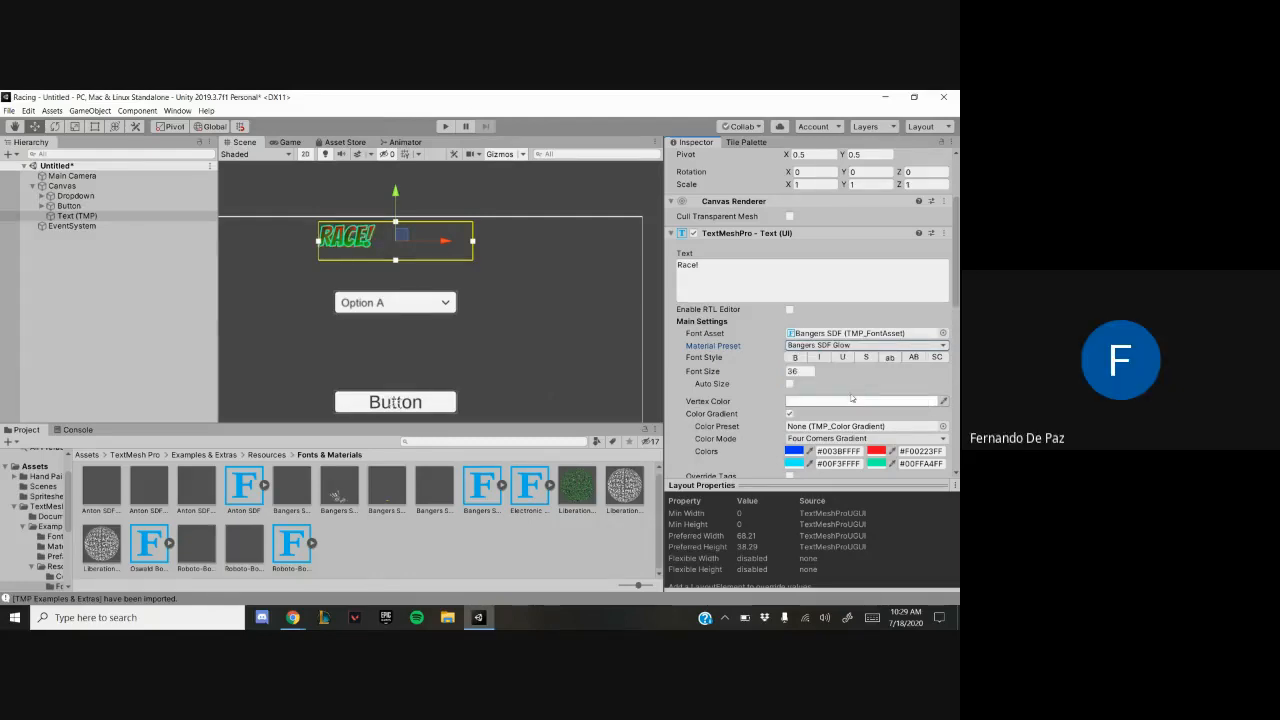
click(850, 346)
click(846, 406)
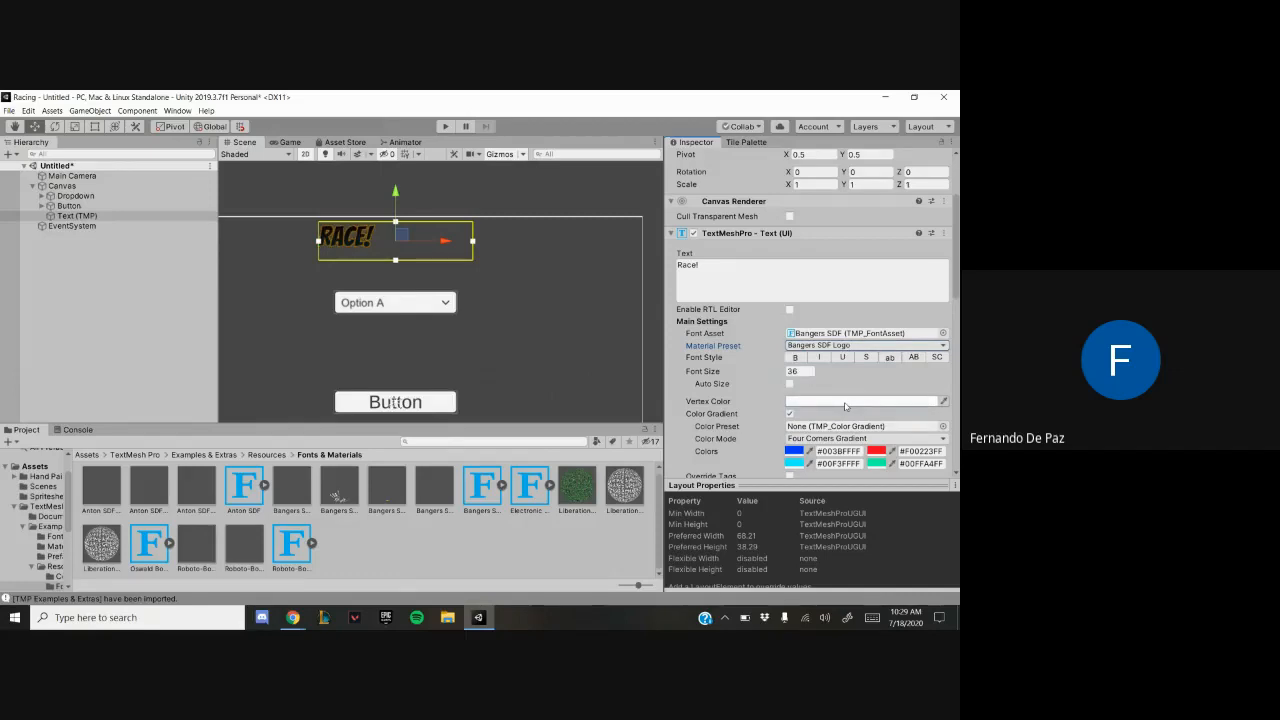
Compare the Glow and Outline material presets on the title, leaving Bangers SDF - Outline selected
click(850, 346)
click(824, 396)
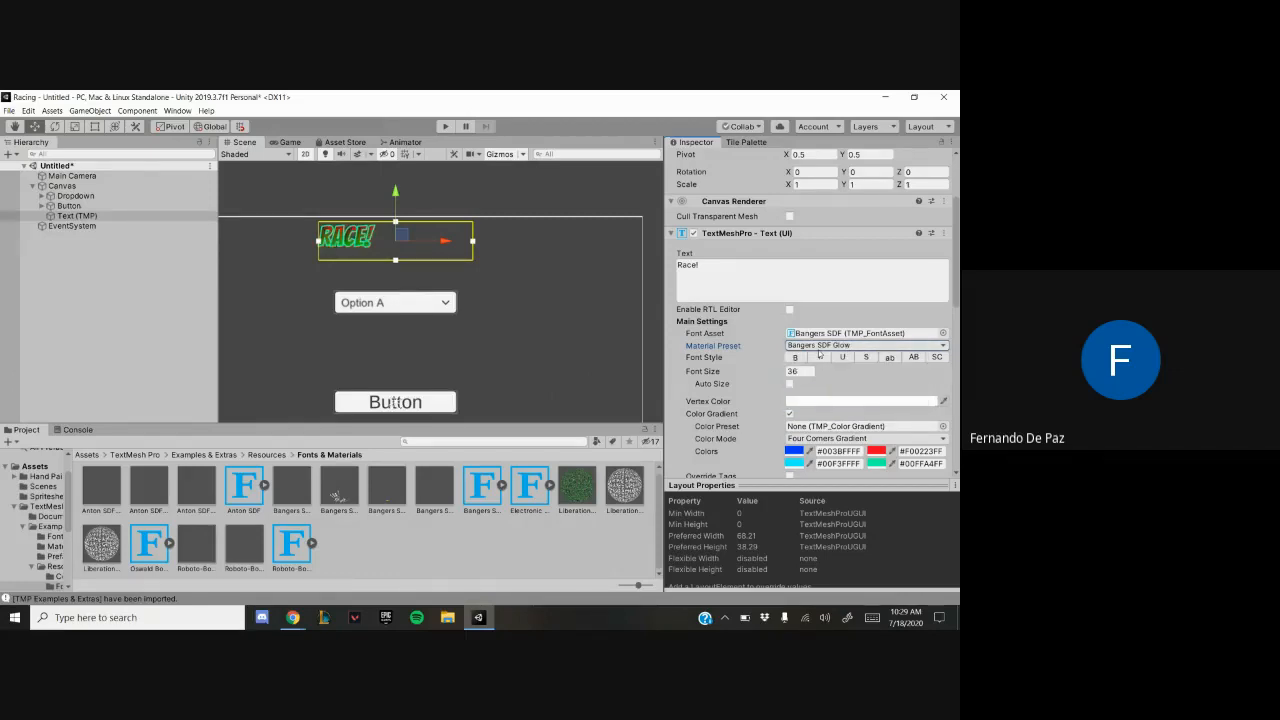
click(819, 346)
click(817, 381)
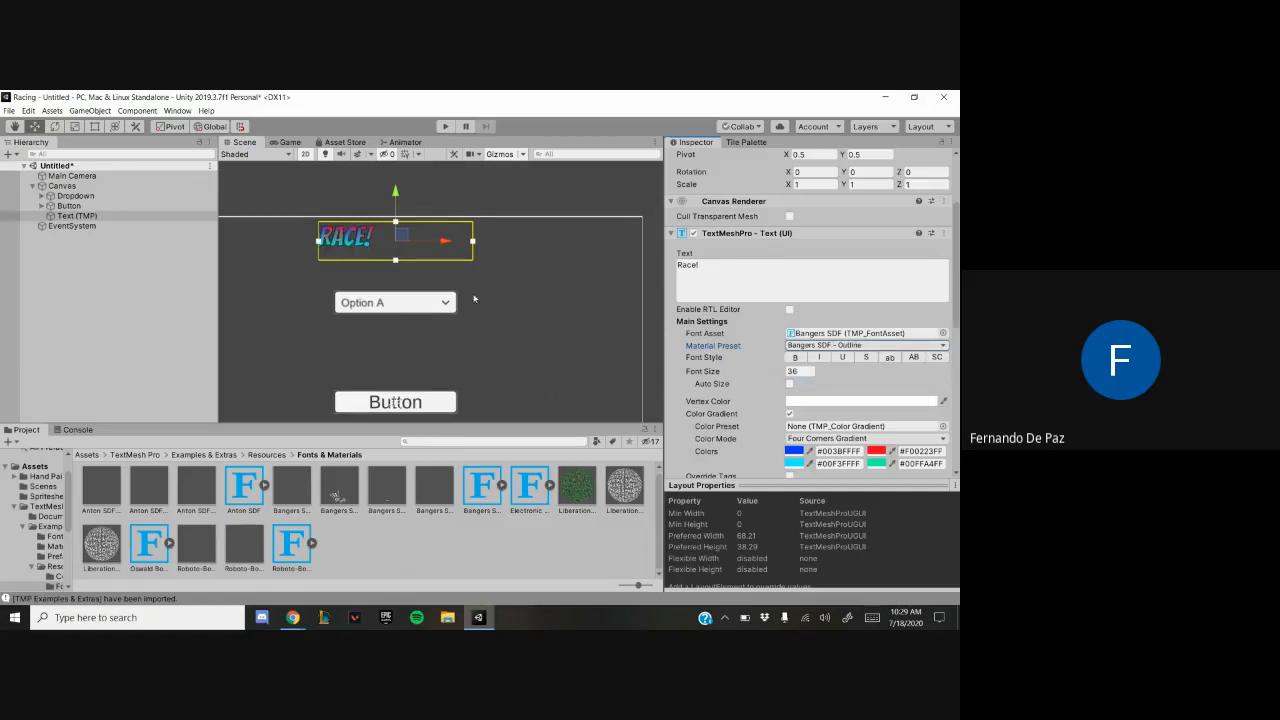
click(833, 347)
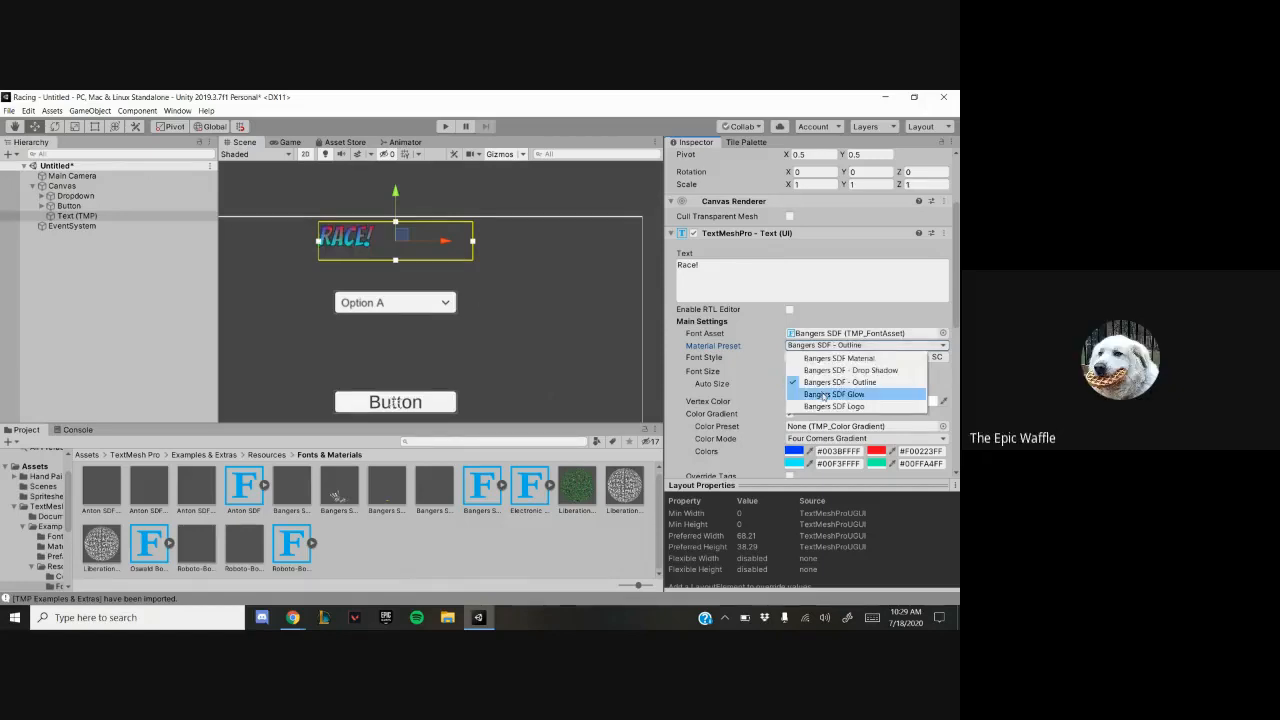
click(823, 395)
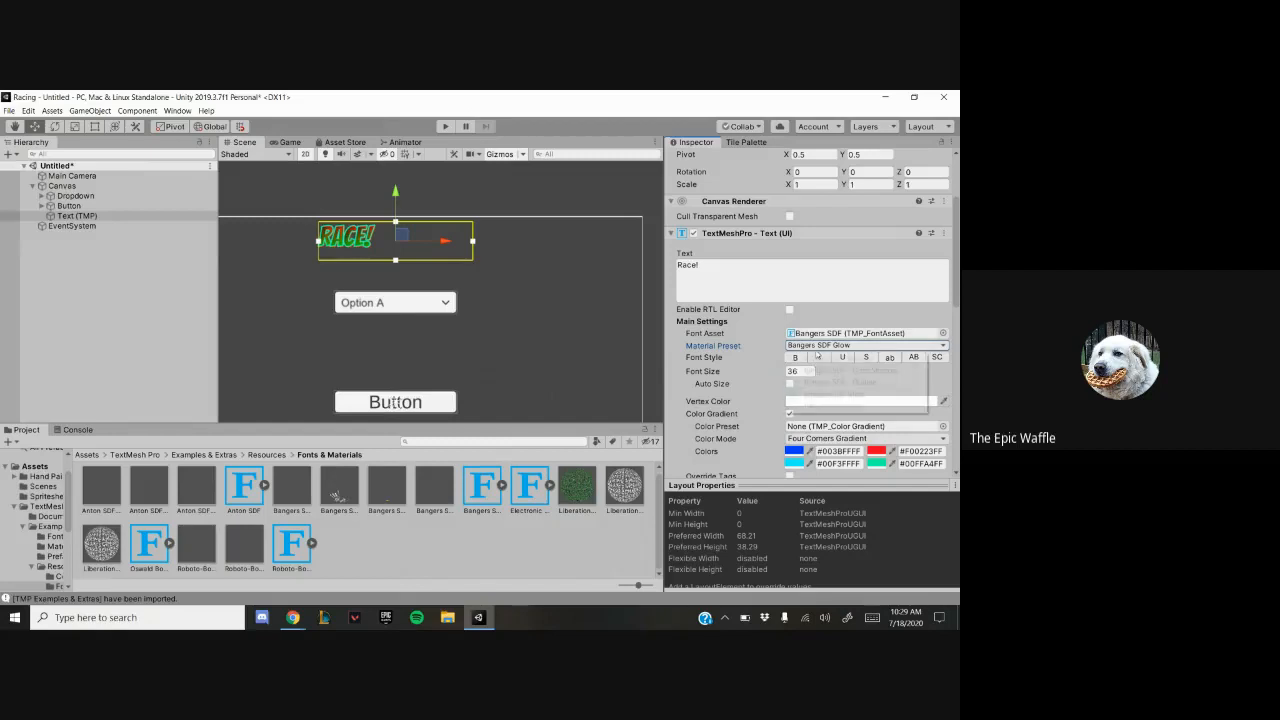
click(850, 345)
click(823, 383)
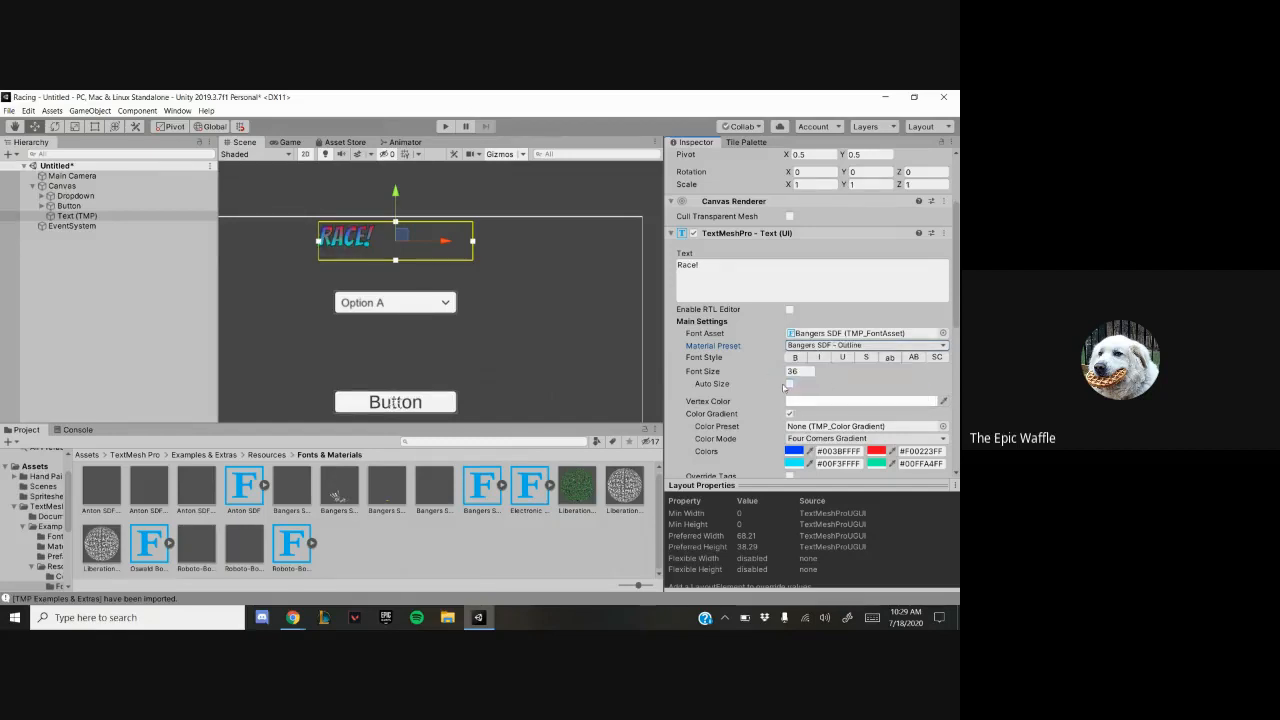
Center the title text horizontally in its box and set its font size to 60
scroll(785, 388, down, 5)
click(807, 293)
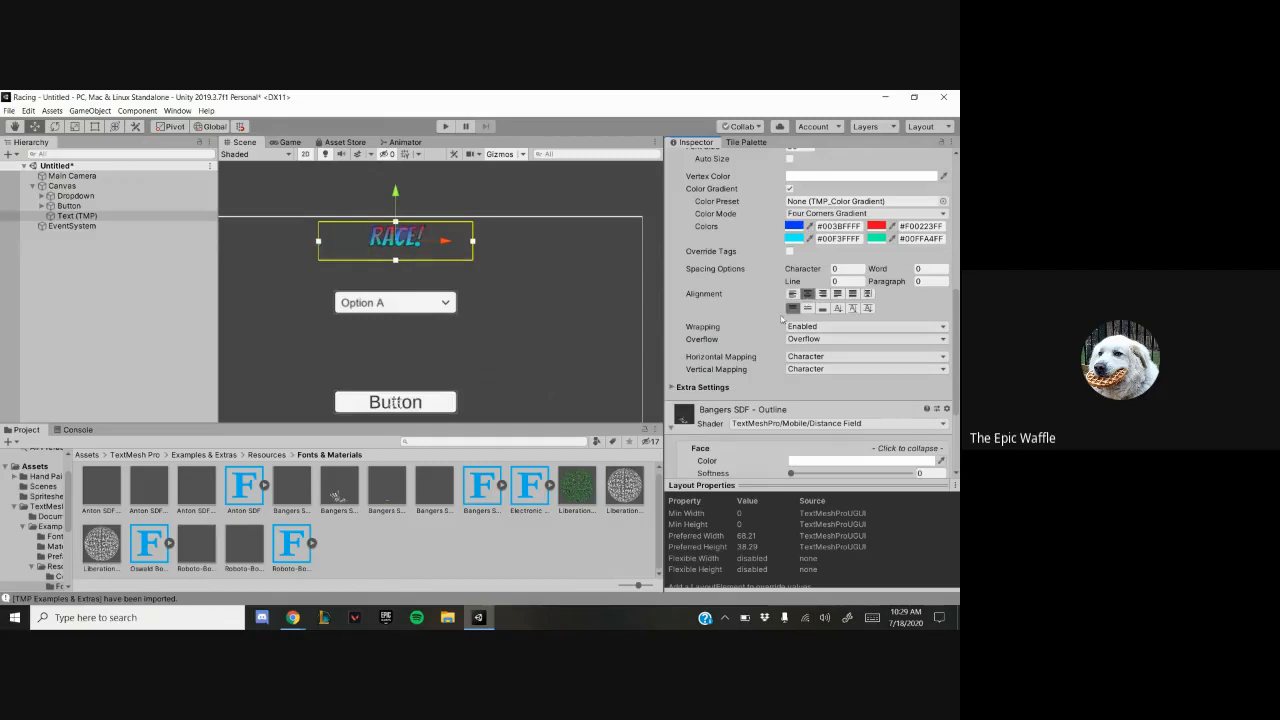
scroll(737, 281, up, 5)
click(788, 371)
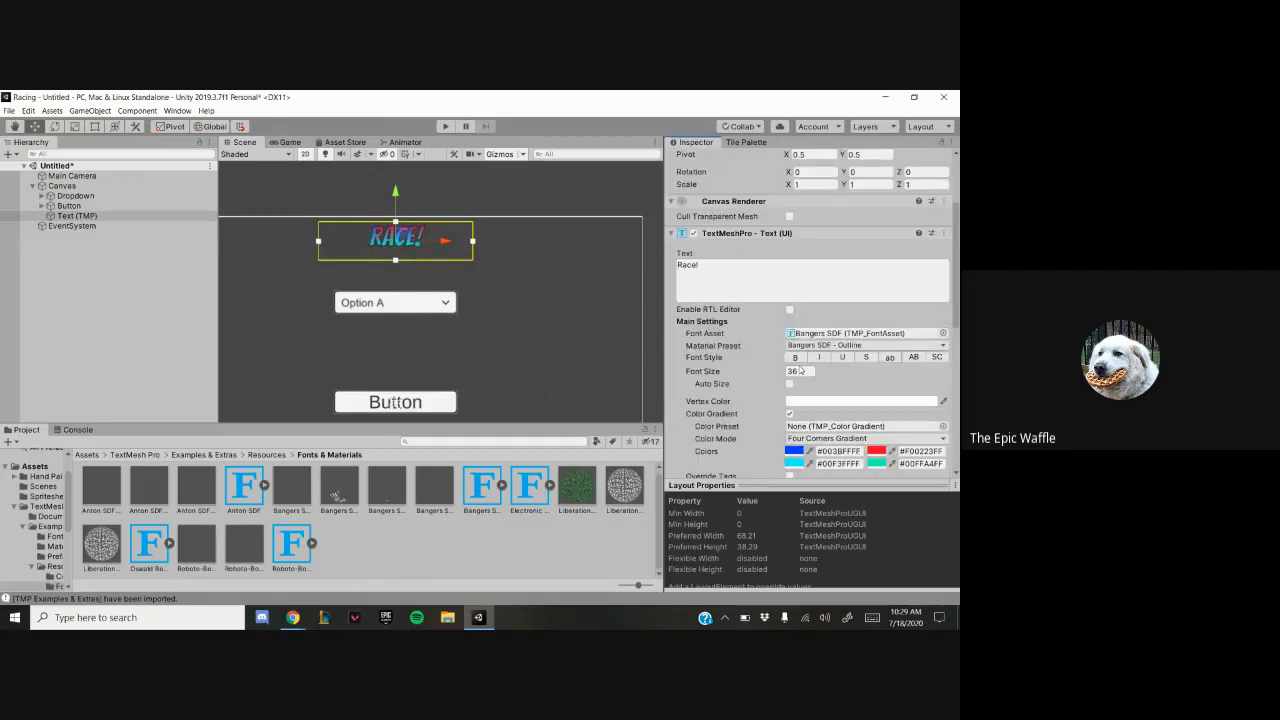
text(60)
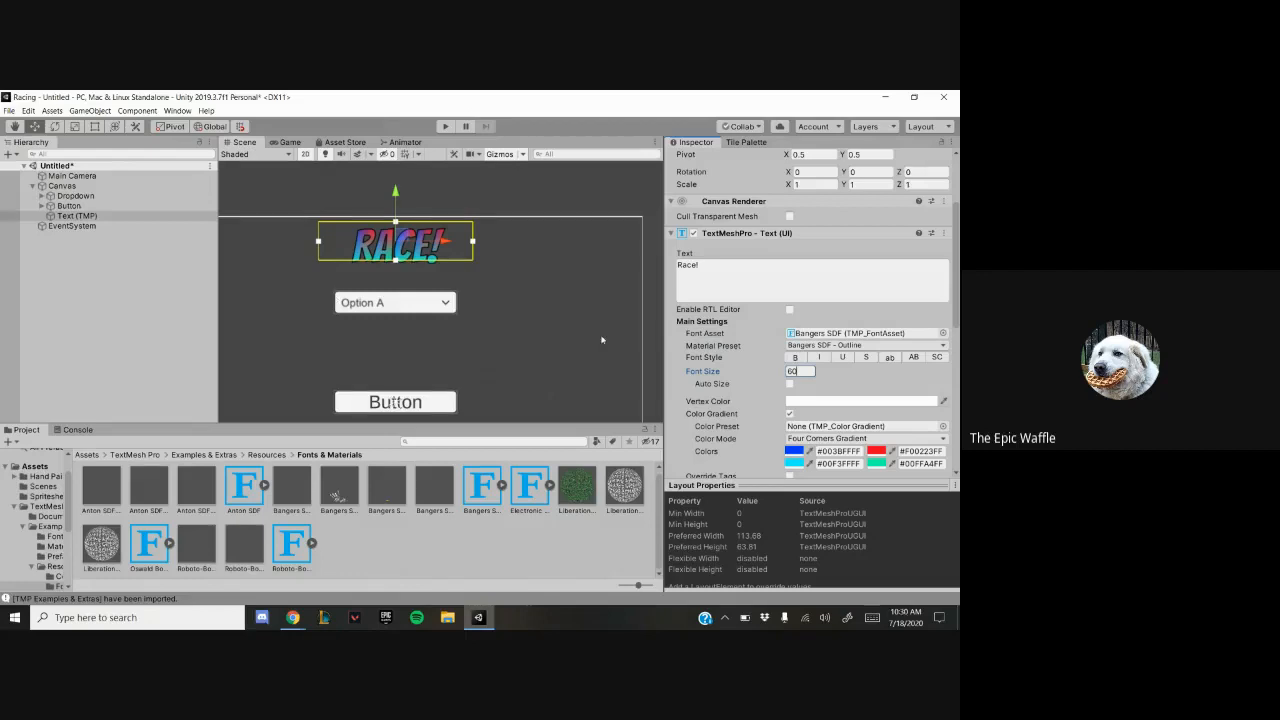
Try the Electronic Highway Sign, LiberationSans, Oswald Bold and Roboto-Bold fonts on the title, then return to Bangers SDF
click(945, 332)
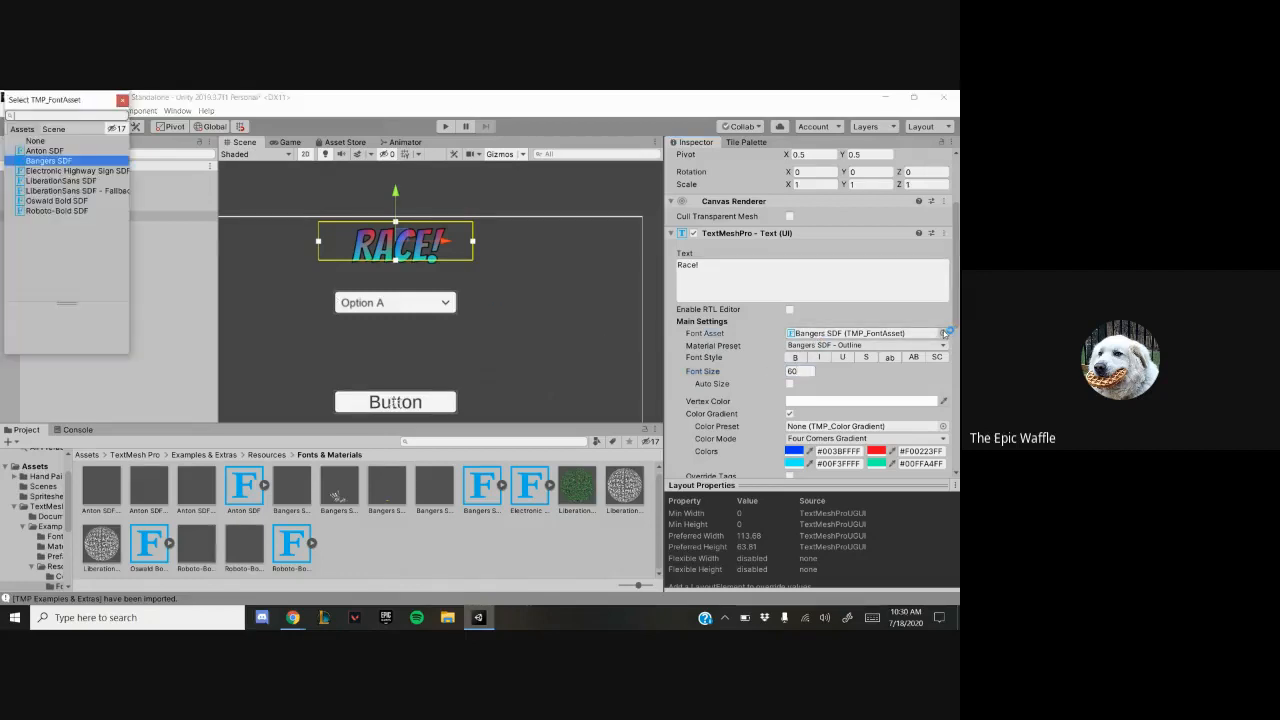
click(58, 170)
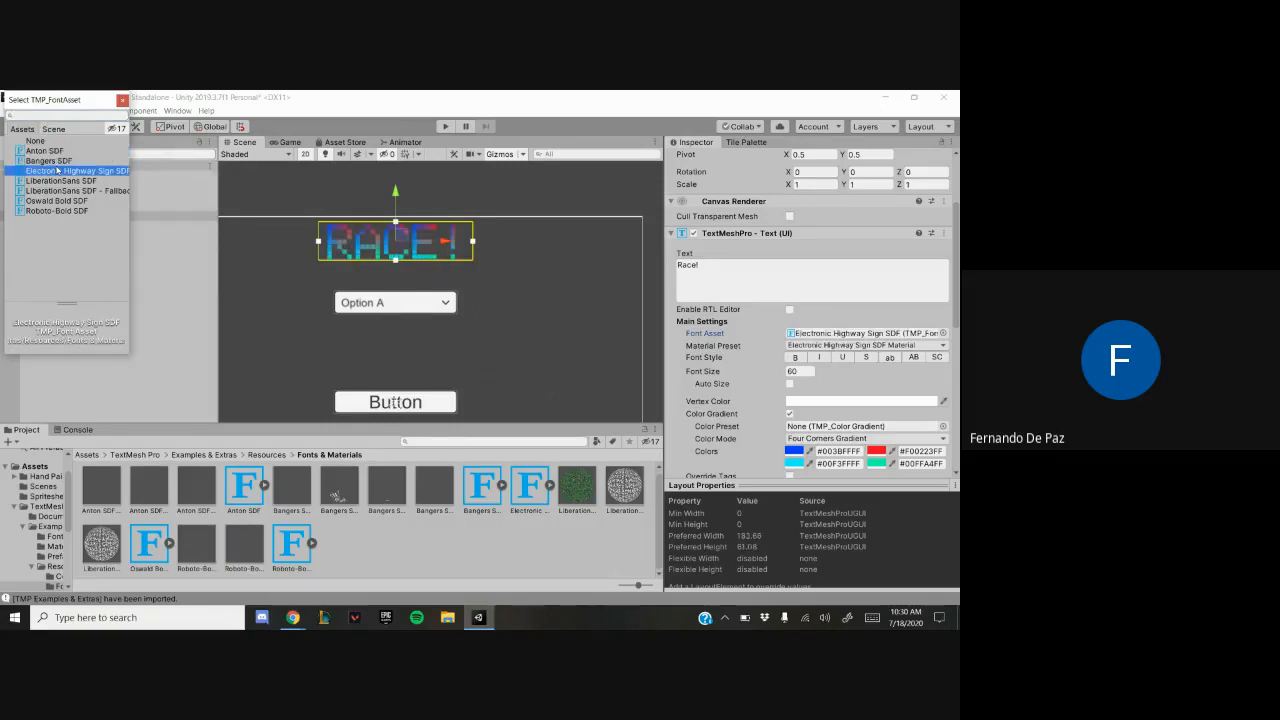
click(58, 180)
click(58, 171)
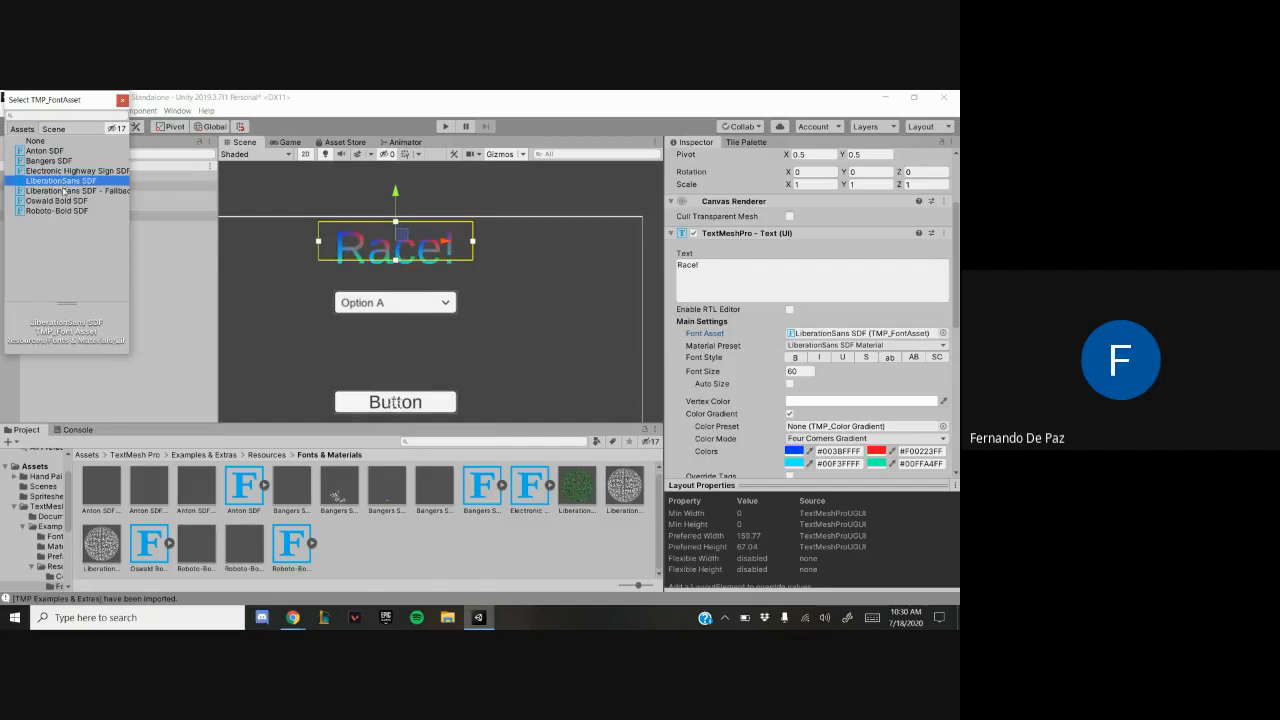
click(64, 190)
click(60, 201)
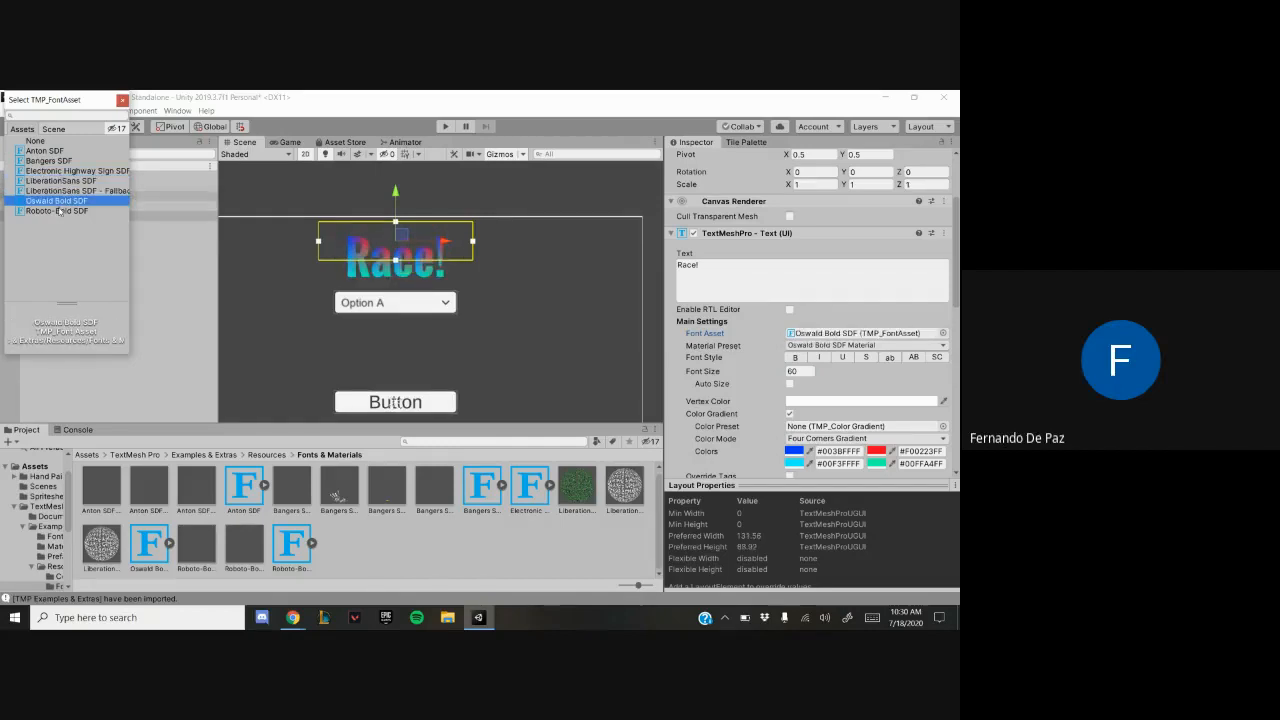
click(60, 211)
click(45, 161)
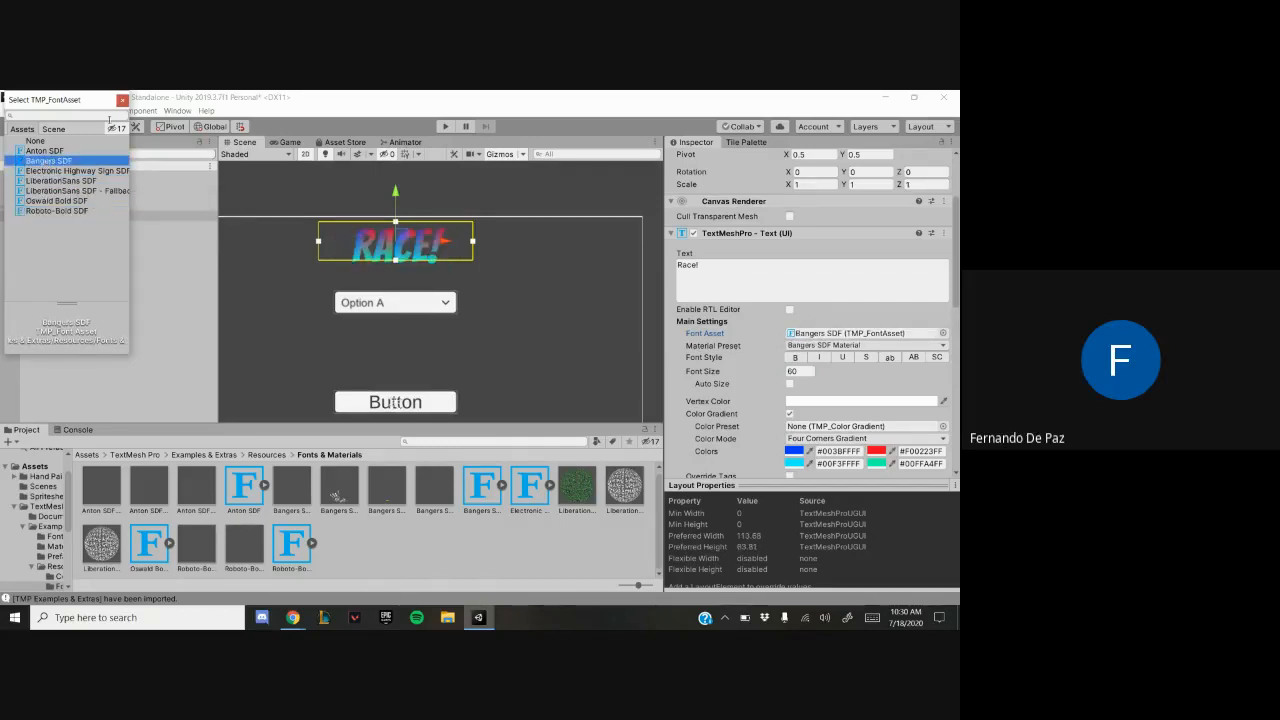
click(122, 100)
scroll(543, 266, down, 3)
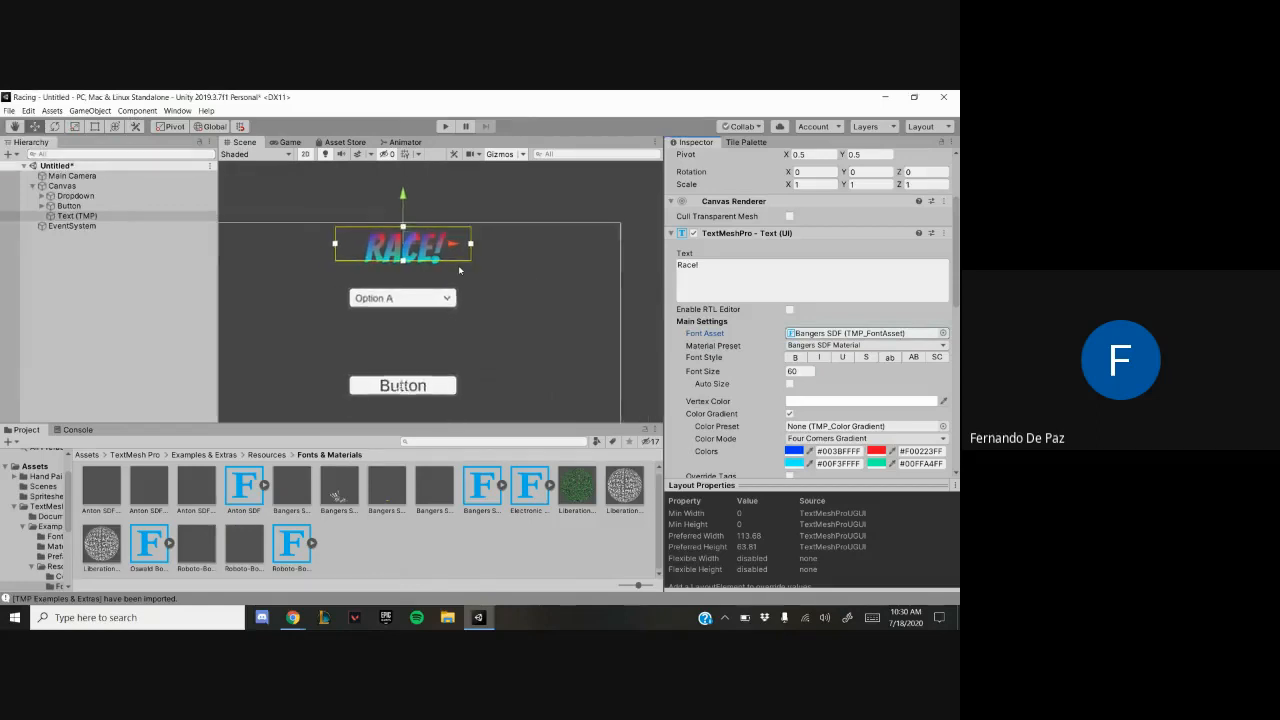
scroll(812, 386, down, 3)
scroll(812, 386, down, 5)
scroll(812, 386, up, 5)
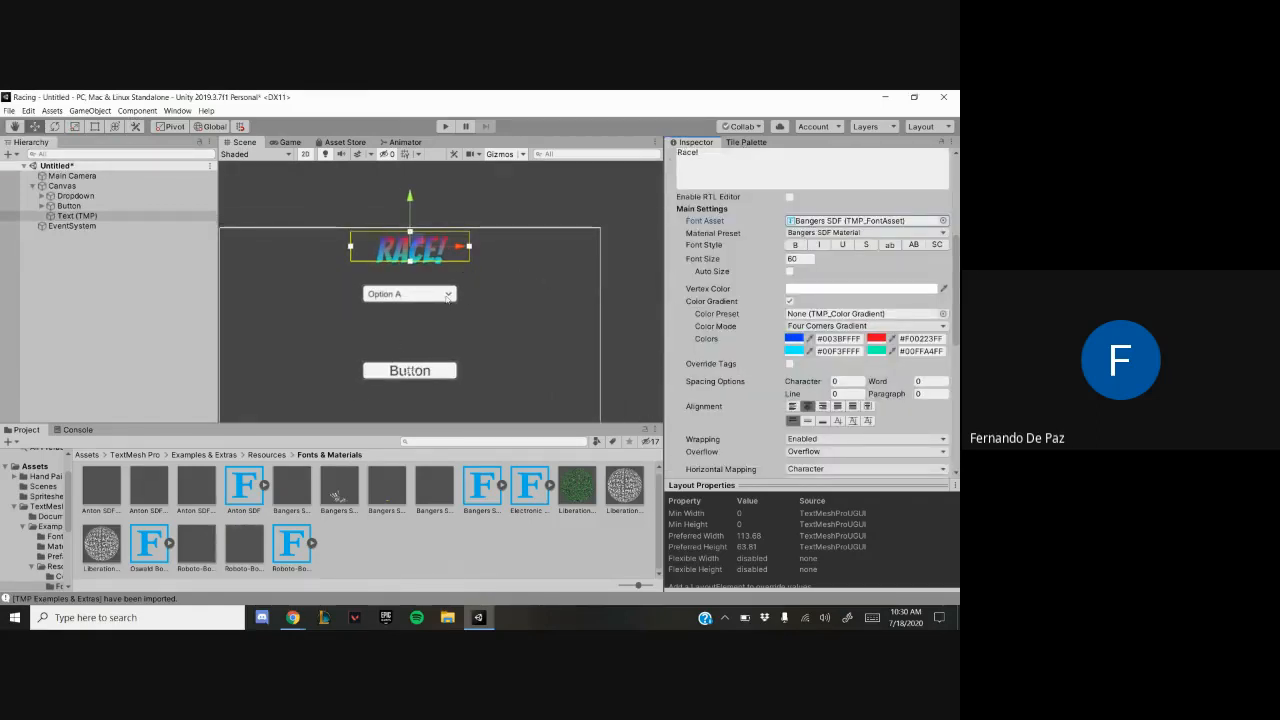
Switch to the Google Meet call, mute the microphone and return to Unity
key(alt+Tab)
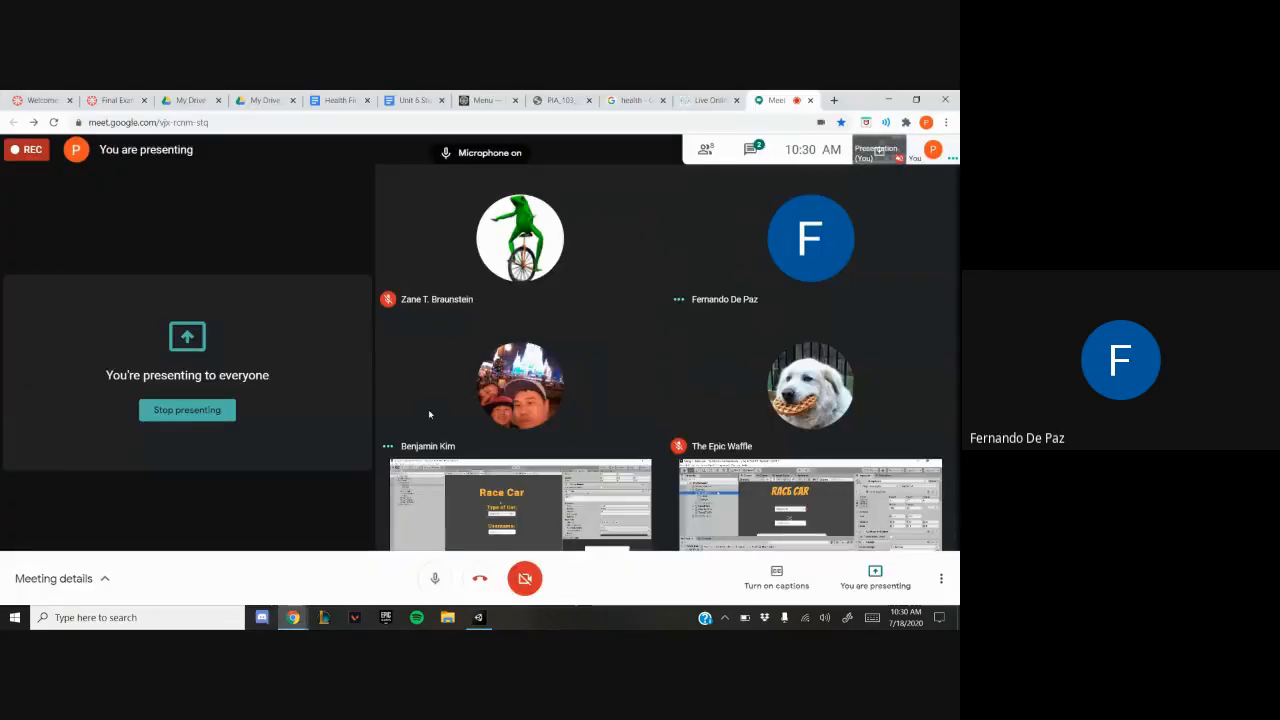
key(ctrl+d)
key(alt+Tab)
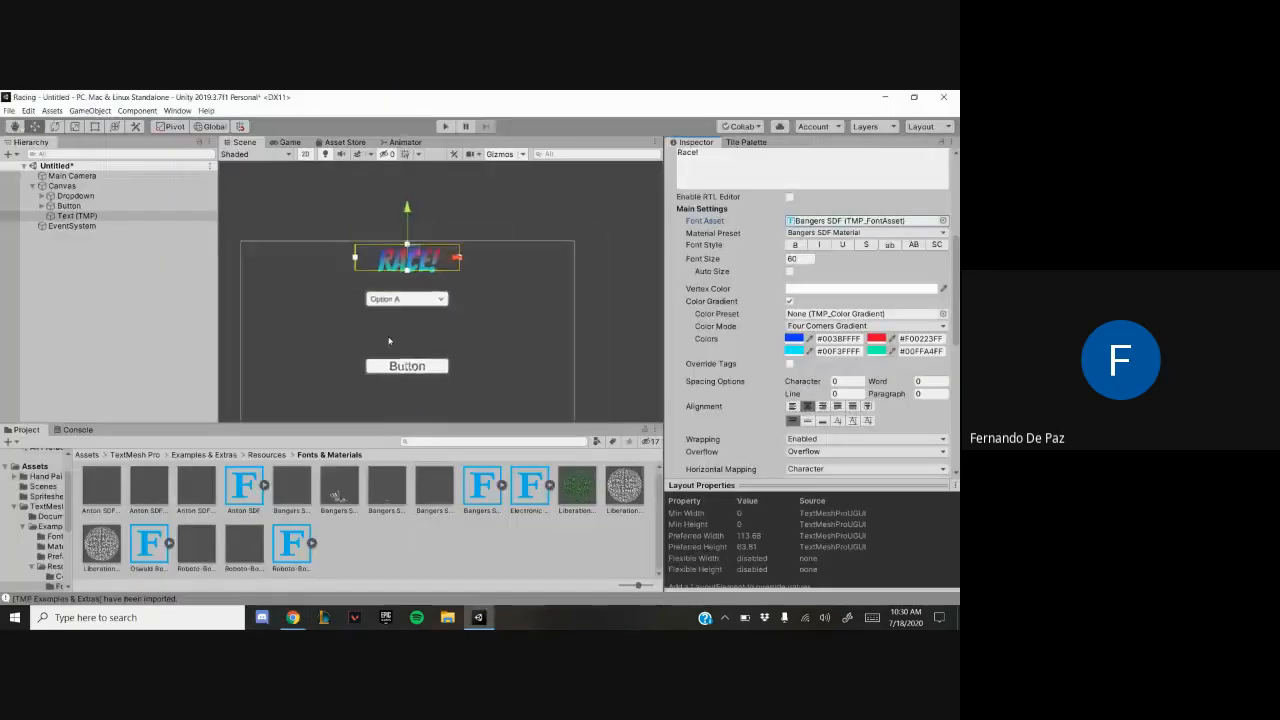
Check the Google Meet call again, then return to Unity and select the dropdown below the title
scroll(389, 341, up, 2)
key(alt+Tab)
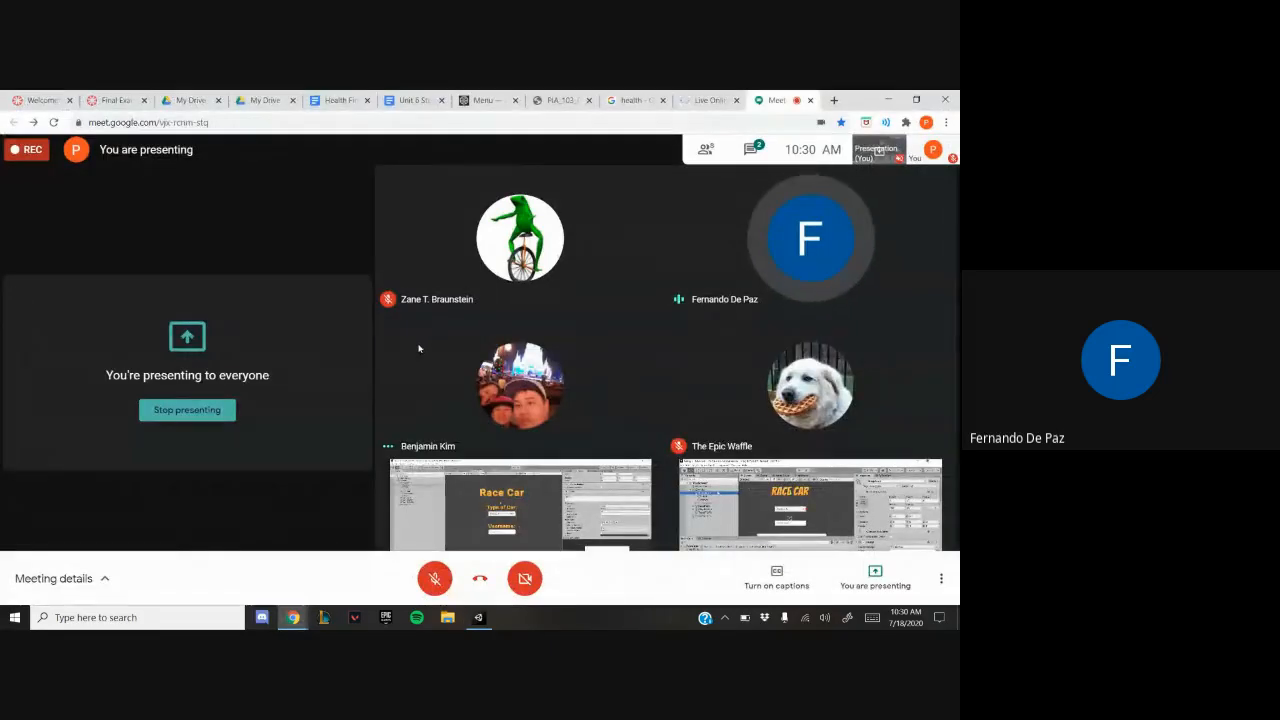
key(alt+Tab)
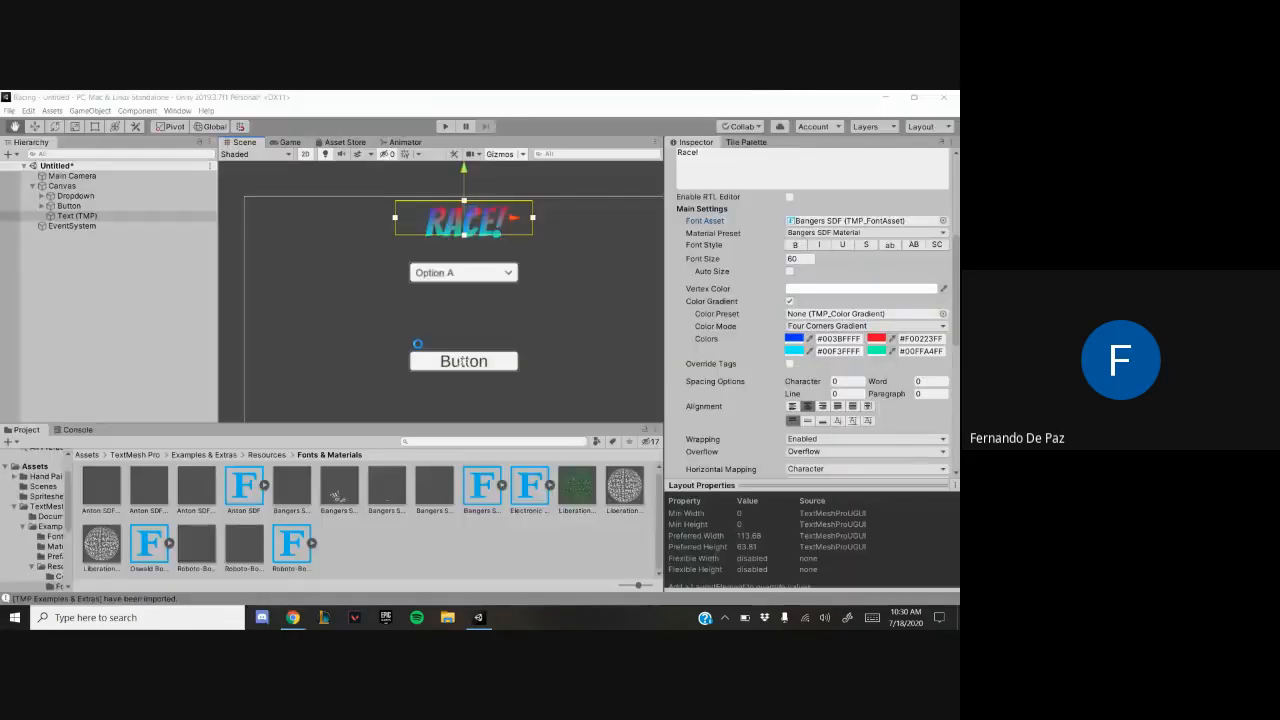
click(511, 276)
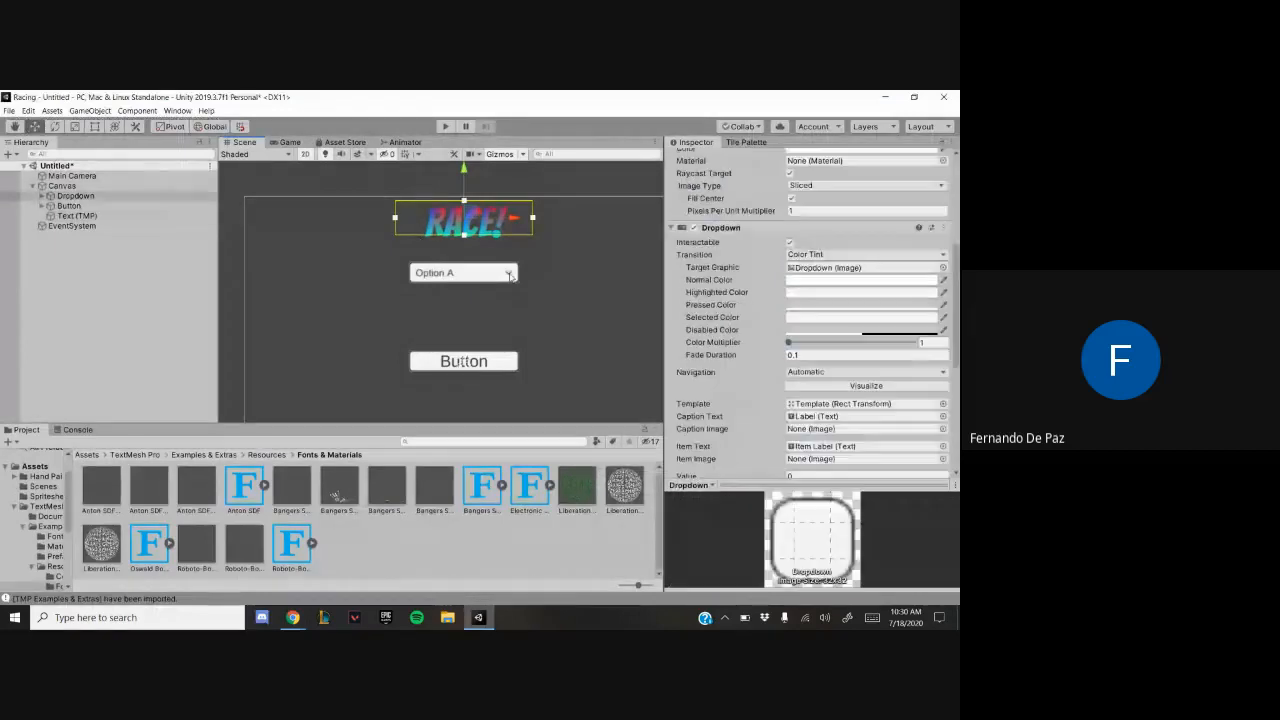
Switch to the Google Meet call and stop presenting the screen
key(alt+Tab)
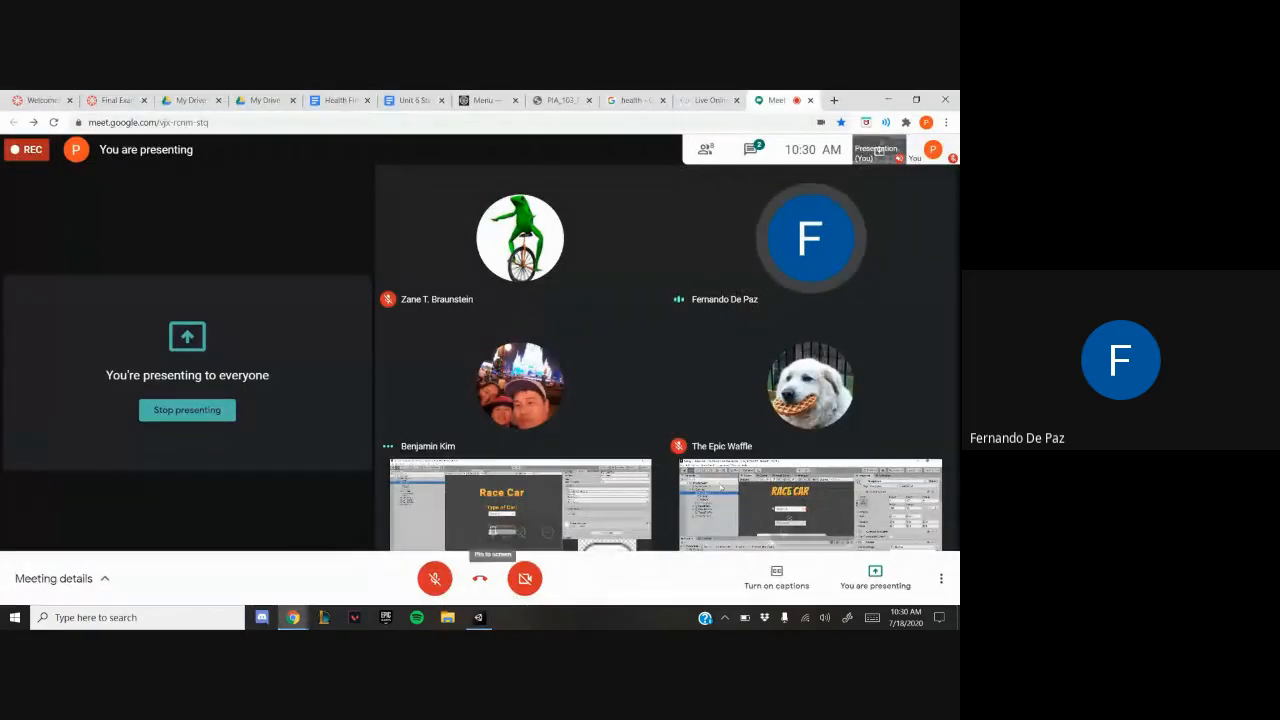
click(187, 410)
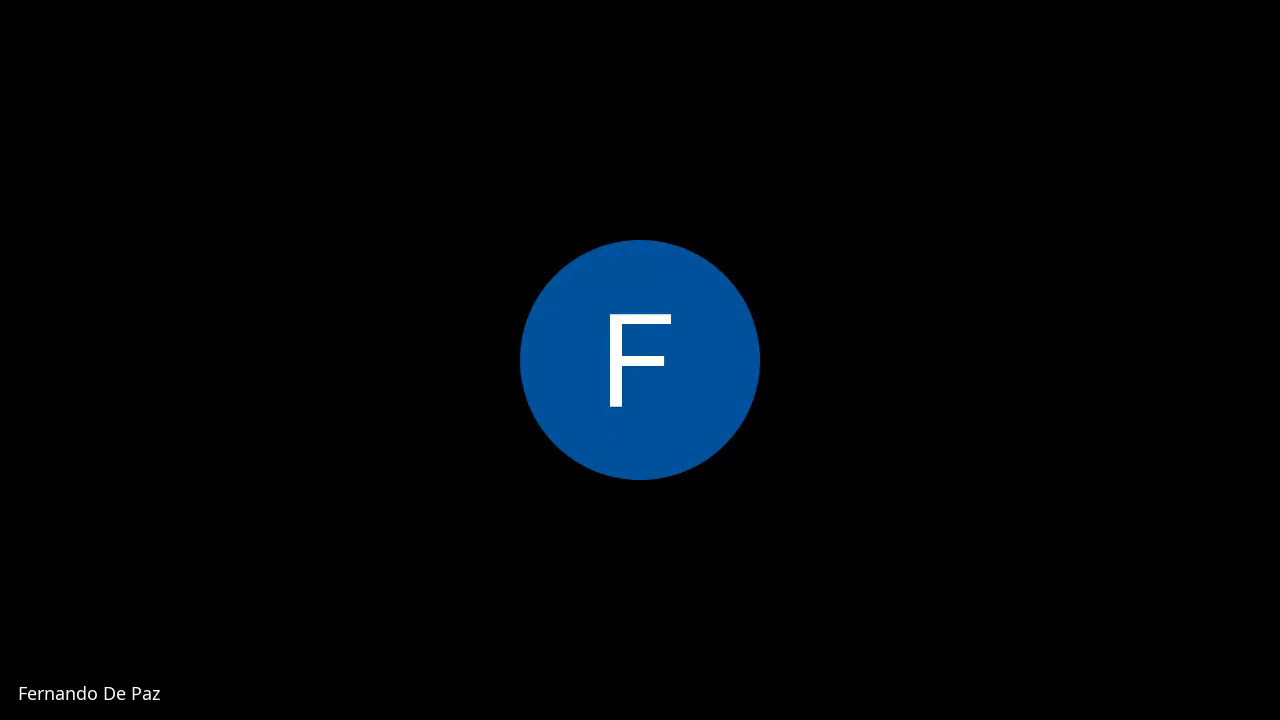
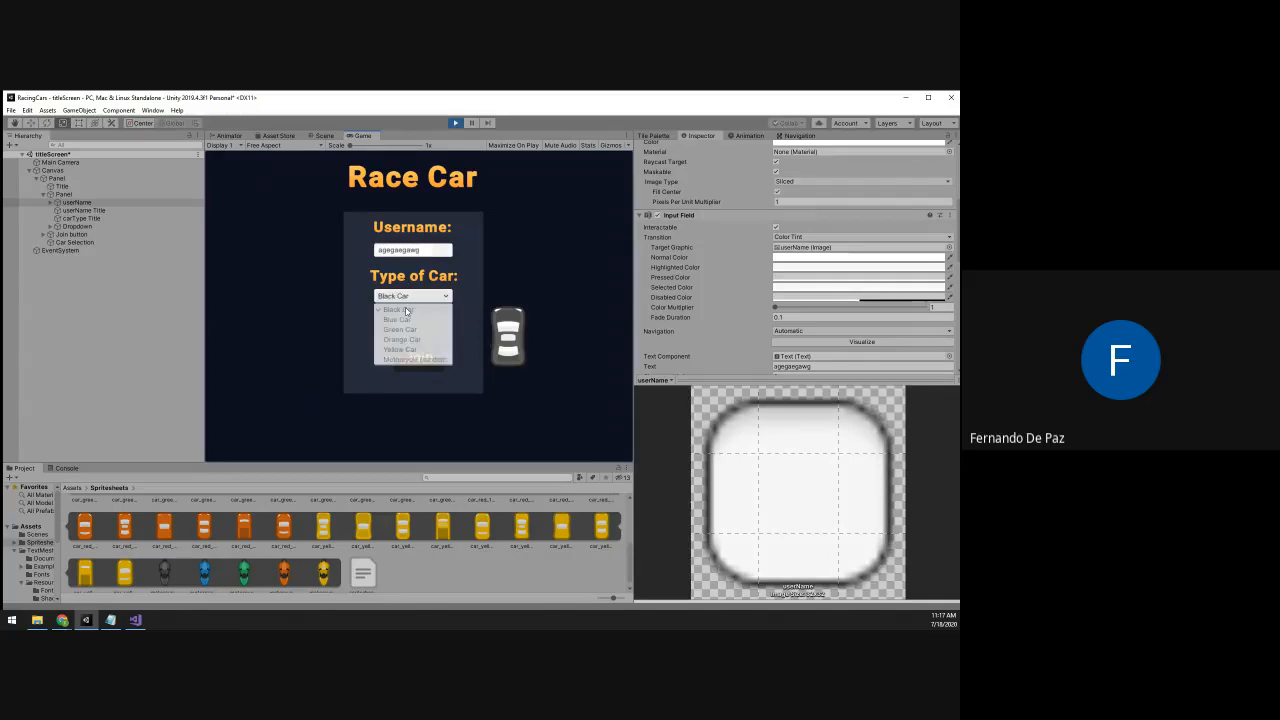
Test the Type of Car dropdown in the running game by choosing Green Car, Orange Car, Blue Car and Motorcycle
click(412, 330)
click(421, 298)
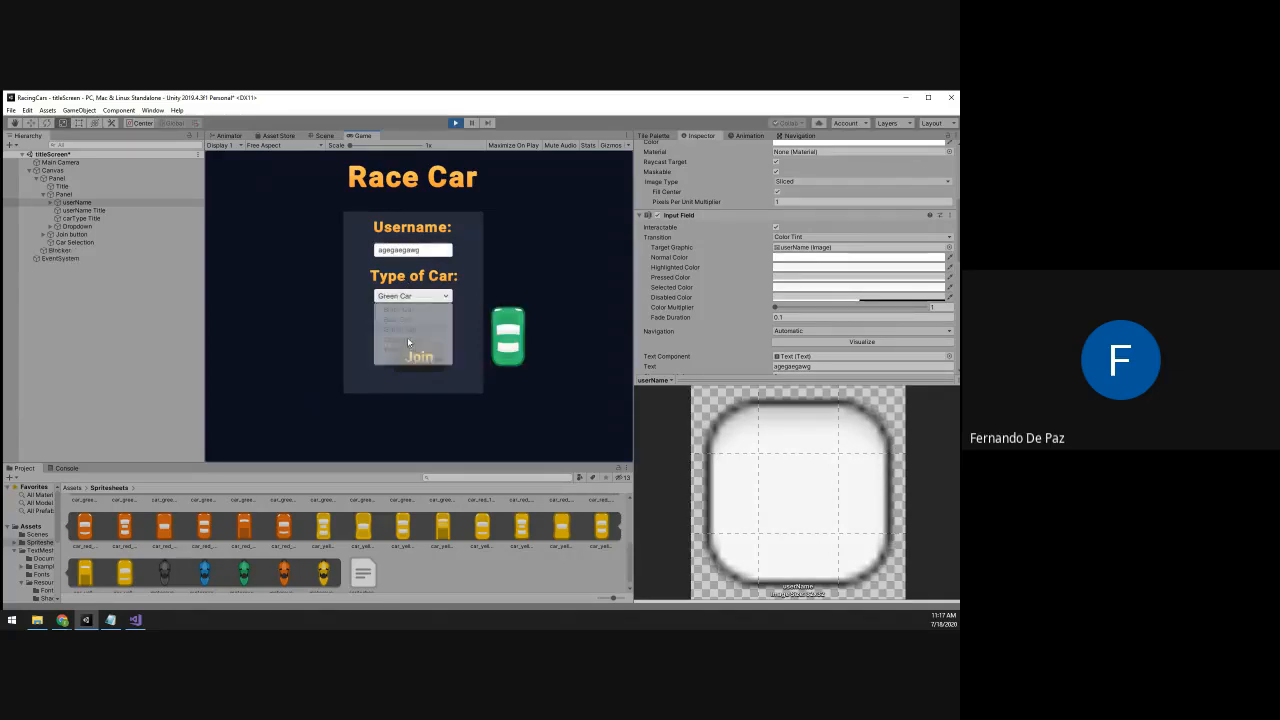
click(410, 330)
click(414, 296)
click(414, 335)
click(414, 296)
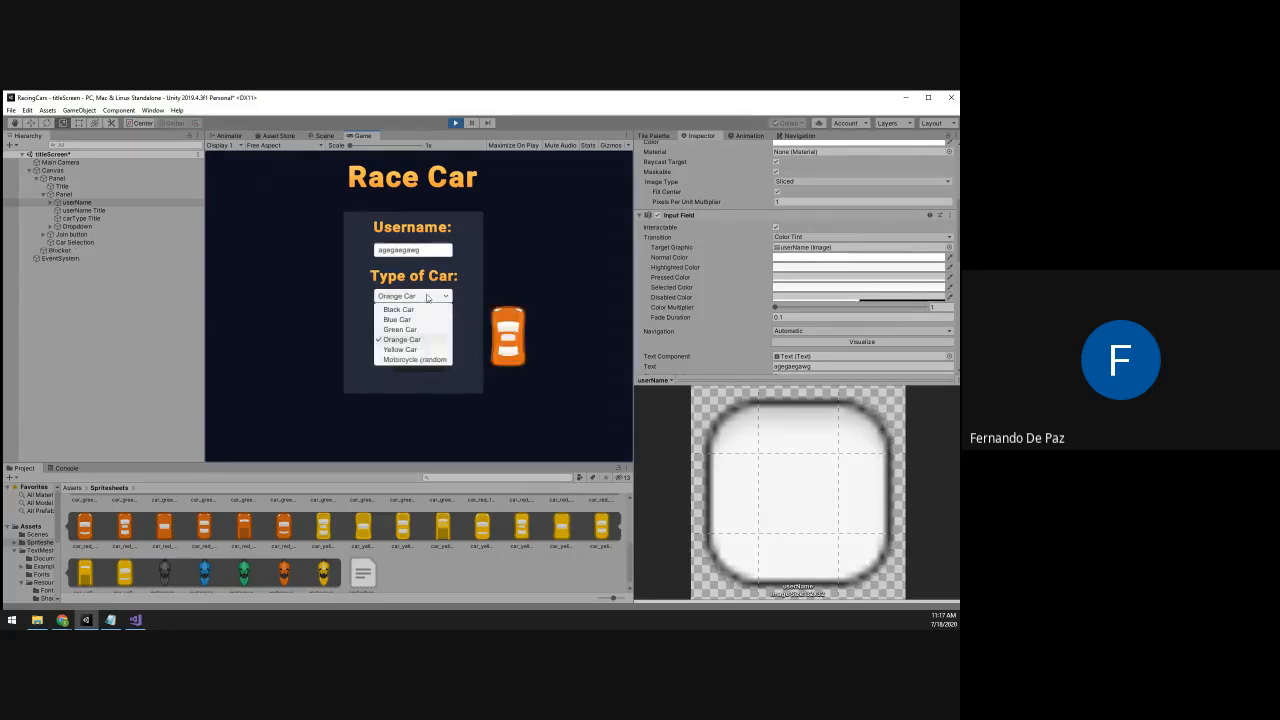
click(418, 319)
click(414, 296)
click(412, 359)
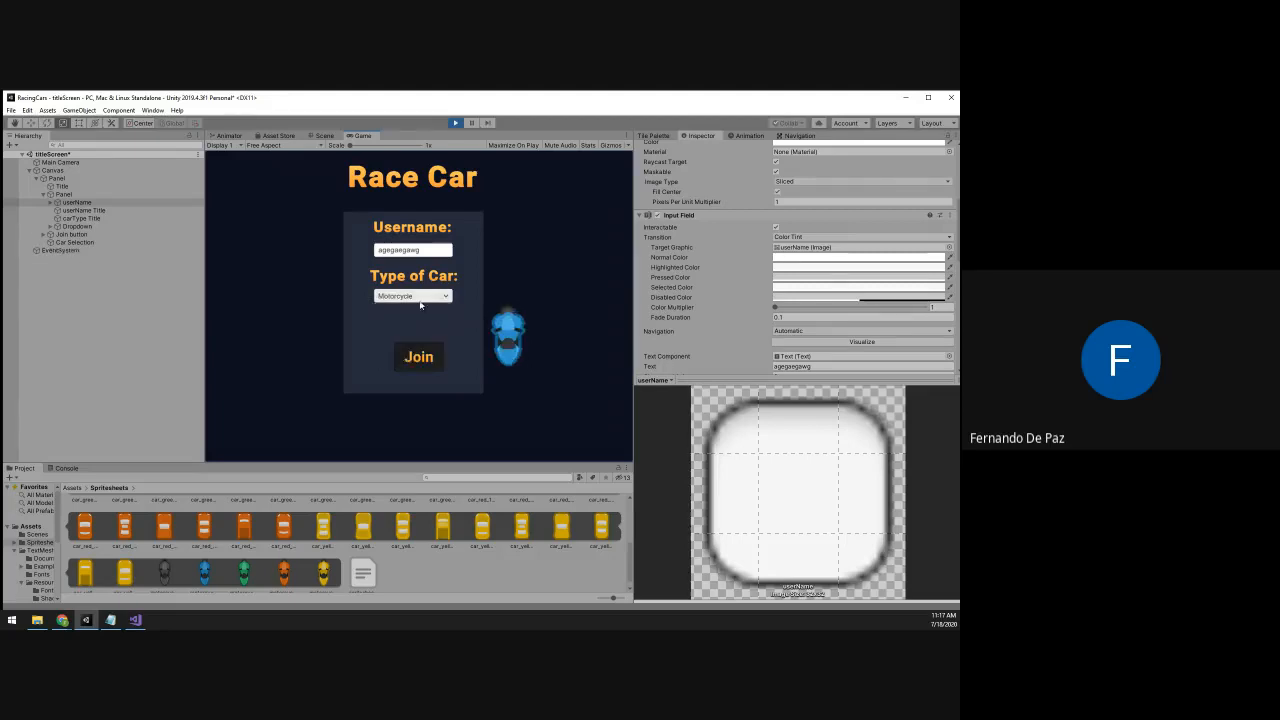
Test the Yellow Car option in the running game's Type of Car dropdown, show the root Assets folder and stop the game
click(416, 296)
click(404, 349)
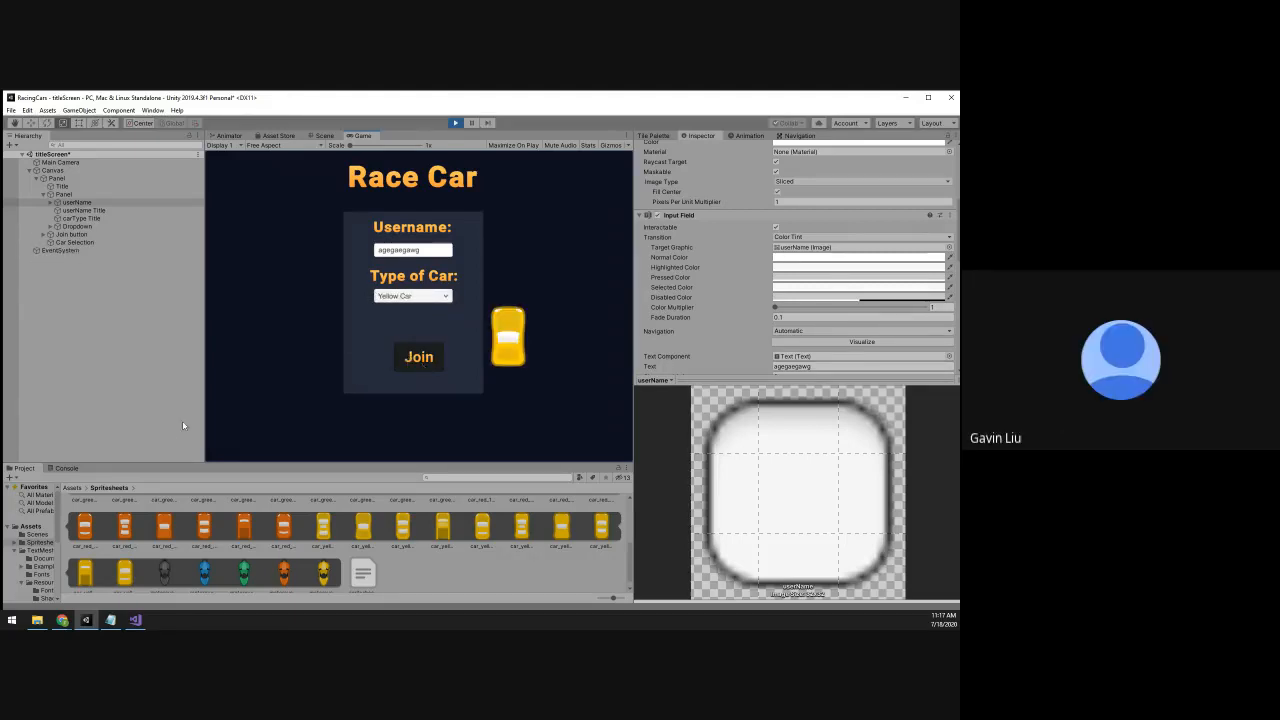
click(72, 487)
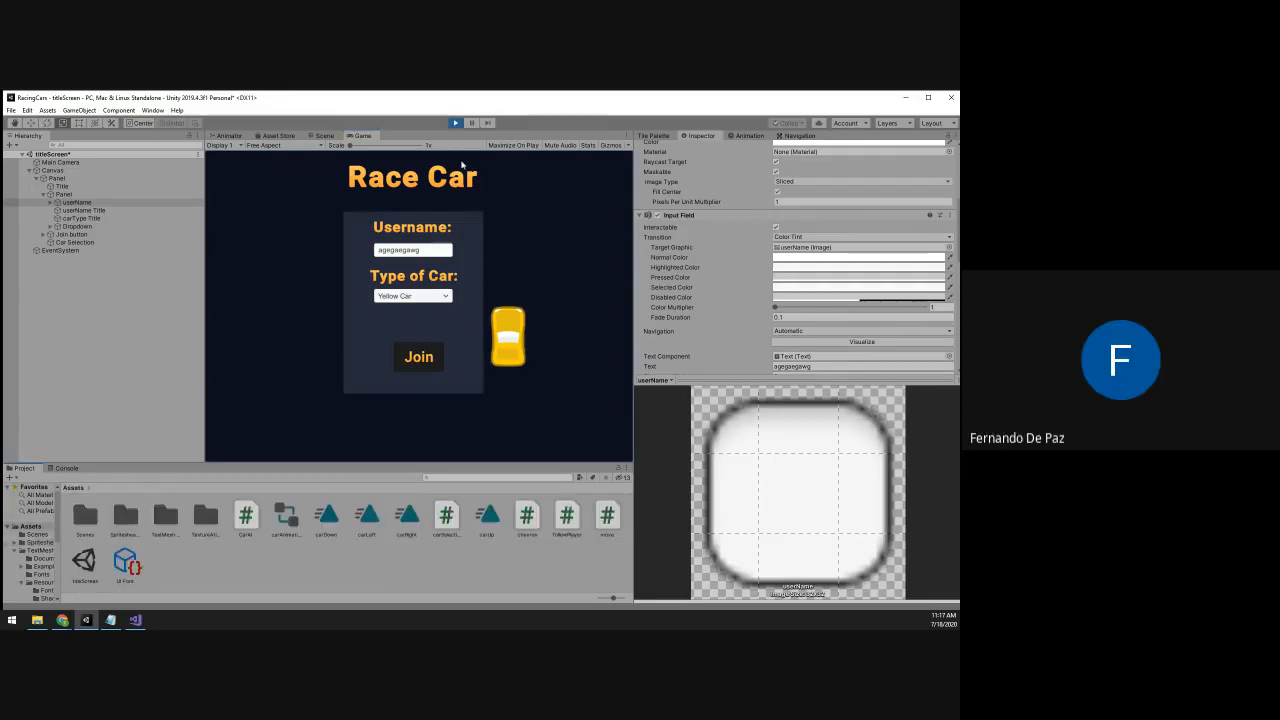
click(455, 122)
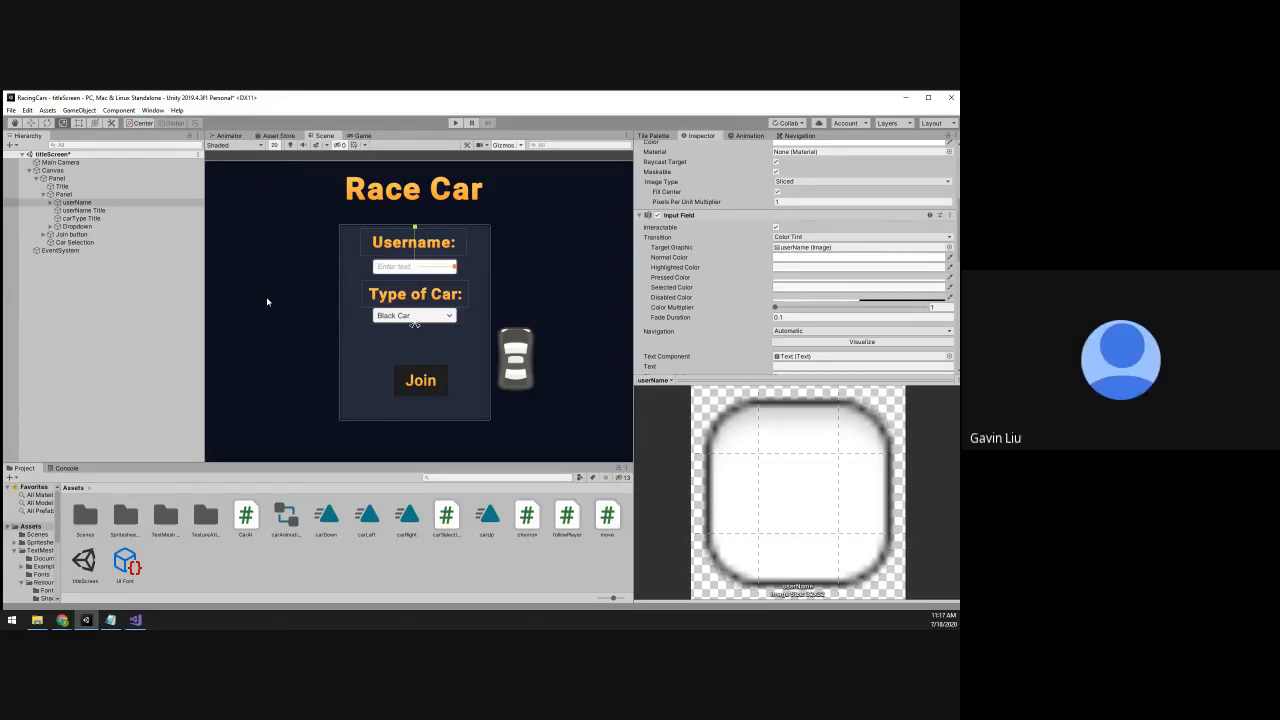
Export all project assets with their dependencies as a Unity package named raceCar_partial5 on the Desktop
right_click(178, 574)
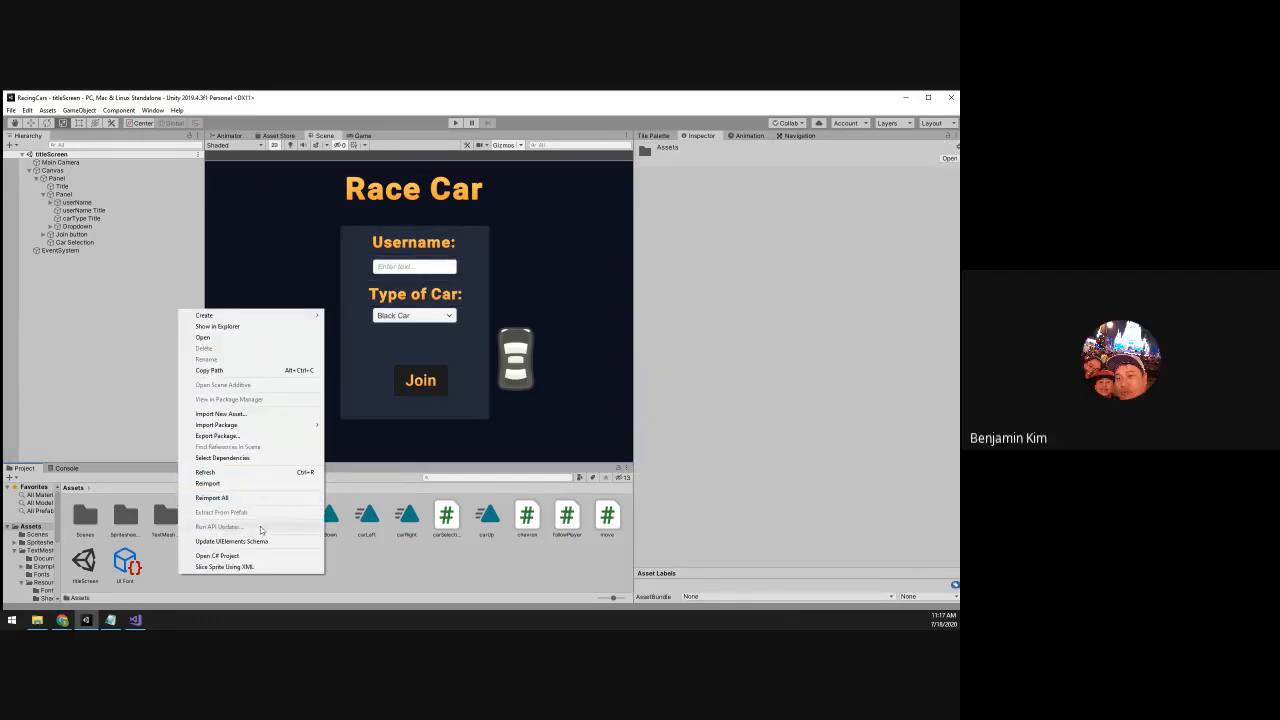
click(186, 436)
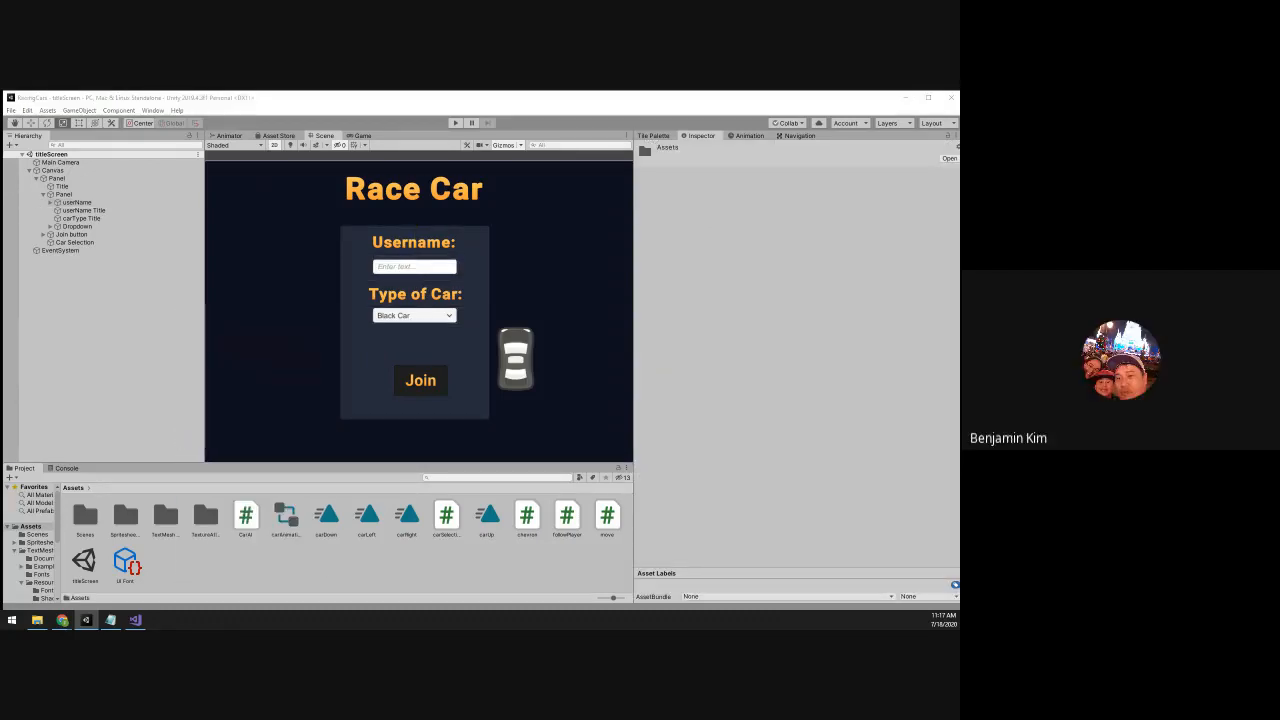
scroll(221, 346, down, 10)
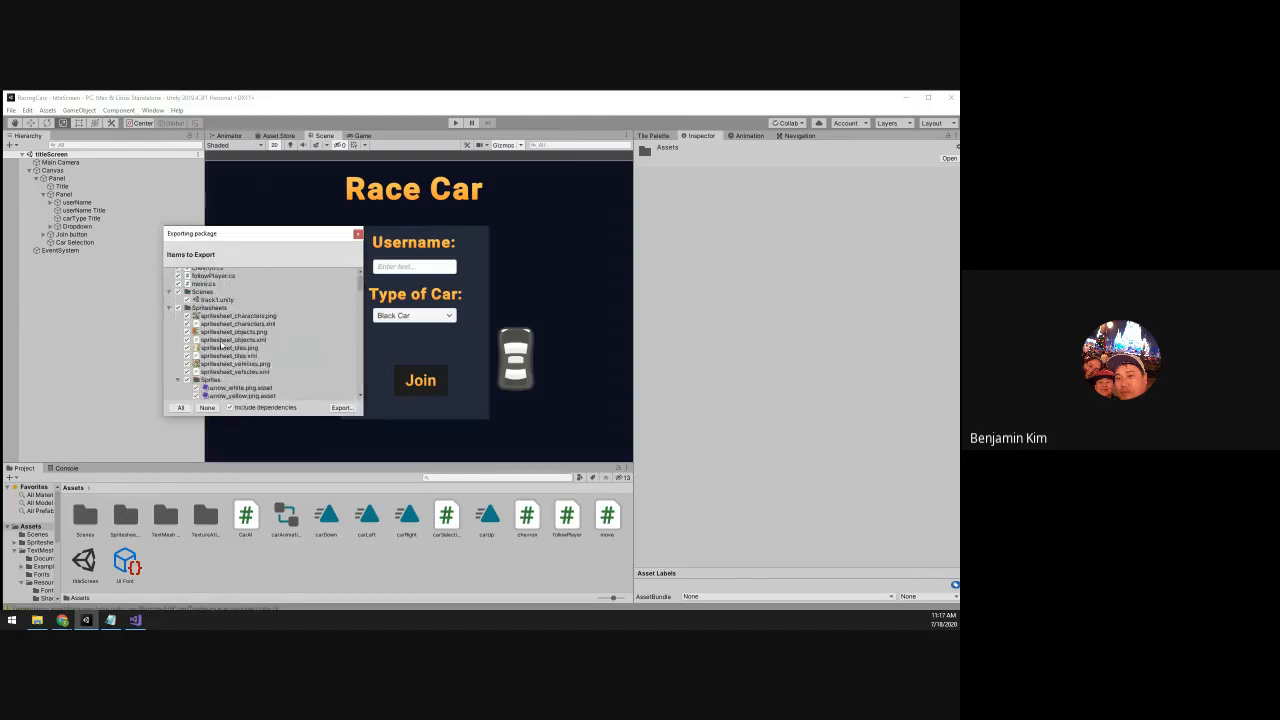
scroll(221, 346, down, 15)
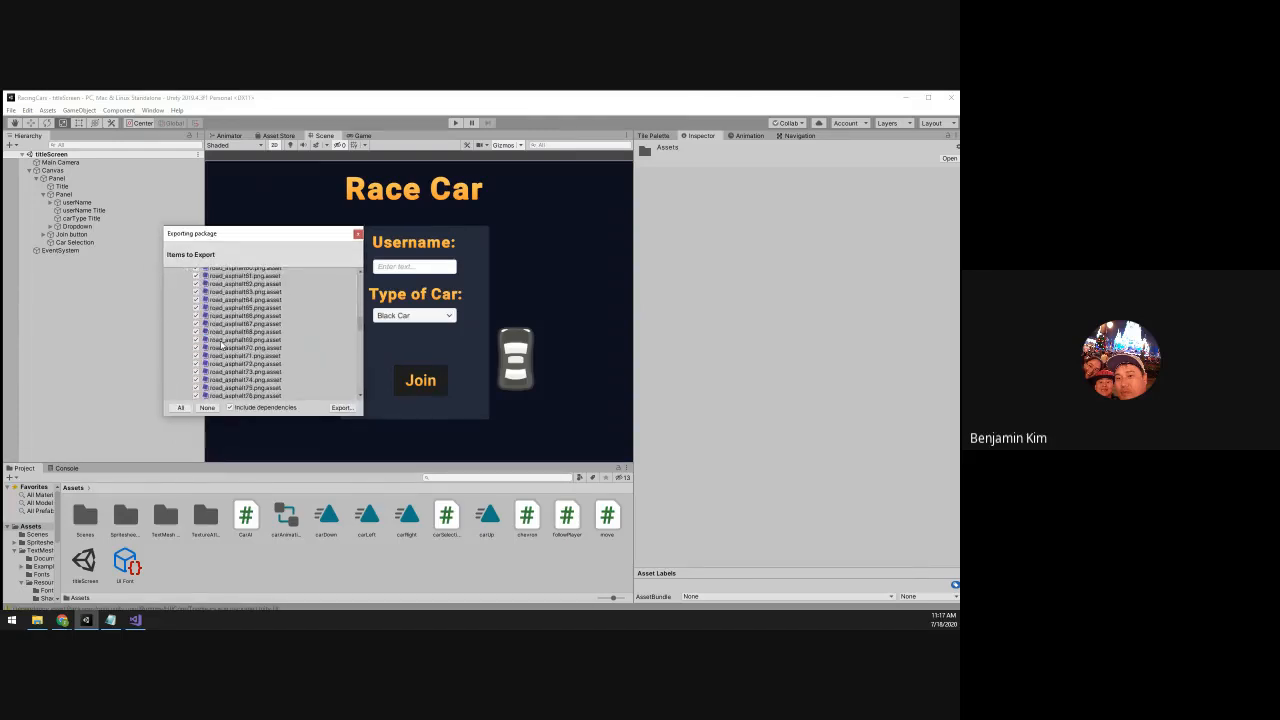
click(341, 407)
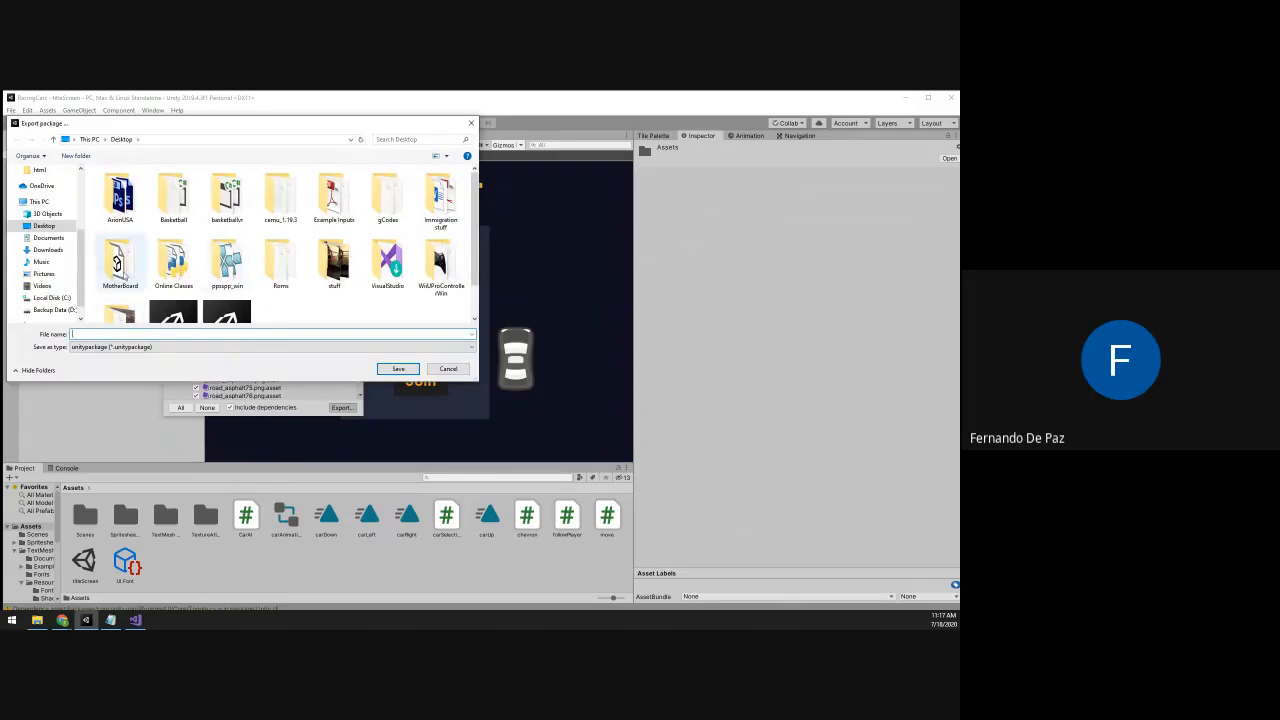
scroll(282, 325, down, 1)
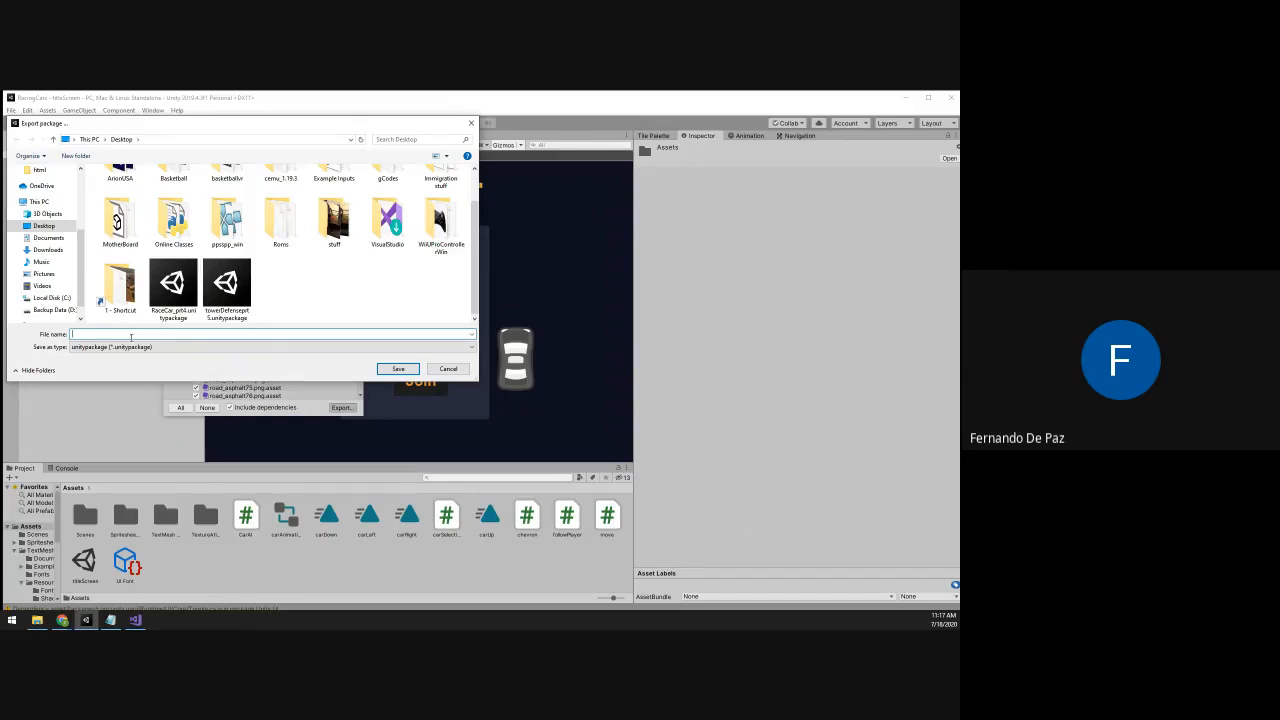
text(raceC)
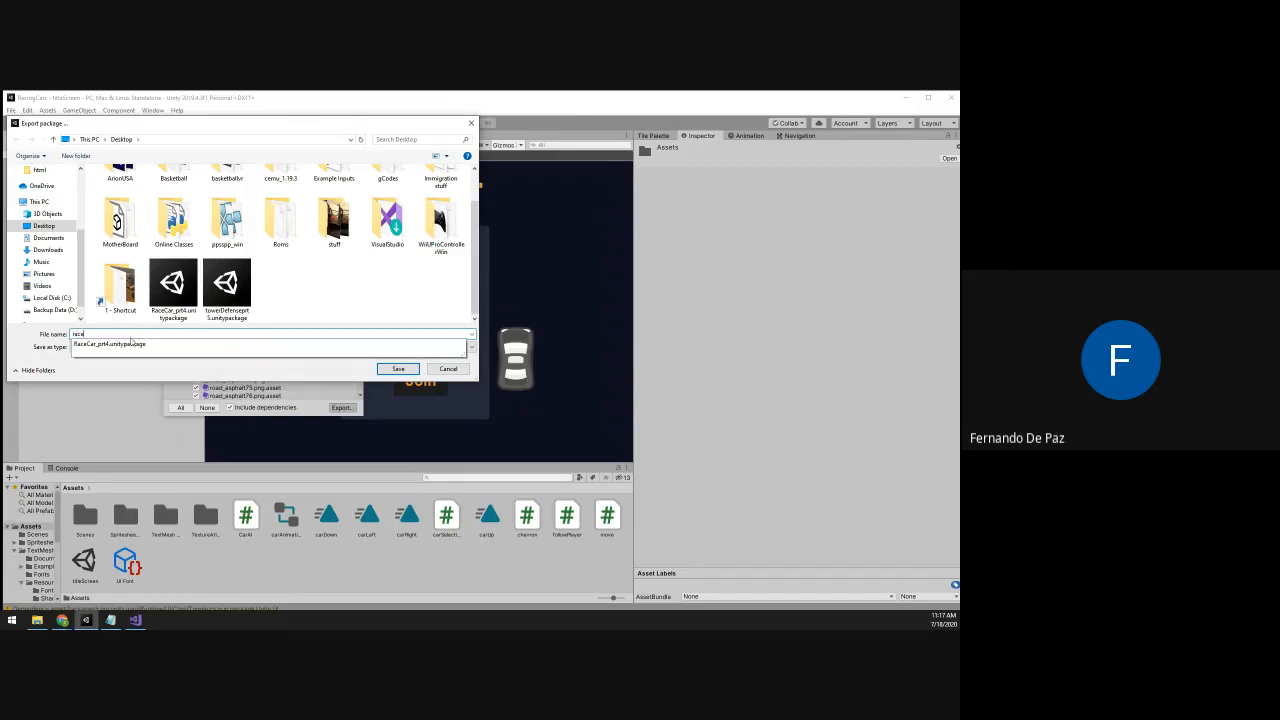
text(ar_pa)
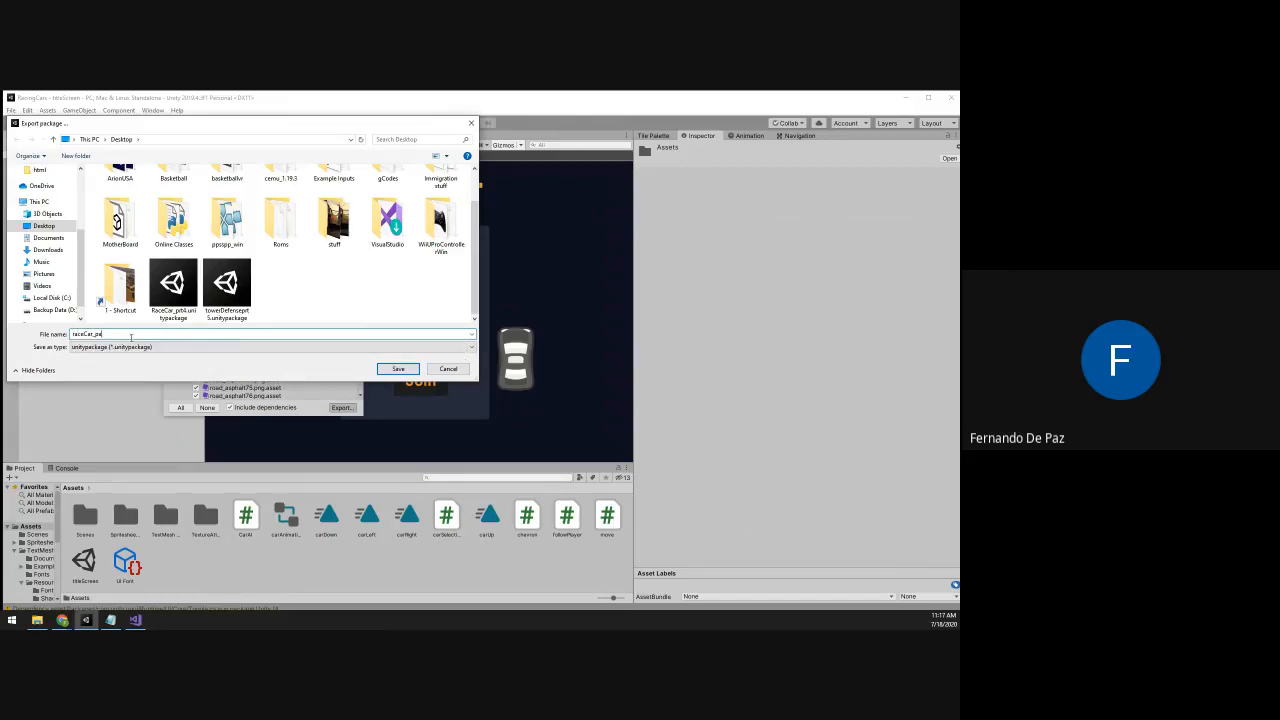
text(rtial5)
click(396, 369)
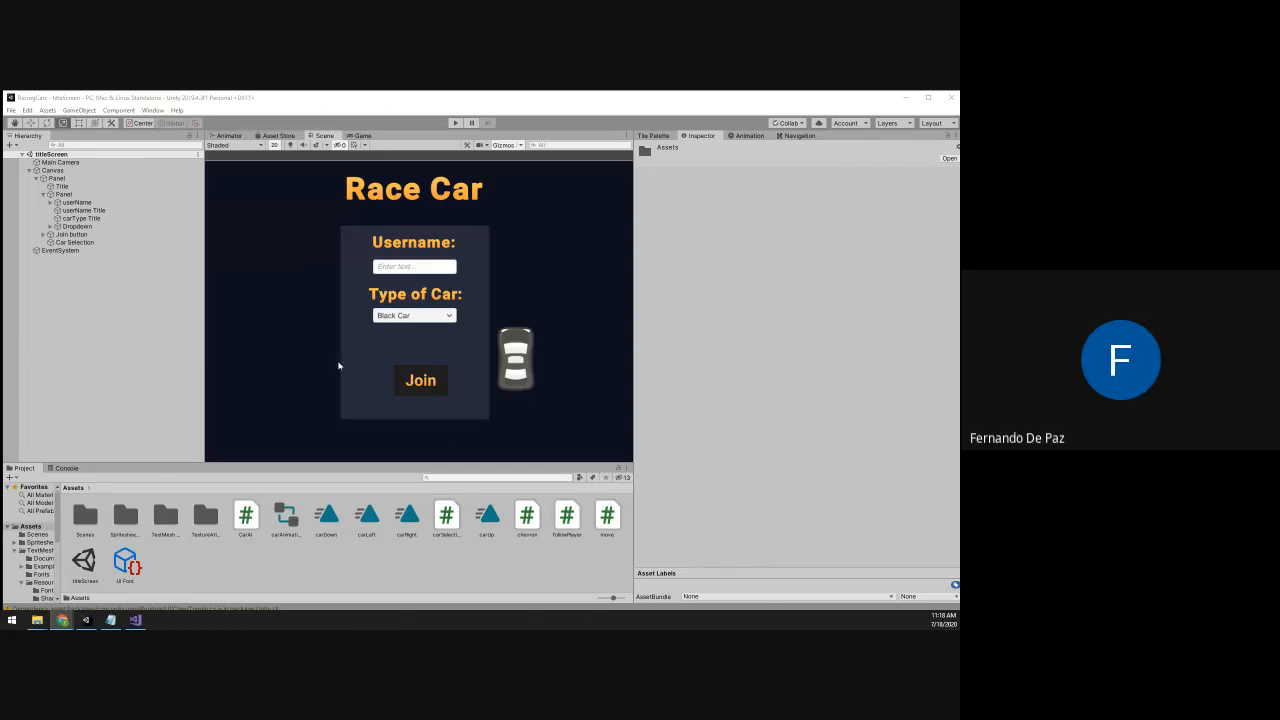
Compare the title screen layout in the Scene and Game views before and after making the view area smaller
scroll(346, 321, down, 2)
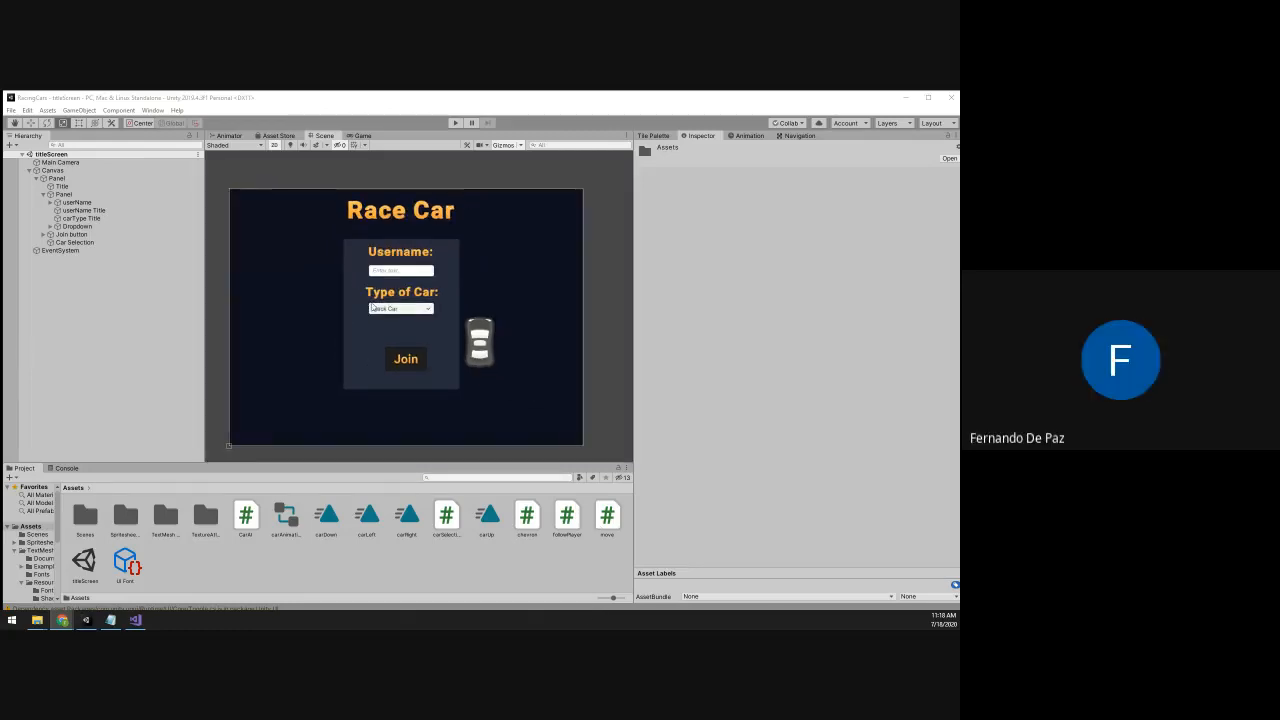
middle_drag(372, 305, 399, 305)
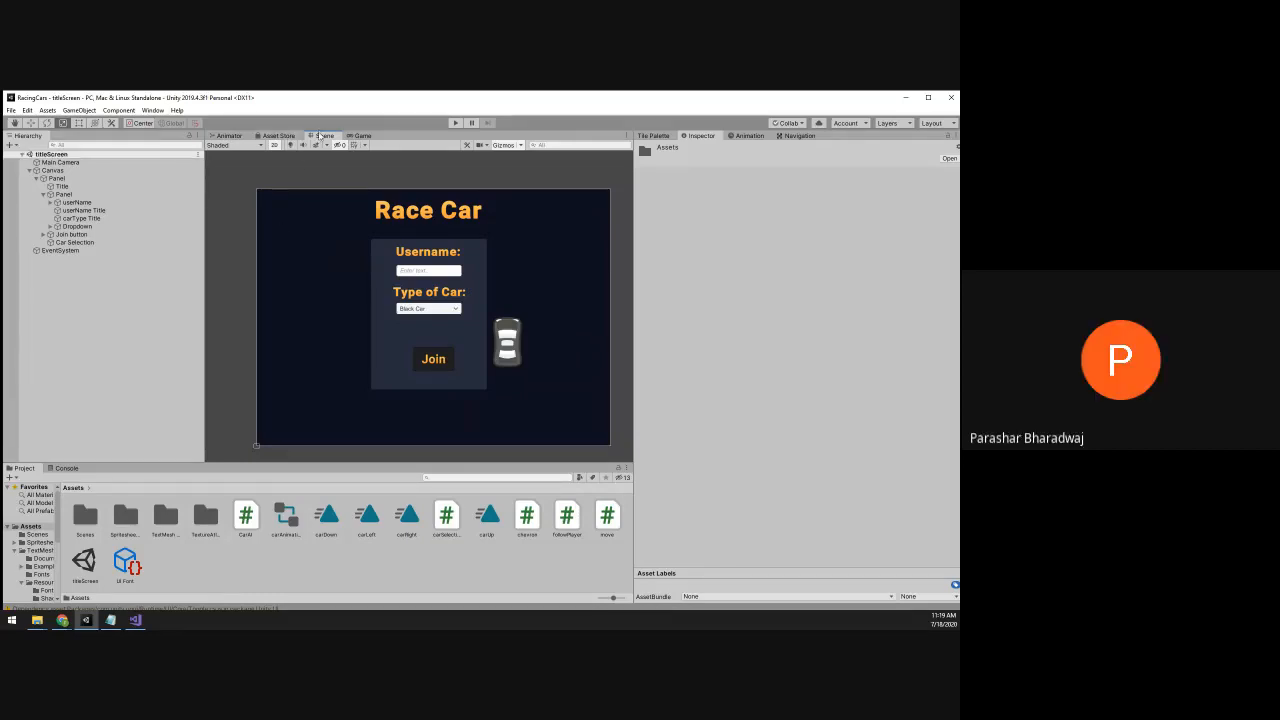
click(362, 137)
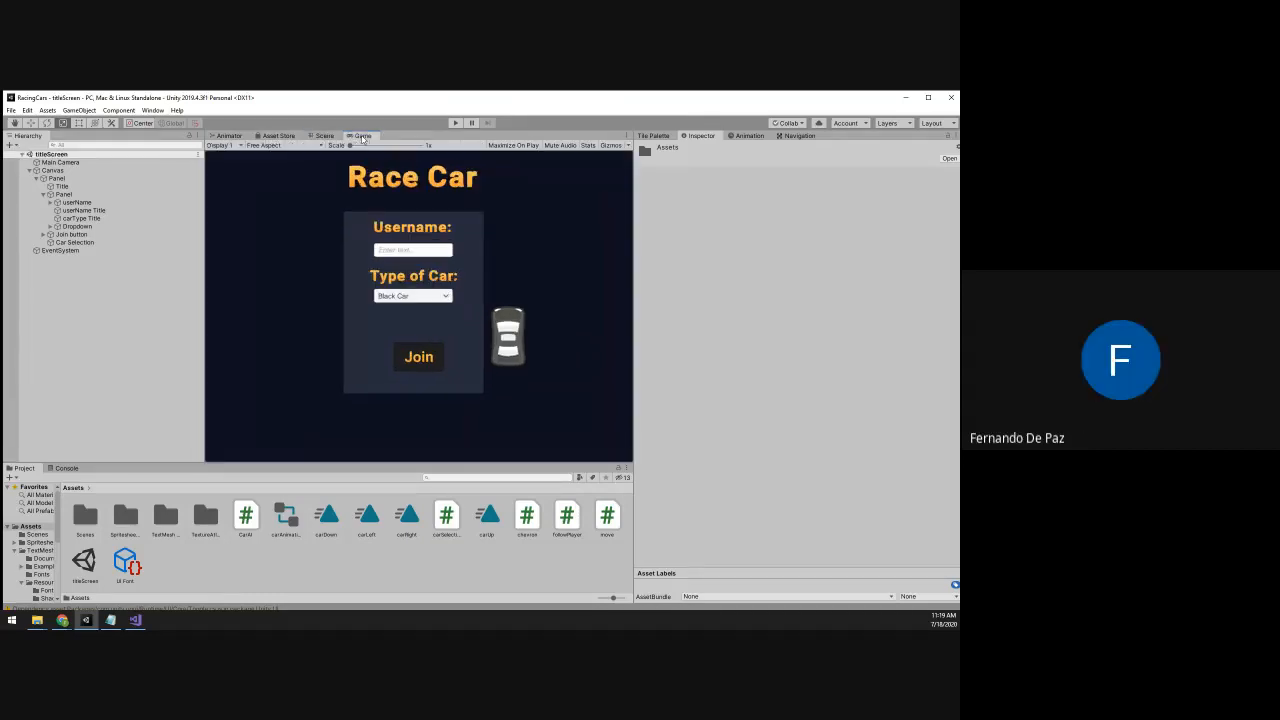
click(330, 136)
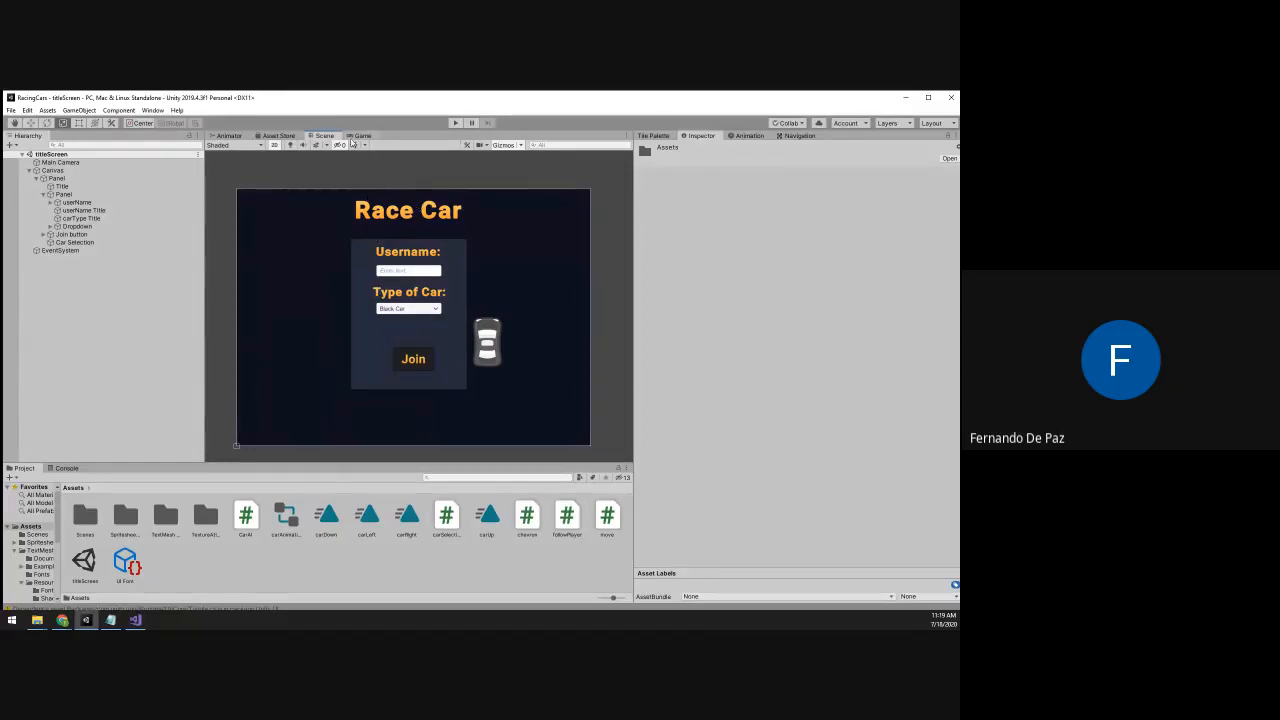
drag(293, 463, 417, 394)
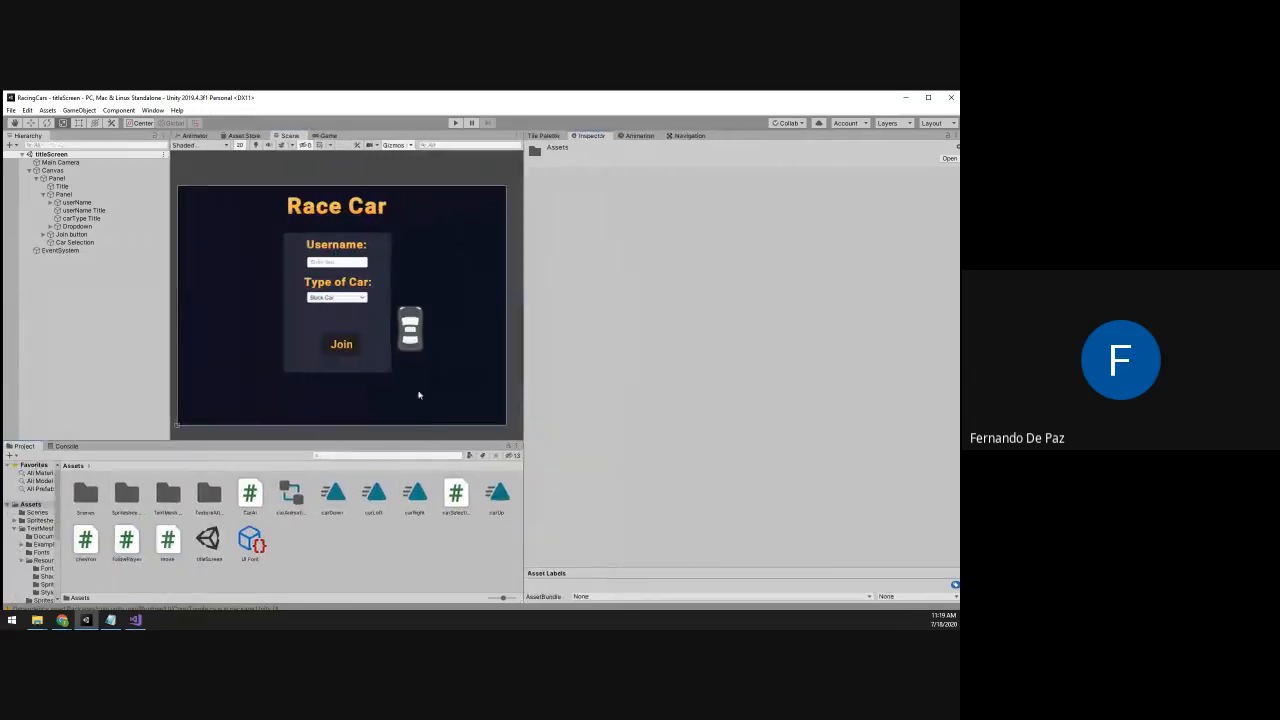
click(328, 136)
click(289, 136)
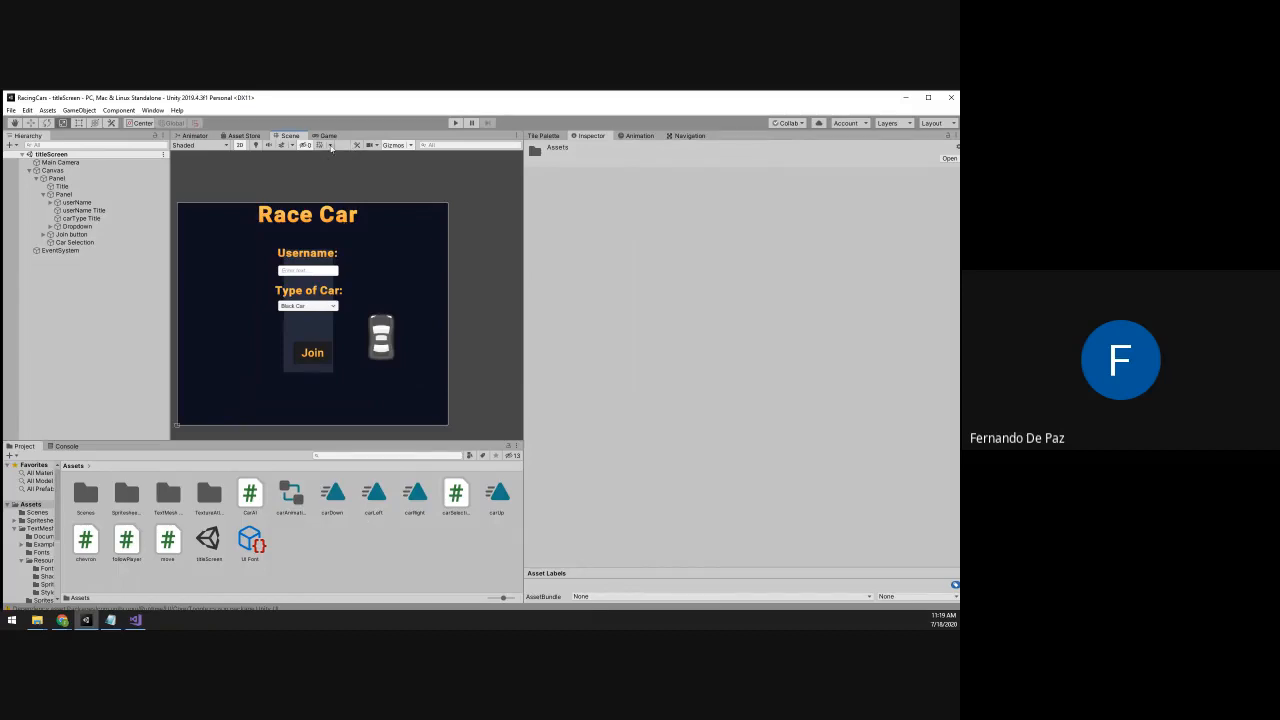
Try docking the Game view beside the Console to see it together with the Scene view
drag(328, 135, 145, 453)
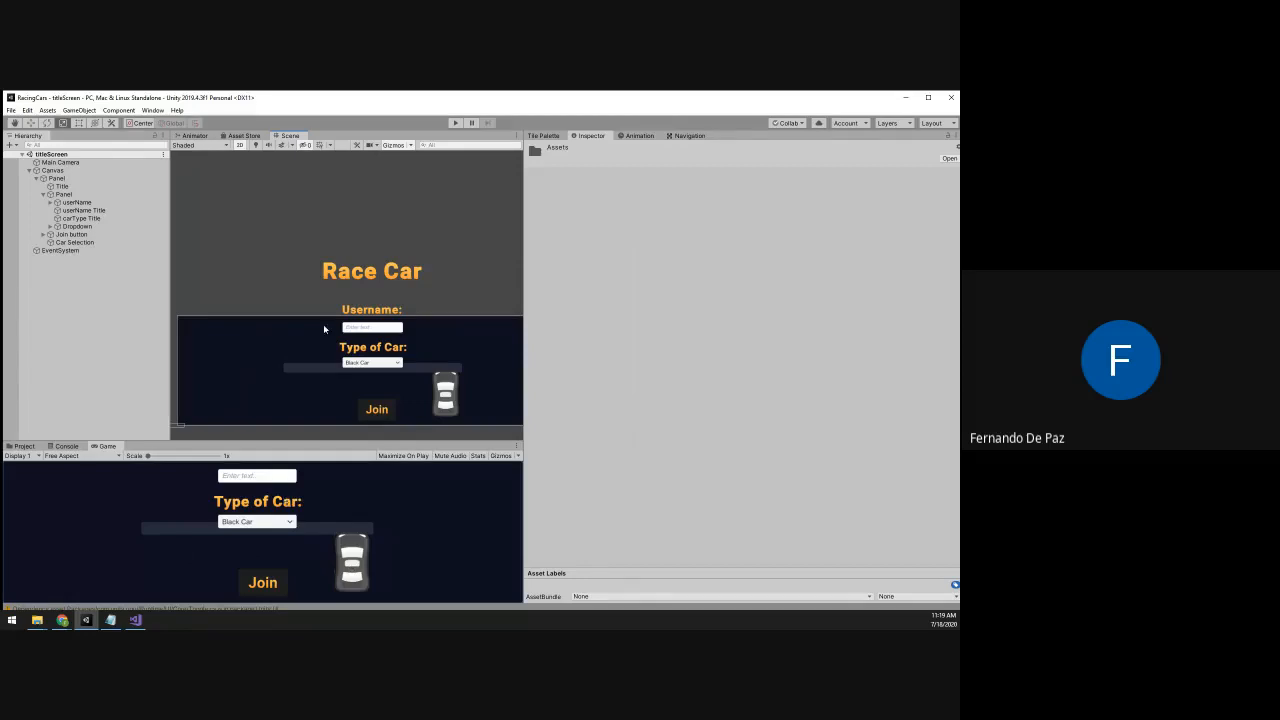
scroll(325, 320, down, 3)
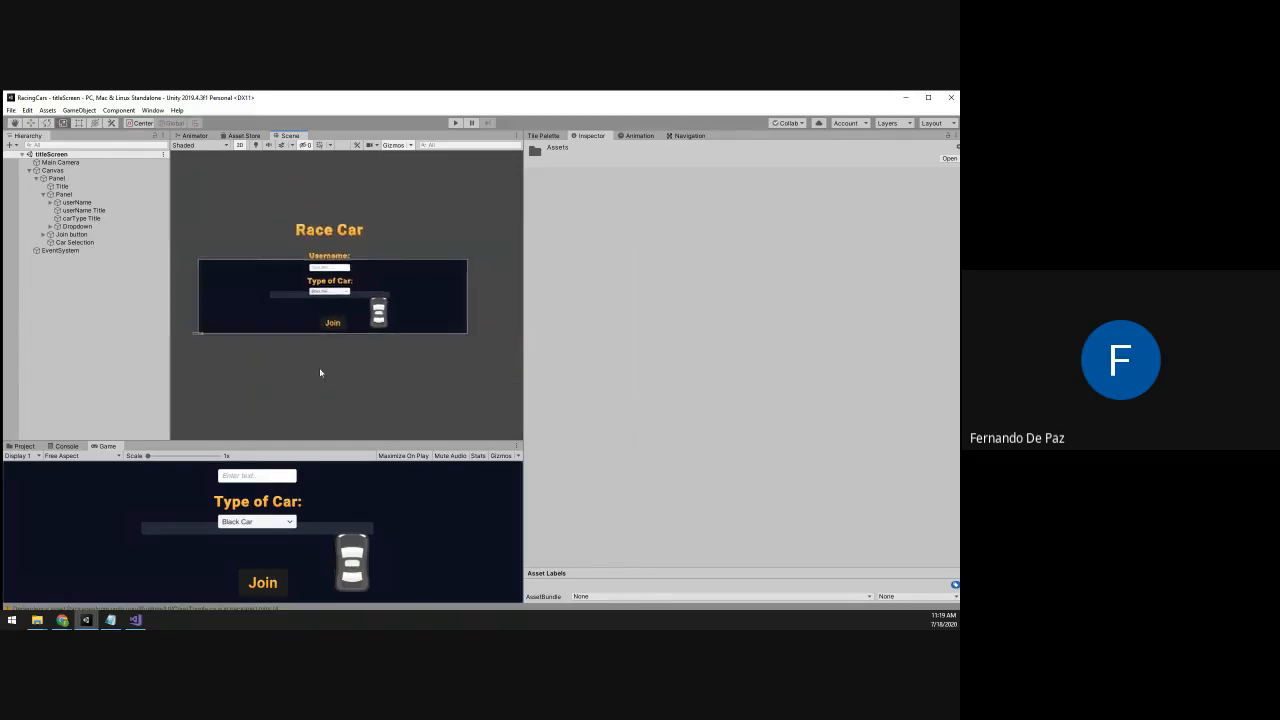
mouse_move(320, 372)
middle_down()
mouse_move(389, 369)
mouse_move(320, 381)
middle_up()
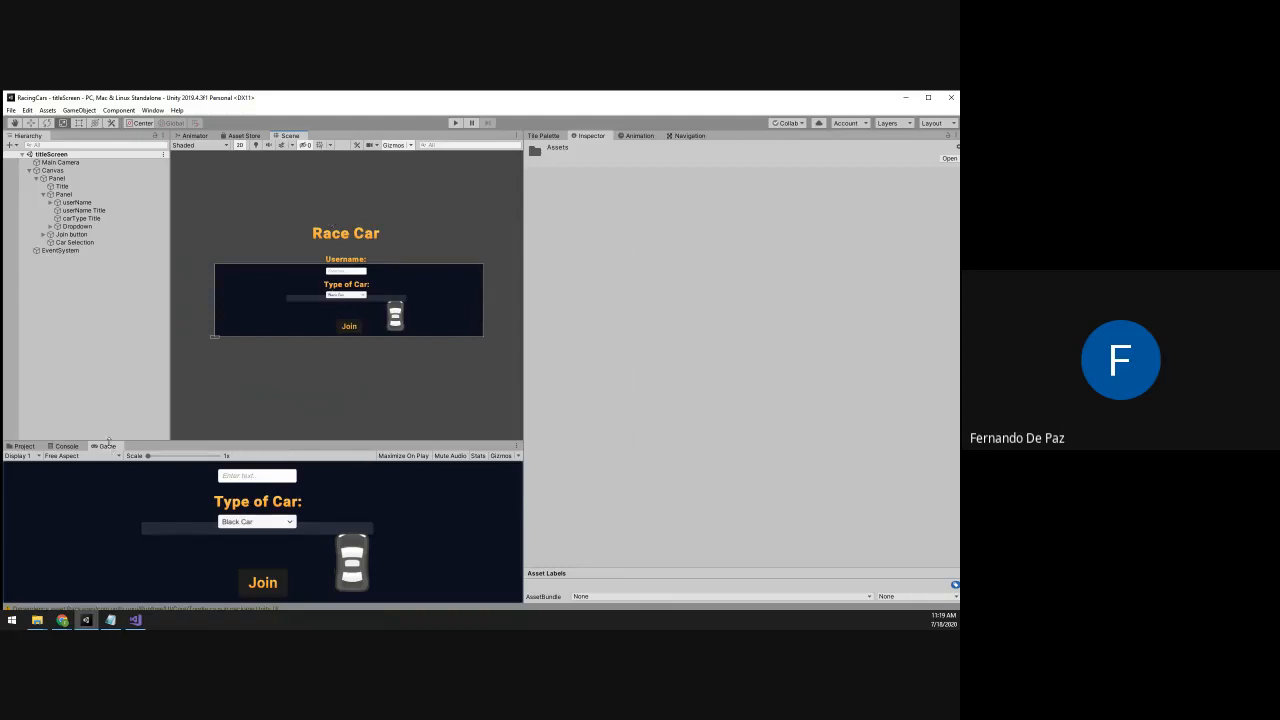
drag(108, 441, 161, 391)
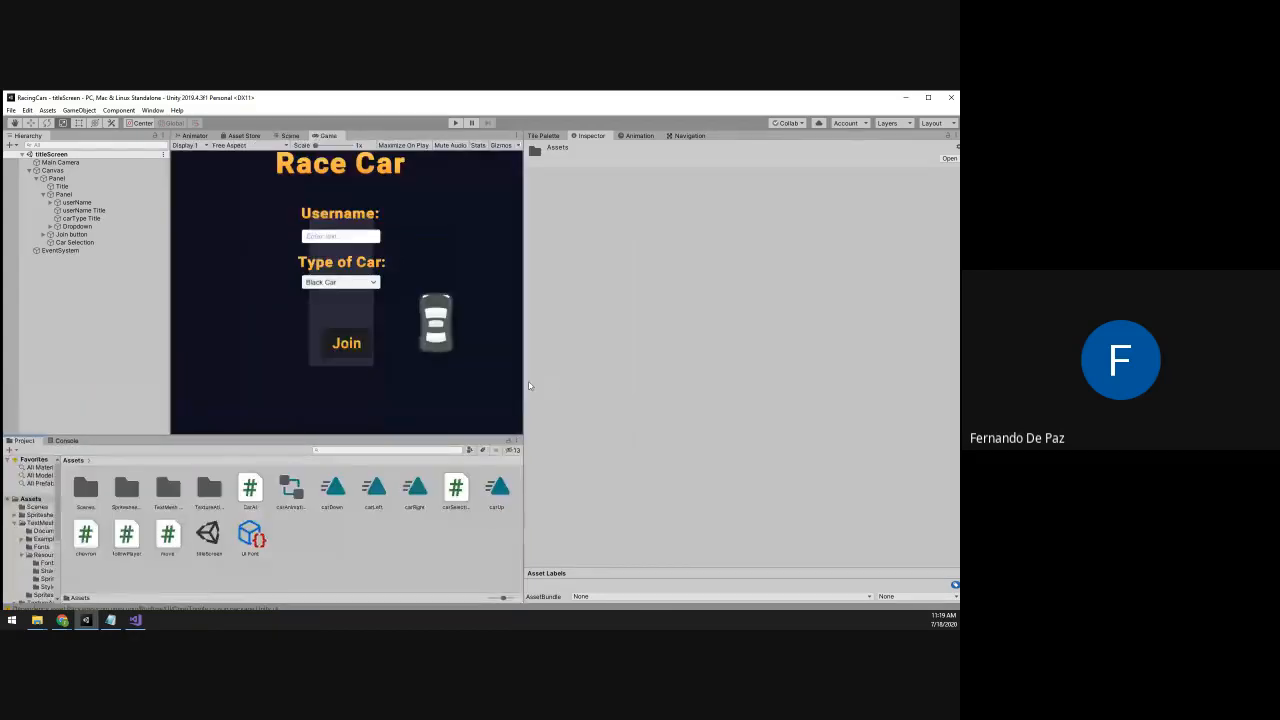
Resize the Game view wider, taller and narrower to check how the title screen layout adapts
drag(524, 388, 757, 390)
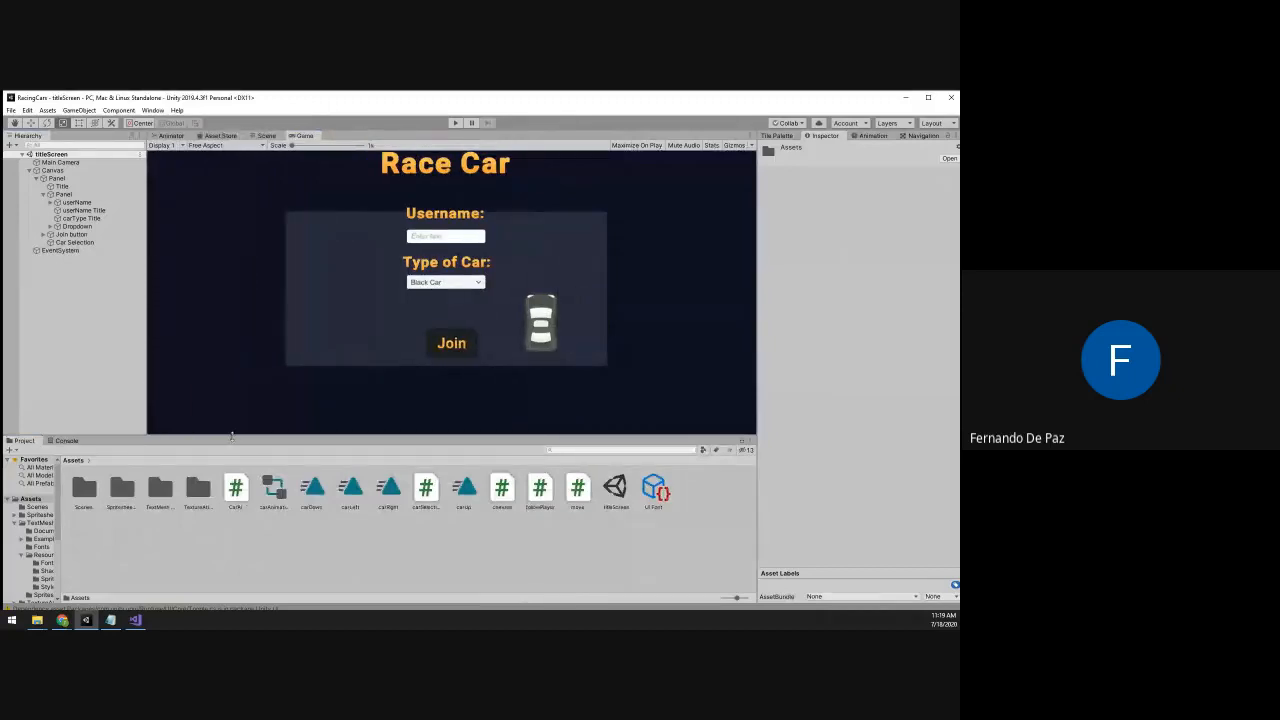
drag(236, 437, 238, 468)
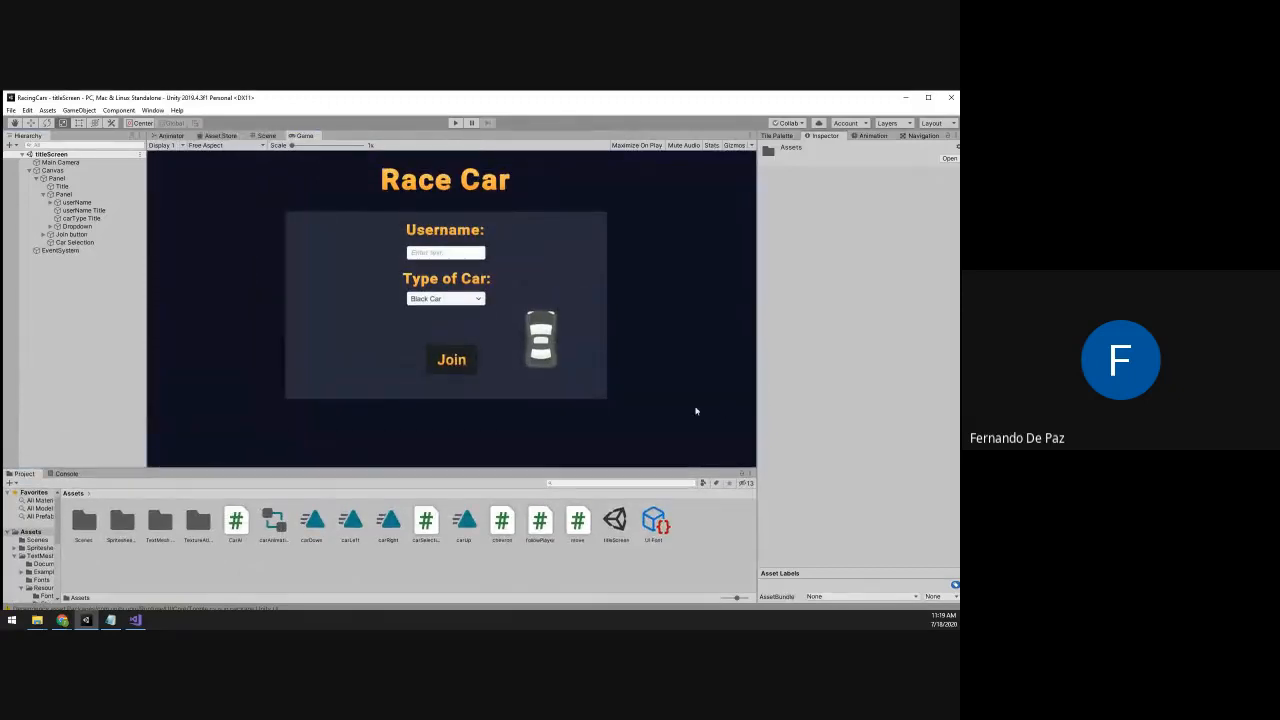
drag(757, 392, 532, 366)
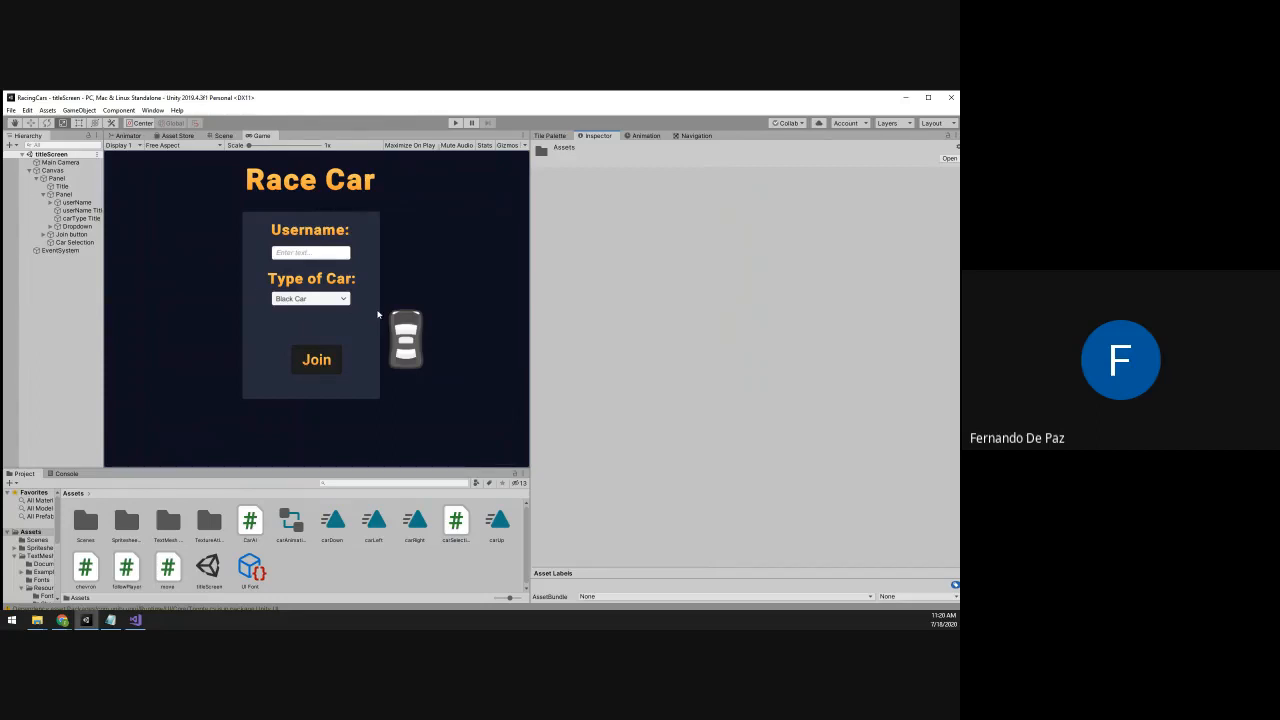
Show the Canvas settings and widen the Hierarchy and the Game view
click(80, 195)
drag(103, 202, 151, 202)
click(52, 170)
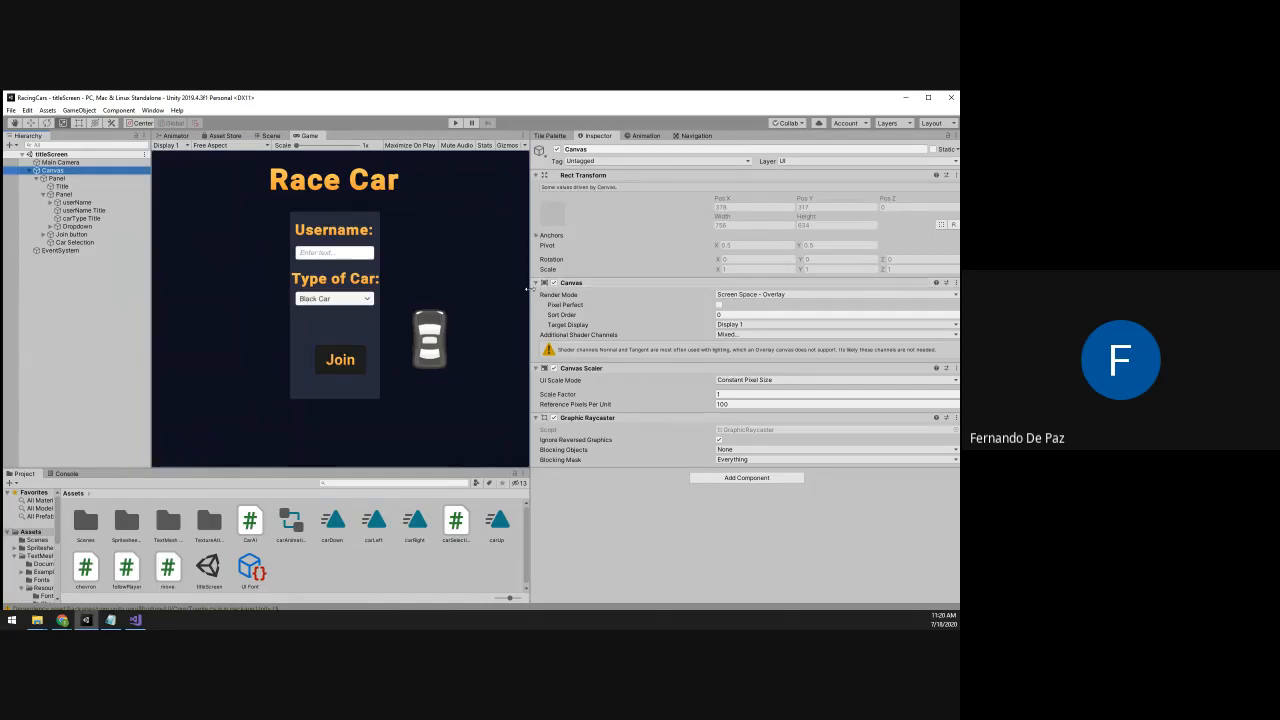
drag(528, 289, 587, 302)
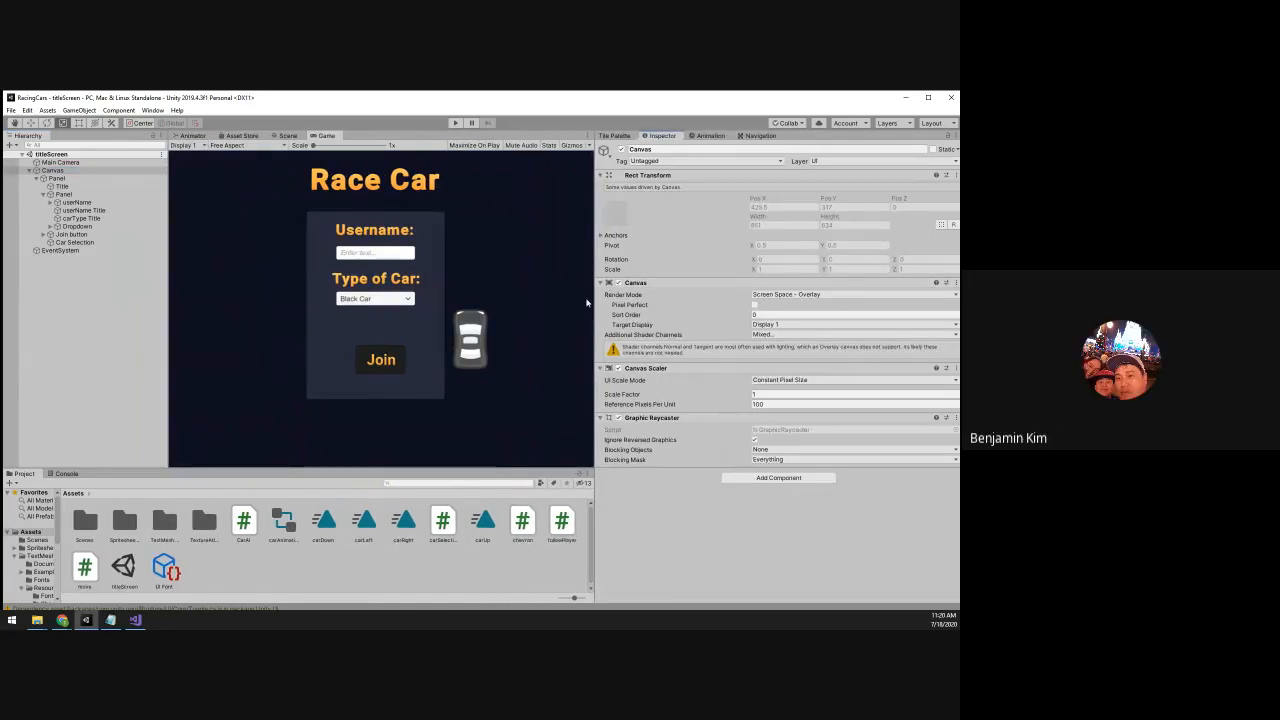
Examine the outer Panel and its parent Canvas, including how the Panel groups its child objects and stretches
click(44, 178)
click(35, 178)
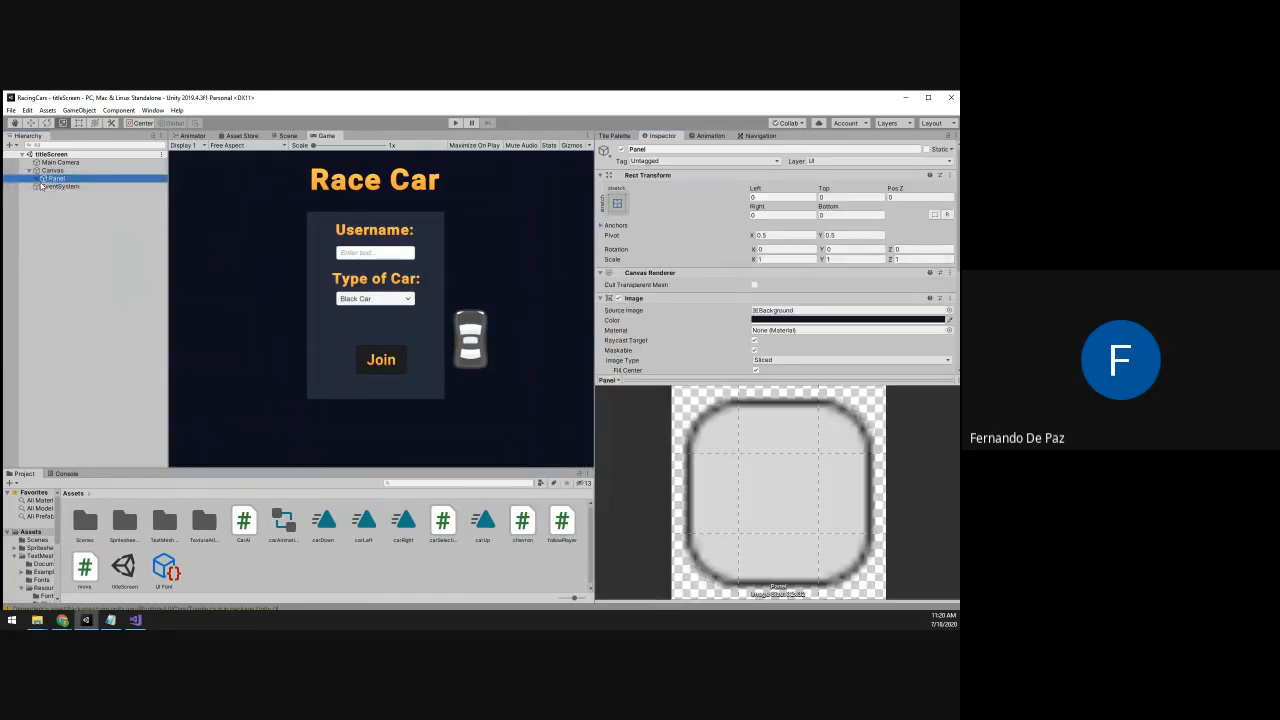
click(37, 178)
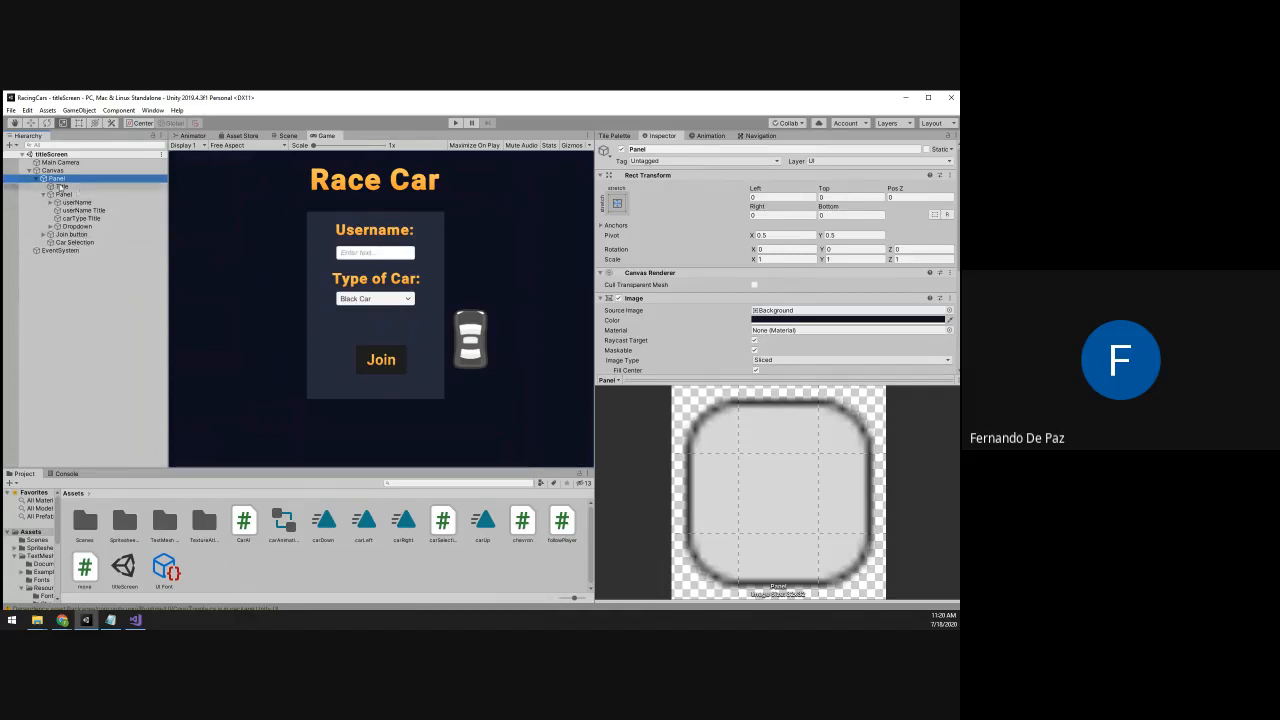
click(37, 178)
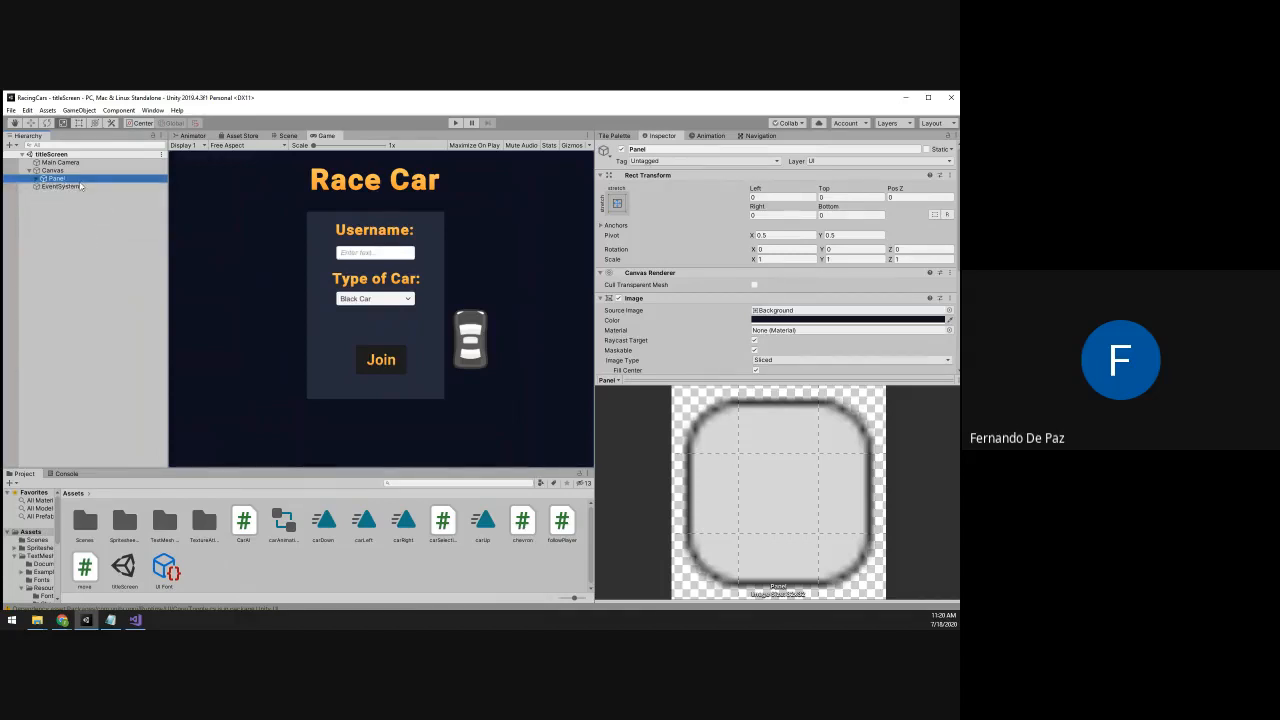
key(F2)
click(70, 198)
click(56, 170)
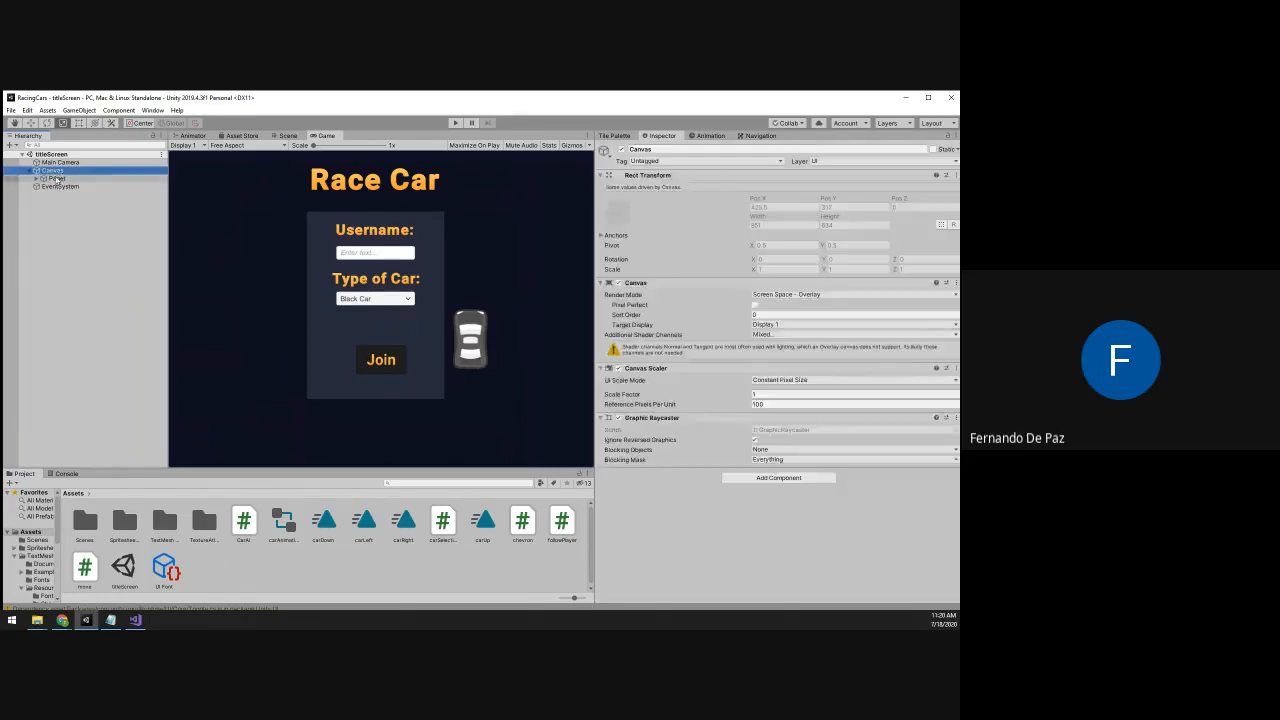
click(56, 178)
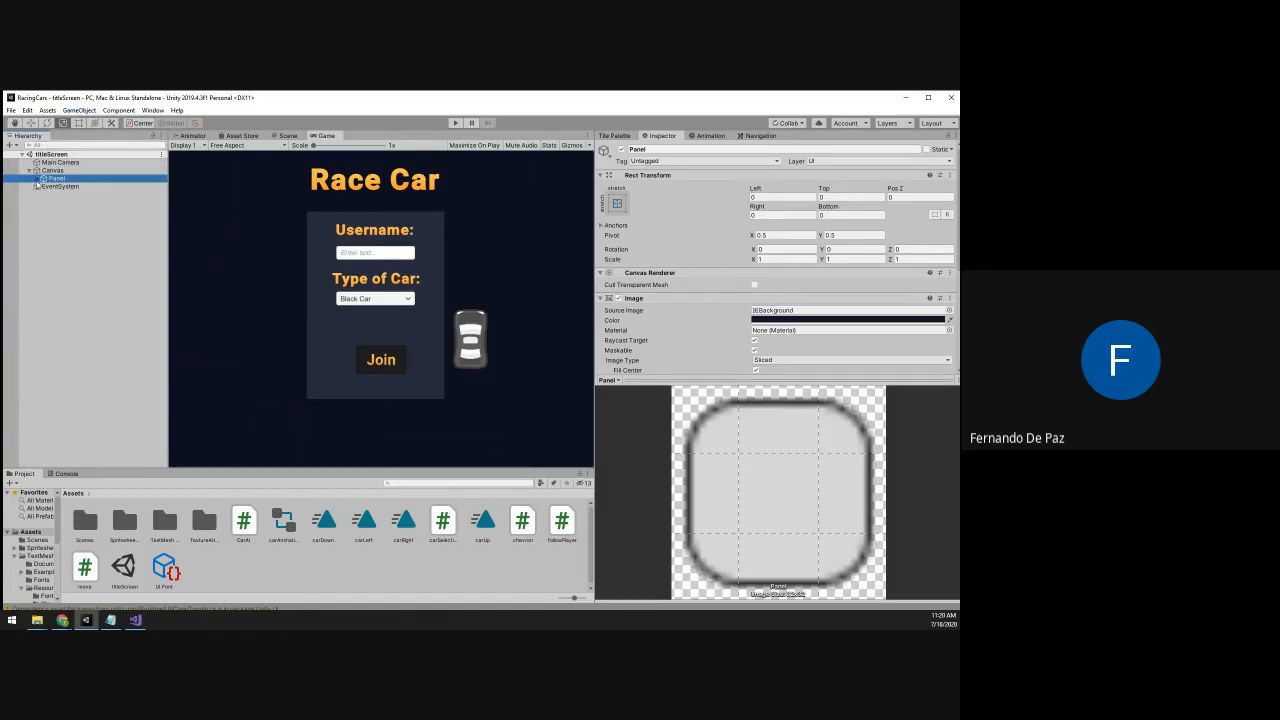
Anchor the Title text to the top center of the outer Panel
click(37, 178)
click(58, 186)
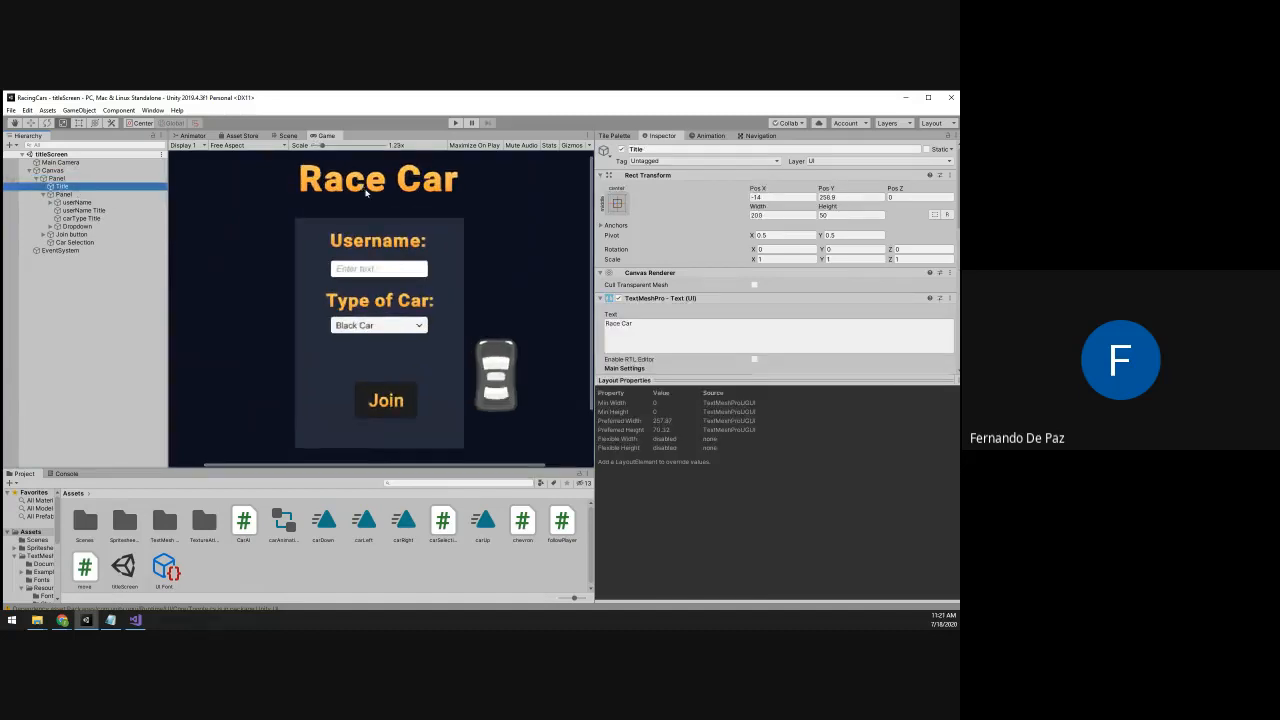
click(288, 135)
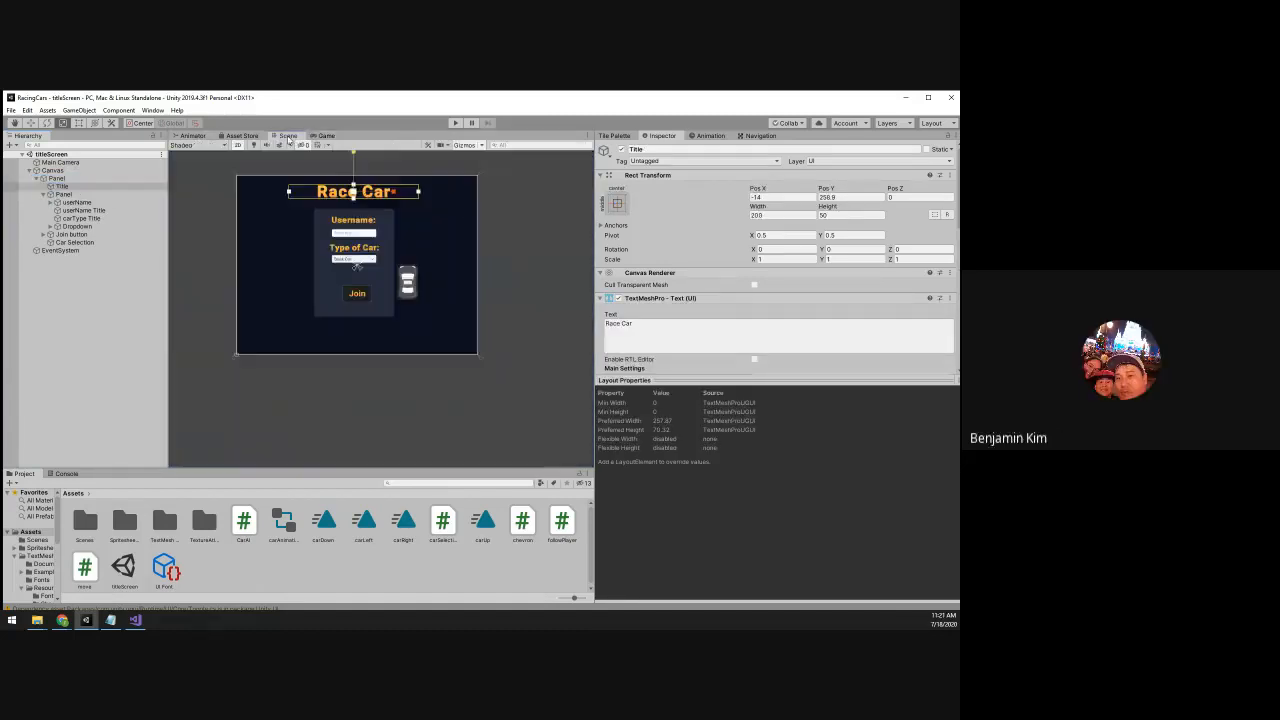
scroll(340, 192, up, 4)
scroll(332, 194, up, 2)
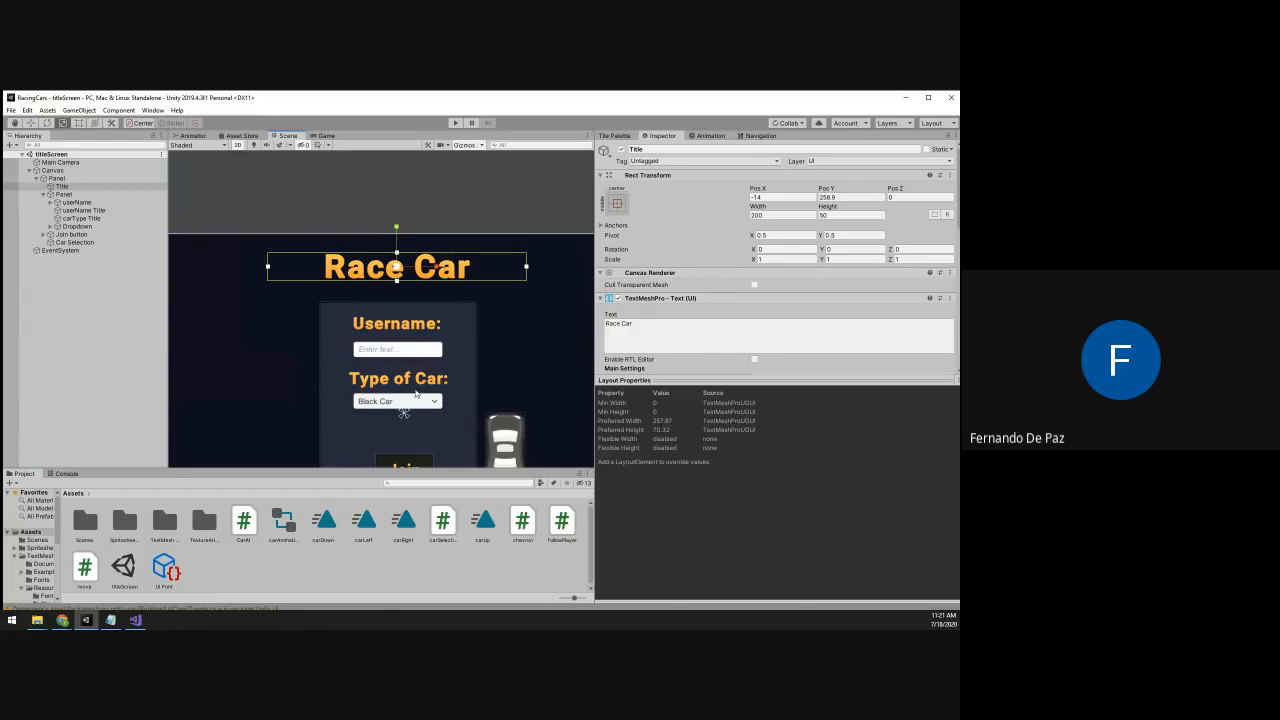
scroll(306, 354, down, 3)
scroll(336, 337, up, 3)
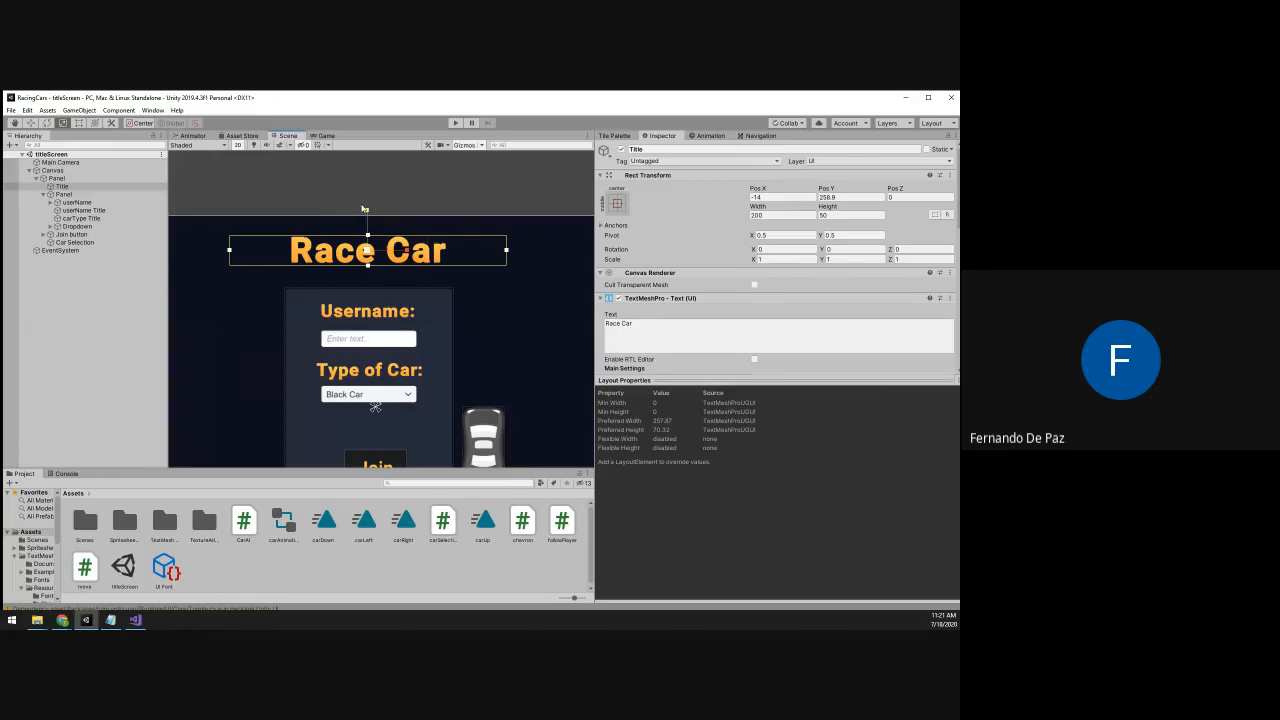
click(617, 204)
click(674, 283)
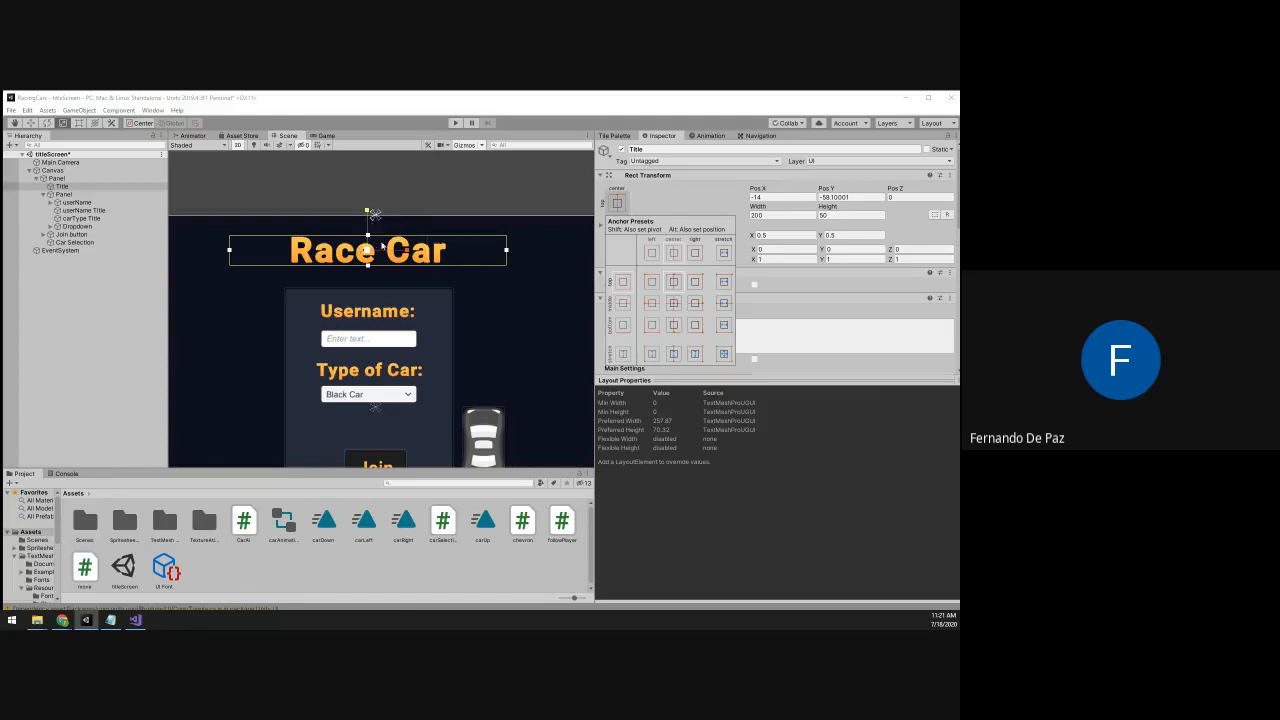
click(268, 167)
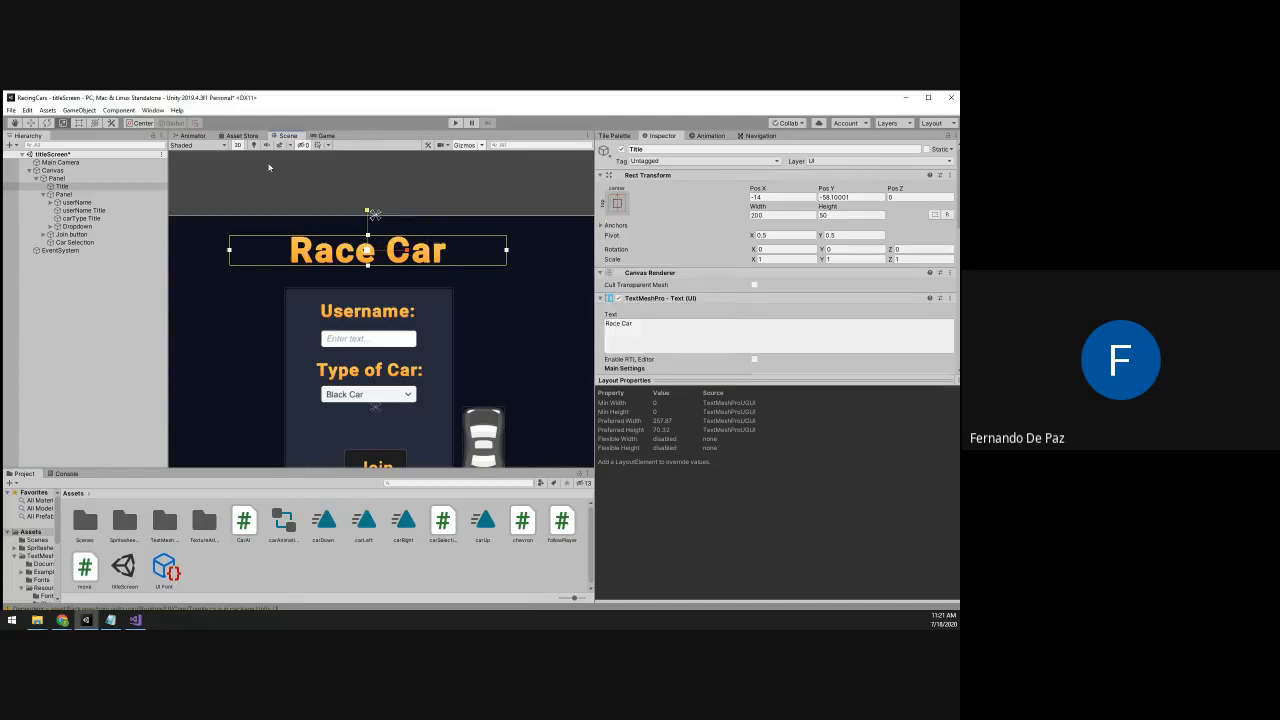
Anchor the inner Panel that holds the username and car type fields to the middle center
scroll(410, 245, down, 4)
middle_drag(487, 321, 451, 269)
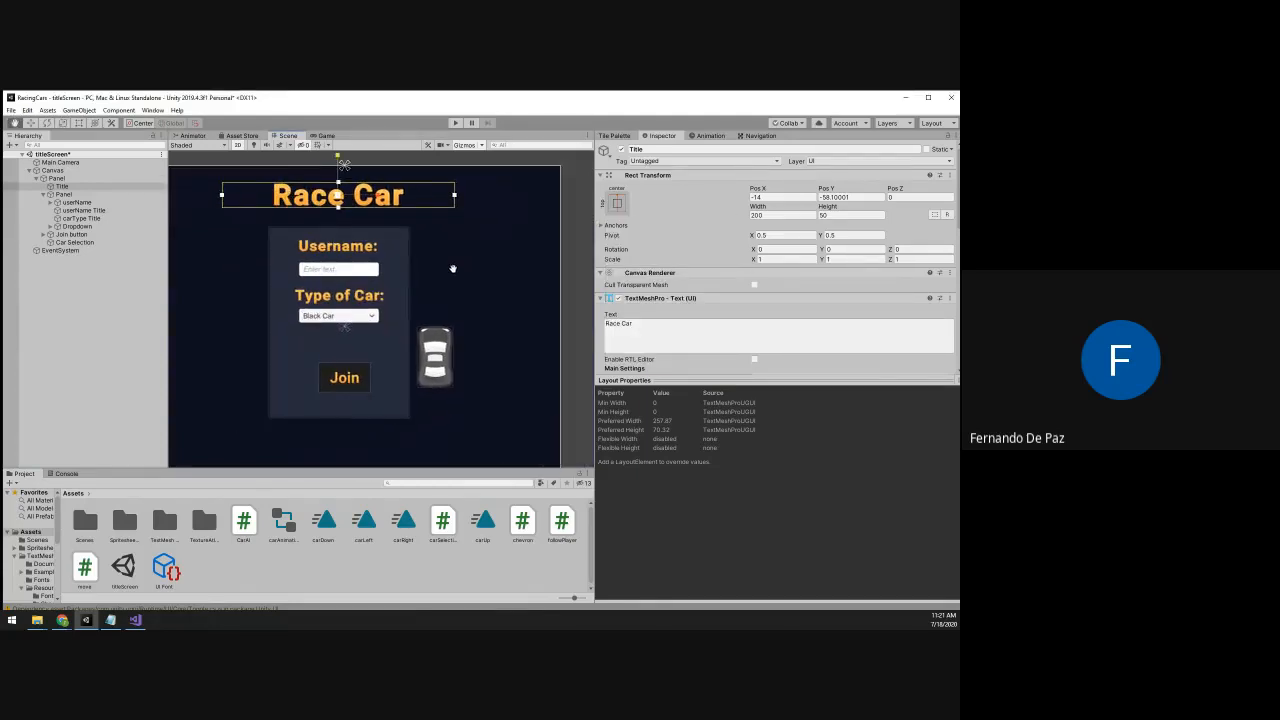
click(95, 195)
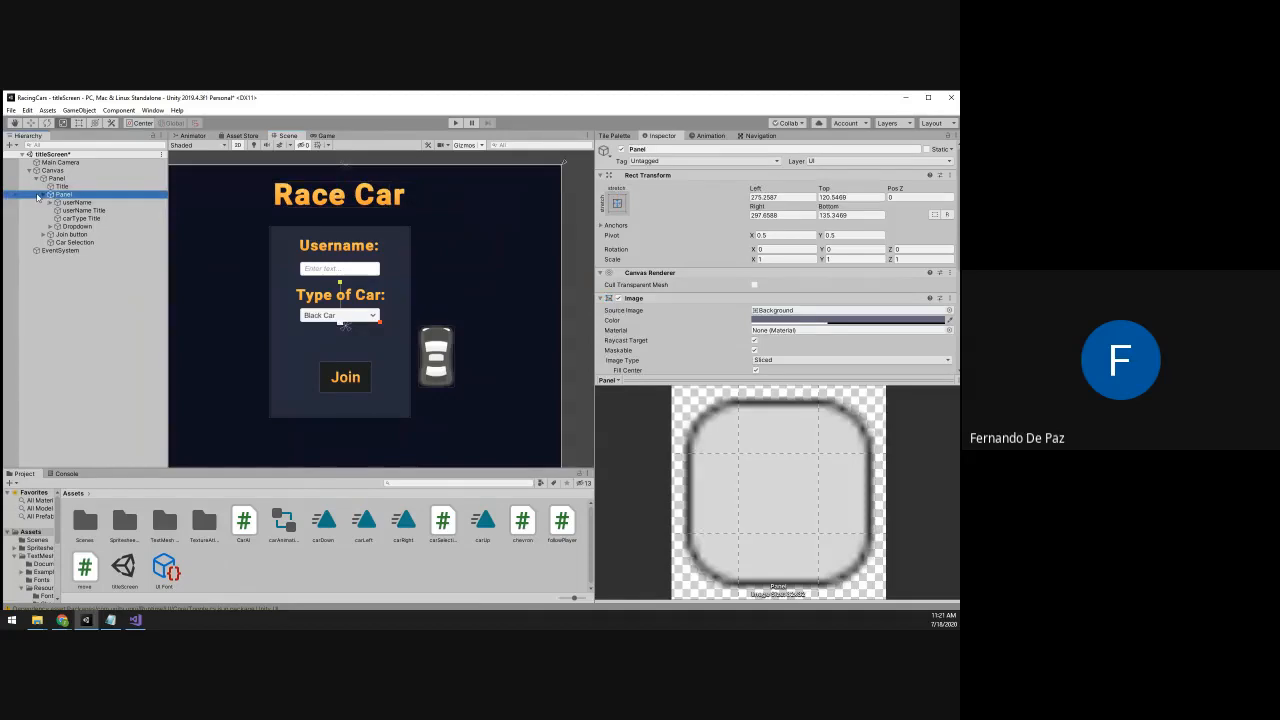
click(43, 194)
click(617, 204)
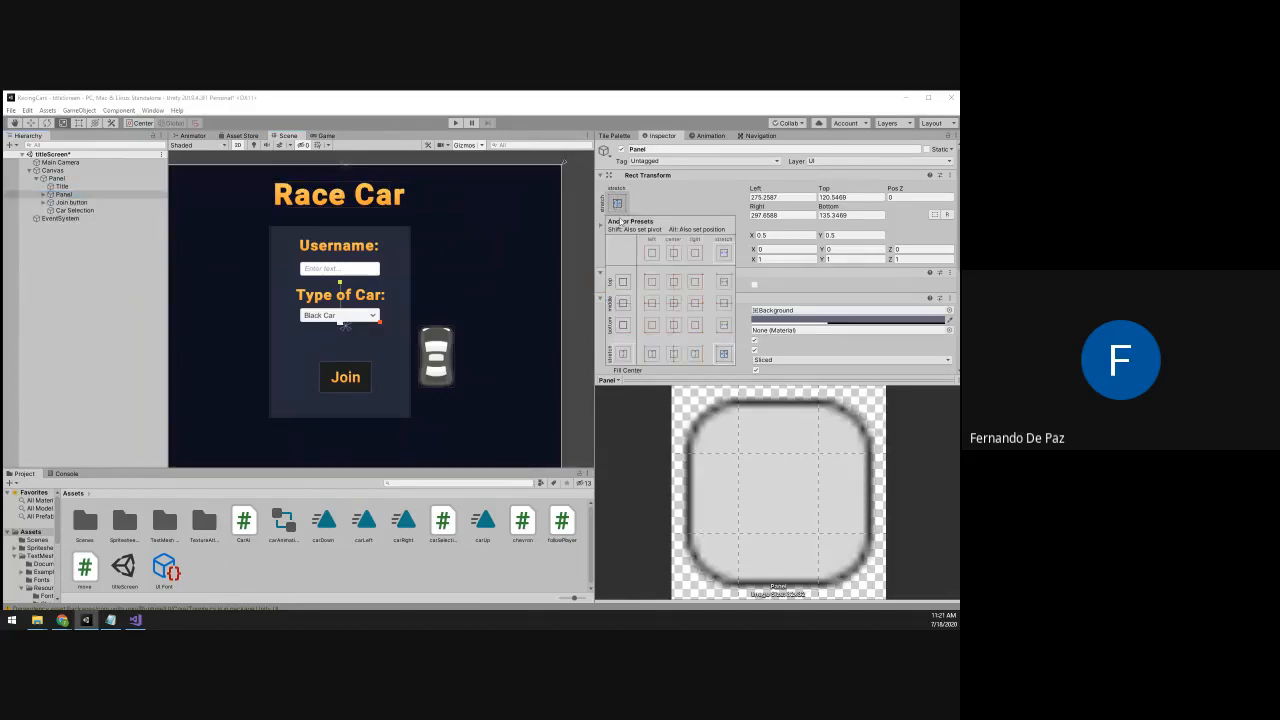
click(674, 305)
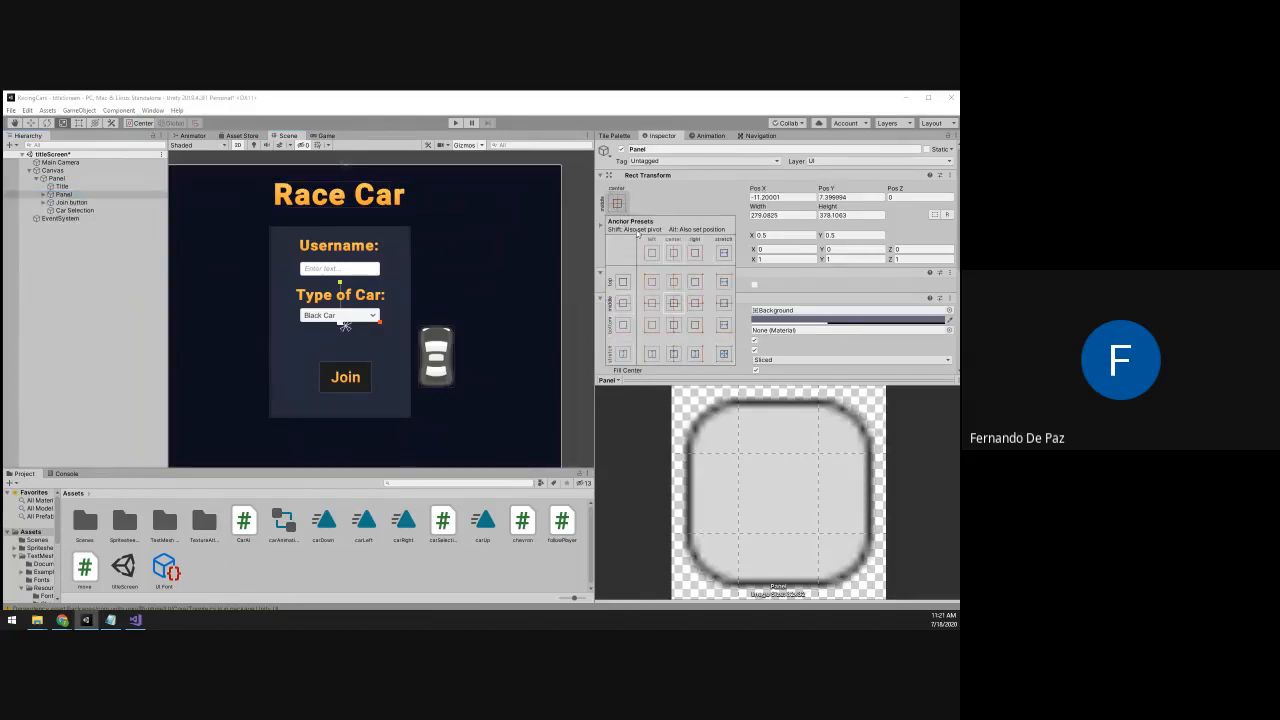
Check the Join button's anchor preset and make the button a child of the inner Panel
click(92, 202)
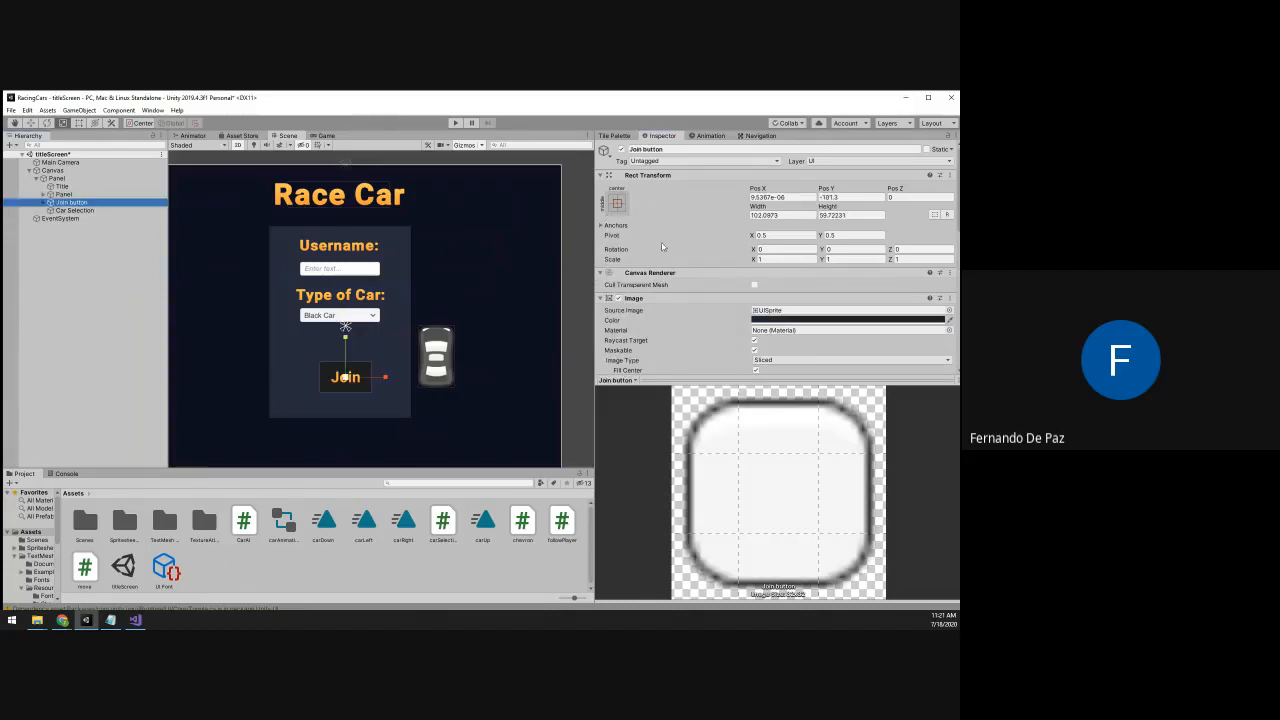
click(617, 203)
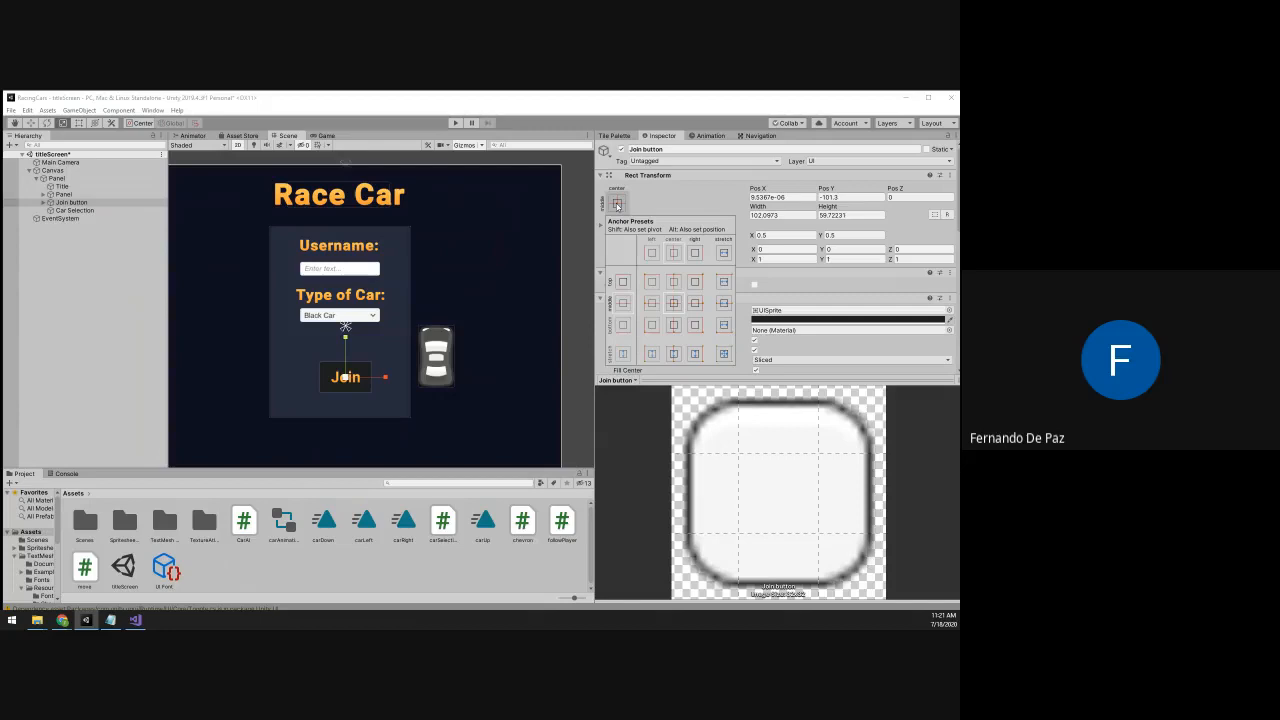
click(62, 203)
drag(62, 203, 63, 195)
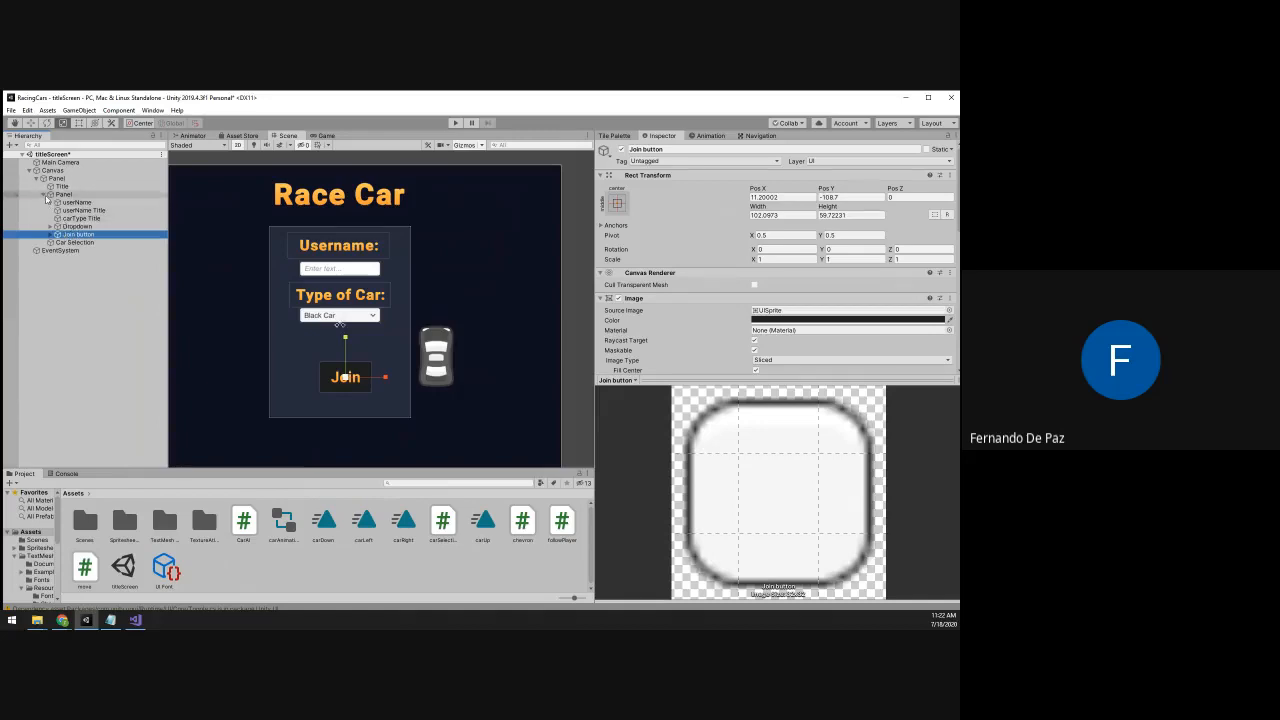
click(44, 195)
Check the anchor preset of the Car Selection image
click(75, 202)
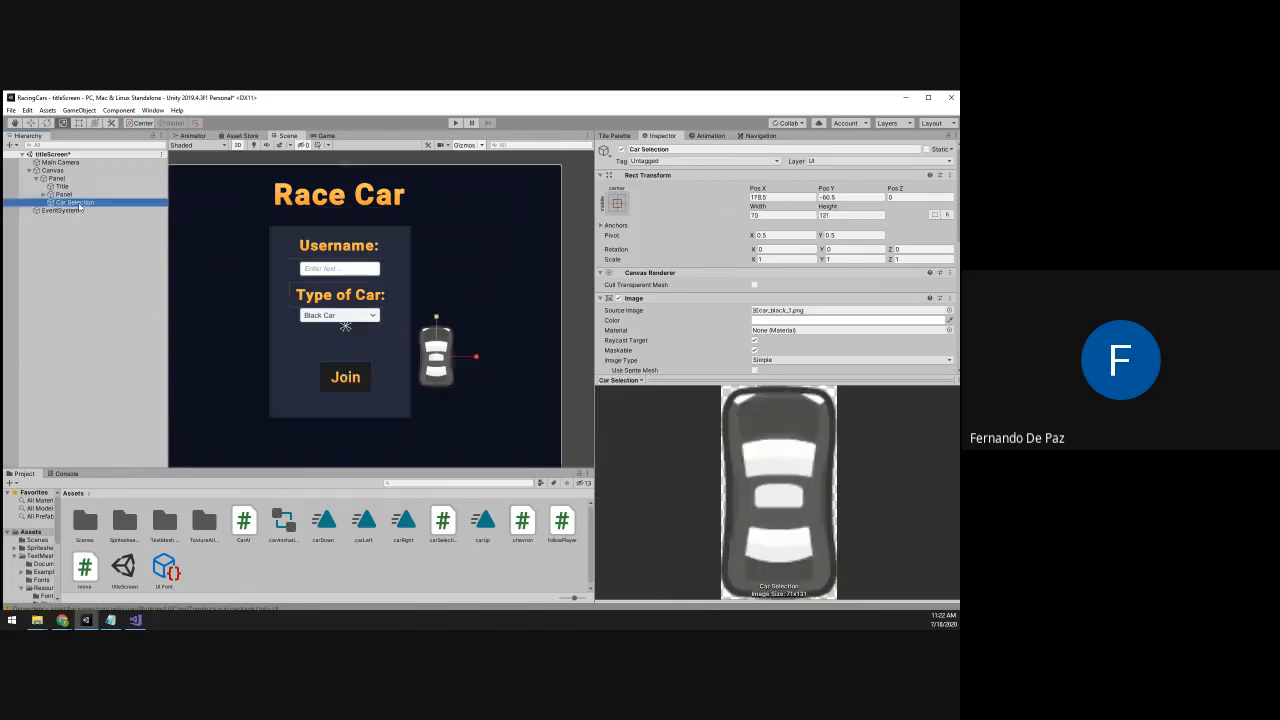
click(617, 204)
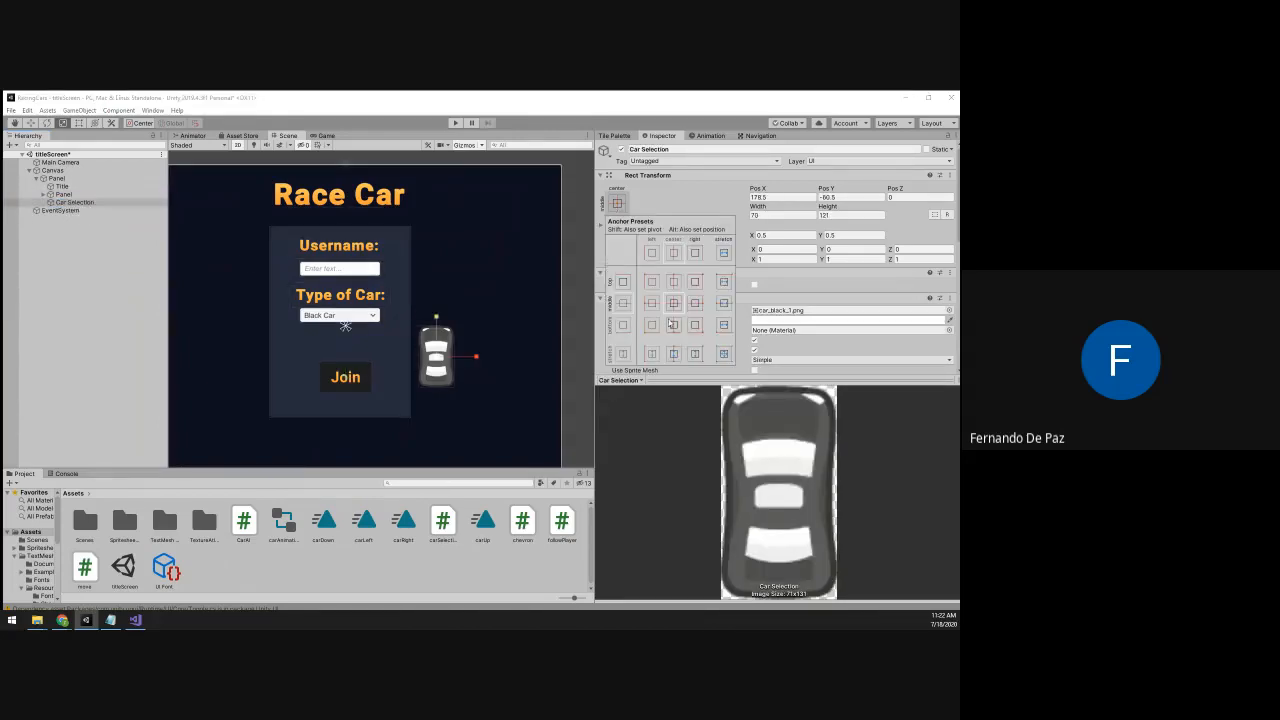
click(318, 139)
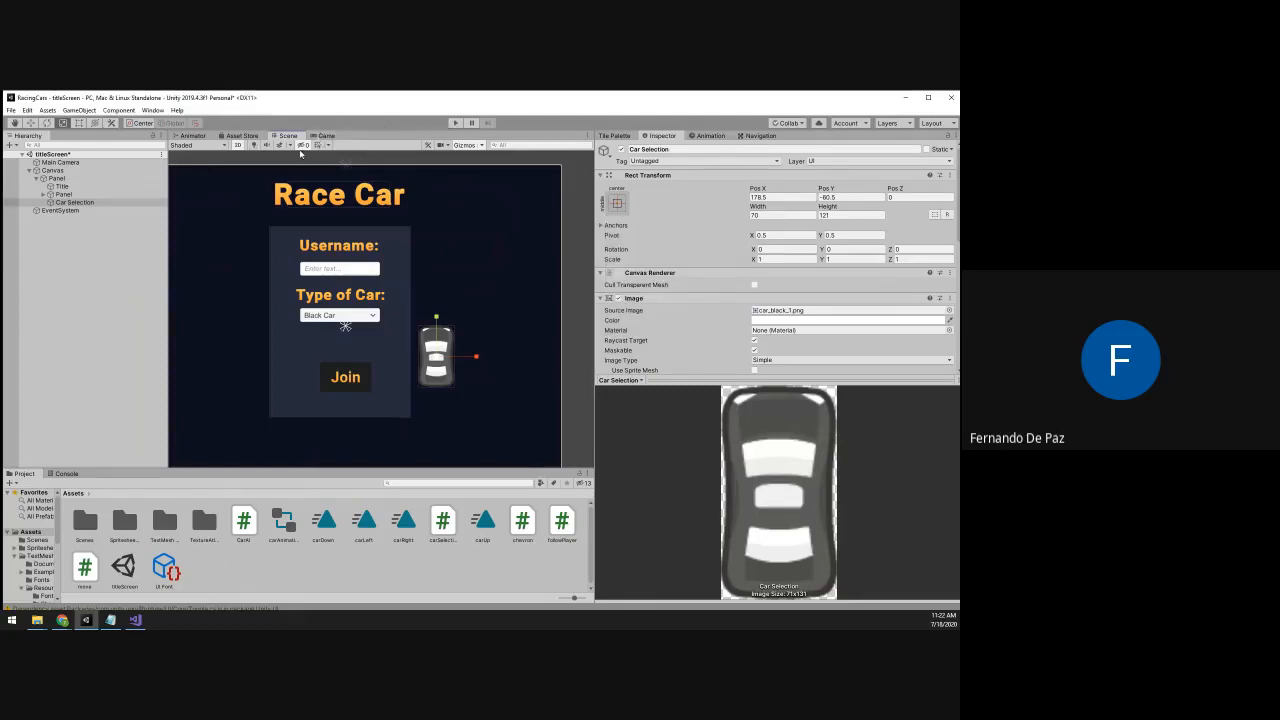
Try docking the Game view below the Scene view to compare both, and return it beside the Scene view
click(324, 136)
drag(326, 136, 239, 475)
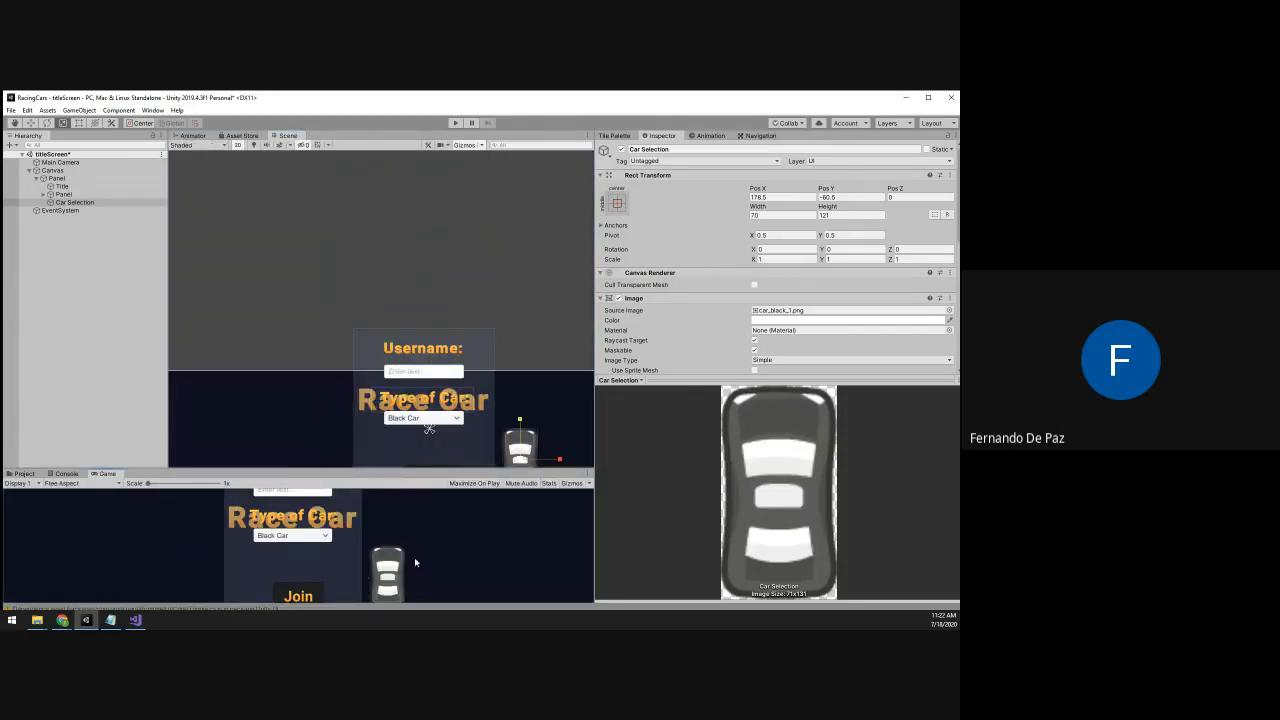
scroll(342, 374, down, 4)
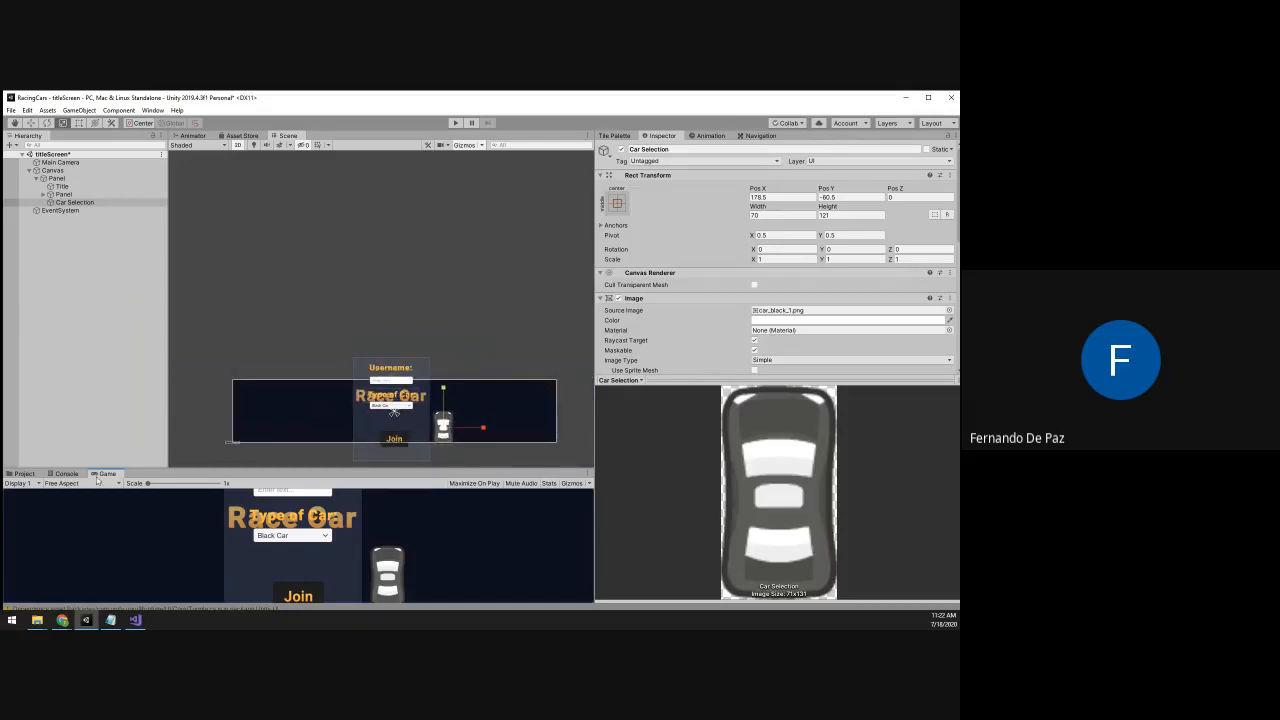
drag(105, 473, 330, 140)
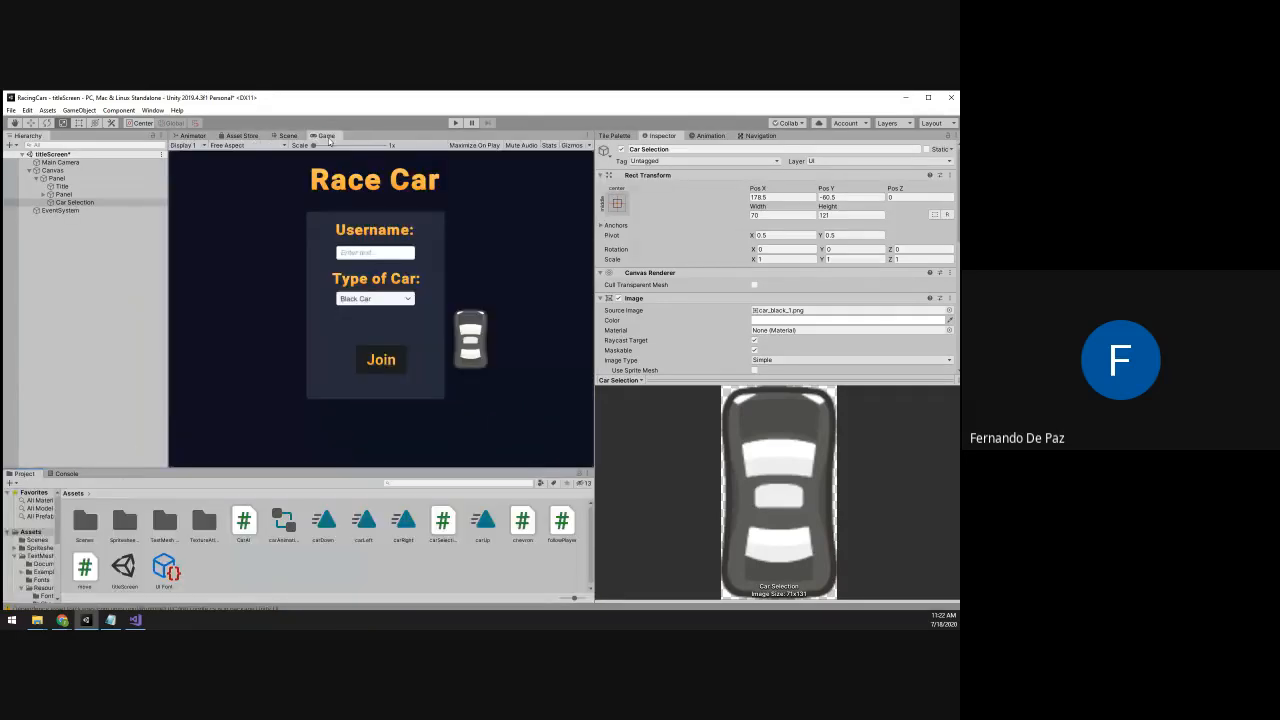
Resize the Game view narrower and wider to check how the anchored title, panel and car image adapt
drag(594, 272, 462, 350)
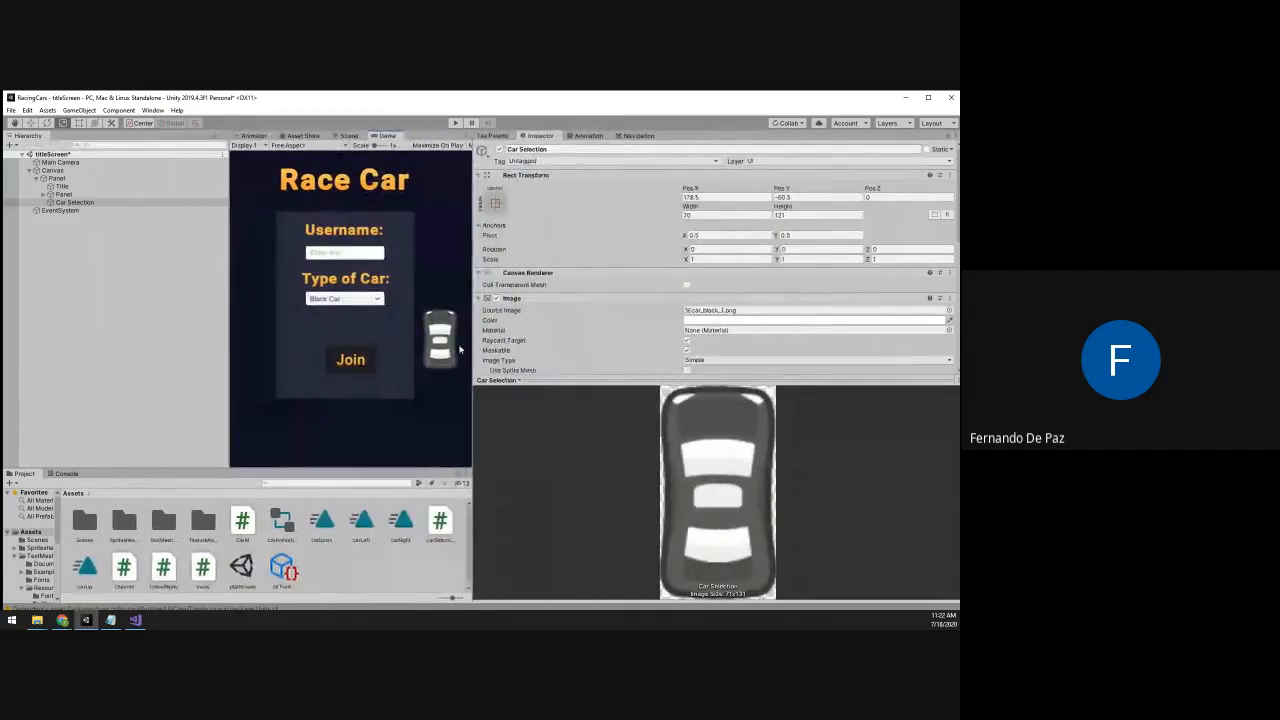
click(228, 302)
drag(228, 302, 133, 300)
drag(473, 288, 636, 304)
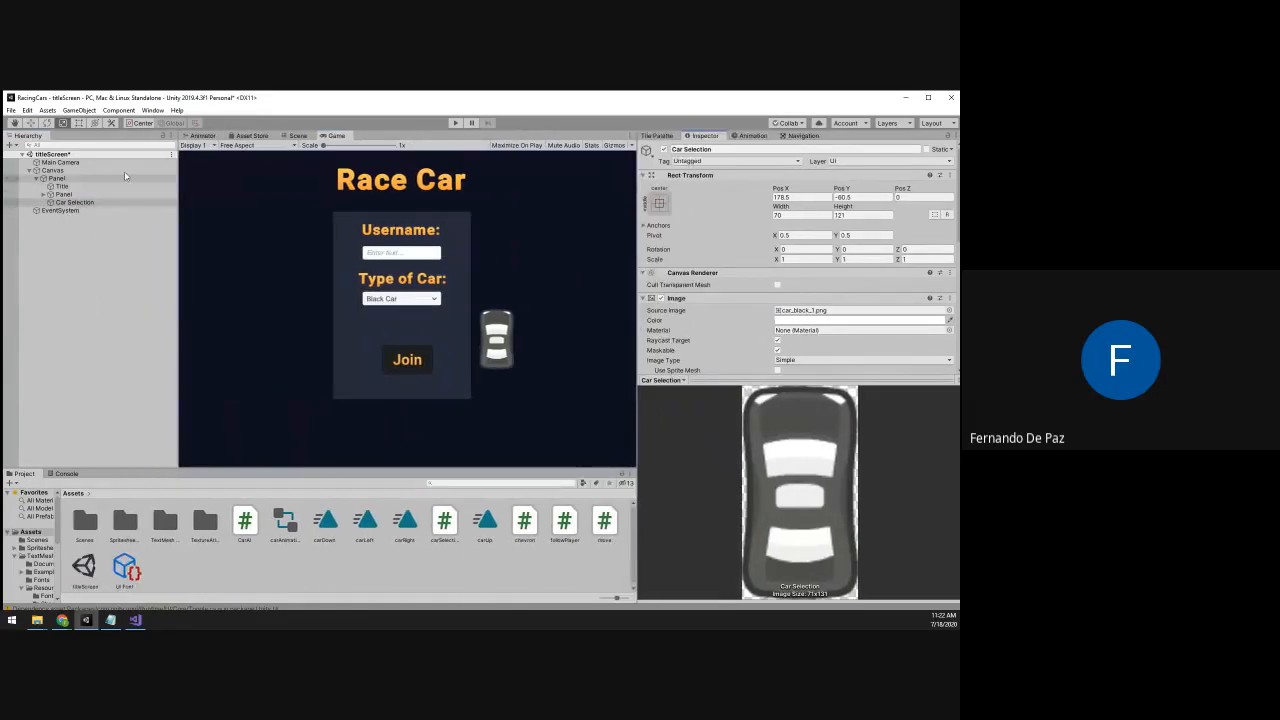
Examine the Title's anchor preset in the Scene view
click(296, 135)
scroll(440, 300, up, 3)
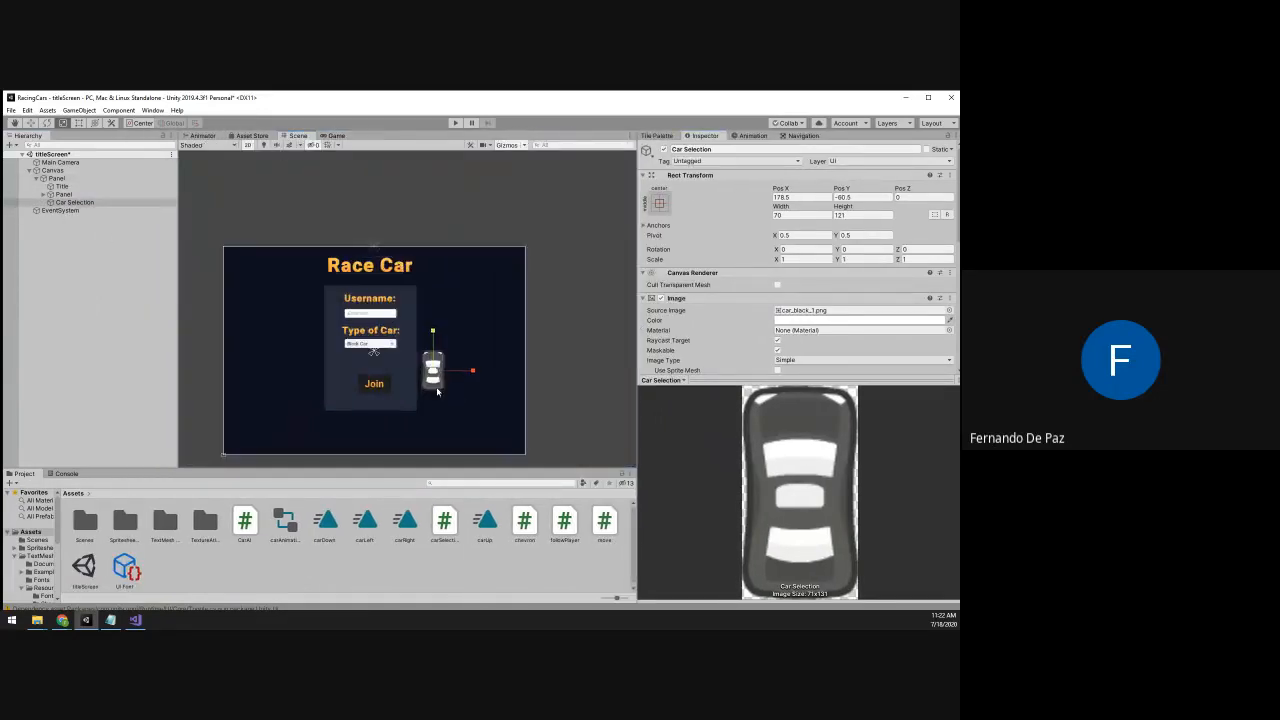
click(430, 232)
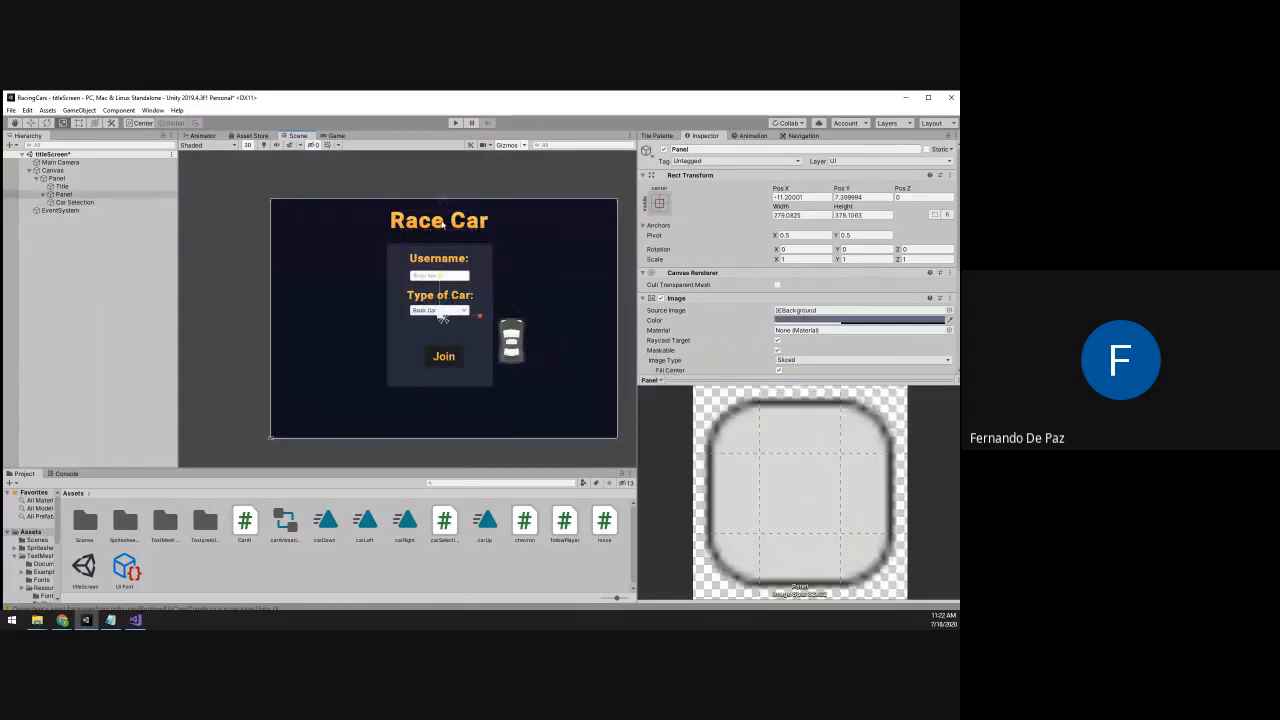
click(440, 222)
click(659, 203)
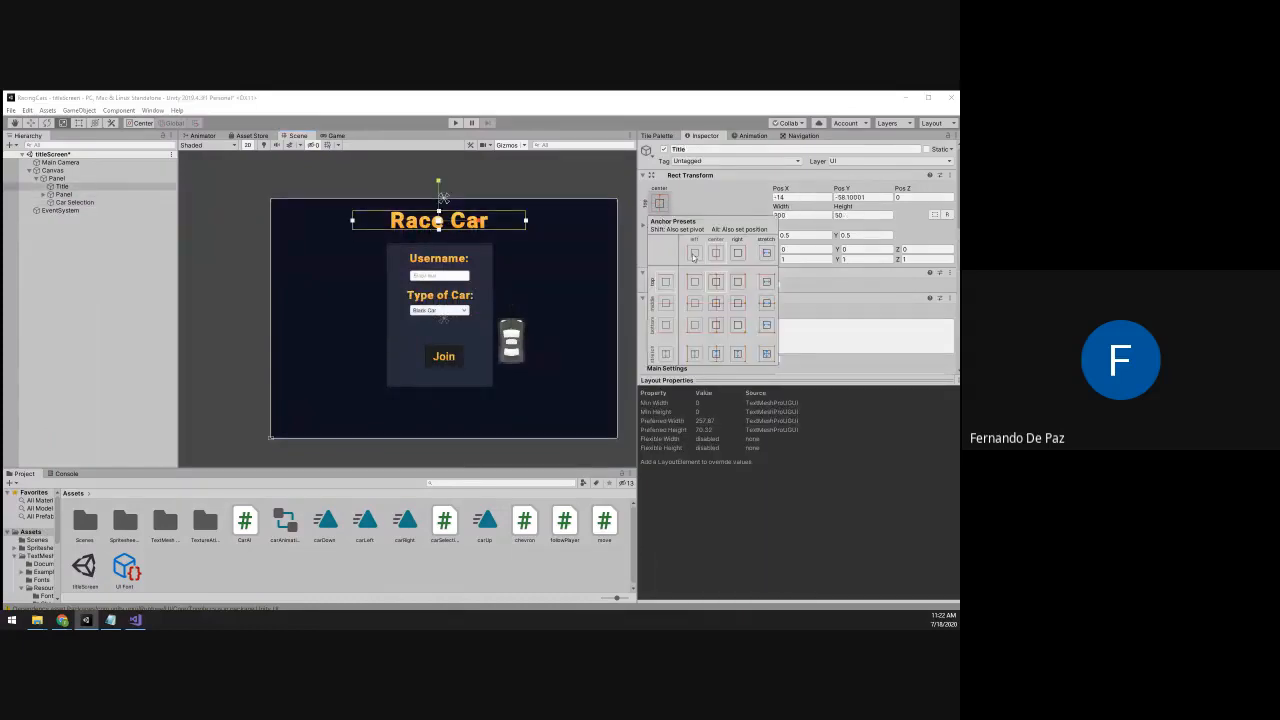
click(691, 204)
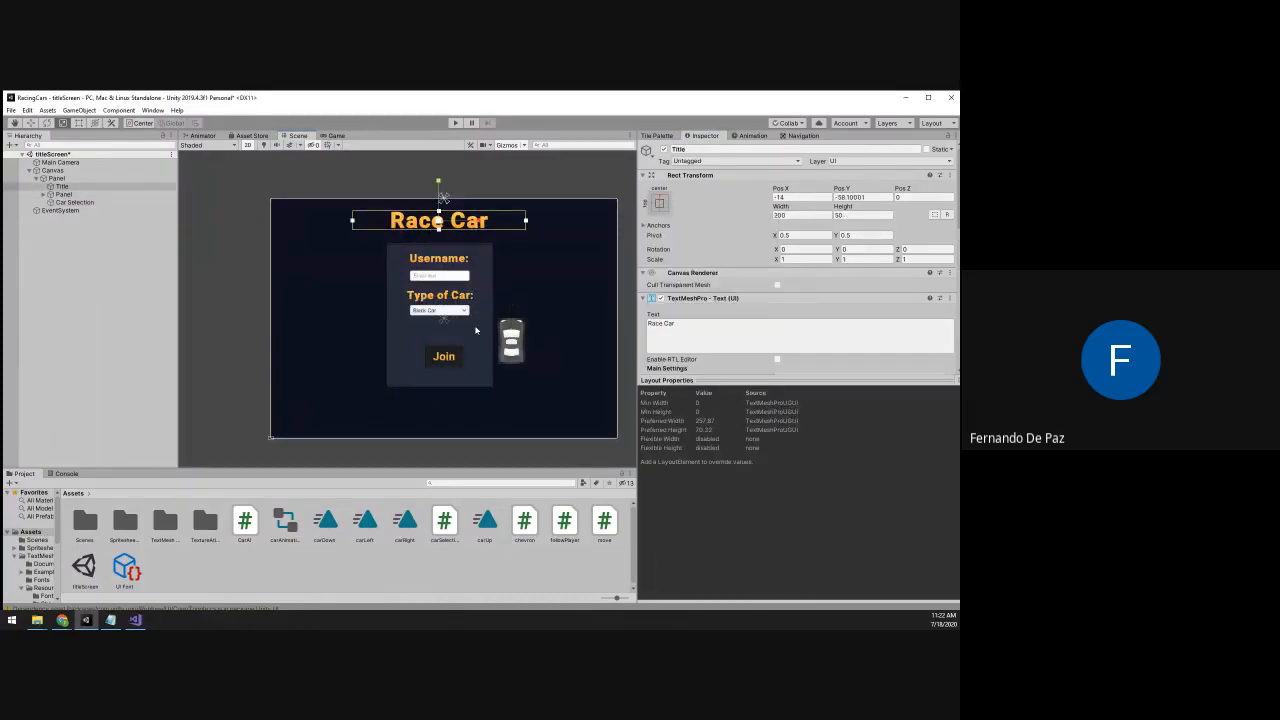
Examine the inner Panel's anchor preset and how the panel sits within the canvas
click(475, 332)
click(659, 205)
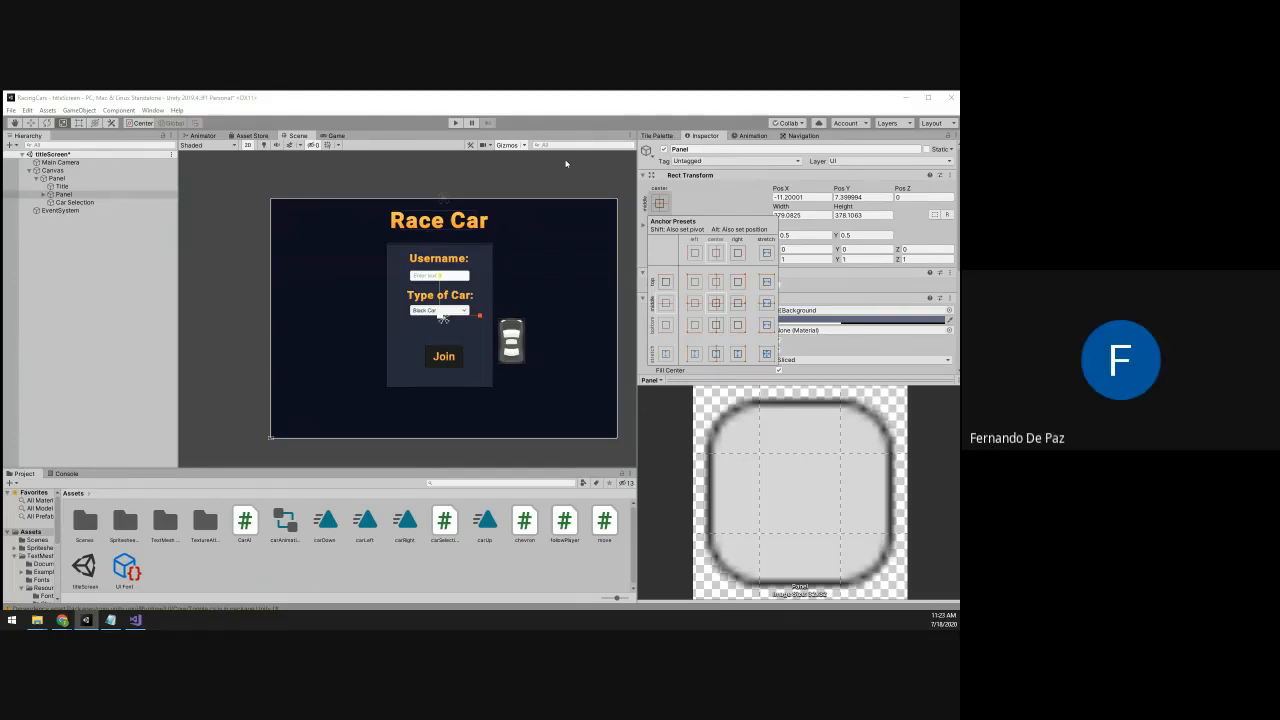
click(565, 163)
middle_drag(565, 163, 525, 169)
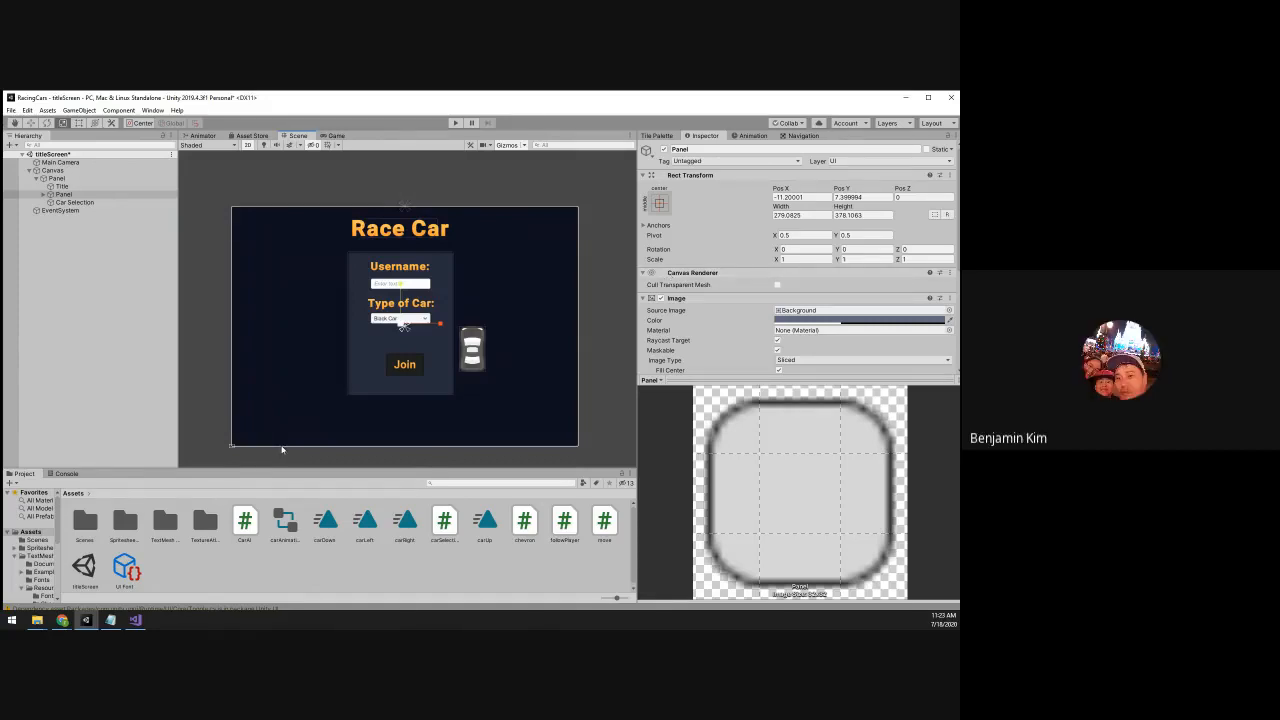
click(659, 203)
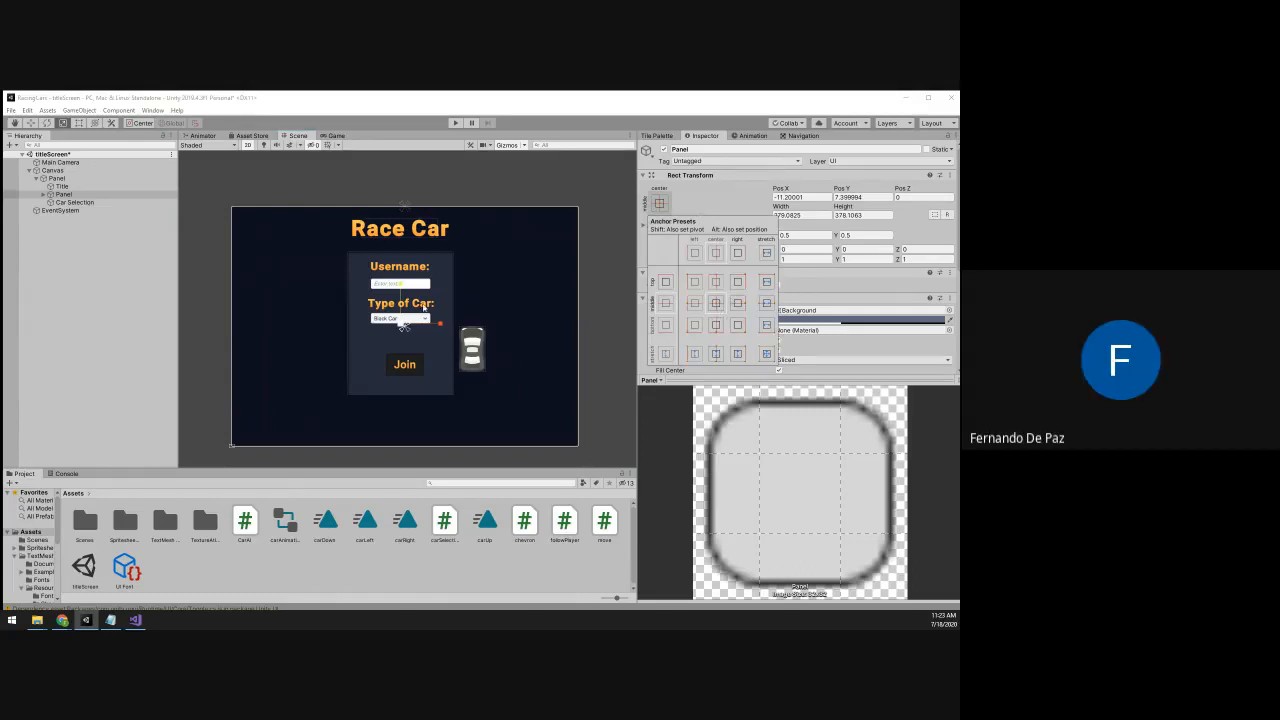
Compare the Title's anchor preset with the inner Panel's and clear the selection
click(400, 233)
click(392, 232)
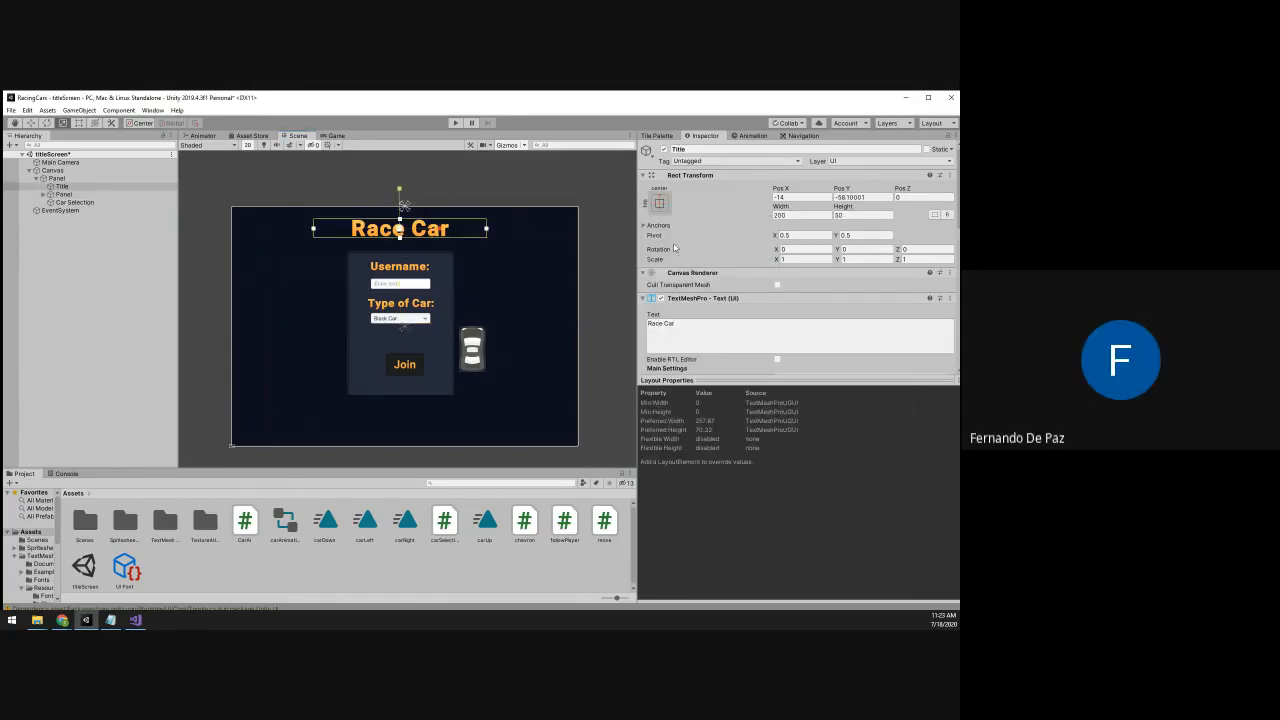
click(661, 203)
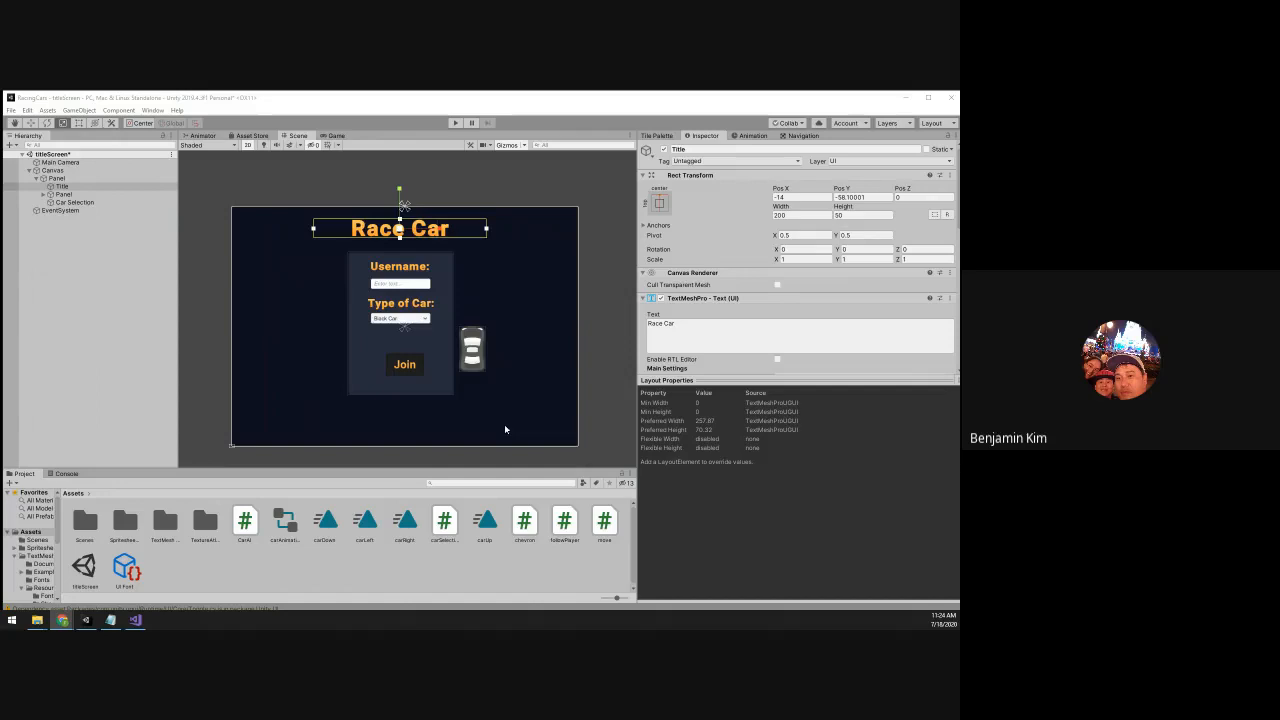
click(219, 358)
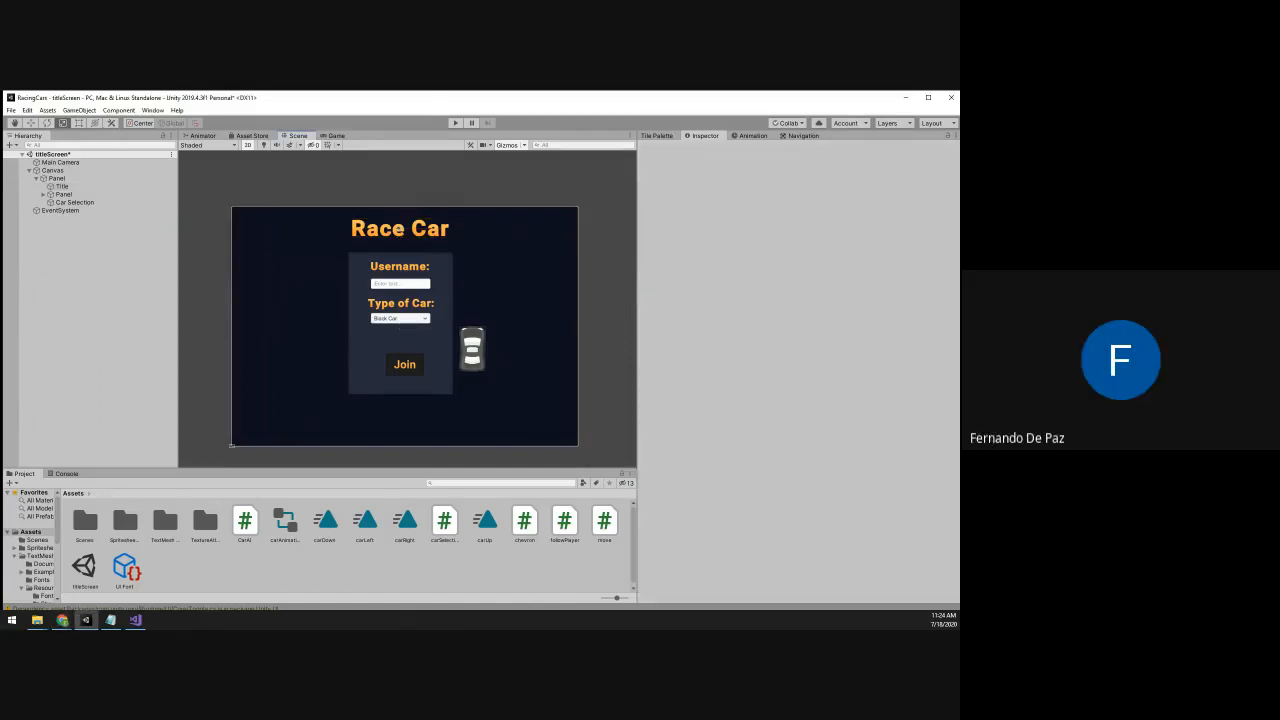
Collapse the Canvas hierarchy and open the Build Settings, placing the window over the editor
click(29, 170)
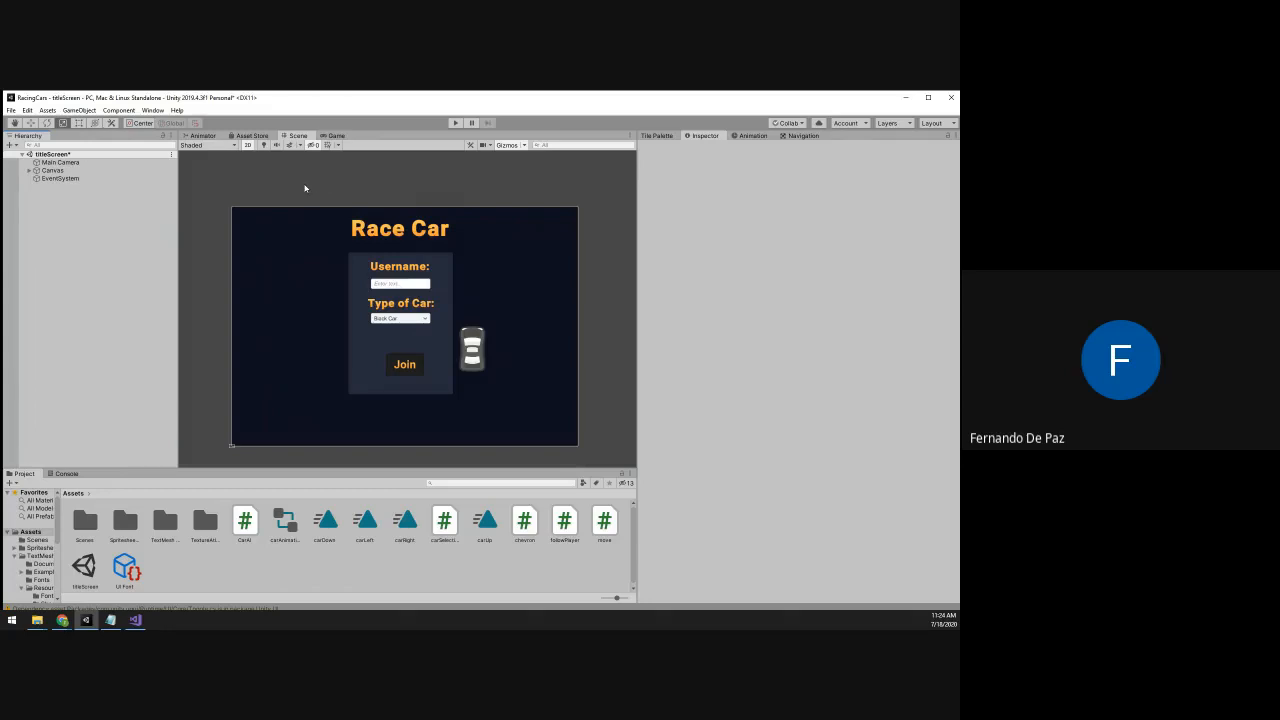
click(11, 110)
mouse_move(22, 114)
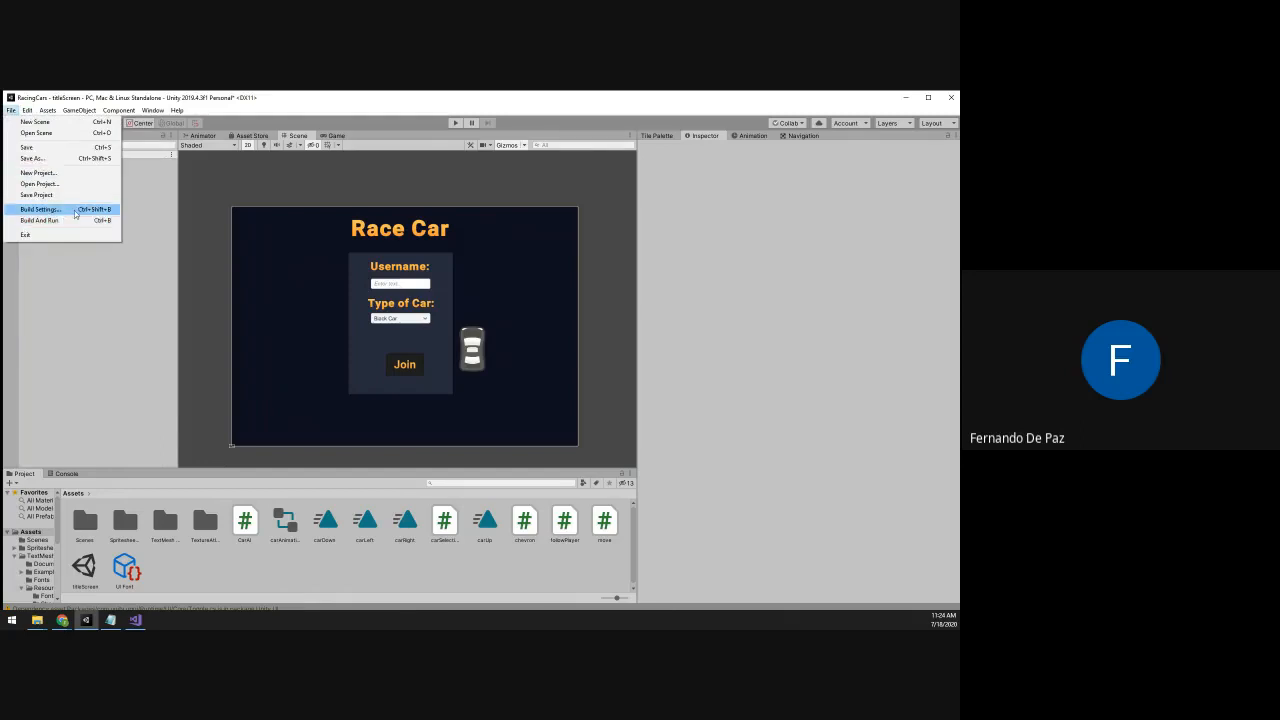
click(75, 210)
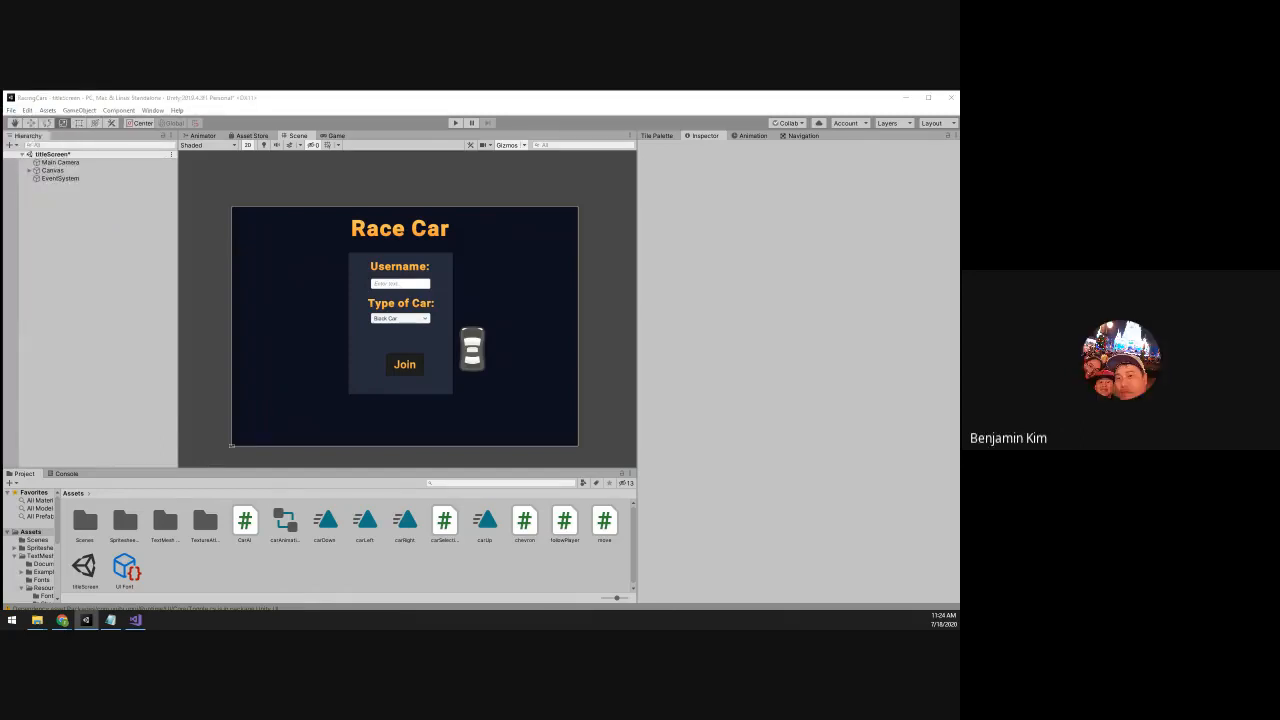
drag(2, 228, 749, 159)
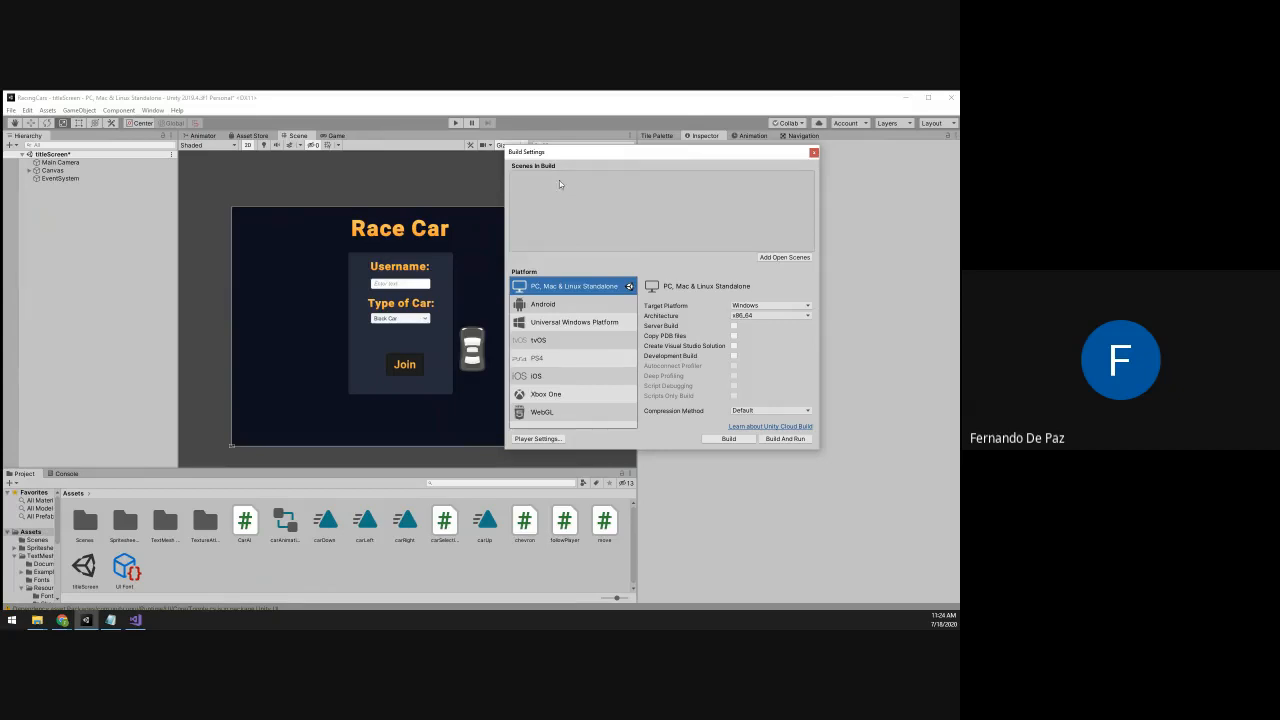
Add the open titleScreen scene to the build, compare the available platforms, keep PC, Mac & Linux Standalone and close Build Settings
click(772, 258)
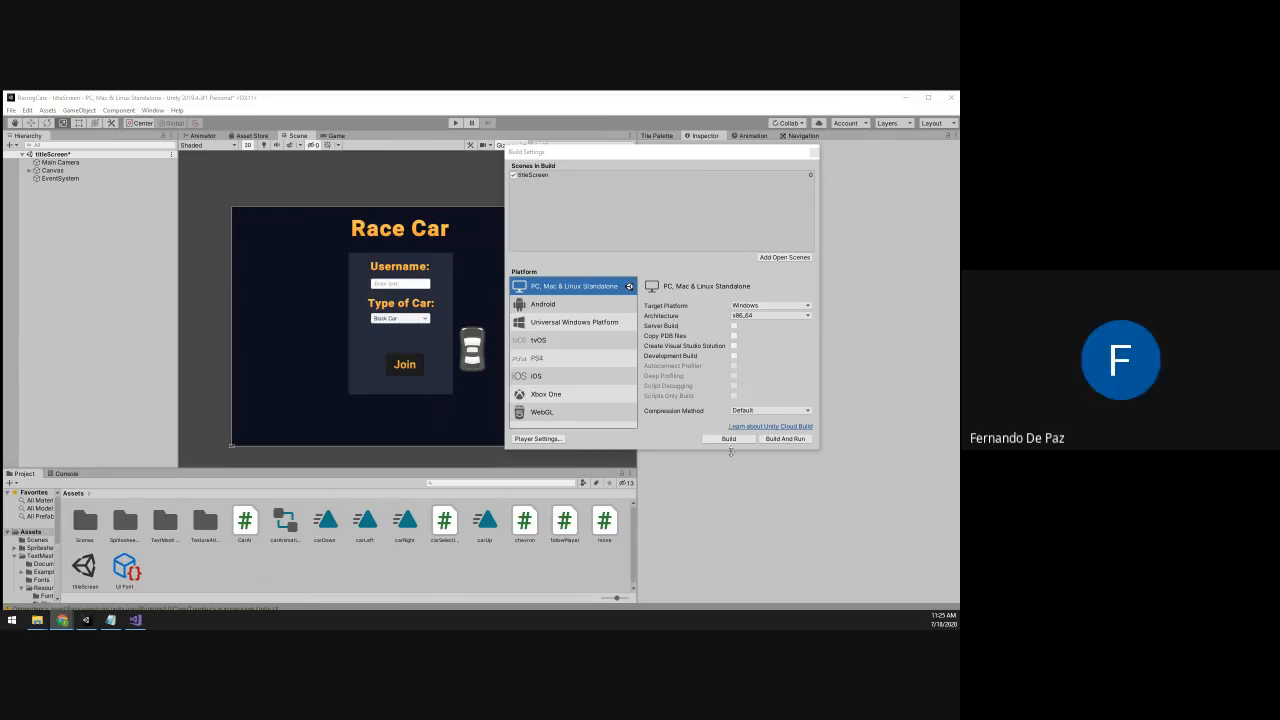
click(556, 306)
click(556, 288)
click(555, 326)
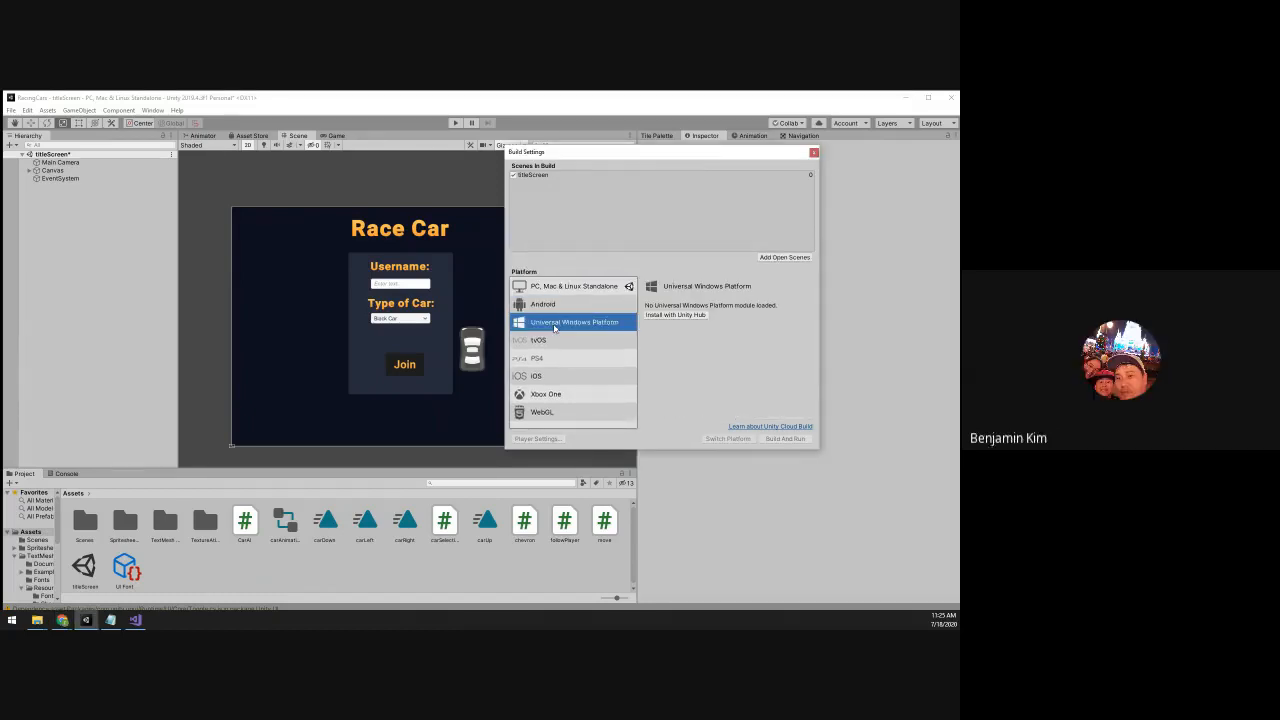
click(552, 303)
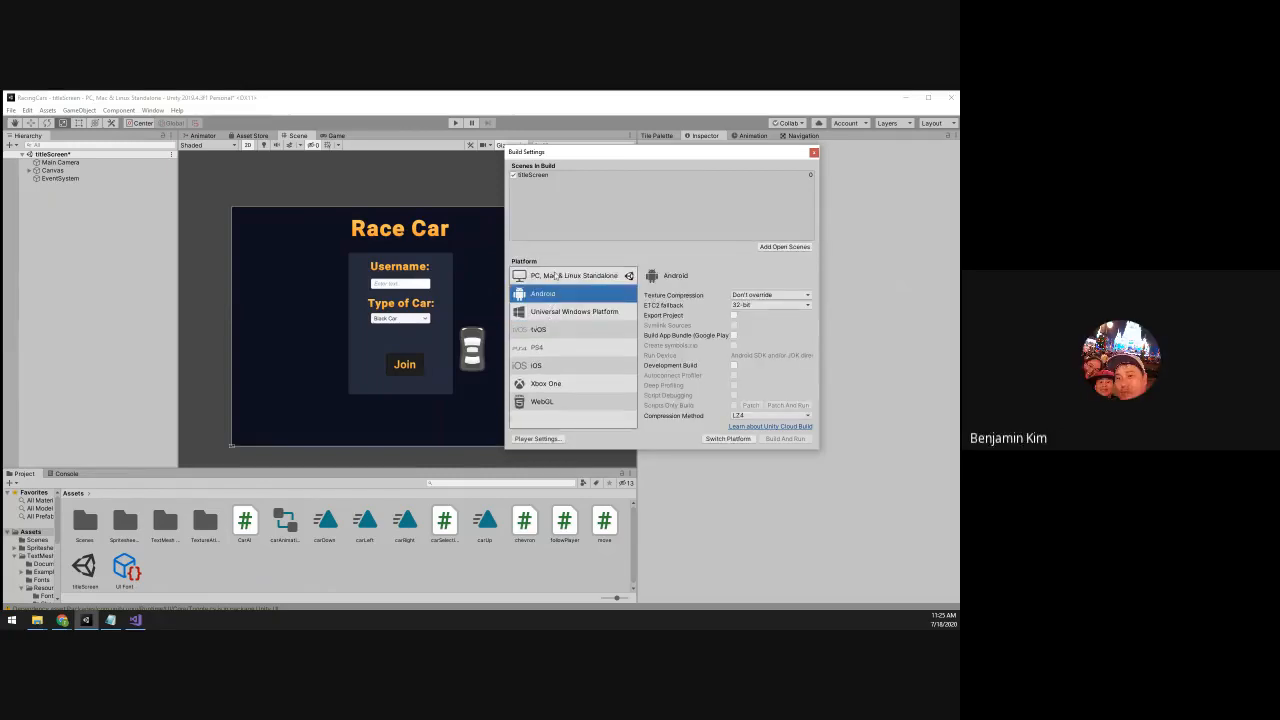
click(548, 345)
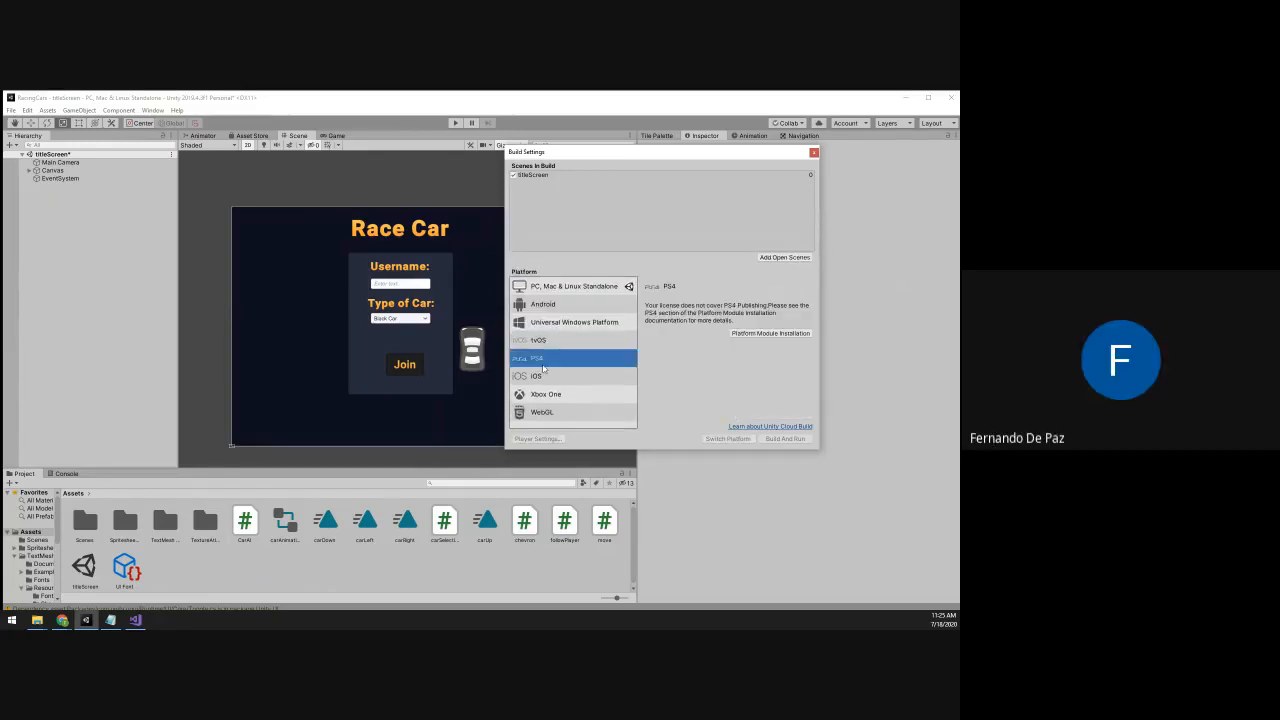
click(563, 291)
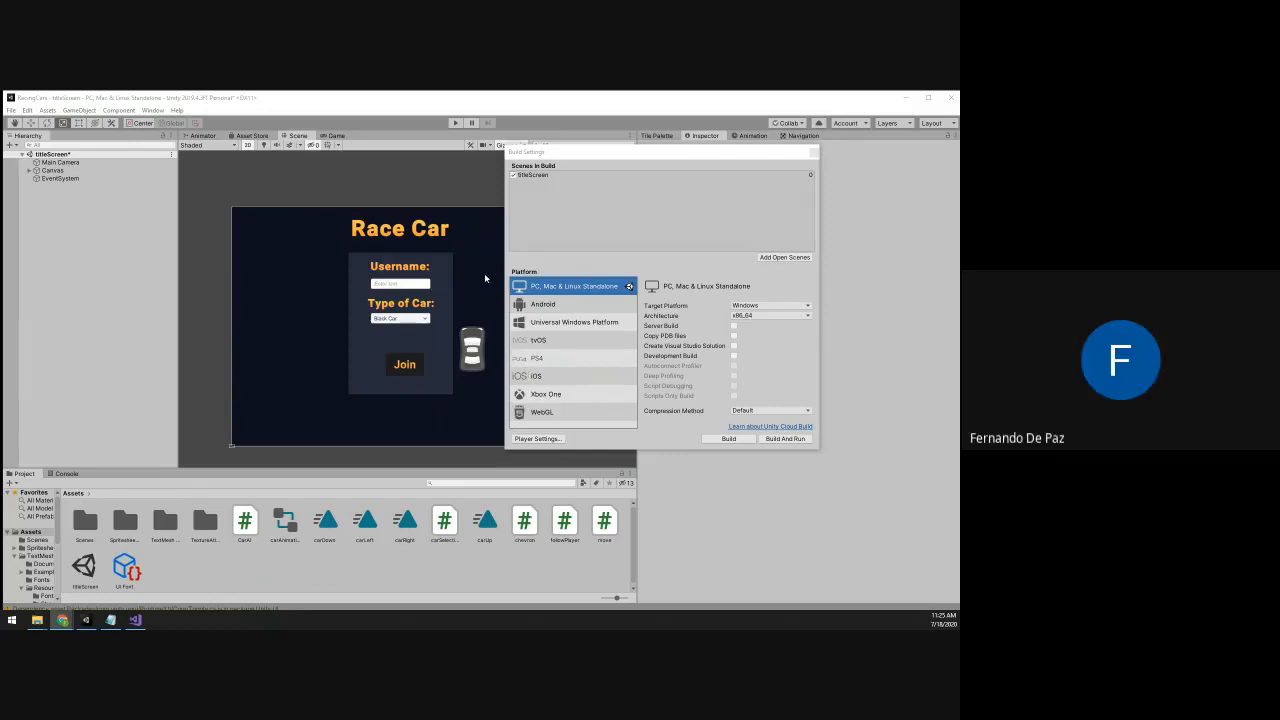
click(814, 153)
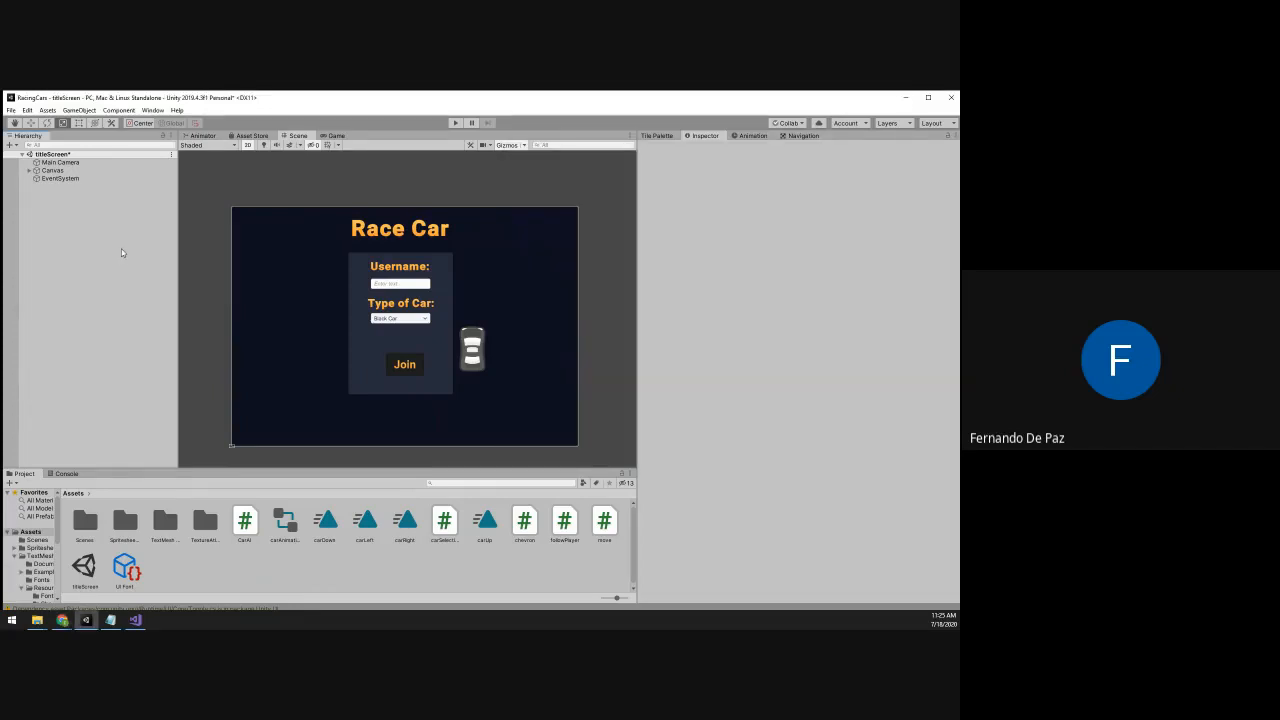
Reopen the Build Settings and place the window over the Scene view
click(11, 110)
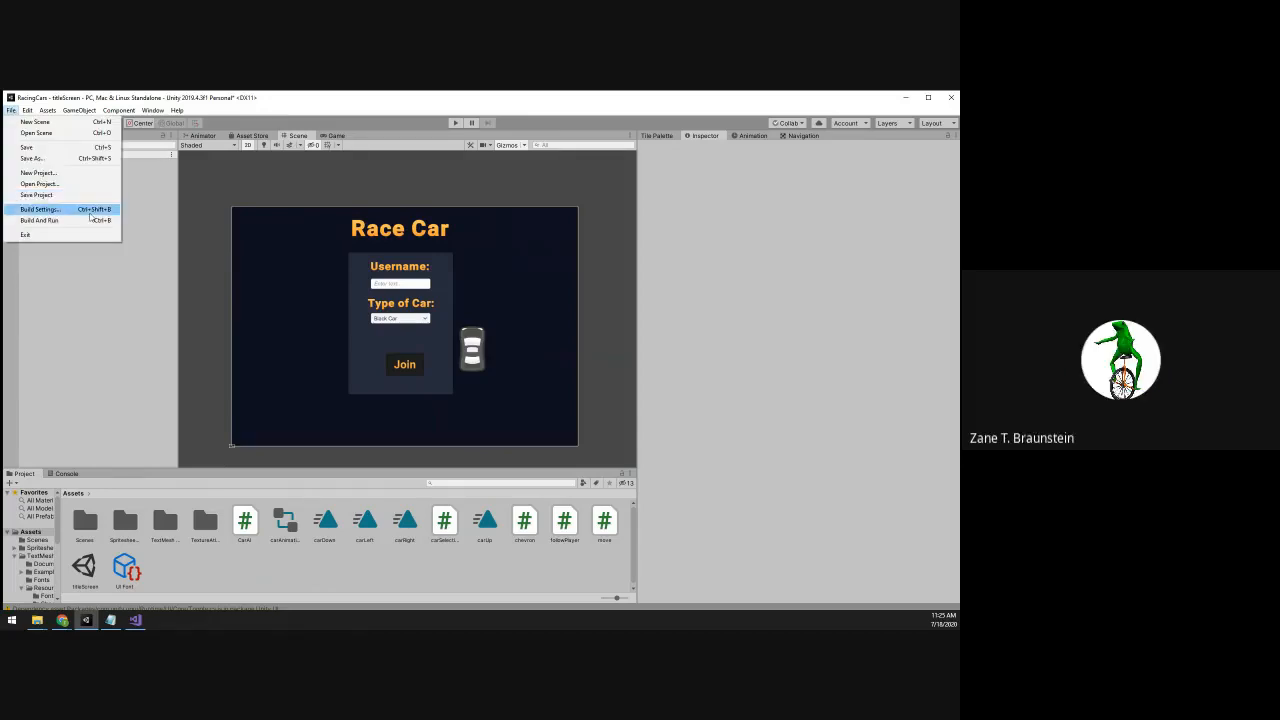
click(90, 211)
drag(581, 146, 348, 173)
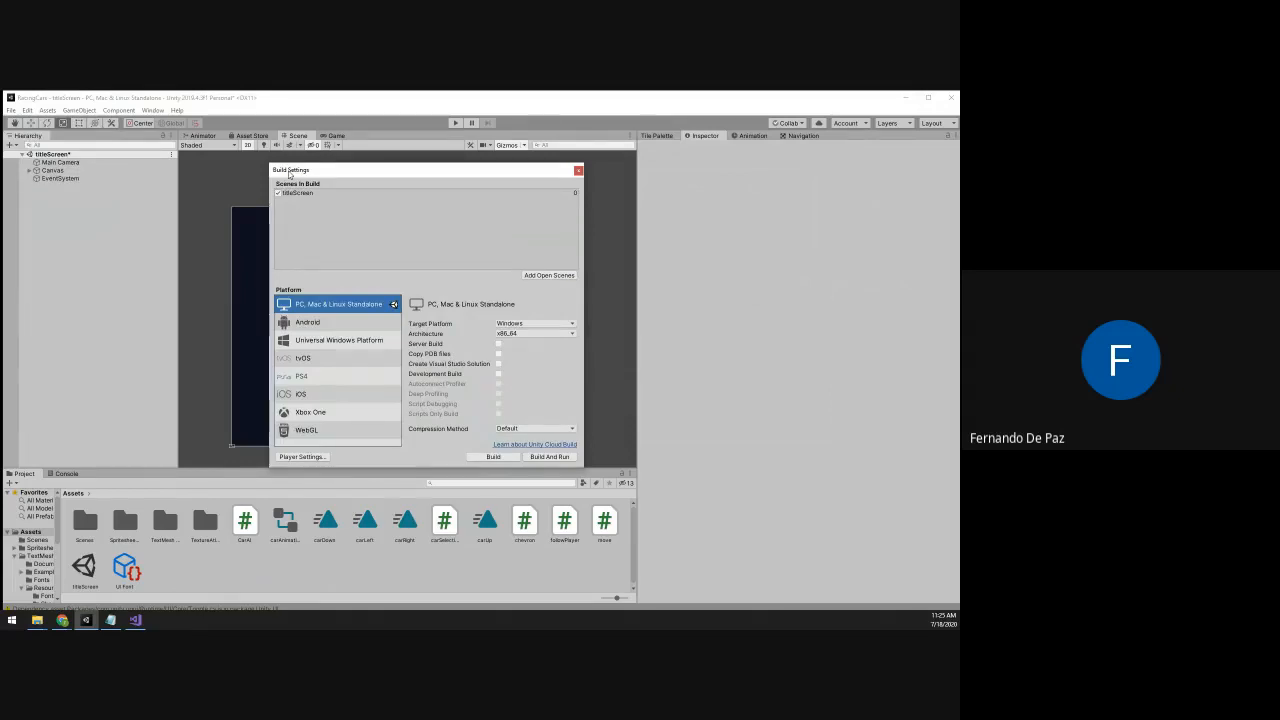
drag(311, 172, 274, 166)
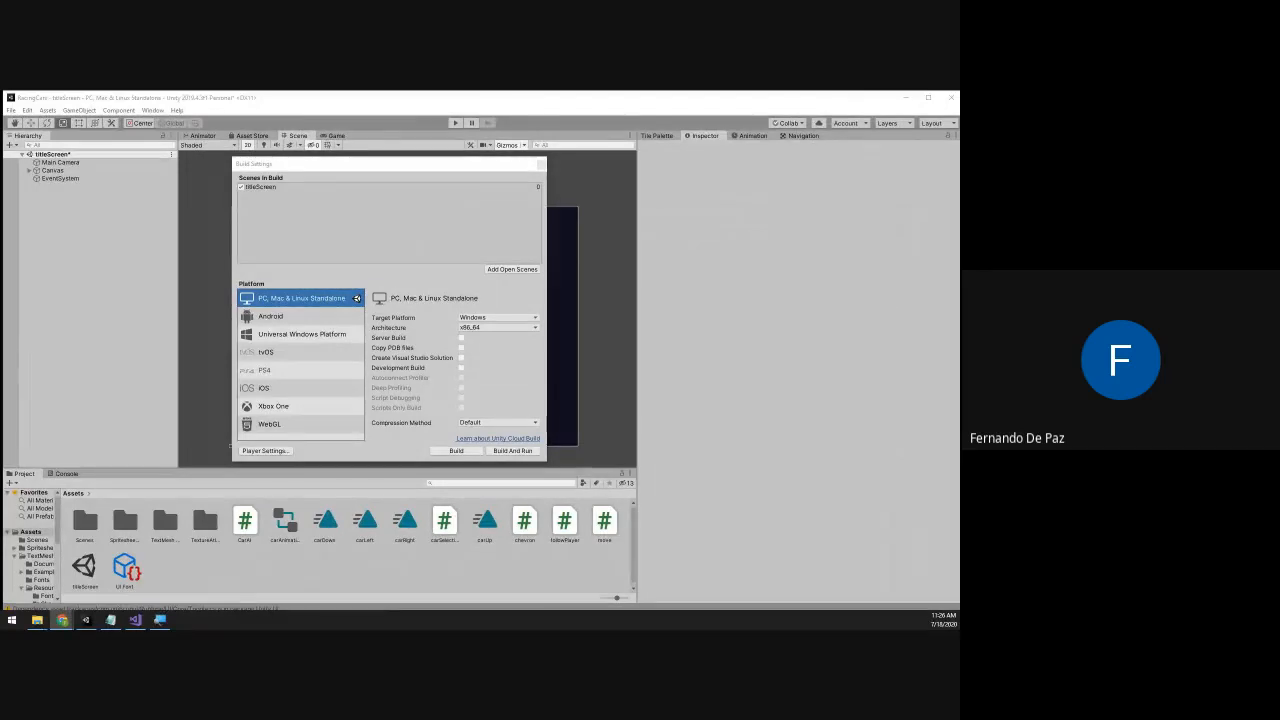
Magnify the Build Settings to 200% with Magnifier's lens and full-screen views, and close Magnifier
drag(225, 252, 336, 205)
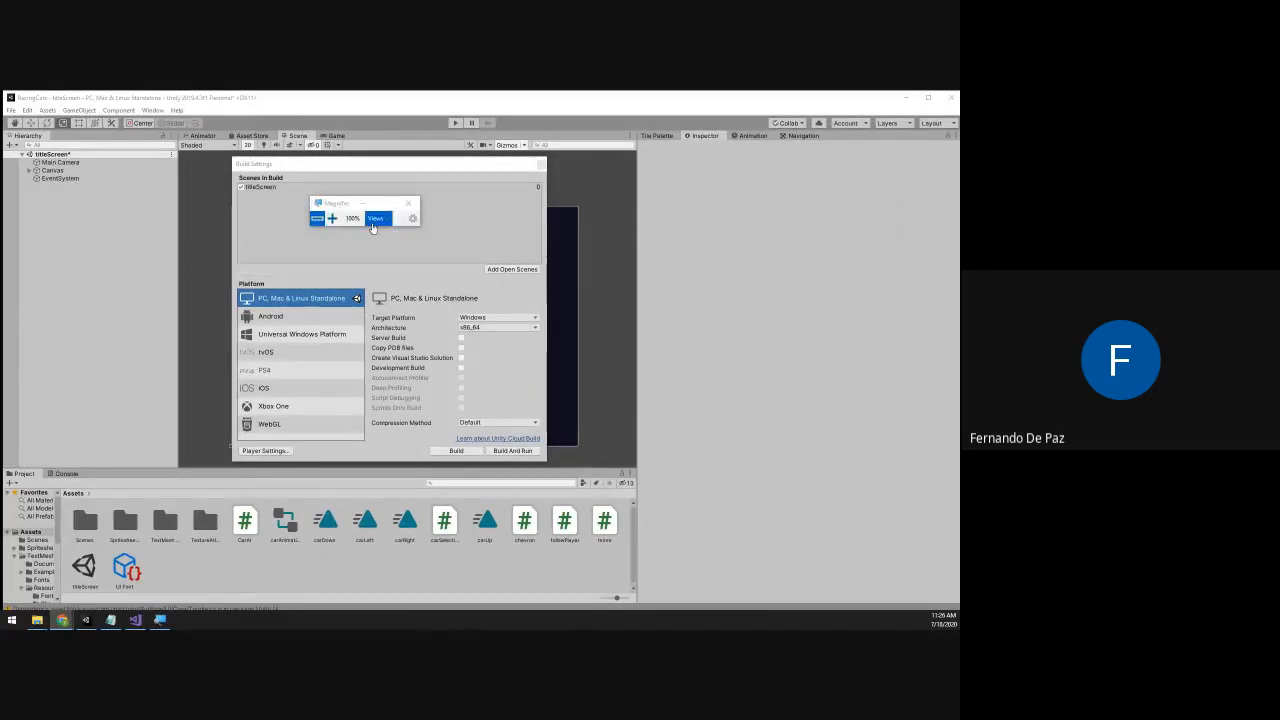
click(375, 218)
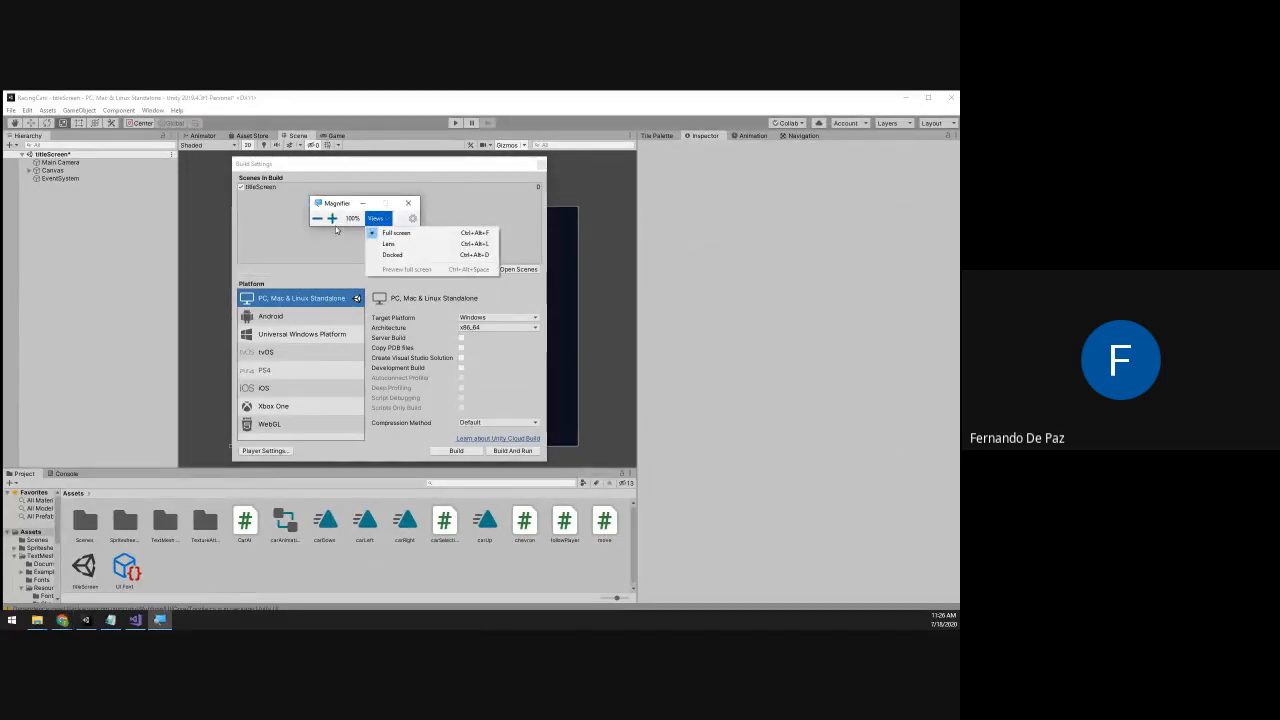
click(388, 243)
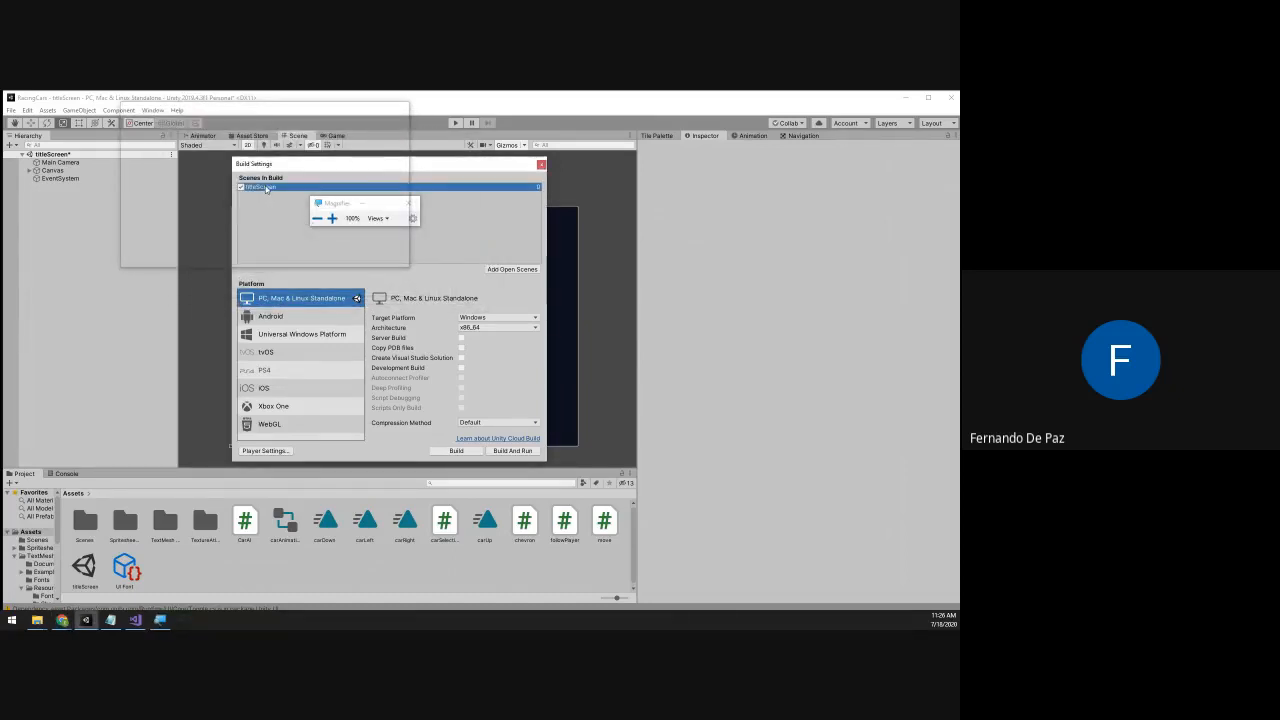
click(328, 218)
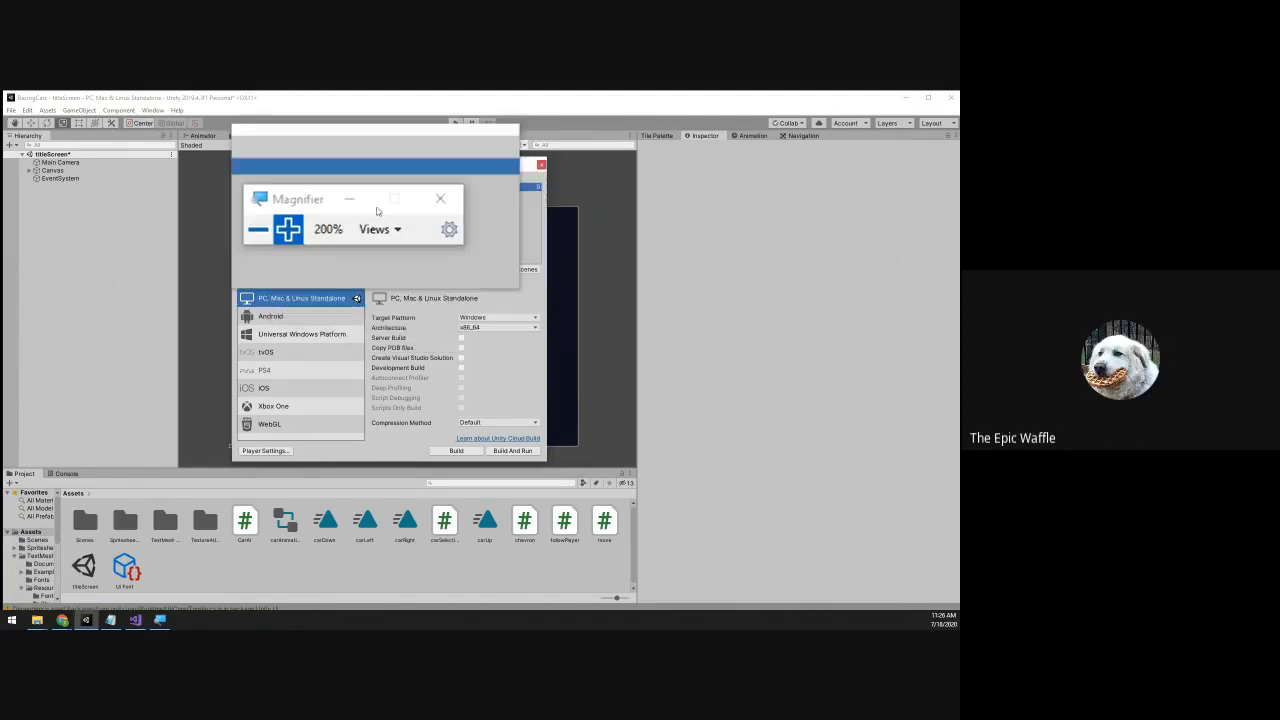
click(379, 221)
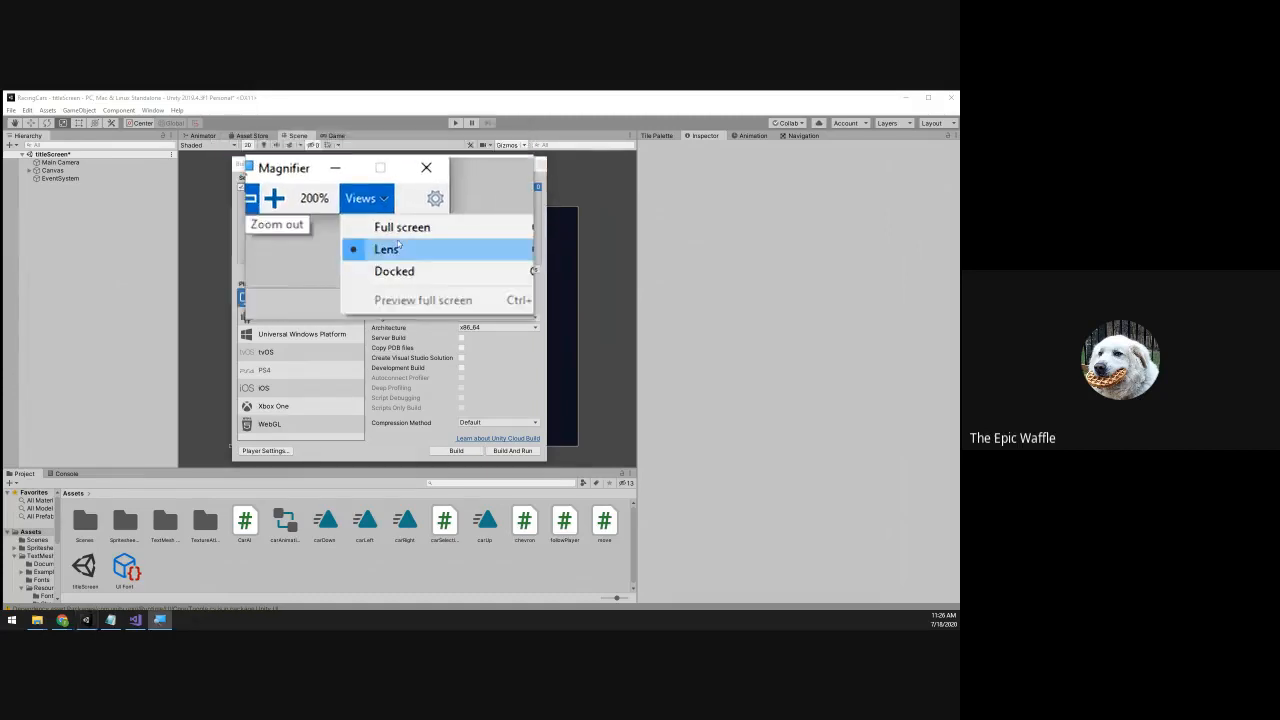
click(398, 244)
click(375, 221)
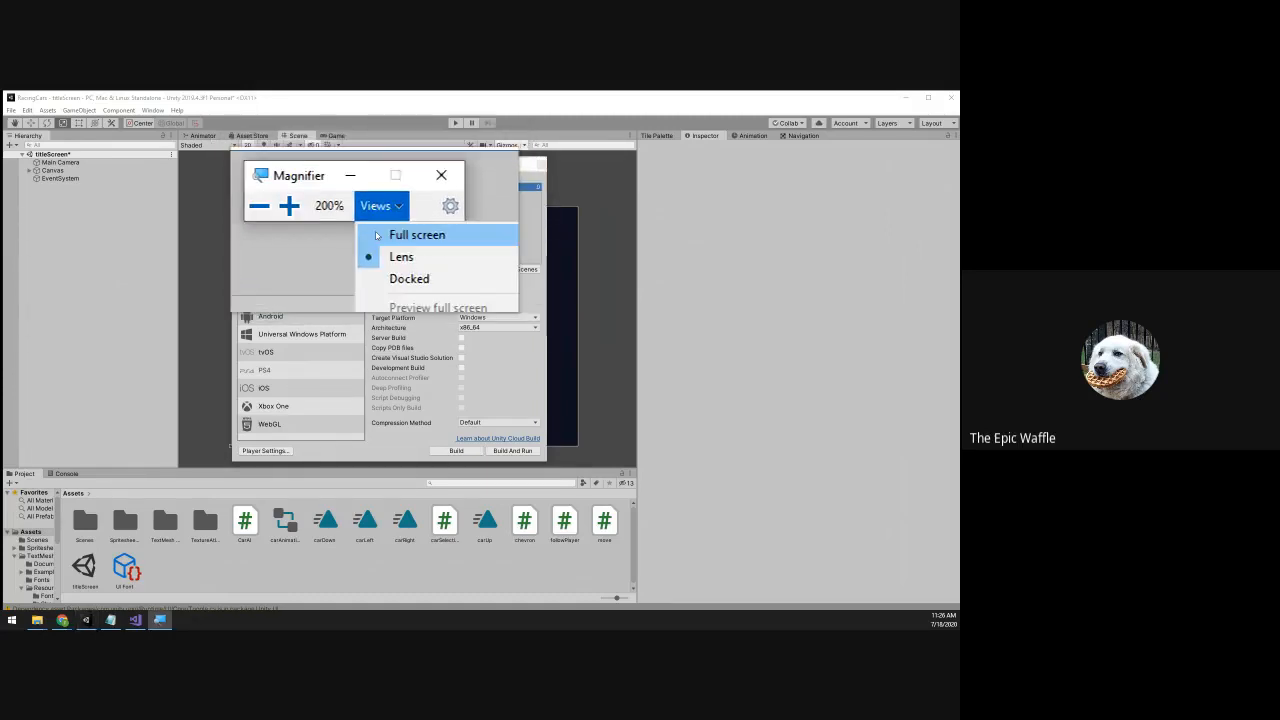
click(380, 235)
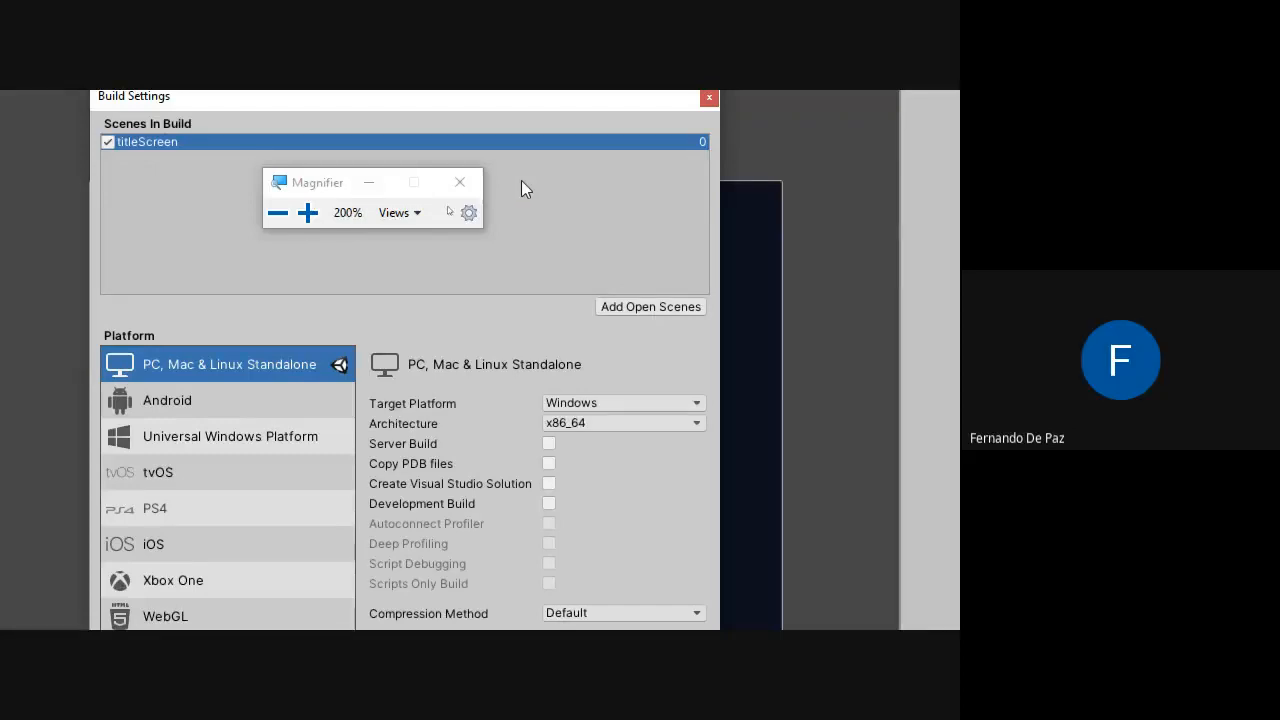
click(459, 182)
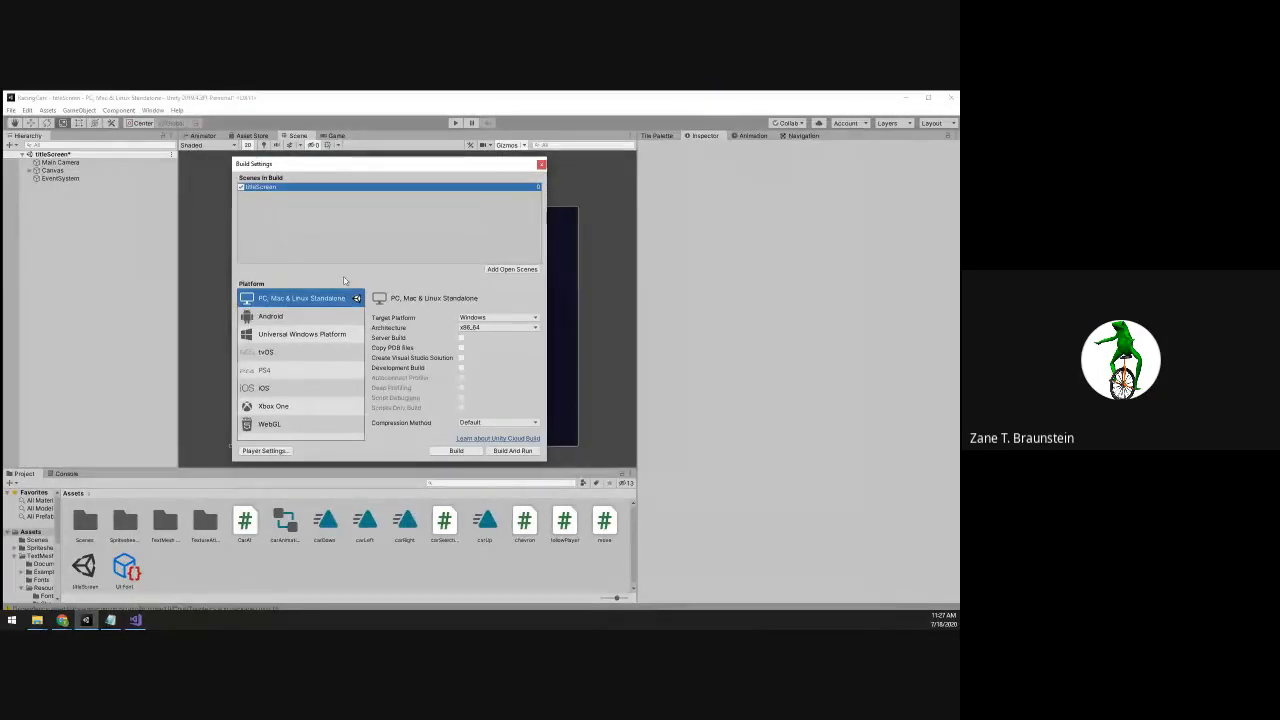
Review the Architecture options, keep x86_64 and close the Build Settings
click(471, 331)
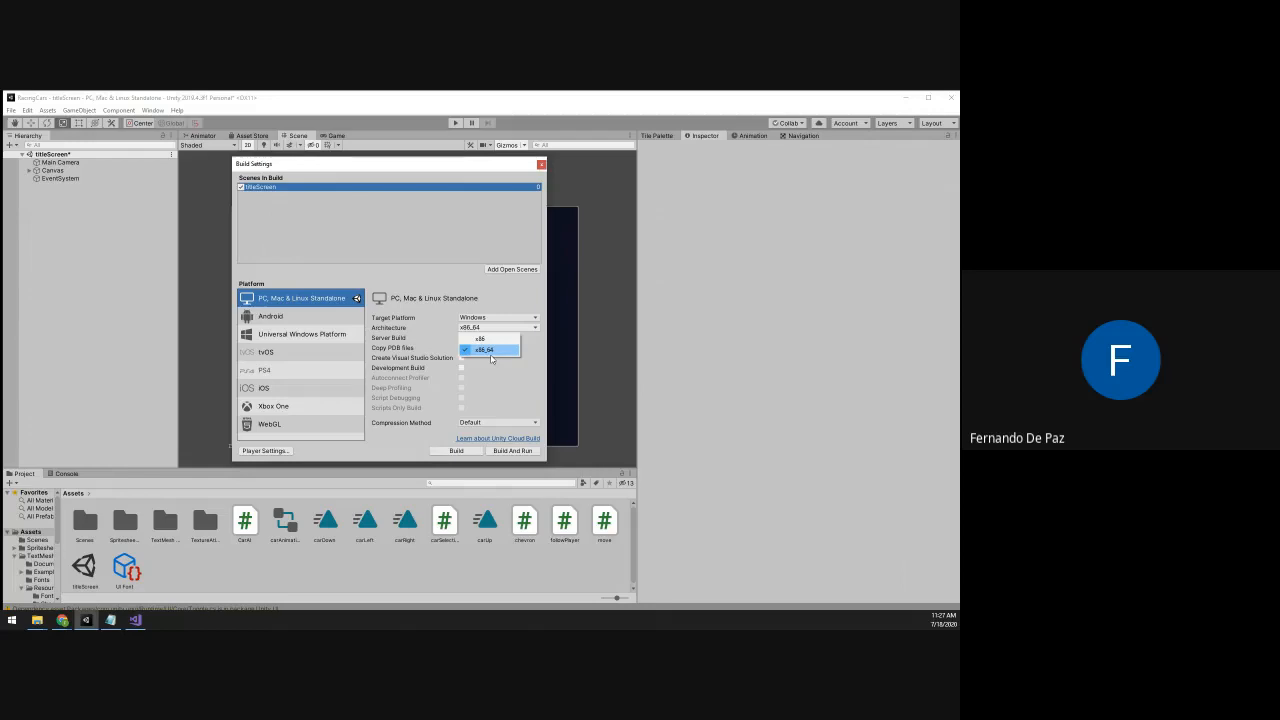
click(490, 352)
click(542, 166)
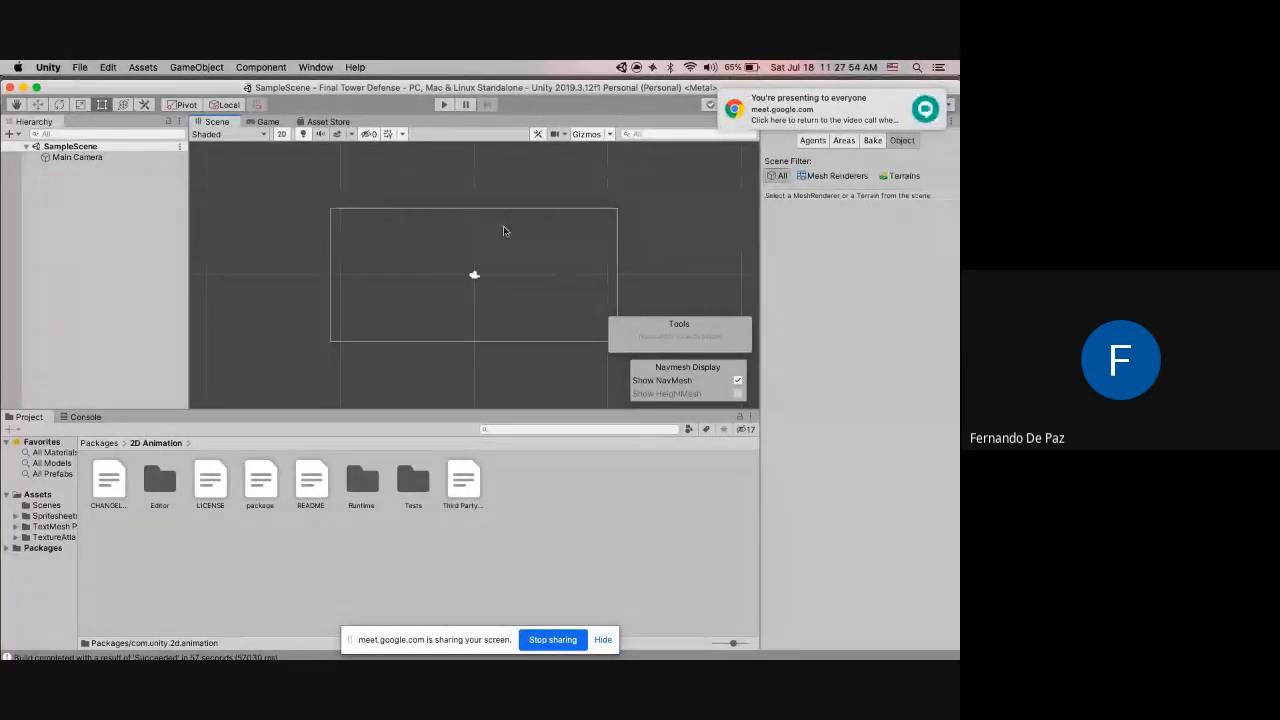
Show the contents of the project's Assets folder and look through the open windows on the desktop
click(41, 495)
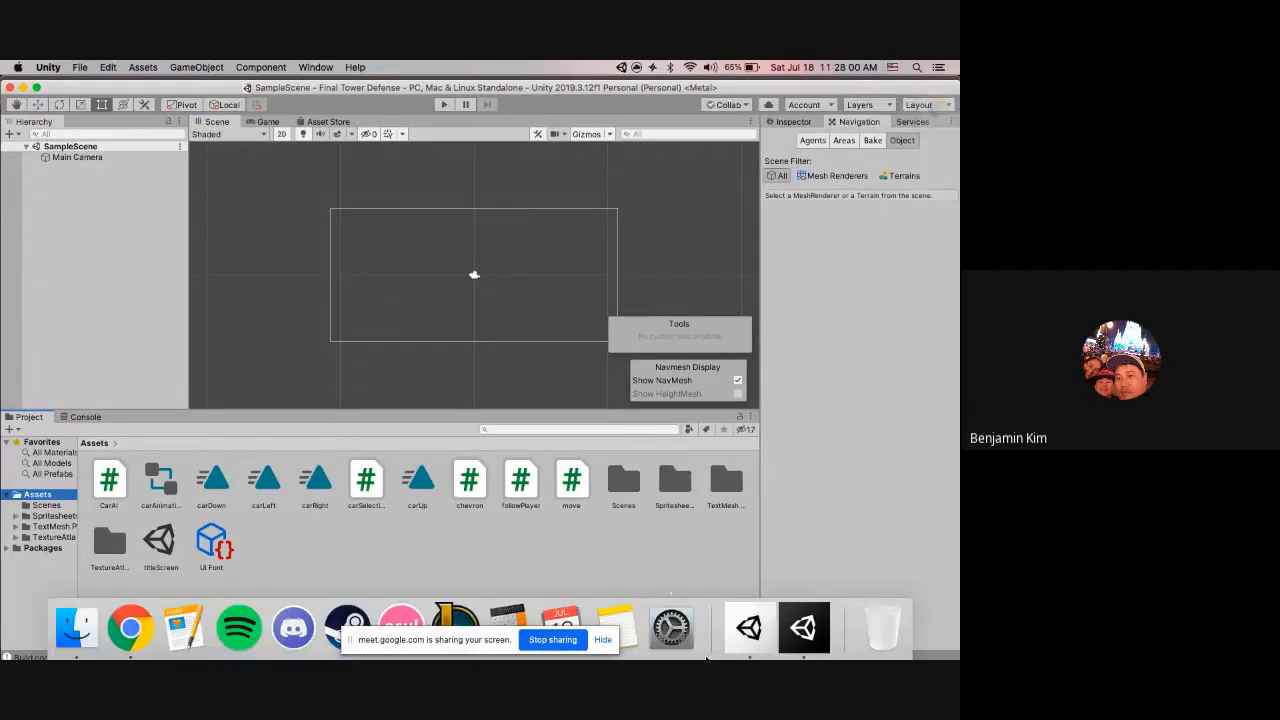
key(ctrl+Up)
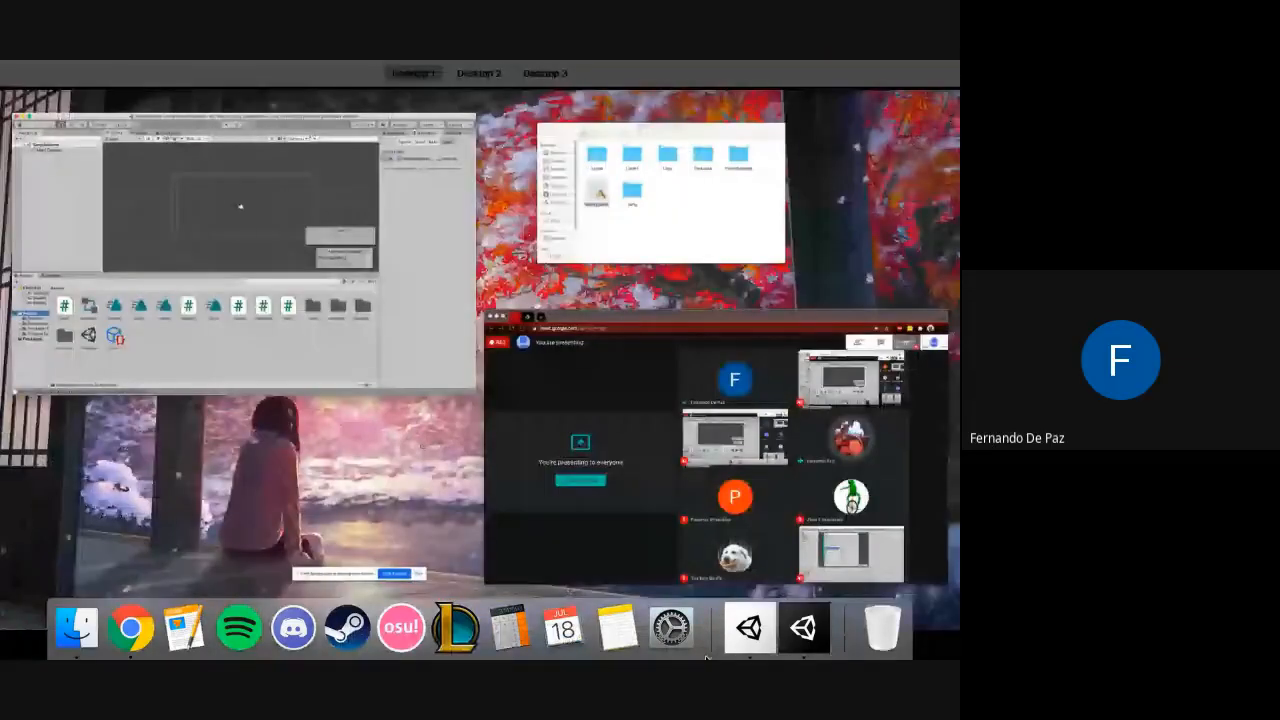
key(ctrl+Up)
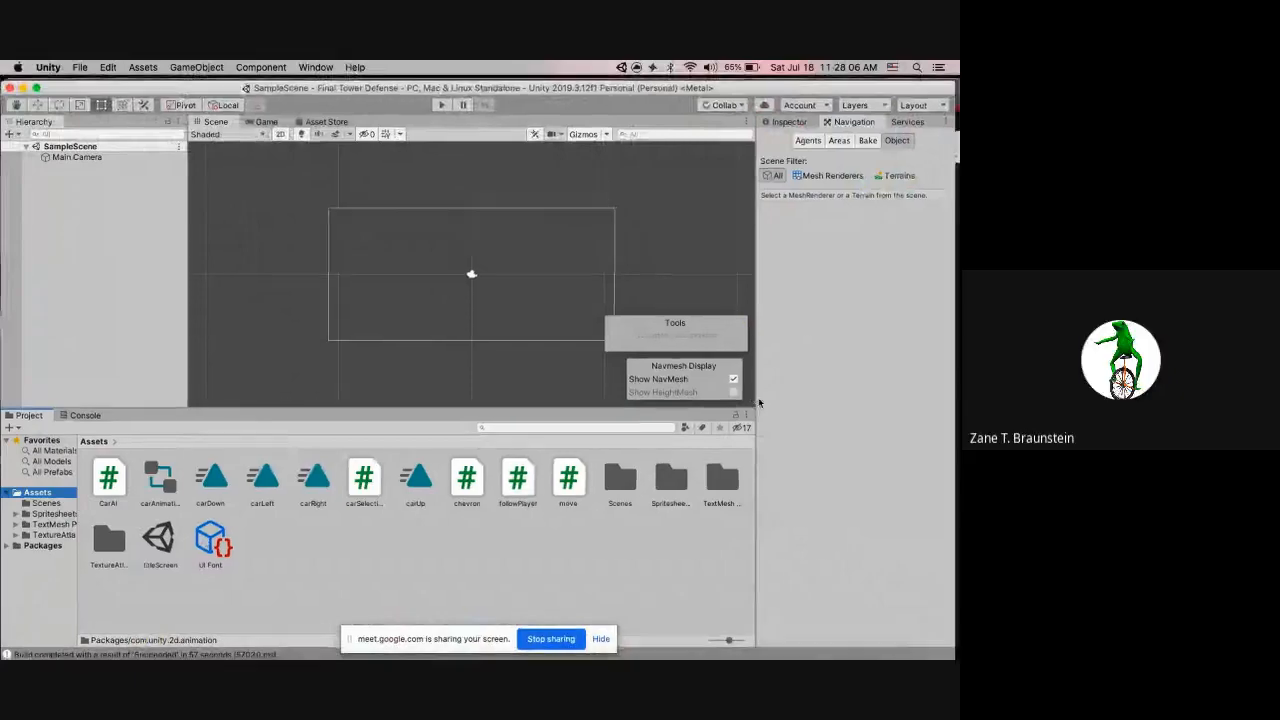
key(ctrl+Up)
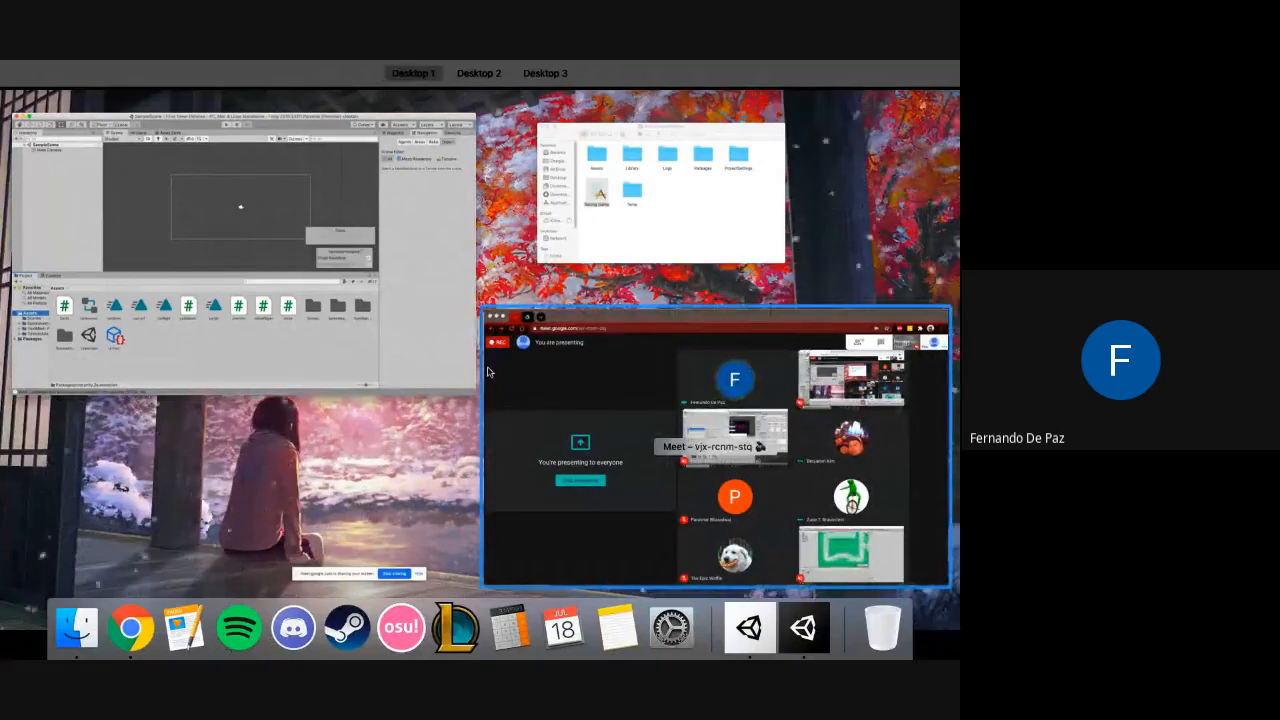
click(604, 225)
click(232, 160)
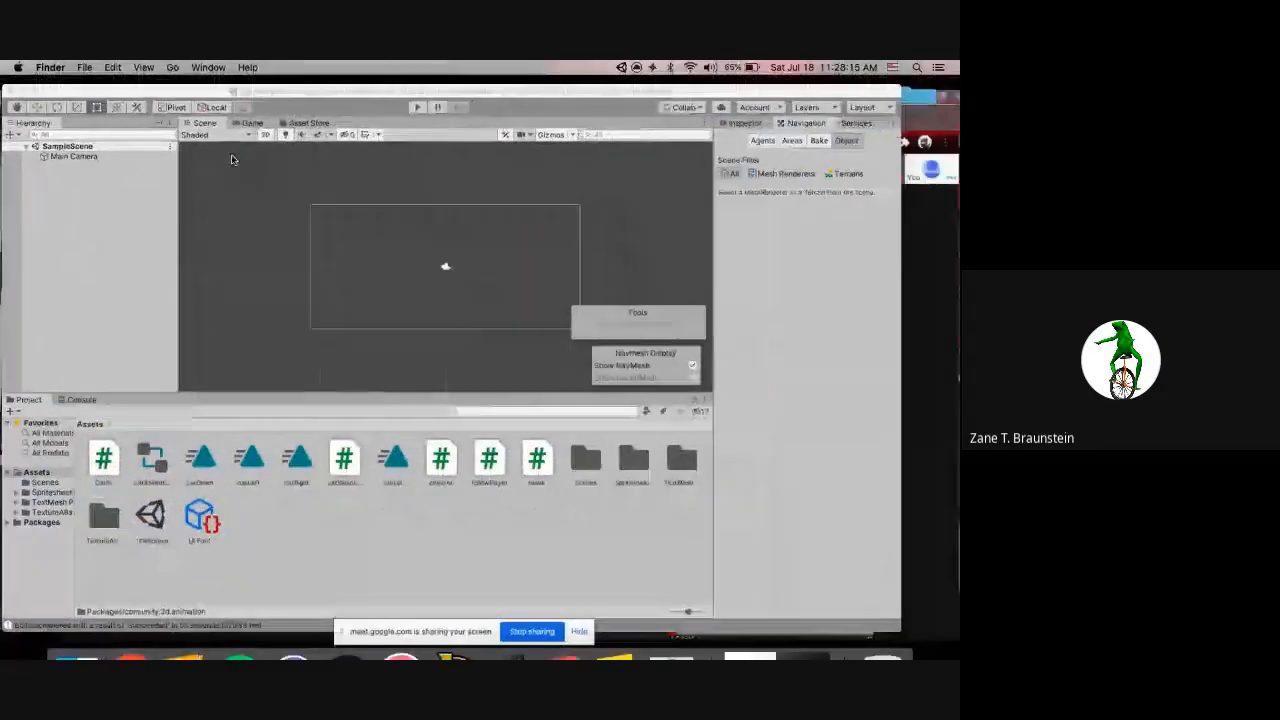
Switch to the Google Meet window in Chrome and stop sharing the screen
key(ctrl+Up)
click(595, 362)
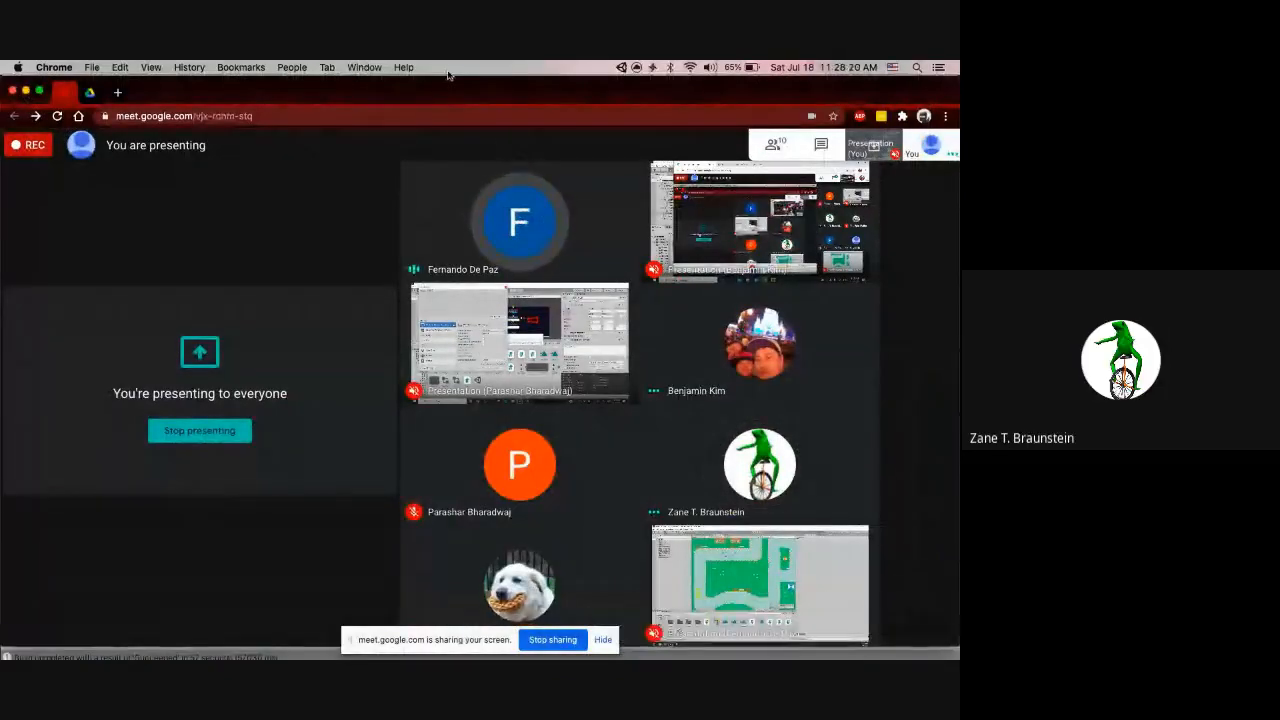
click(553, 640)
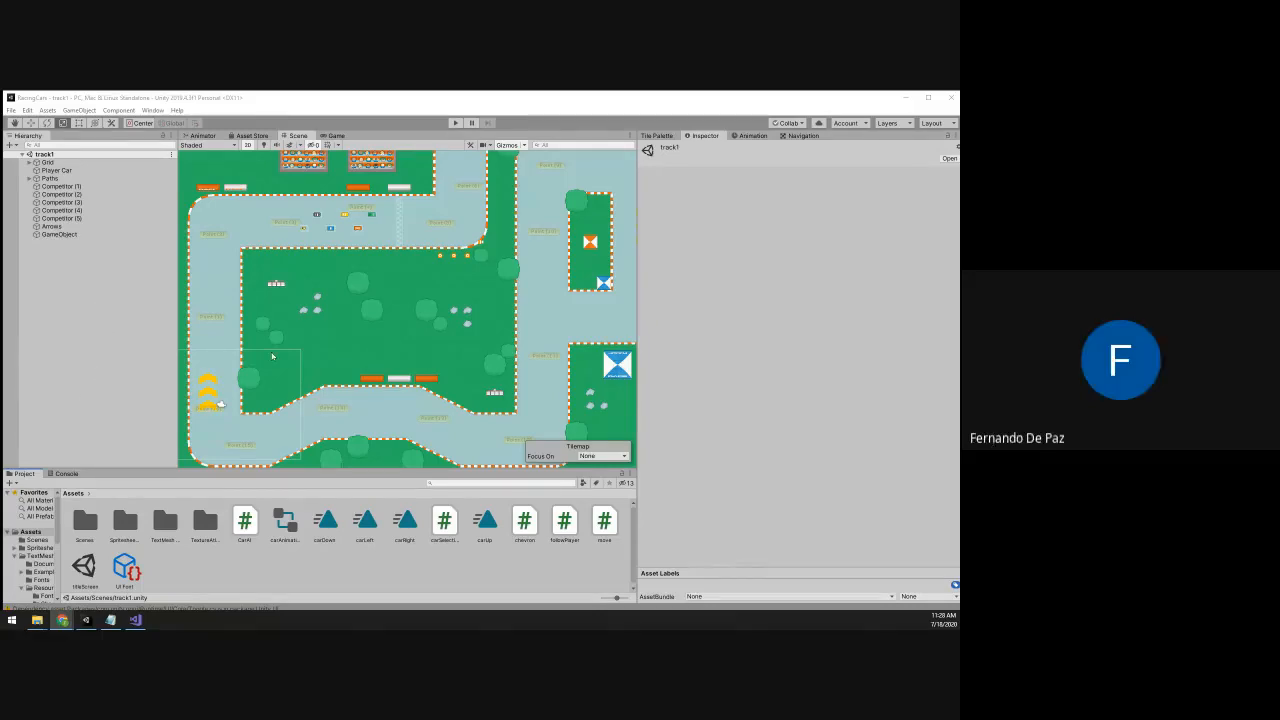
Open the titleScreen scene and frame its Race Car canvas in the Scene view
scroll(272, 356, down, 5)
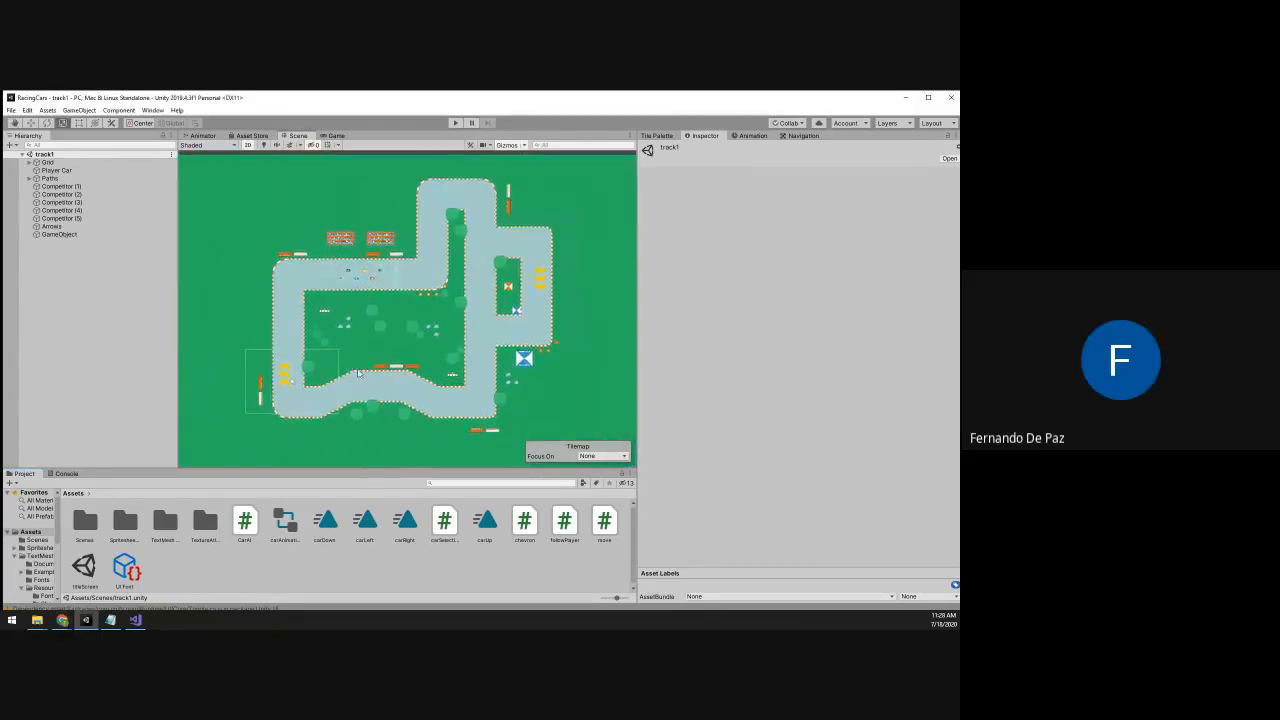
double_click(84, 566)
scroll(277, 417, down, 2)
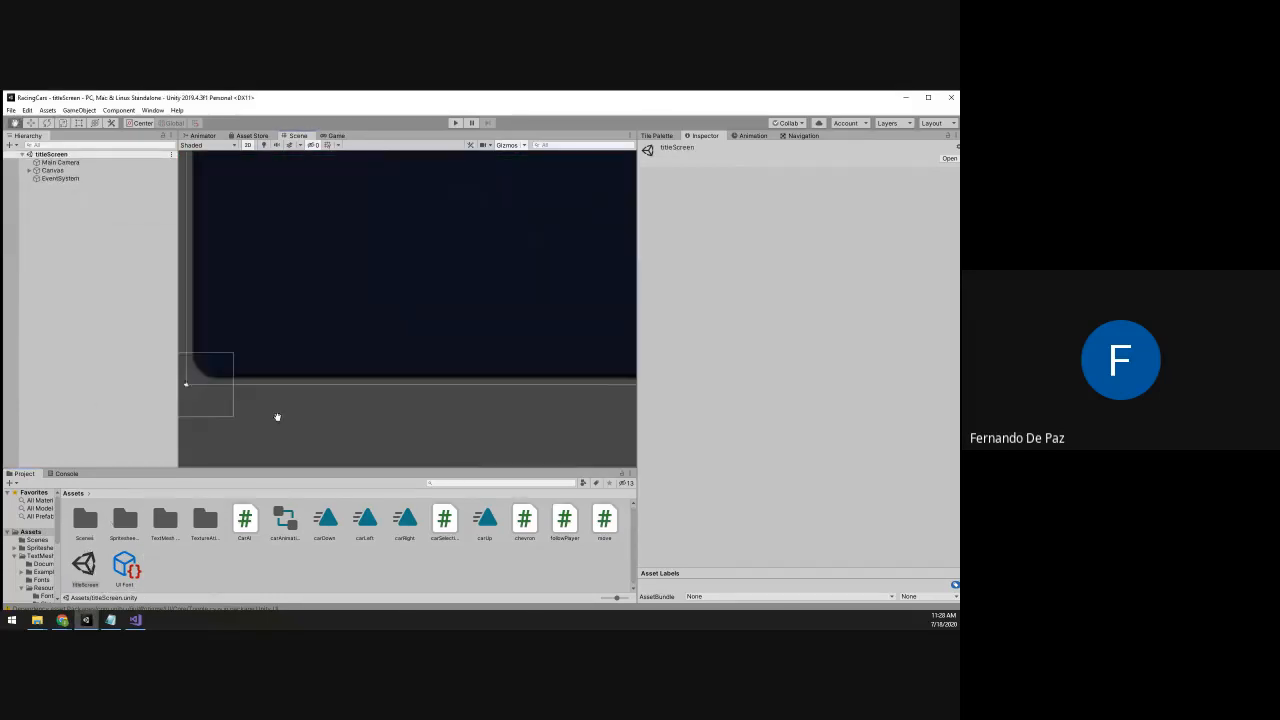
scroll(432, 334, down, 3)
scroll(520, 280, up, 6)
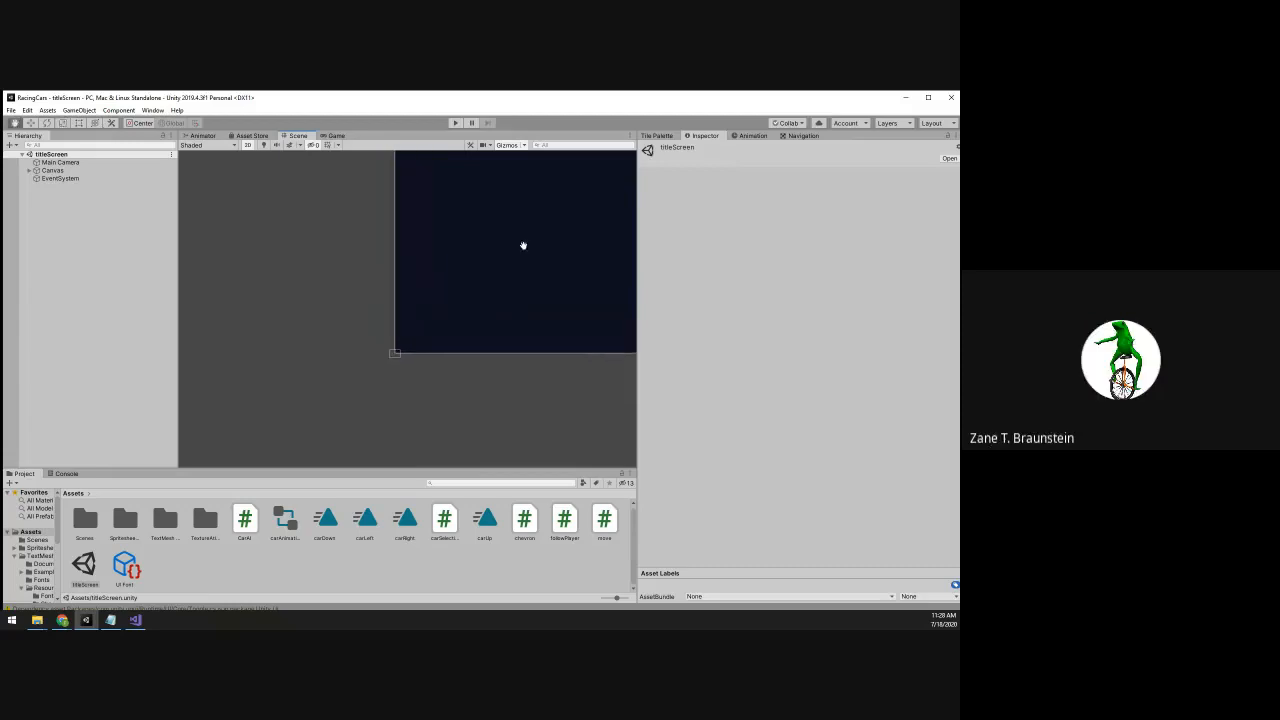
scroll(502, 340, down, 4)
middle_drag(480, 341, 334, 326)
middle_drag(434, 288, 467, 305)
middle_drag(474, 256, 425, 270)
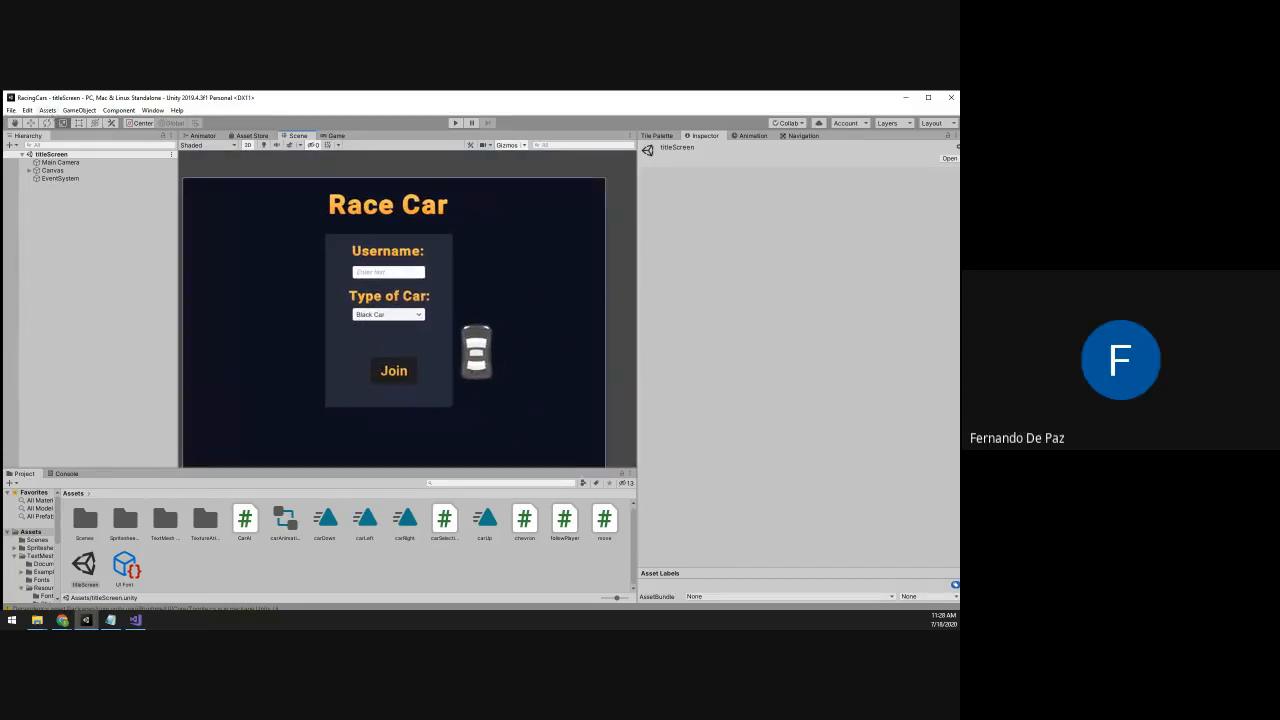
Check which scenes are included in the build and close the Build Settings
click(11, 110)
click(39, 209)
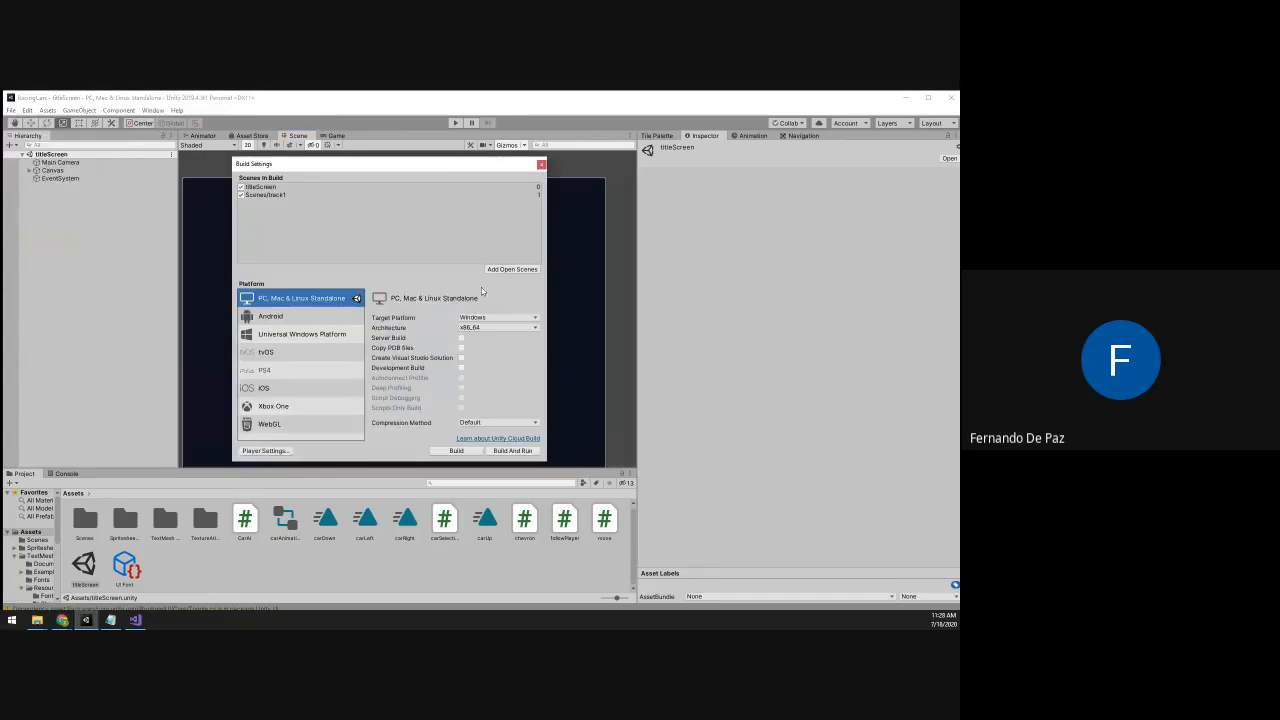
click(541, 165)
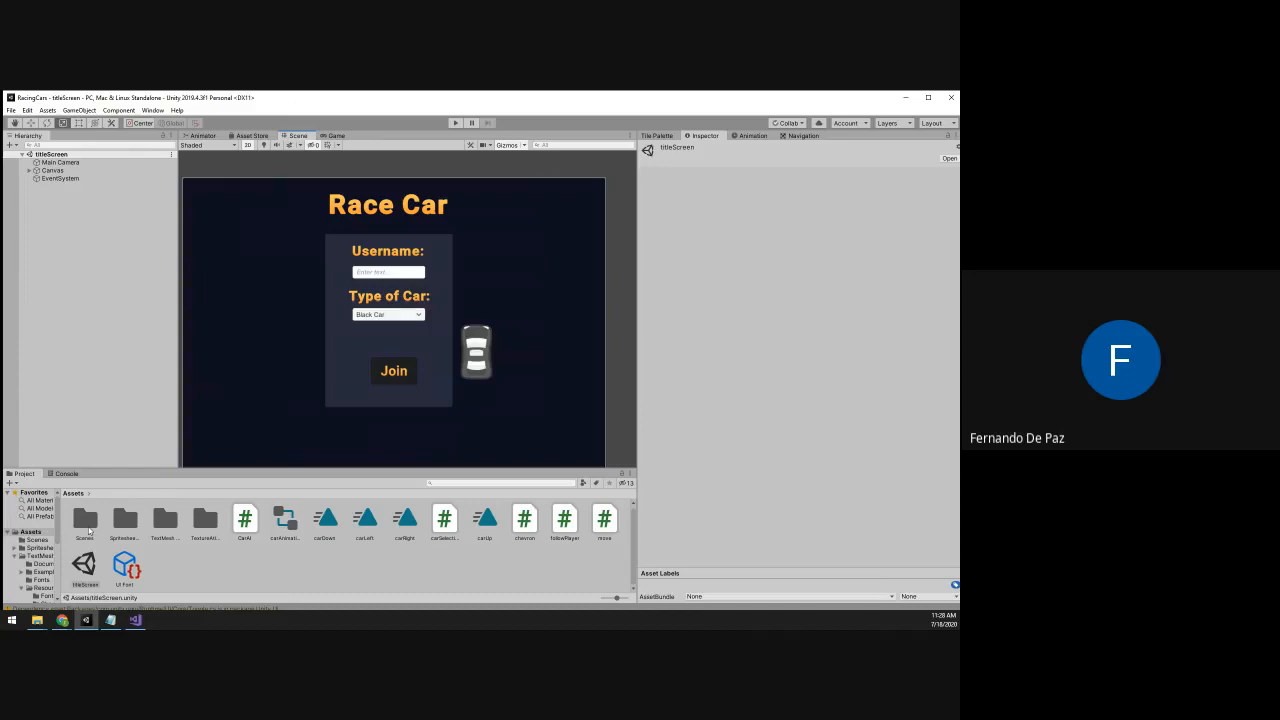
Open the track1 scene from the Scenes folder and frame the whole track in the Scene view
double_click(86, 520)
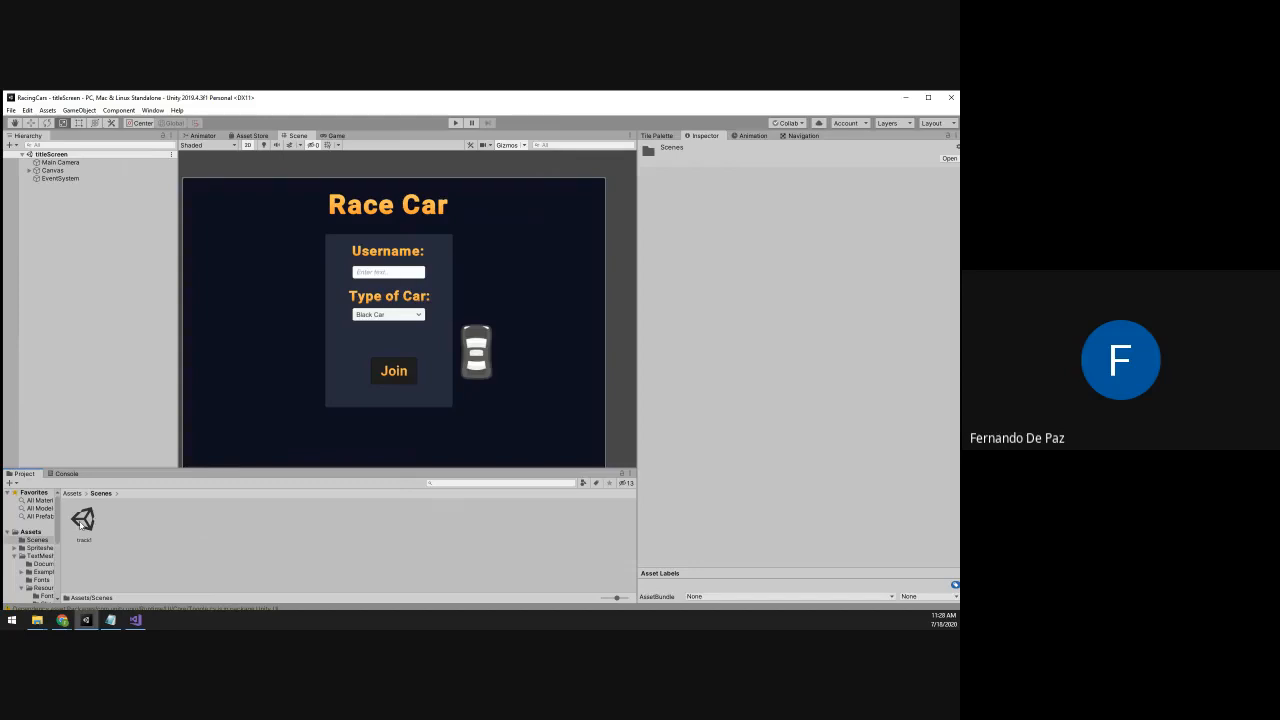
double_click(80, 524)
middle_drag(236, 398, 366, 256)
scroll(332, 350, up, 4)
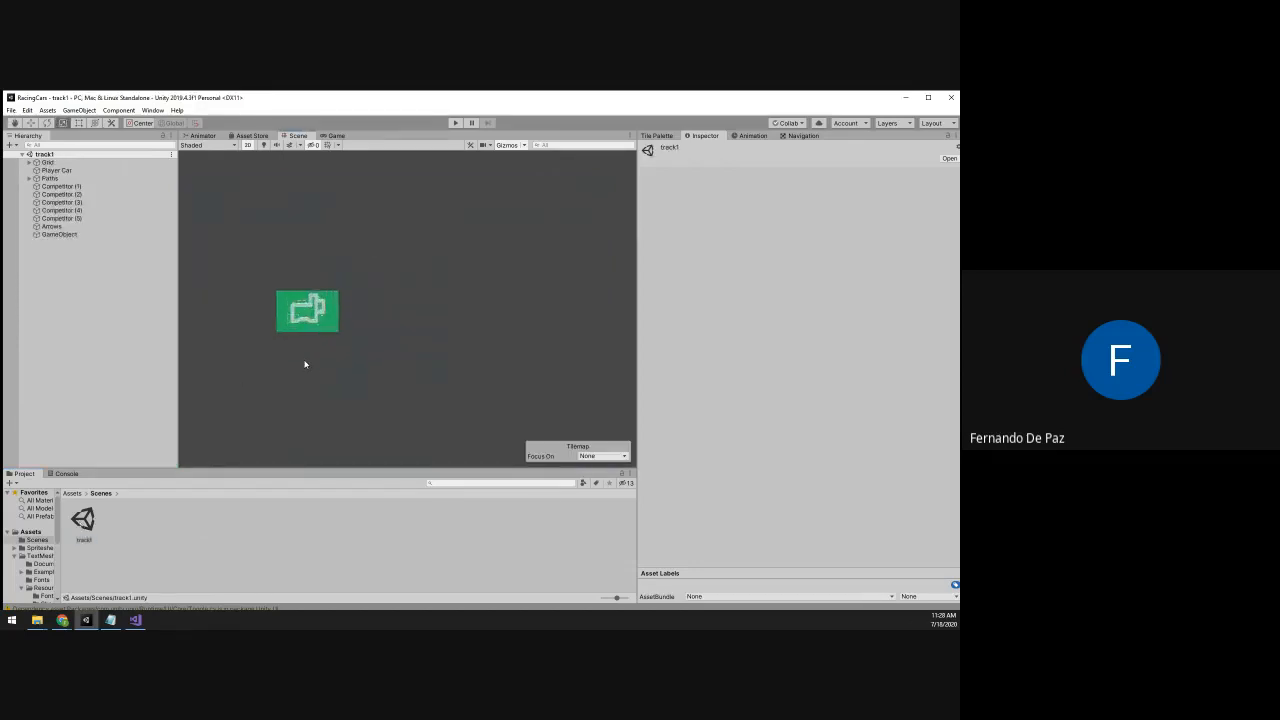
scroll(305, 350, up, 4)
scroll(381, 358, up, 8)
middle_drag(292, 300, 326, 337)
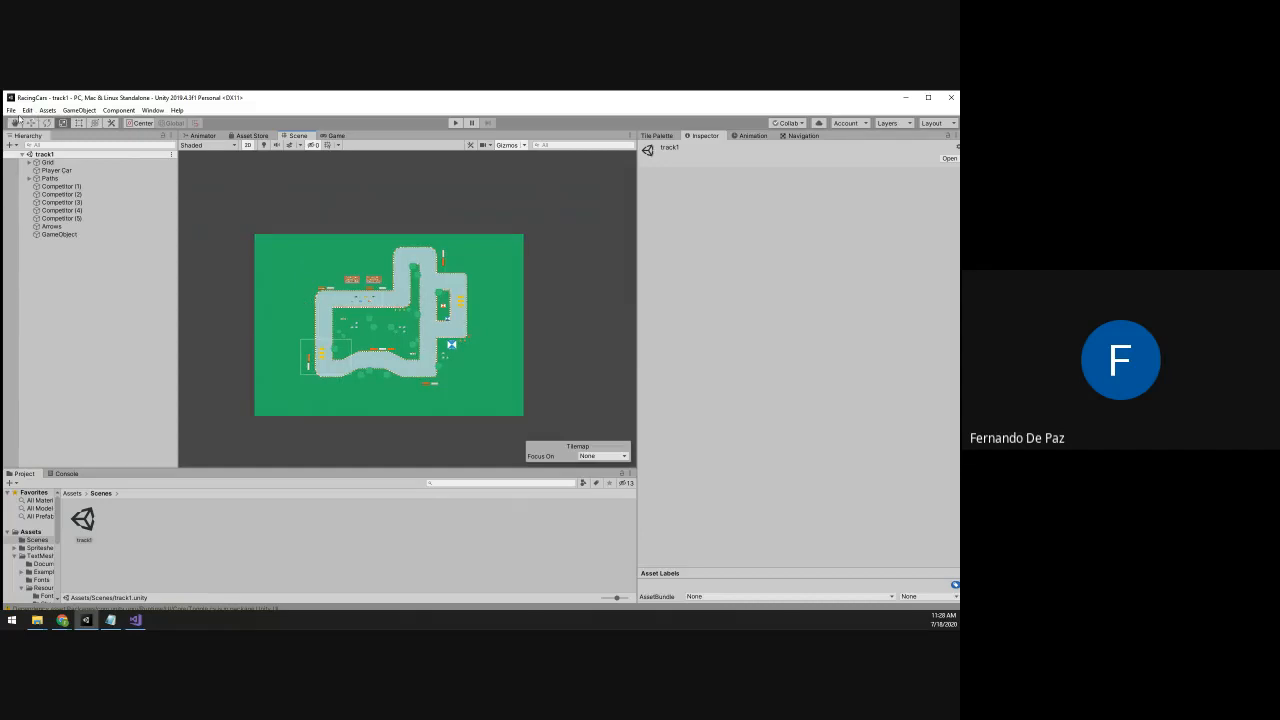
Review the titleScreen and track1 entries among the scenes in the build and close the Build Settings
click(11, 110)
click(40, 209)
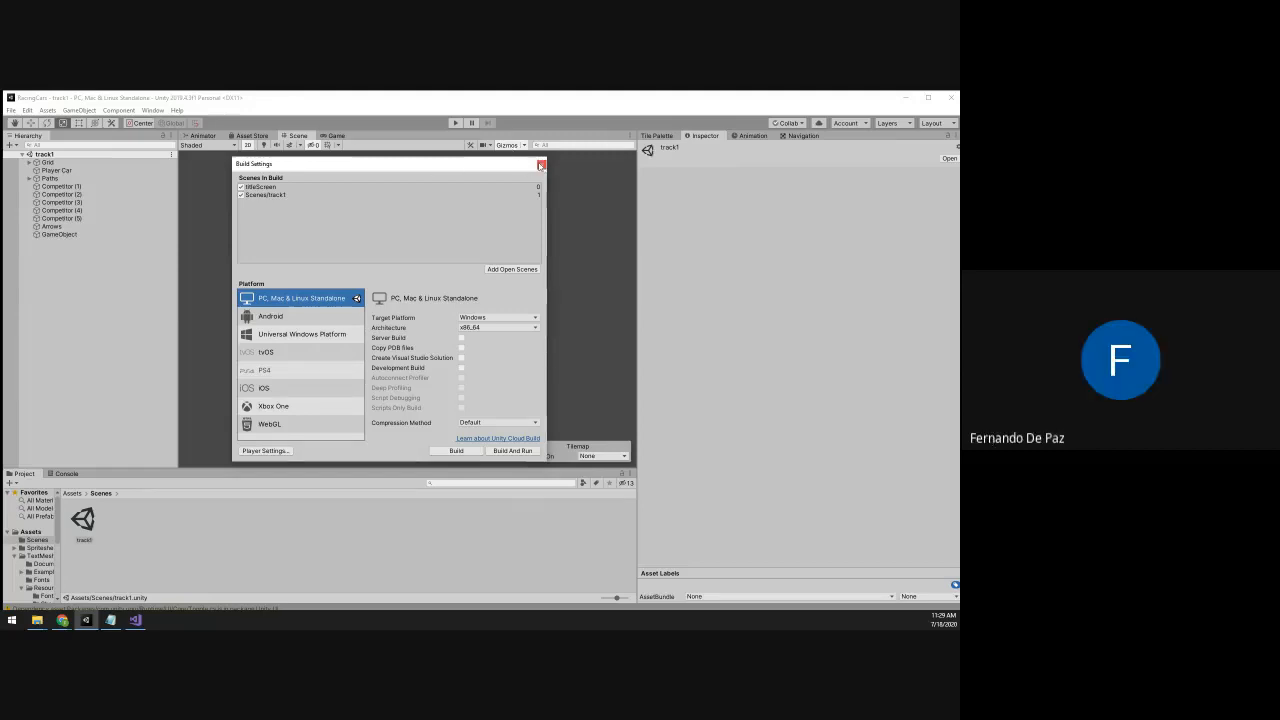
click(540, 165)
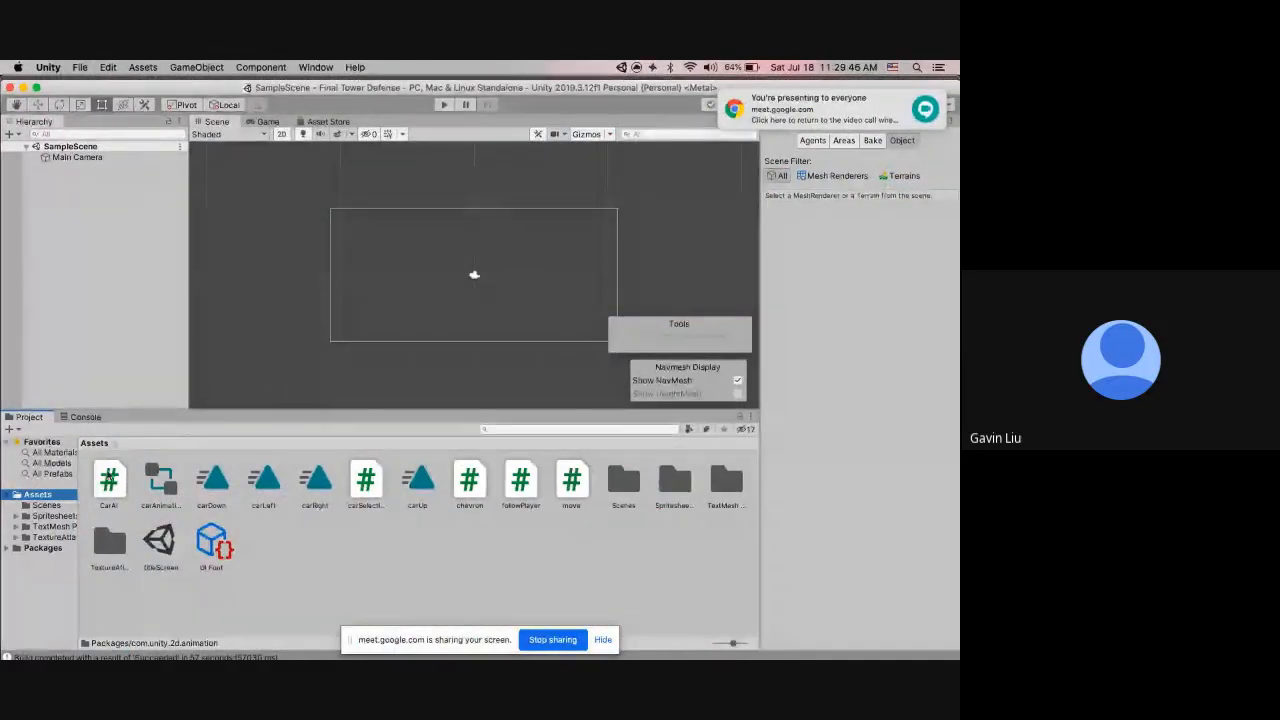
Open the titleScreen scene and frame its whole Race Car canvas in the Scene view
click(28, 147)
click(27, 147)
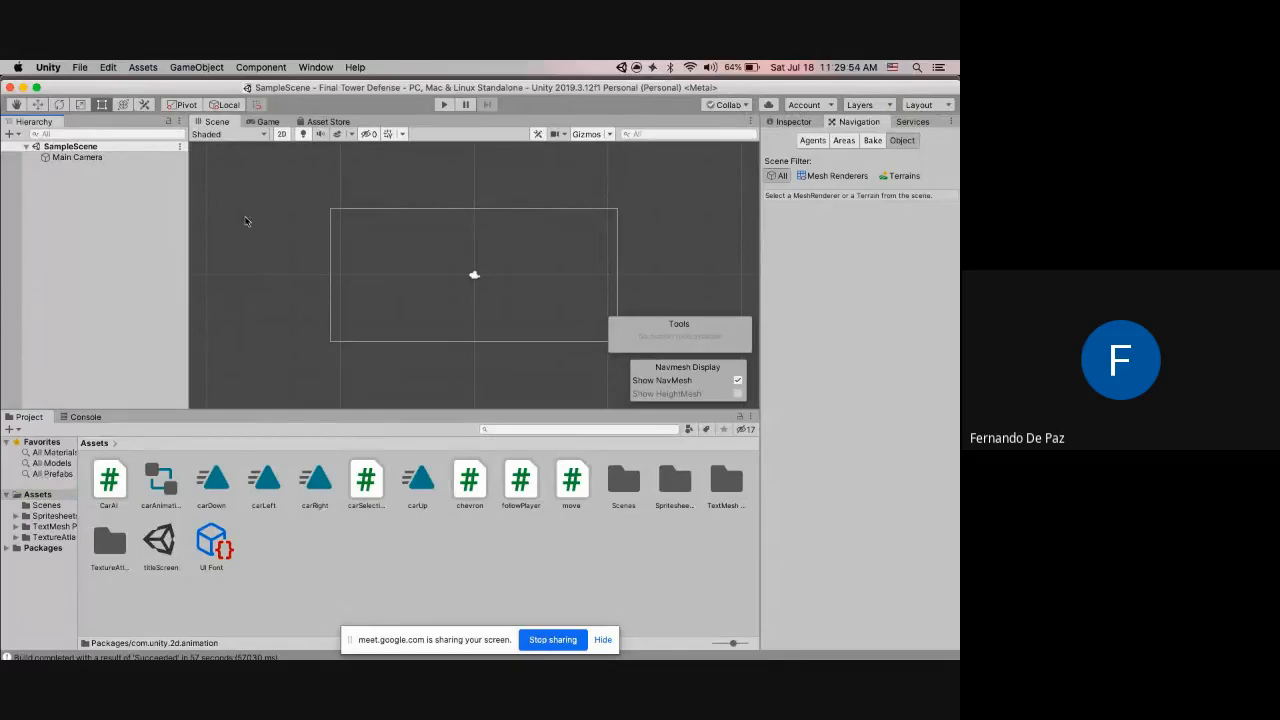
click(165, 541)
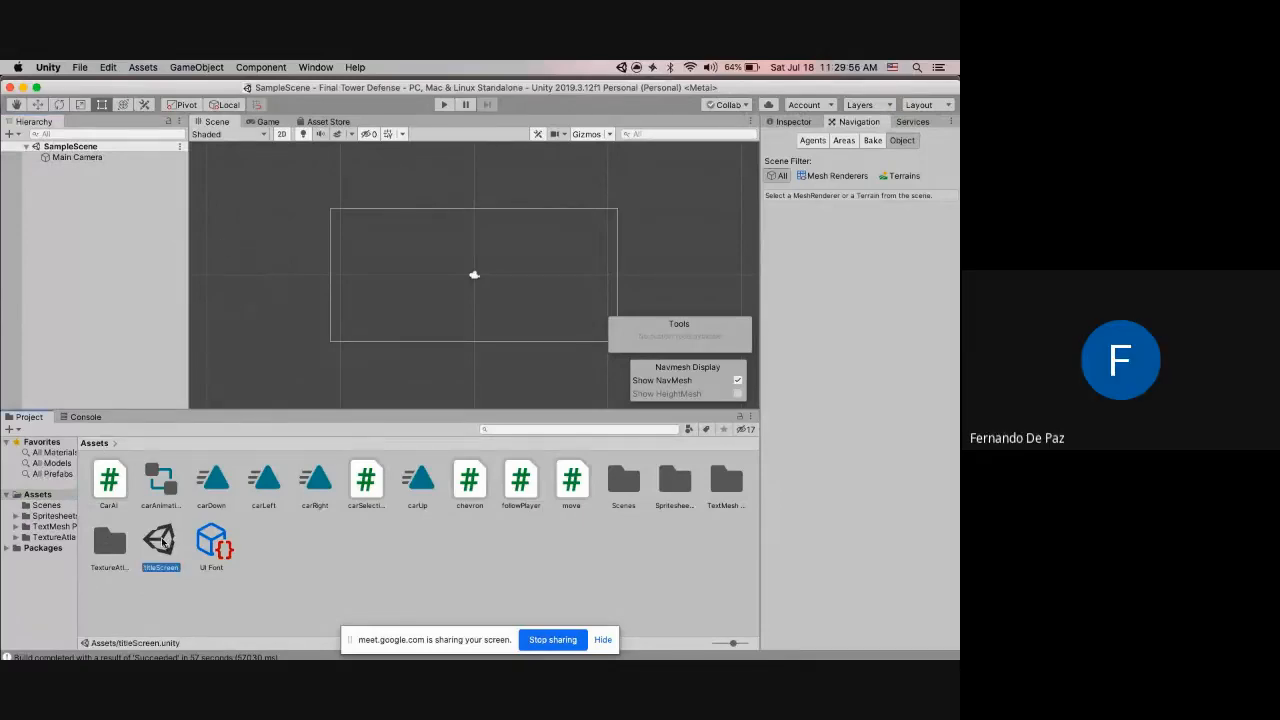
double_click(163, 541)
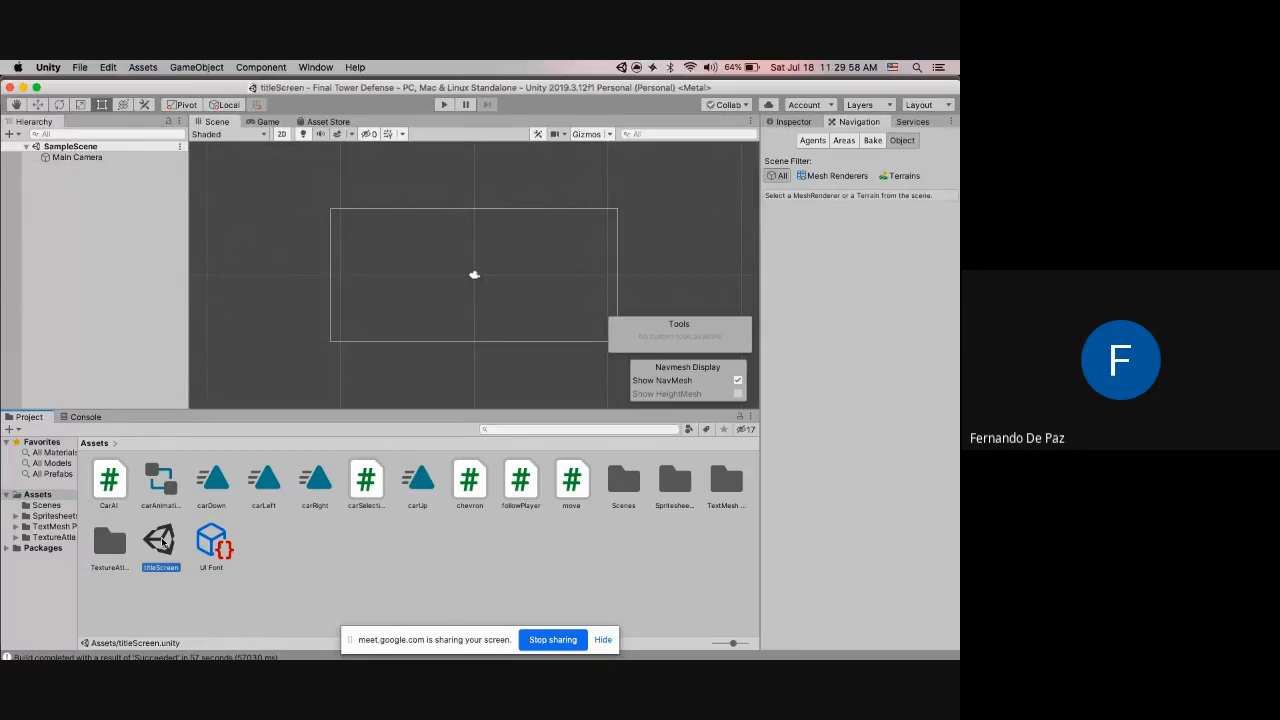
scroll(611, 207, up, 2)
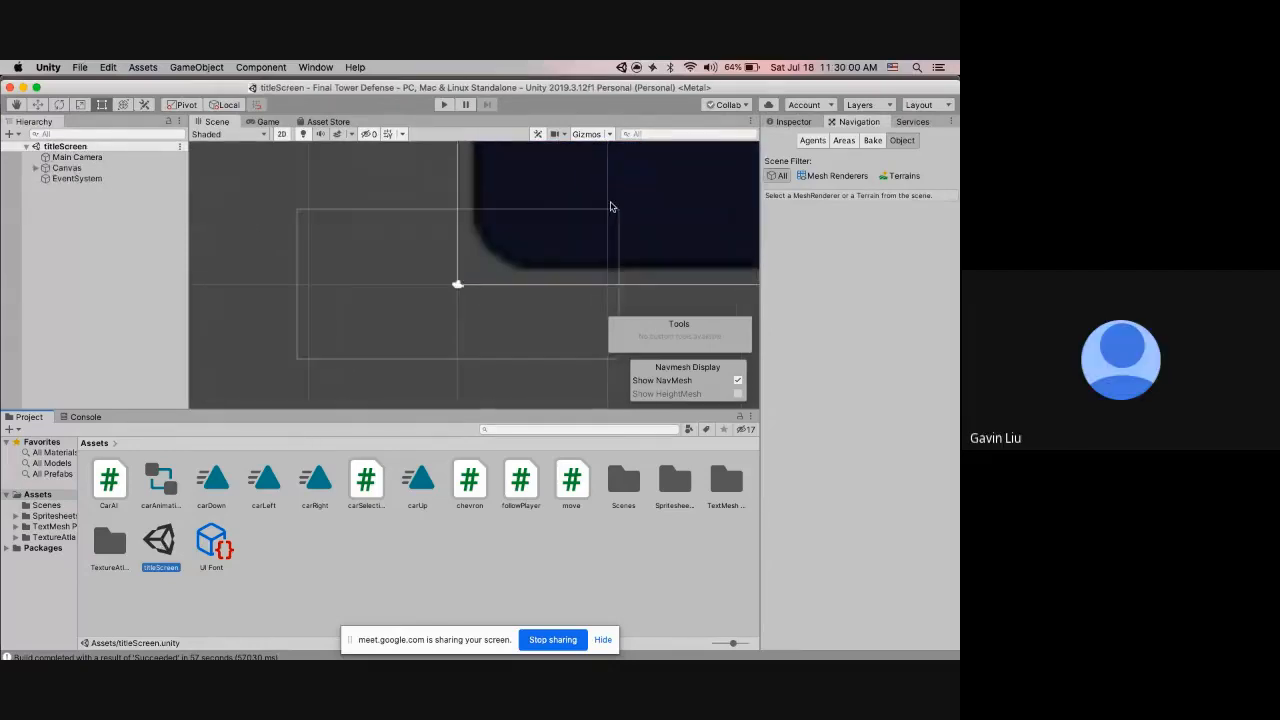
scroll(611, 208, down, 6)
middle_drag(433, 238, 220, 327)
scroll(220, 325, down, 3)
scroll(475, 267, down, 6)
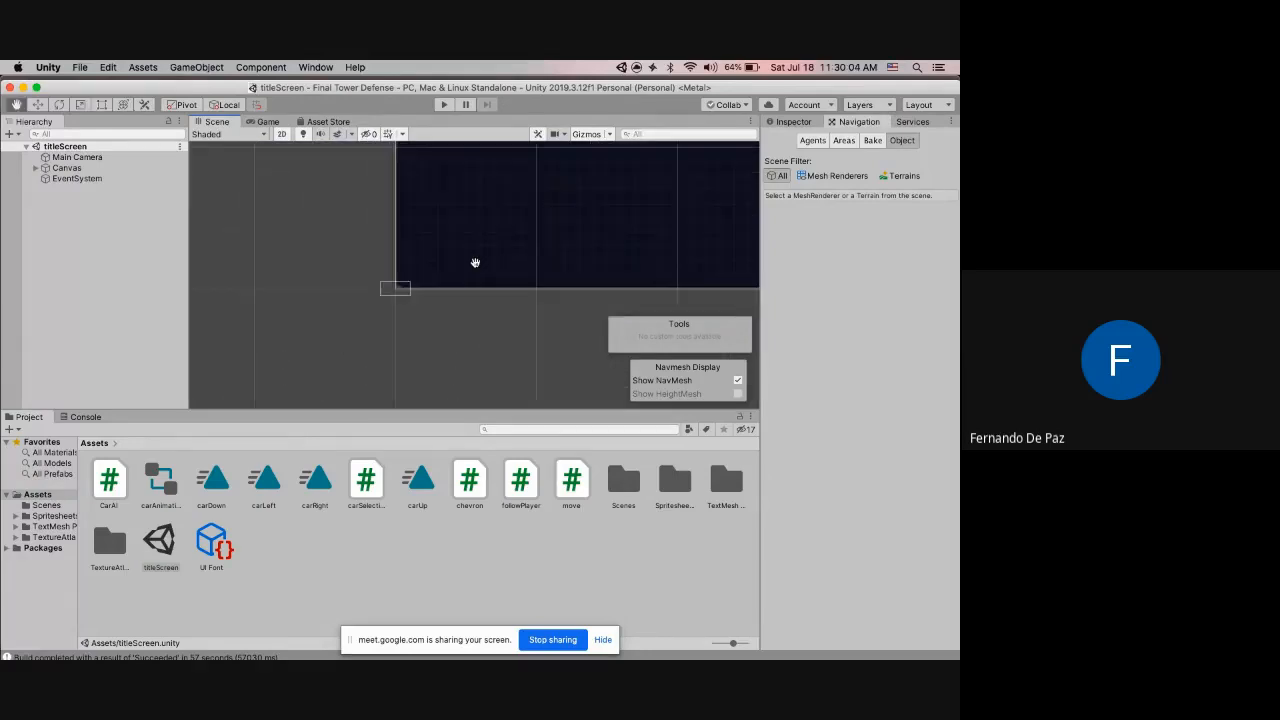
middle_drag(630, 220, 512, 333)
scroll(520, 289, up, 5)
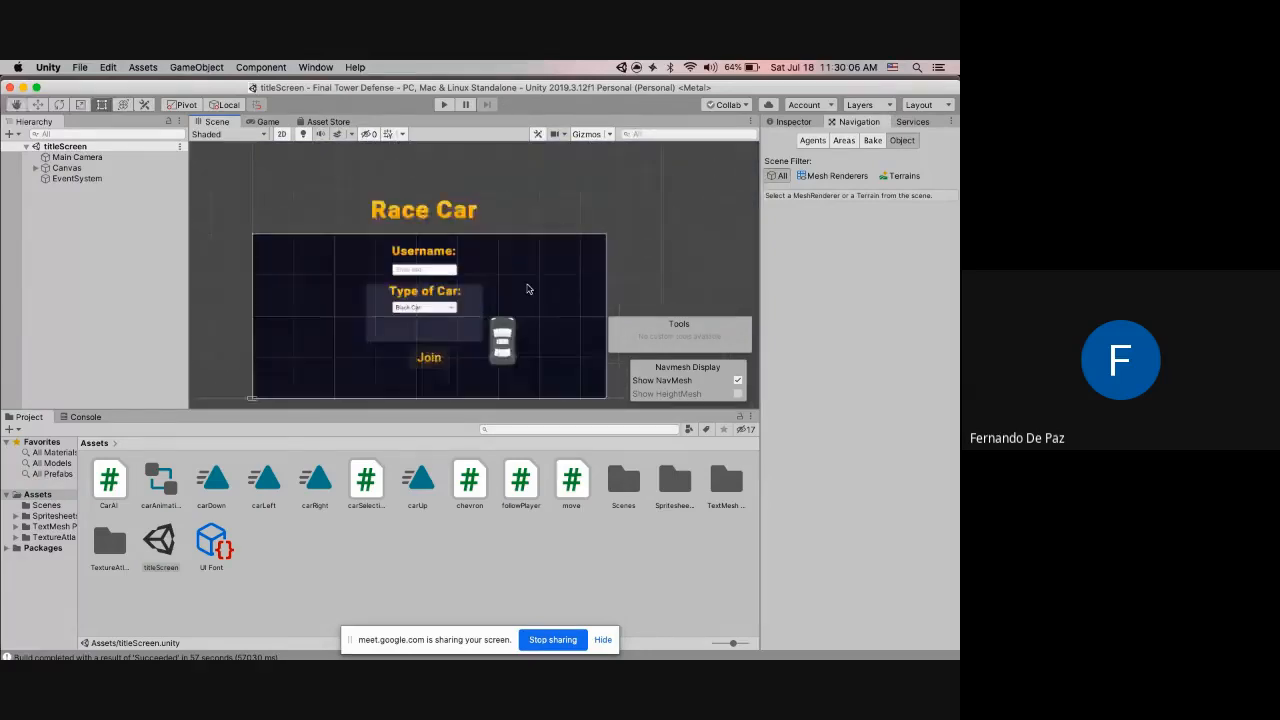
middle_drag(520, 289, 587, 250)
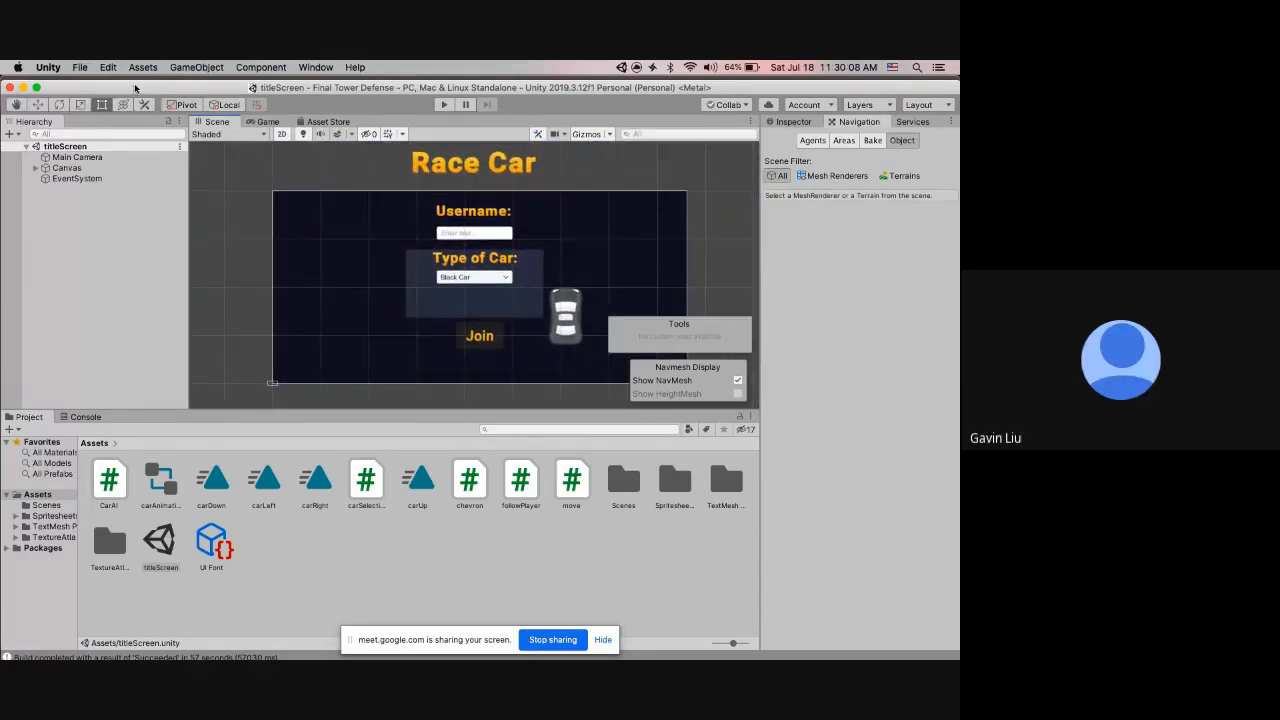
Add the open titleScreen scene to the build, exclude SampleScene from it, and close the Build Settings
click(82, 67)
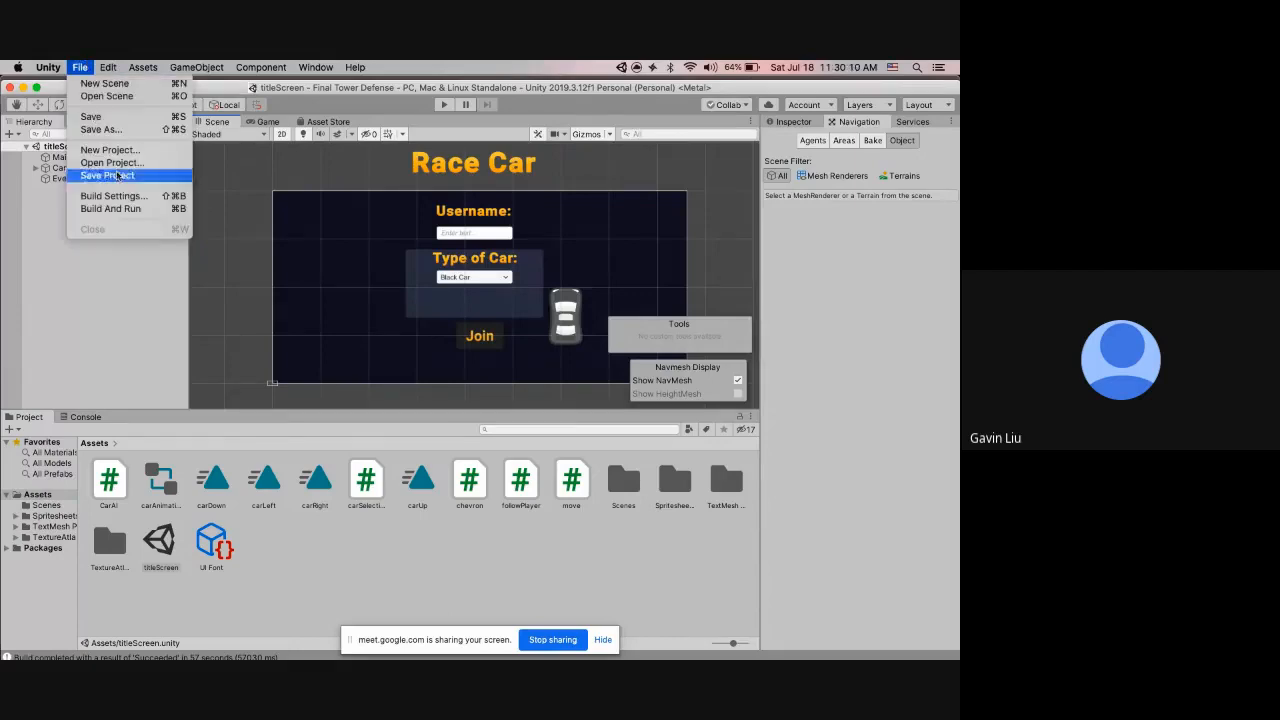
click(121, 196)
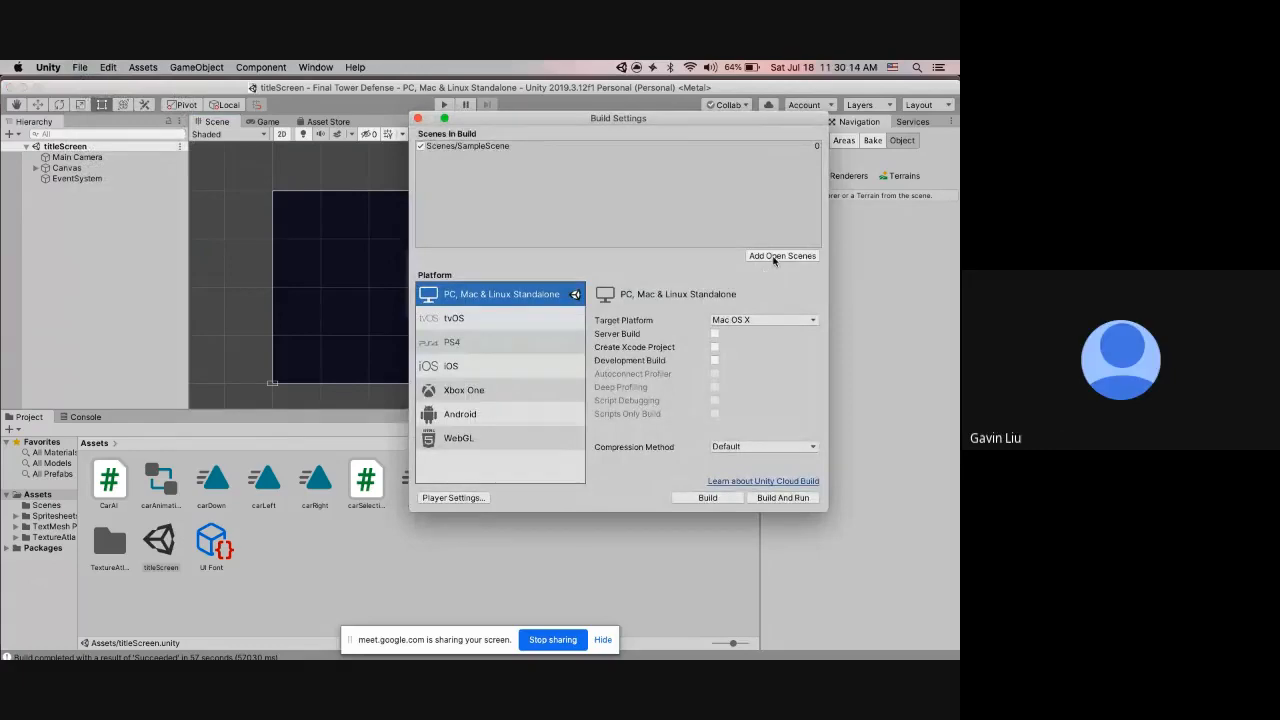
click(773, 257)
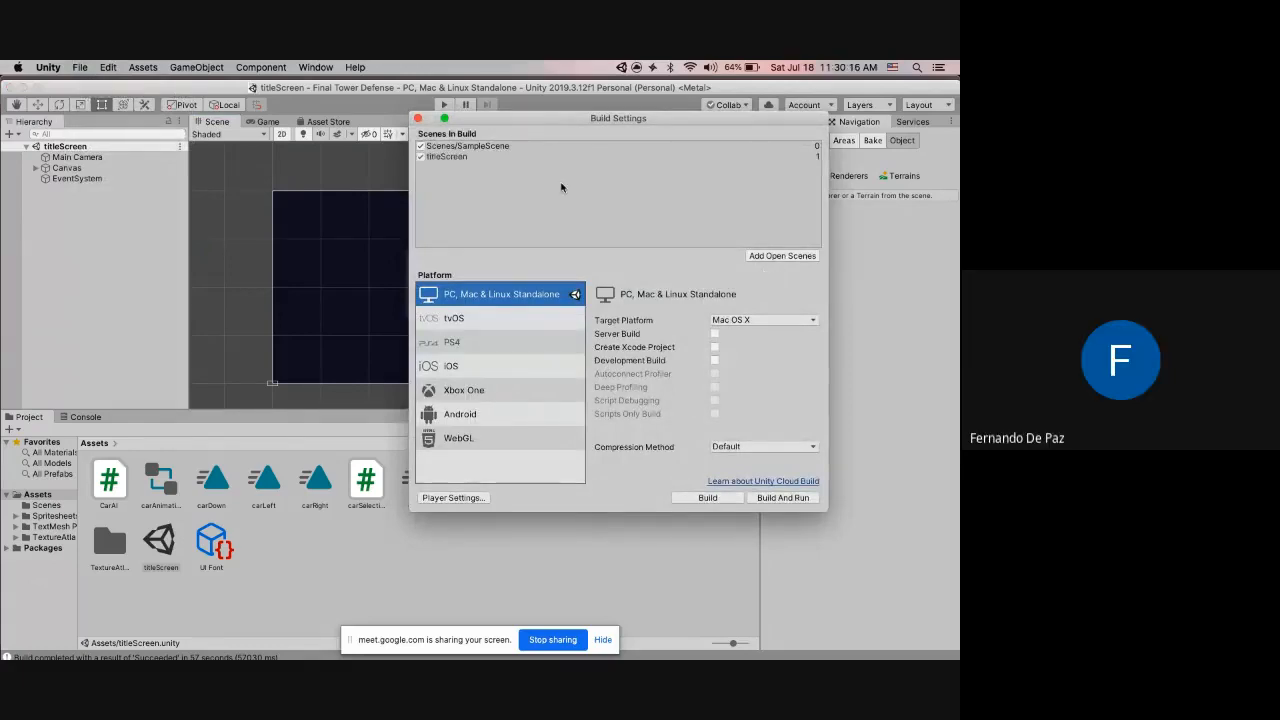
click(421, 146)
click(418, 118)
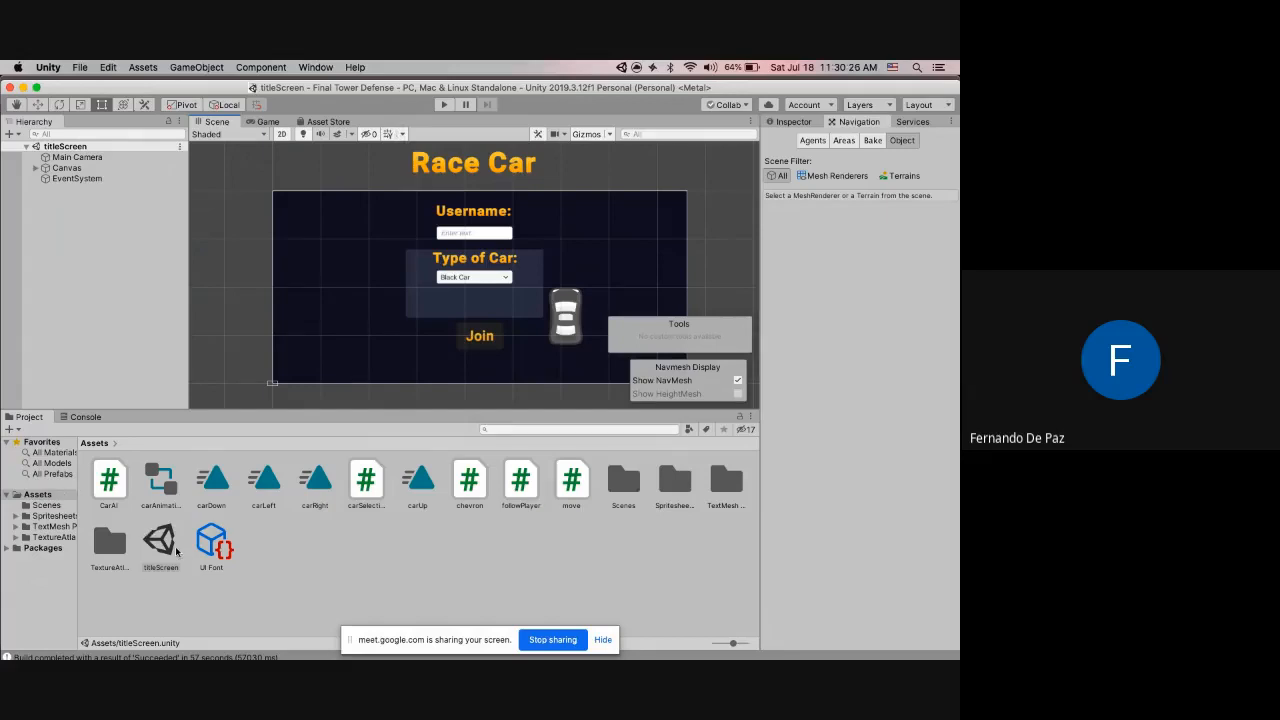
Open the track1 scene from the Scenes folder and add it to the scenes in the build
double_click(627, 479)
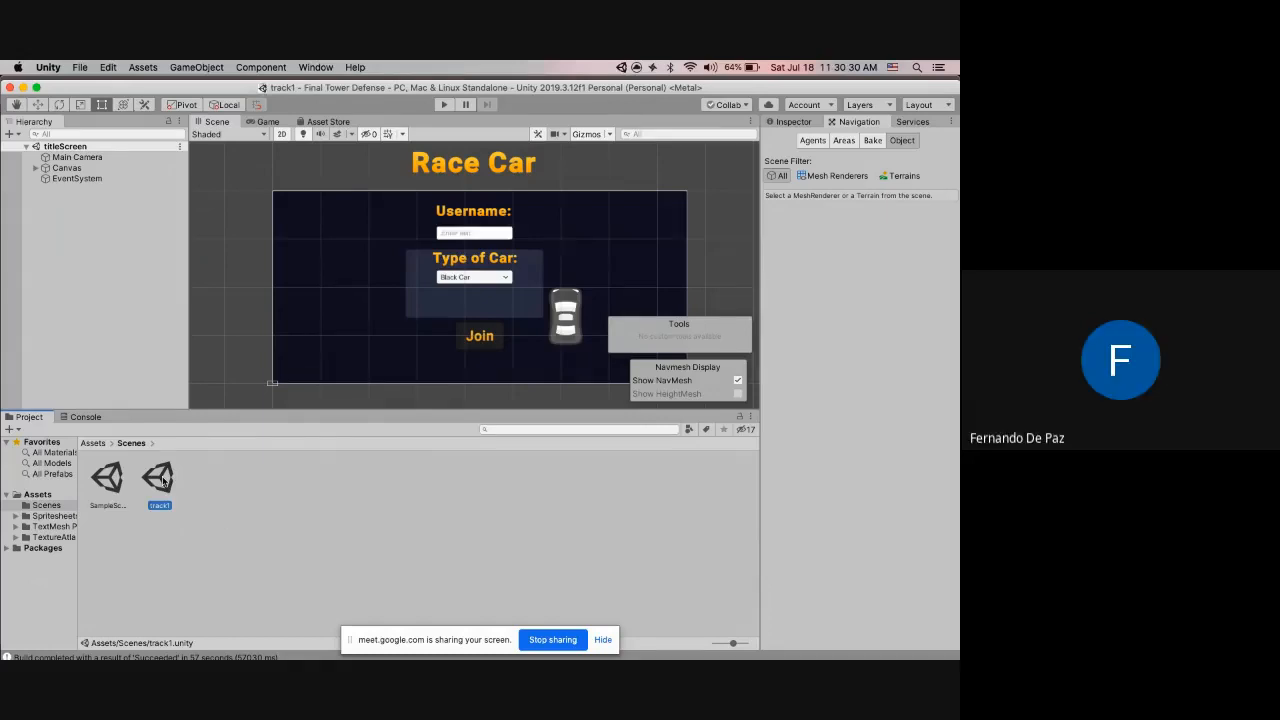
double_click(159, 478)
scroll(518, 250, up, 6)
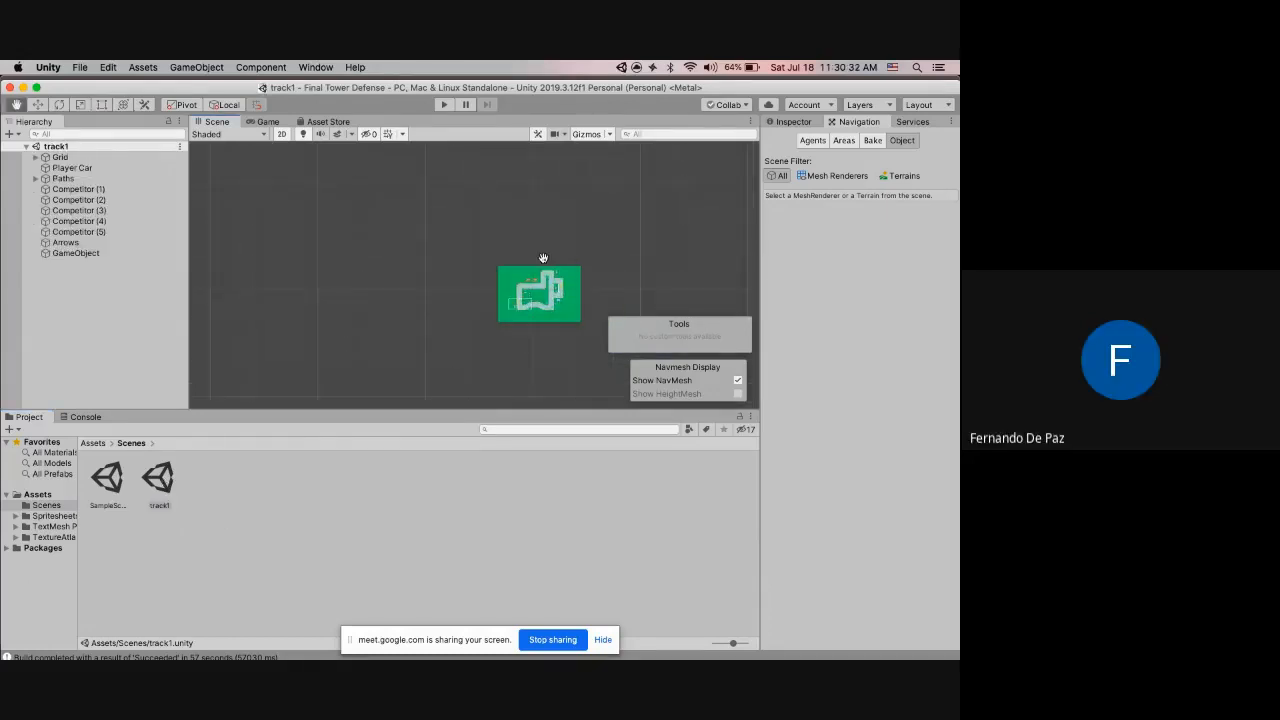
scroll(517, 256, up, 3)
middle_drag(517, 256, 545, 158)
click(79, 67)
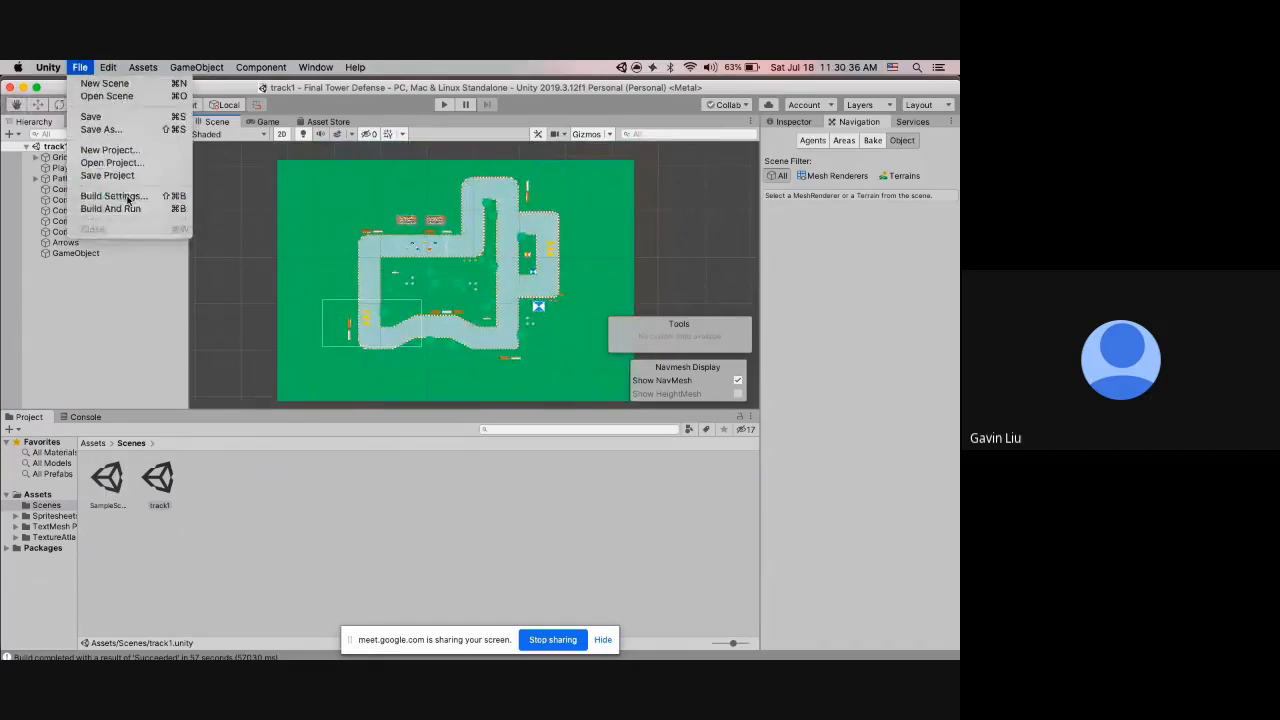
click(112, 194)
click(782, 256)
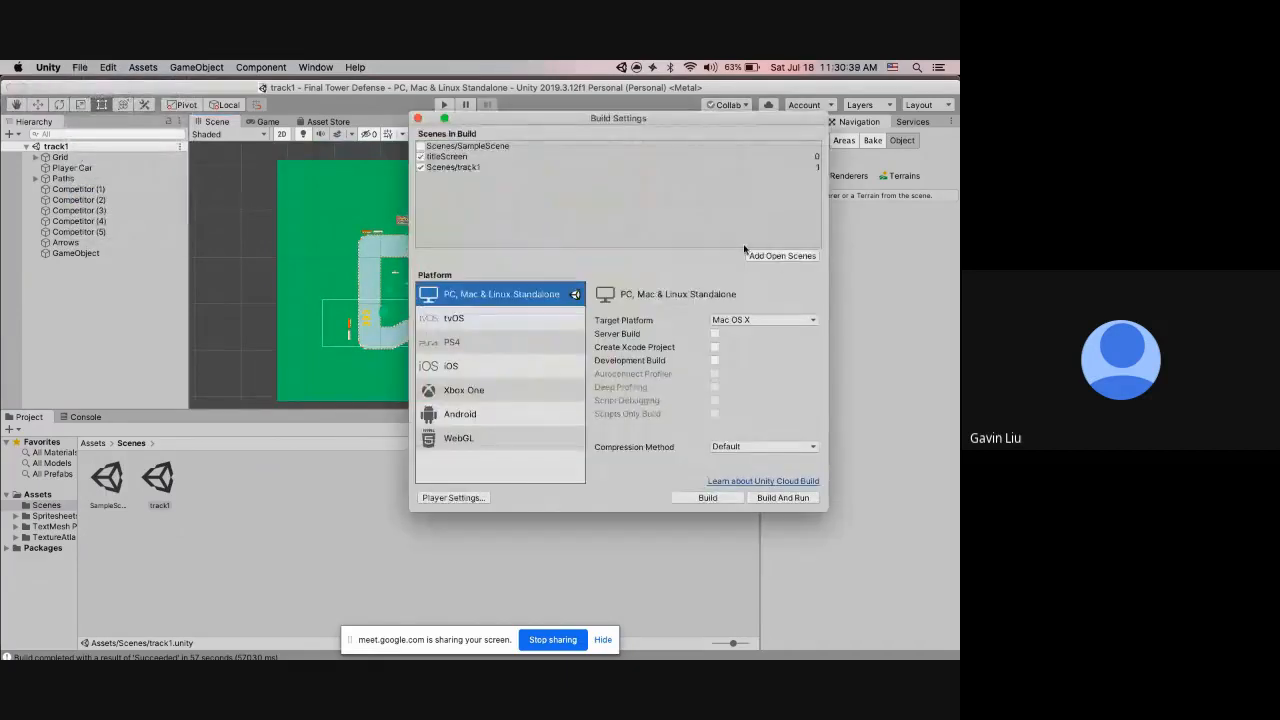
click(417, 118)
Stop sharing the screen in the Google Meet call
middle_drag(504, 212, 510, 257)
scroll(471, 201, up, 3)
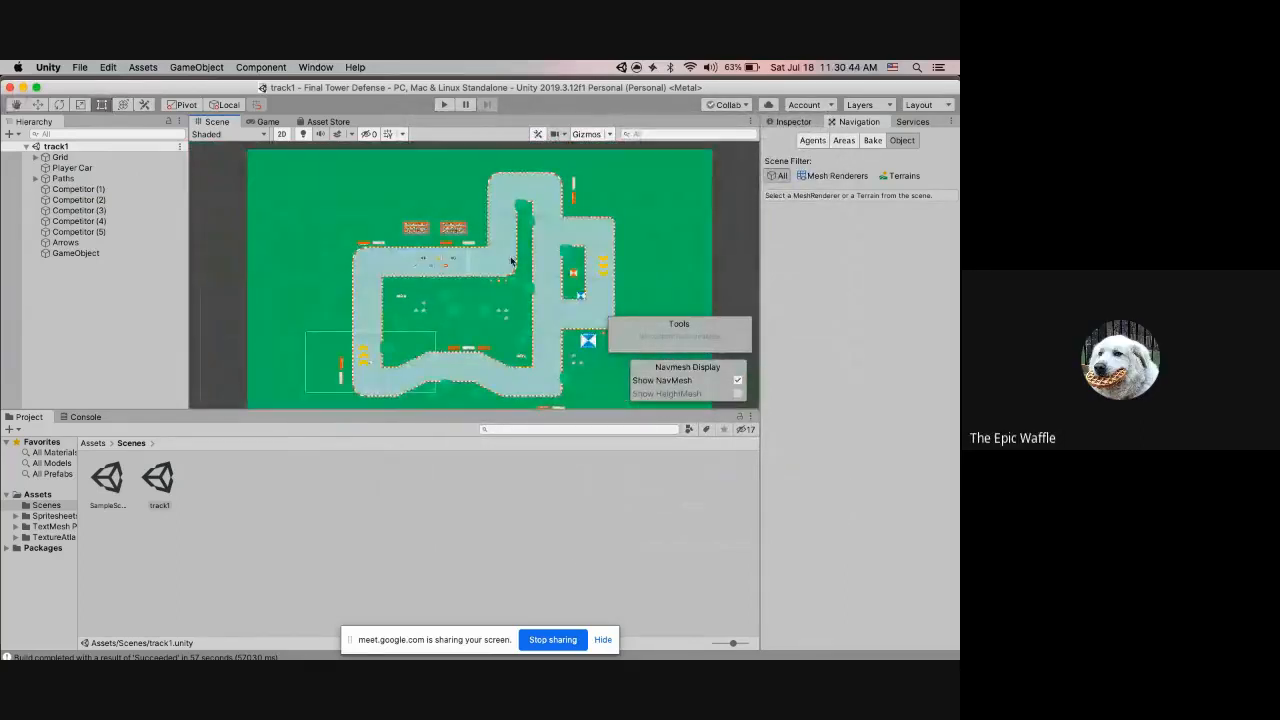
click(566, 640)
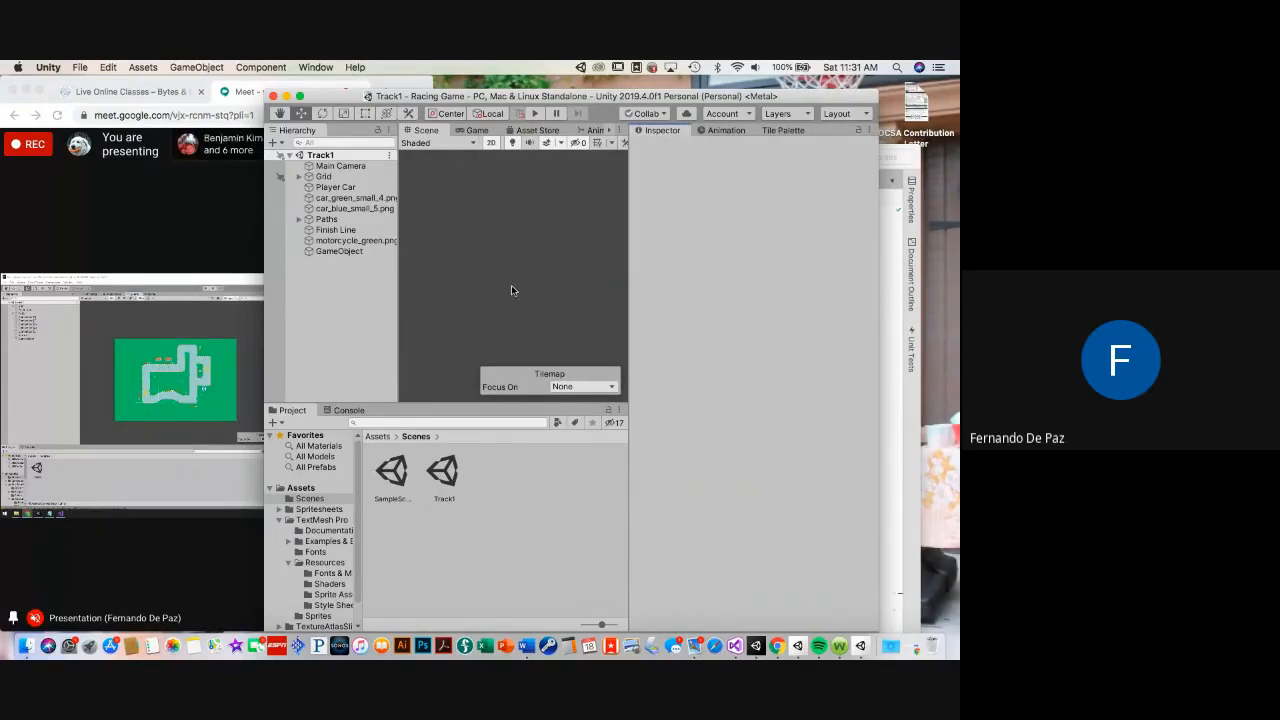
Focus the Scene view on the Player Car and inspect its surroundings on the track
click(352, 186)
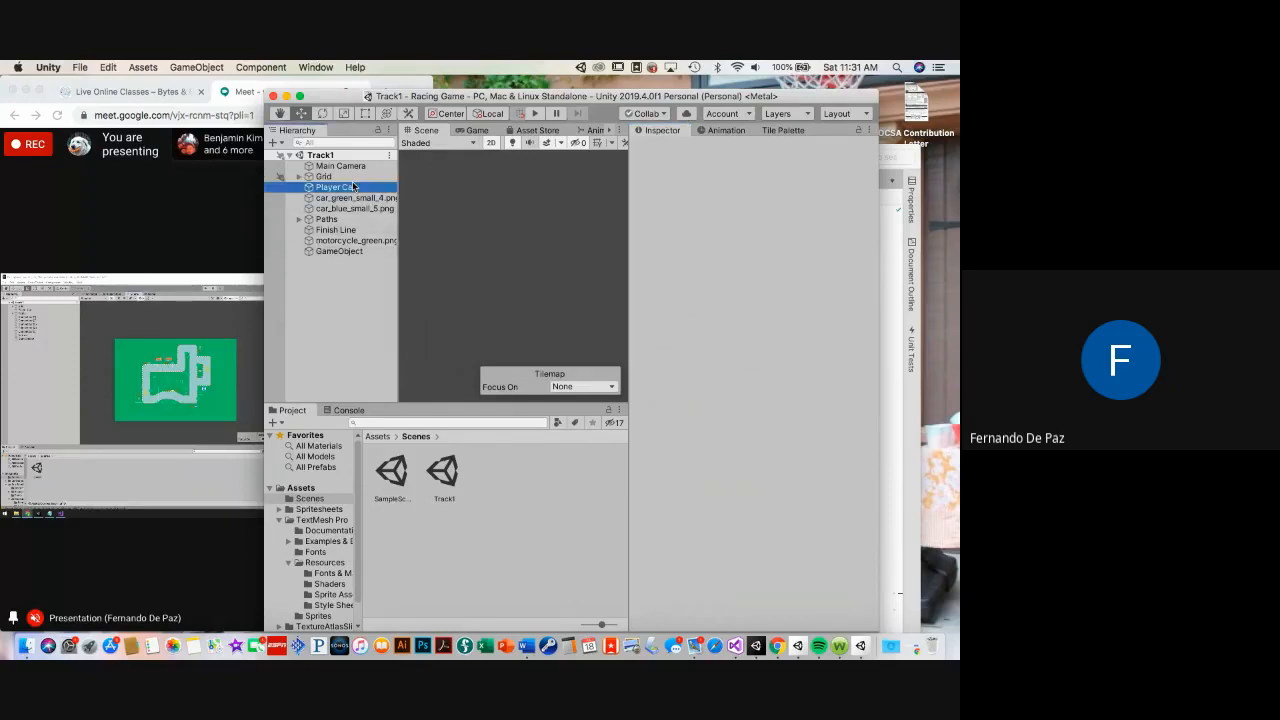
double_click(352, 186)
scroll(440, 205, down, 2)
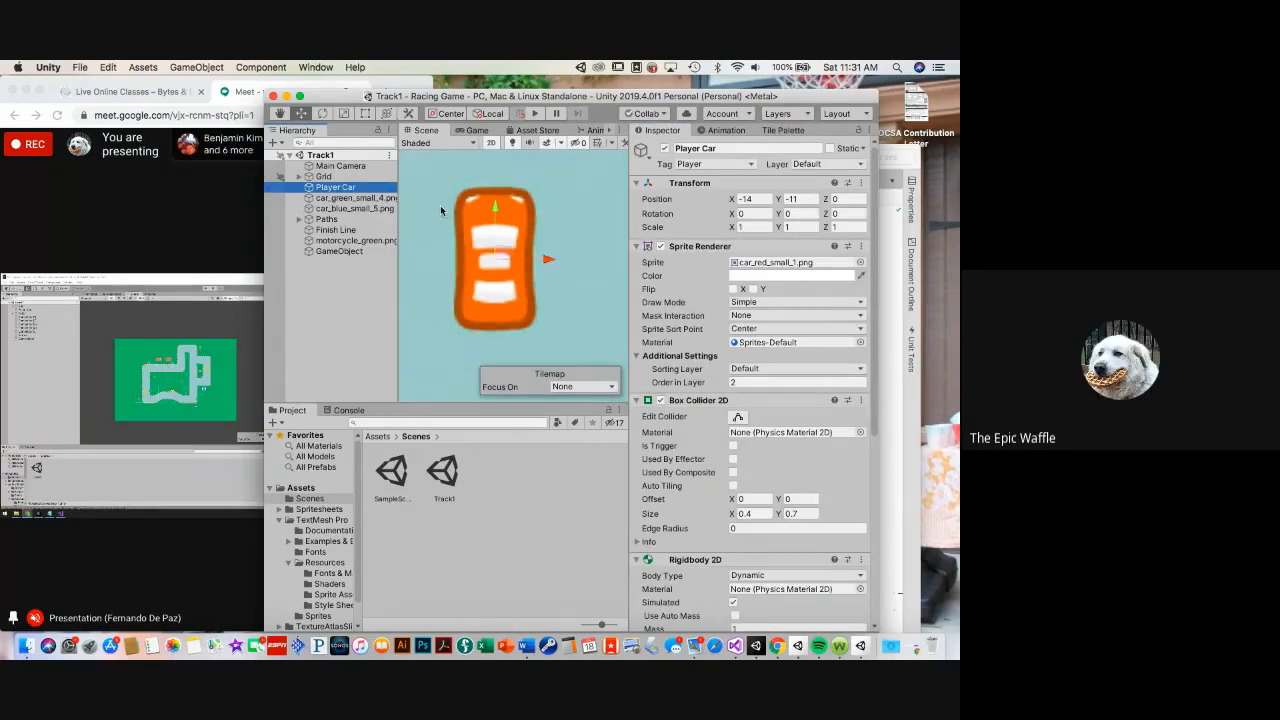
click(602, 290)
scroll(610, 278, down, 3)
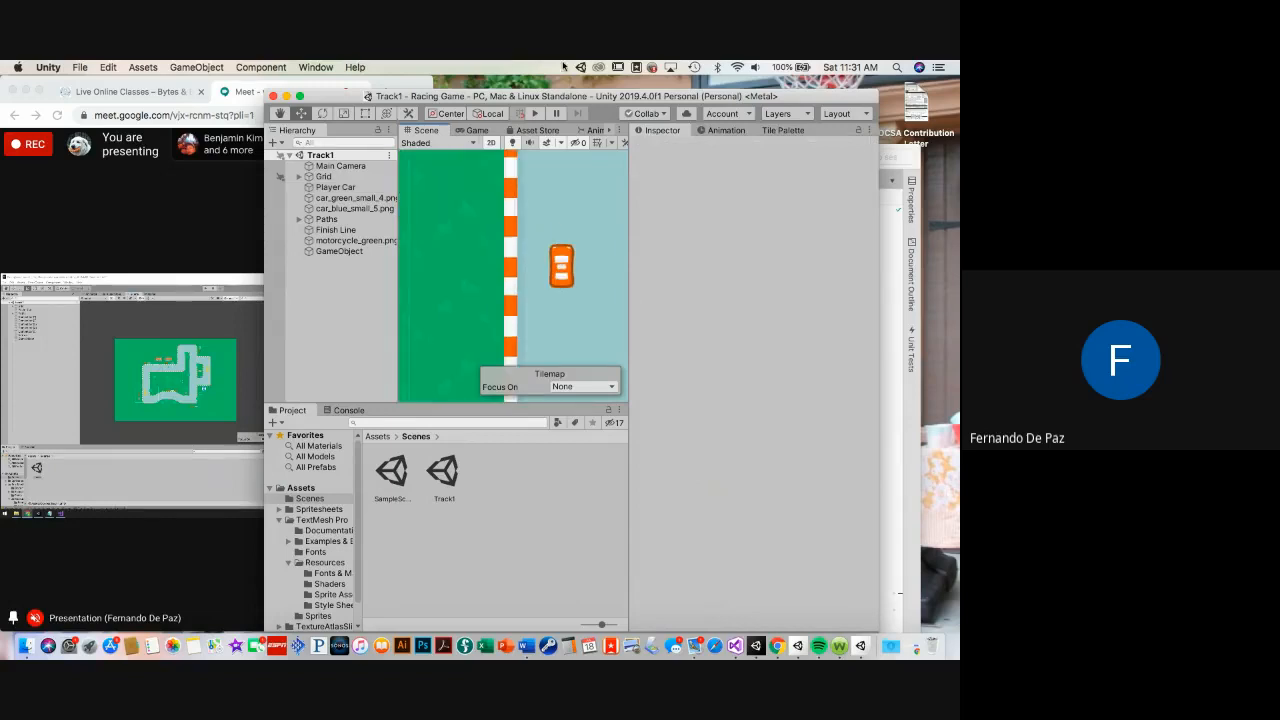
Play-test the Track1 scene and stop the game
click(533, 114)
click(117, 502)
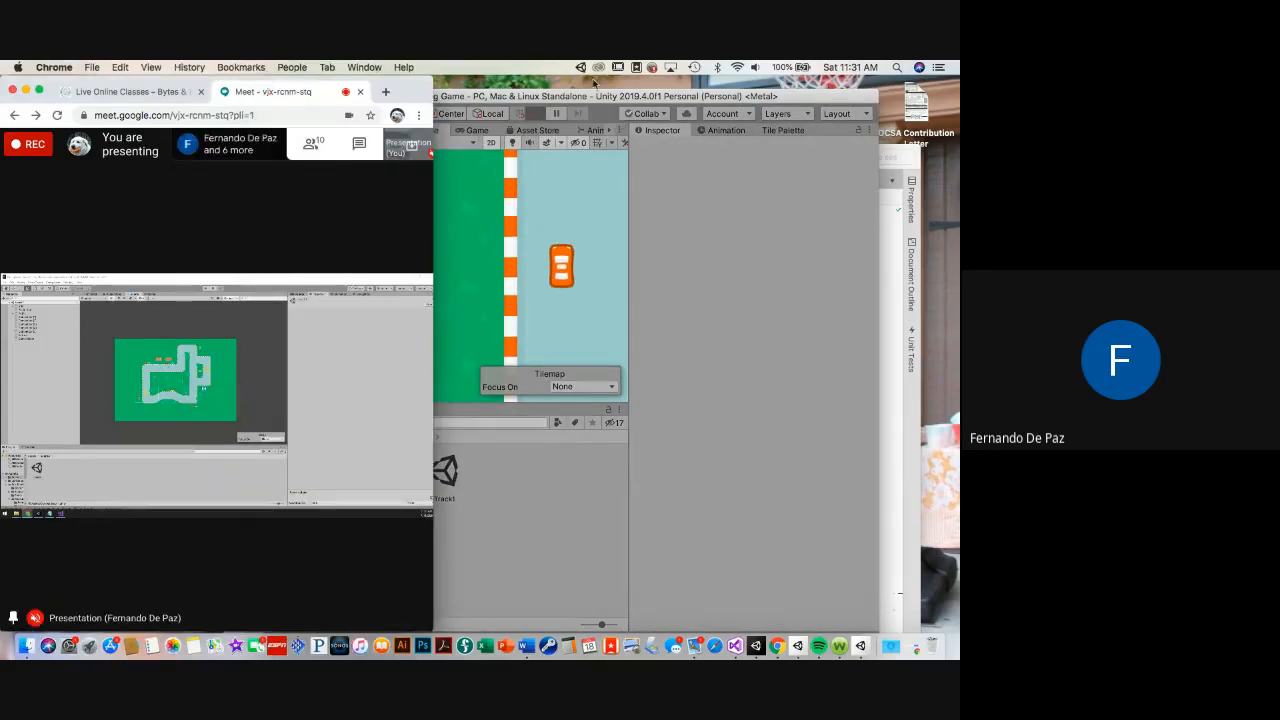
drag(593, 95, 615, 93)
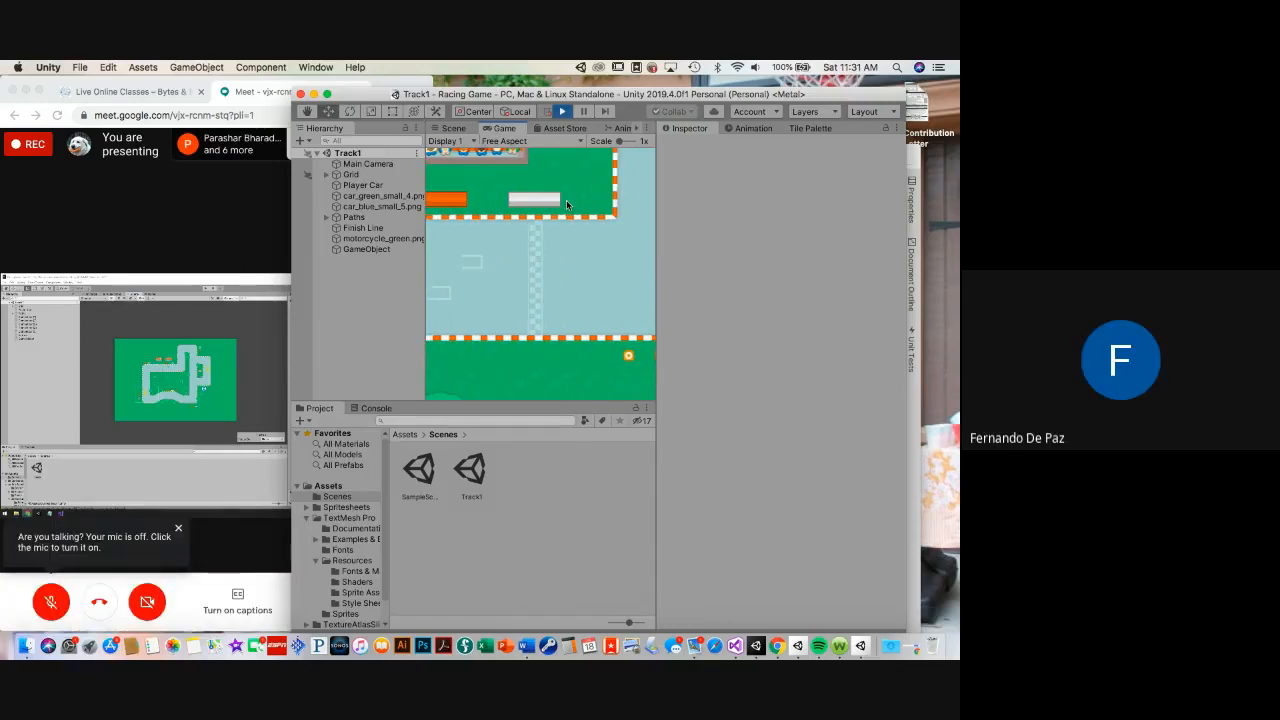
click(562, 111)
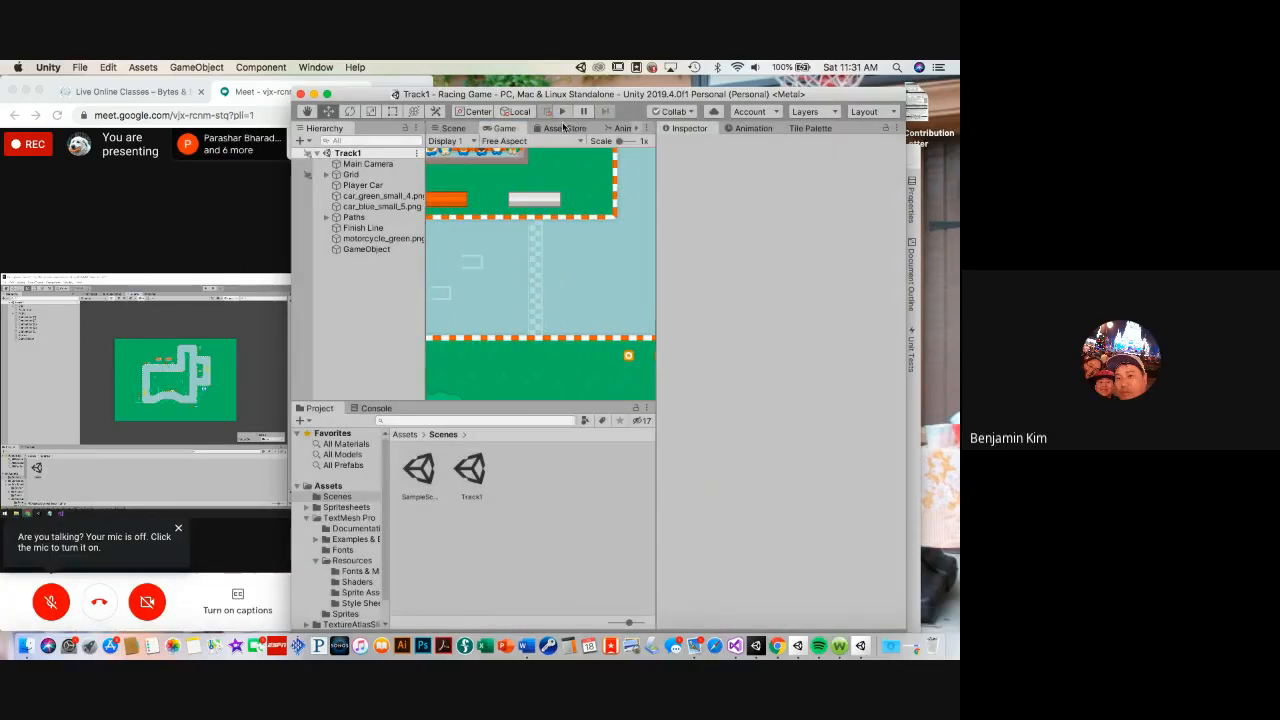
Examine the cars and motorcycle on the track in the Scene view and switch to the Google Meet window in Chrome
scroll(551, 228, down, 2)
middle_drag(644, 189, 471, 244)
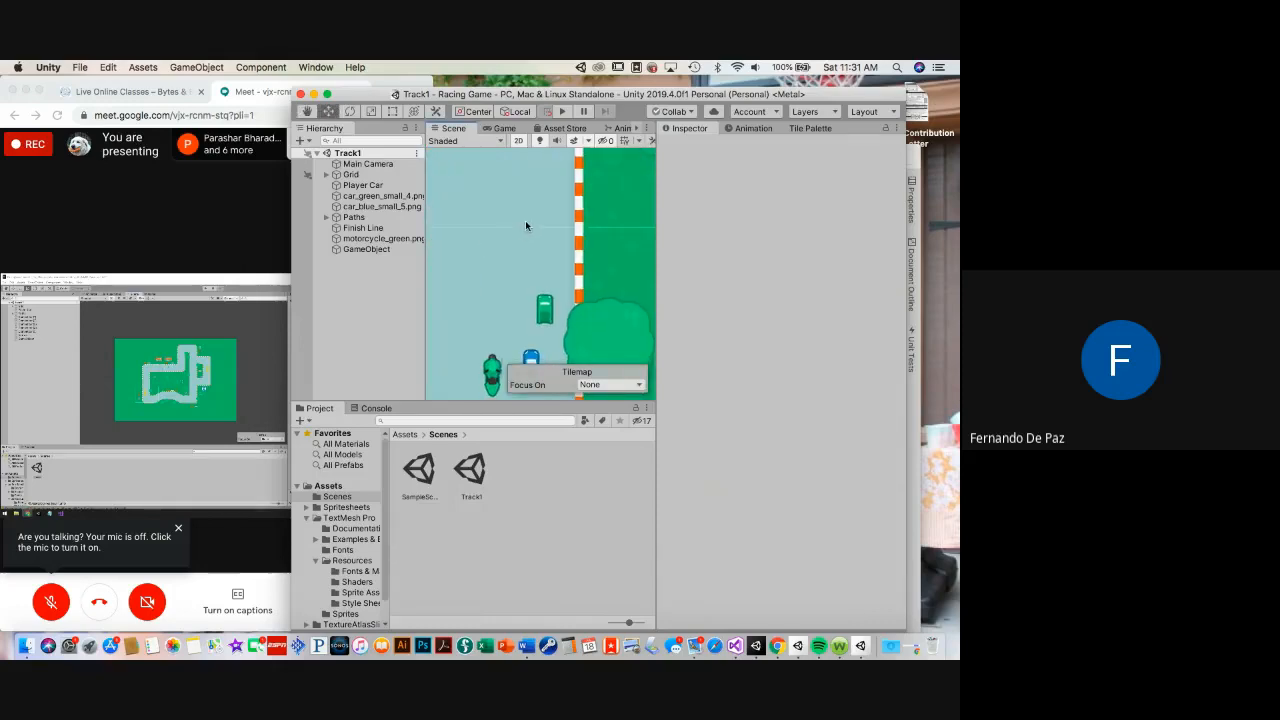
scroll(525, 220, down, 3)
key(ctrl+Up)
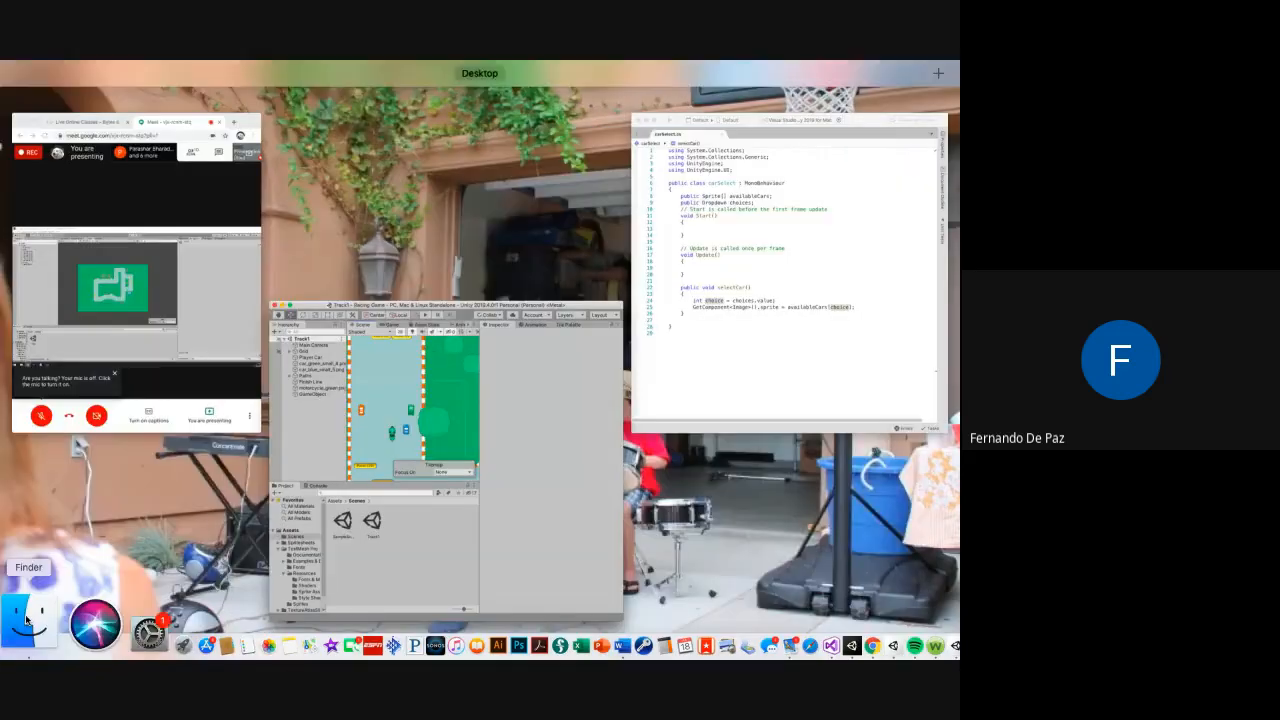
key(ctrl+Up)
click(548, 292)
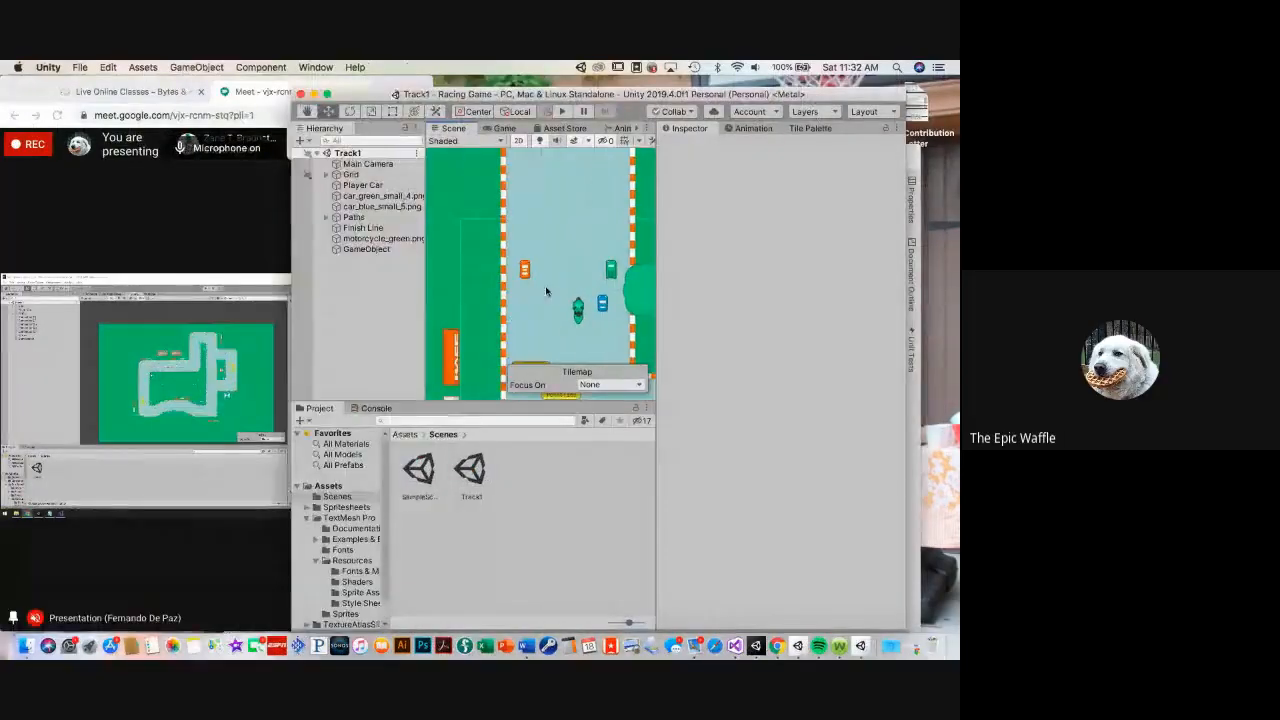
key(super+Tab)
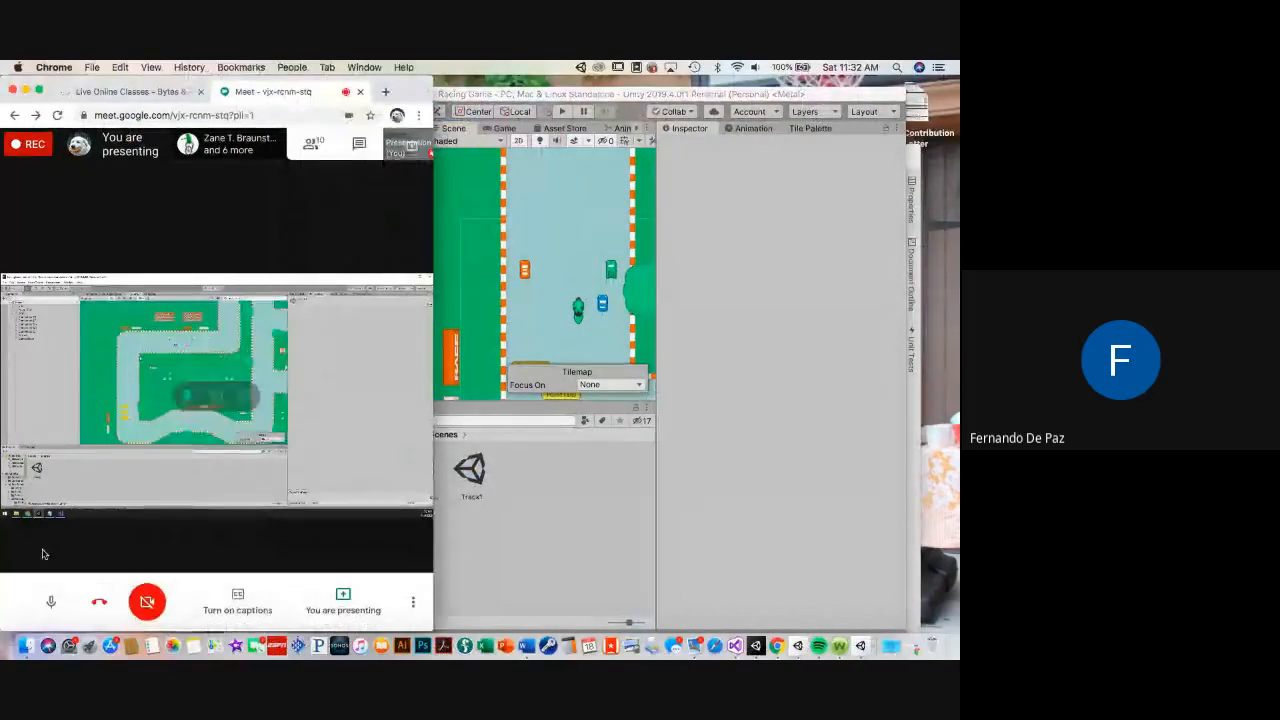
Return to Unity and set the Player Car's Order in Layer to 3 in its Sprite Renderer
click(529, 266)
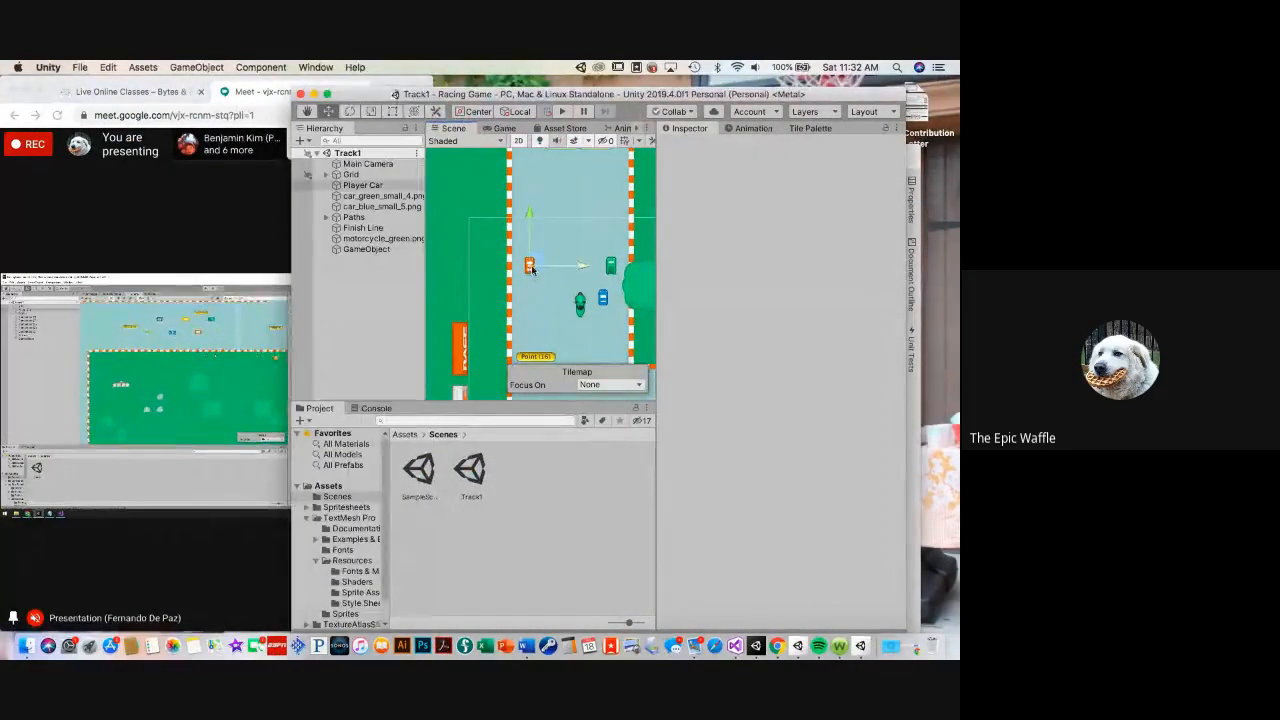
key(F11)
key(F11)
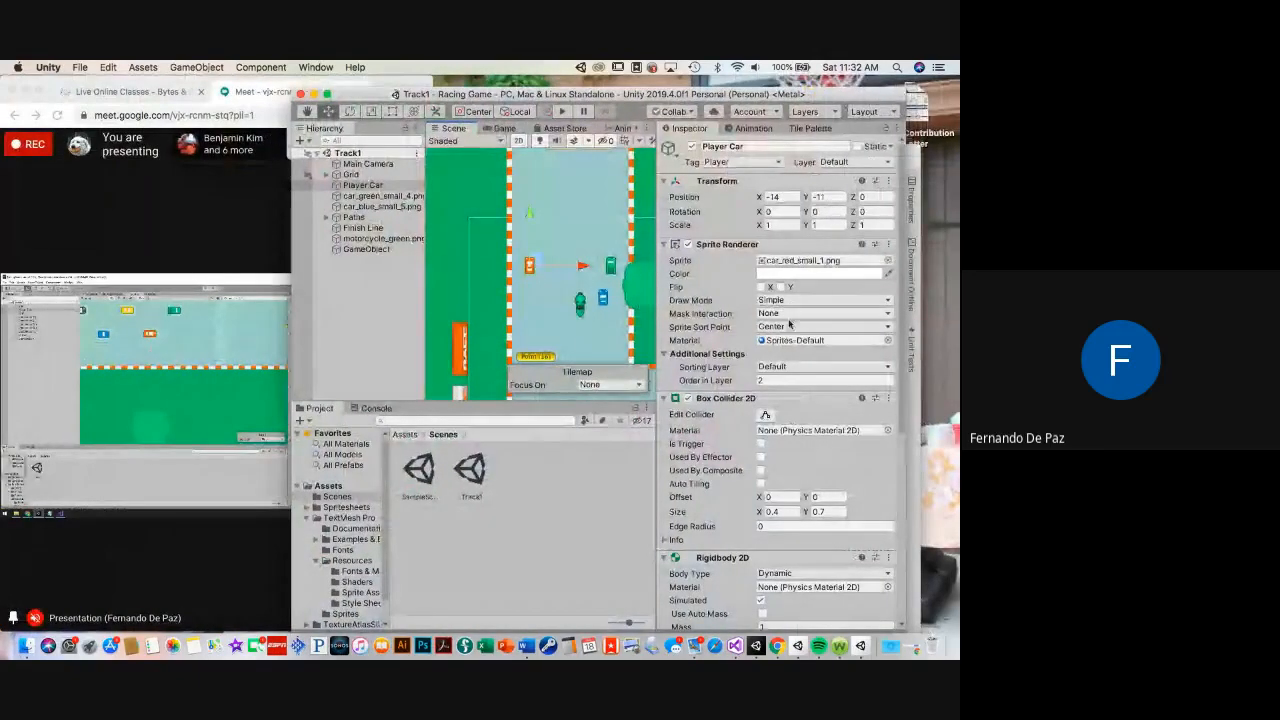
scroll(800, 360, down, 5)
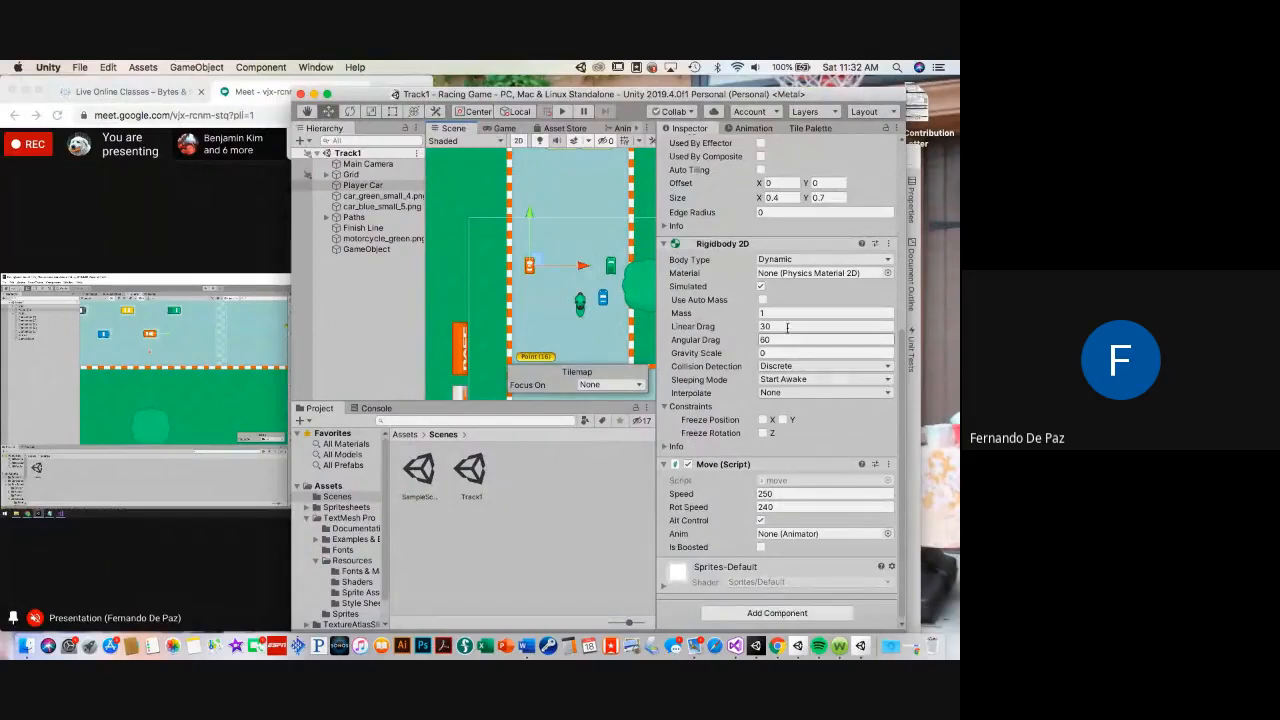
scroll(788, 317, up, 4)
scroll(780, 260, up, 3)
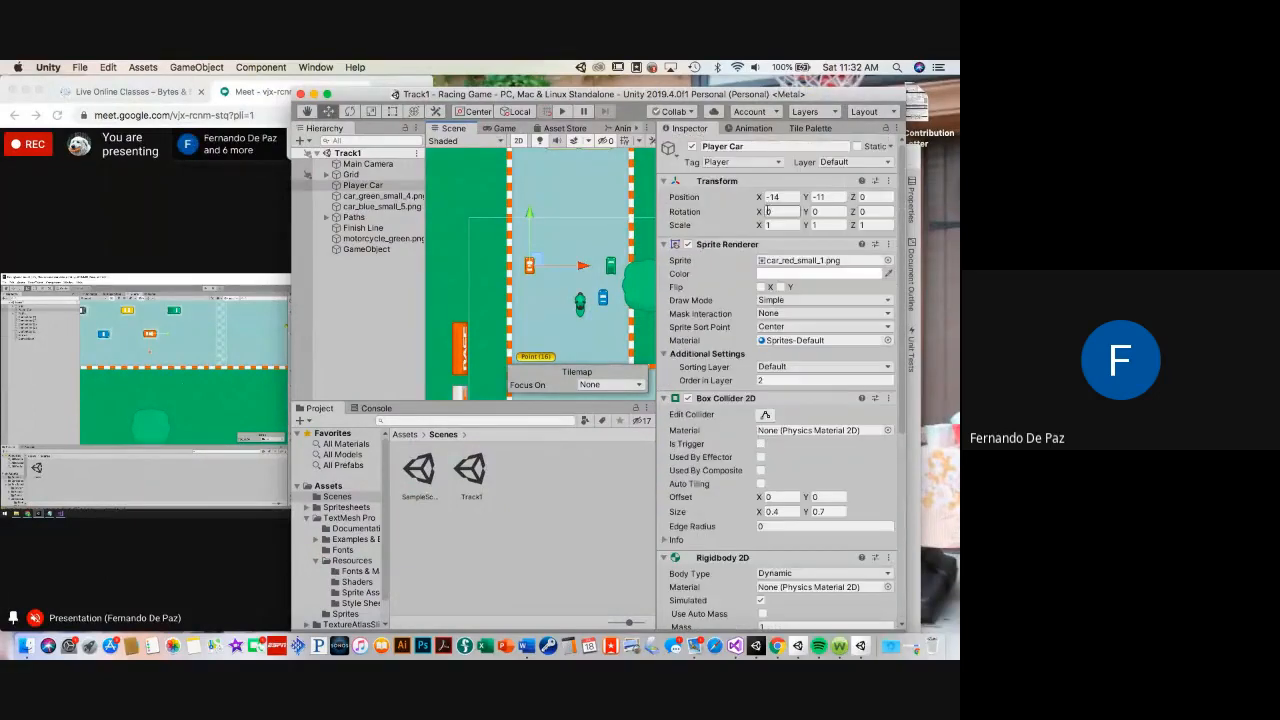
click(790, 380)
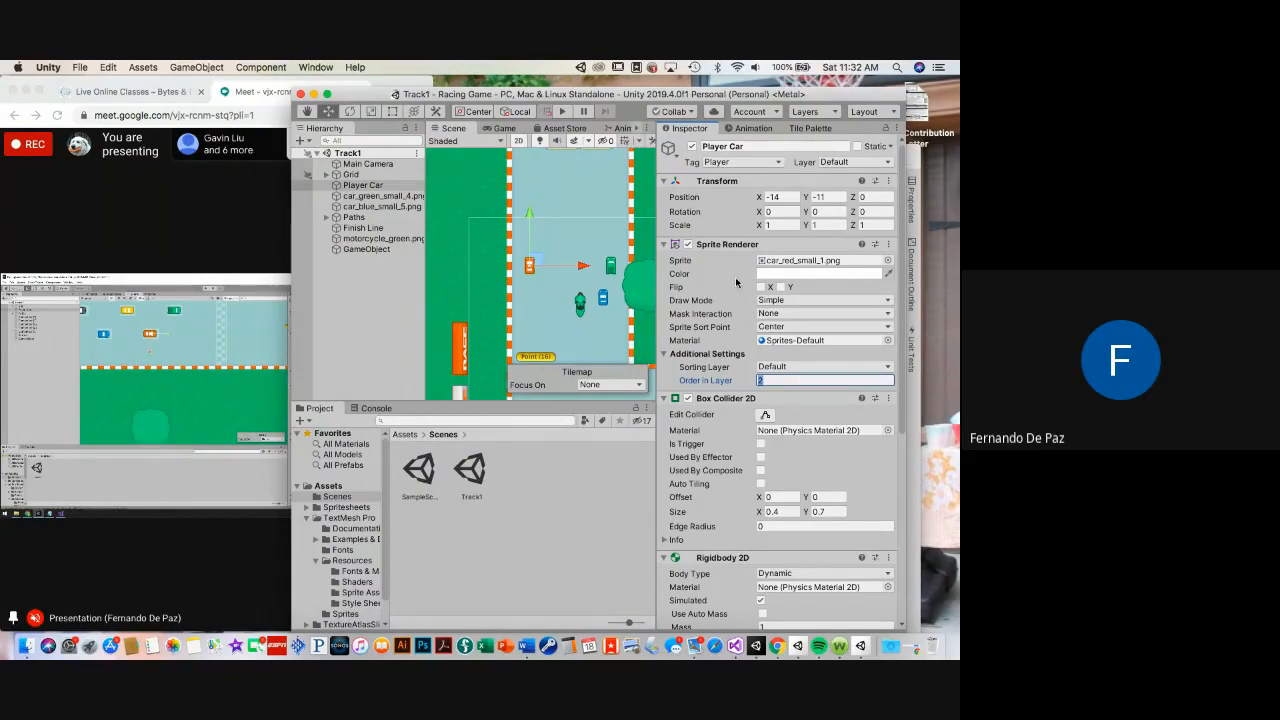
text(3)
Set the Order in Layer to 3 for the green motorcycle, the blue car and the green car
click(580, 302)
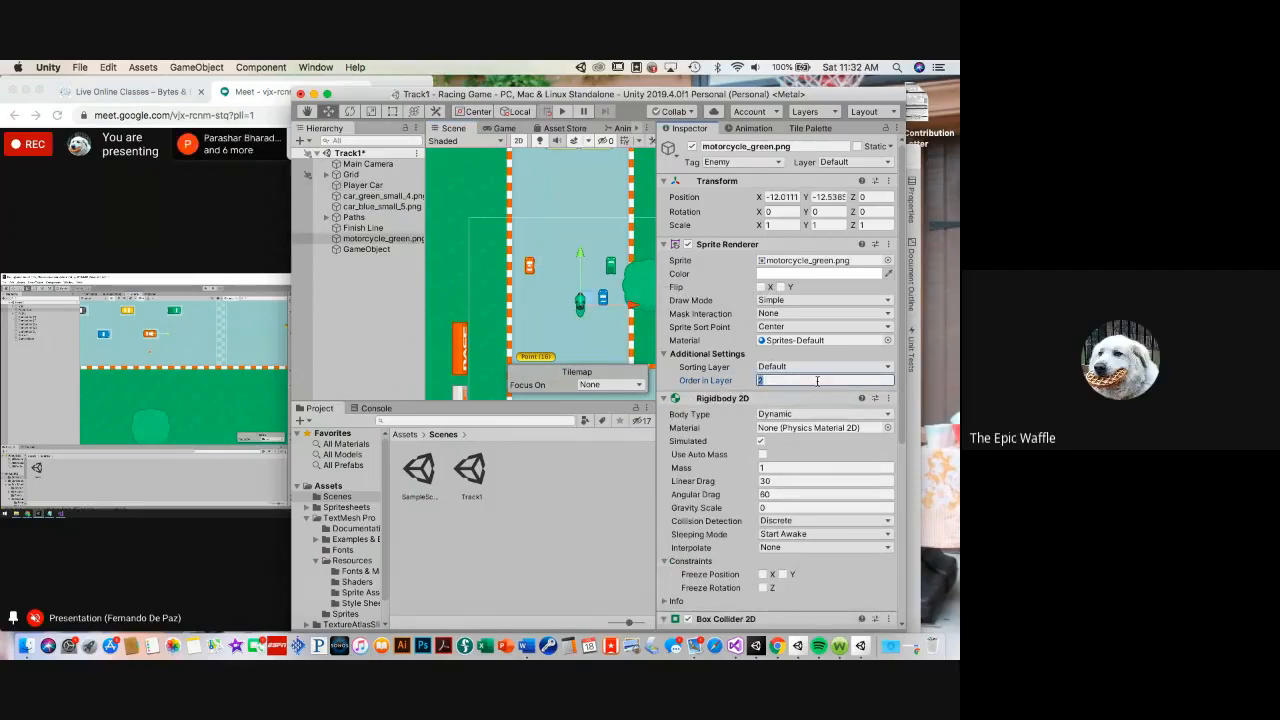
text(3)
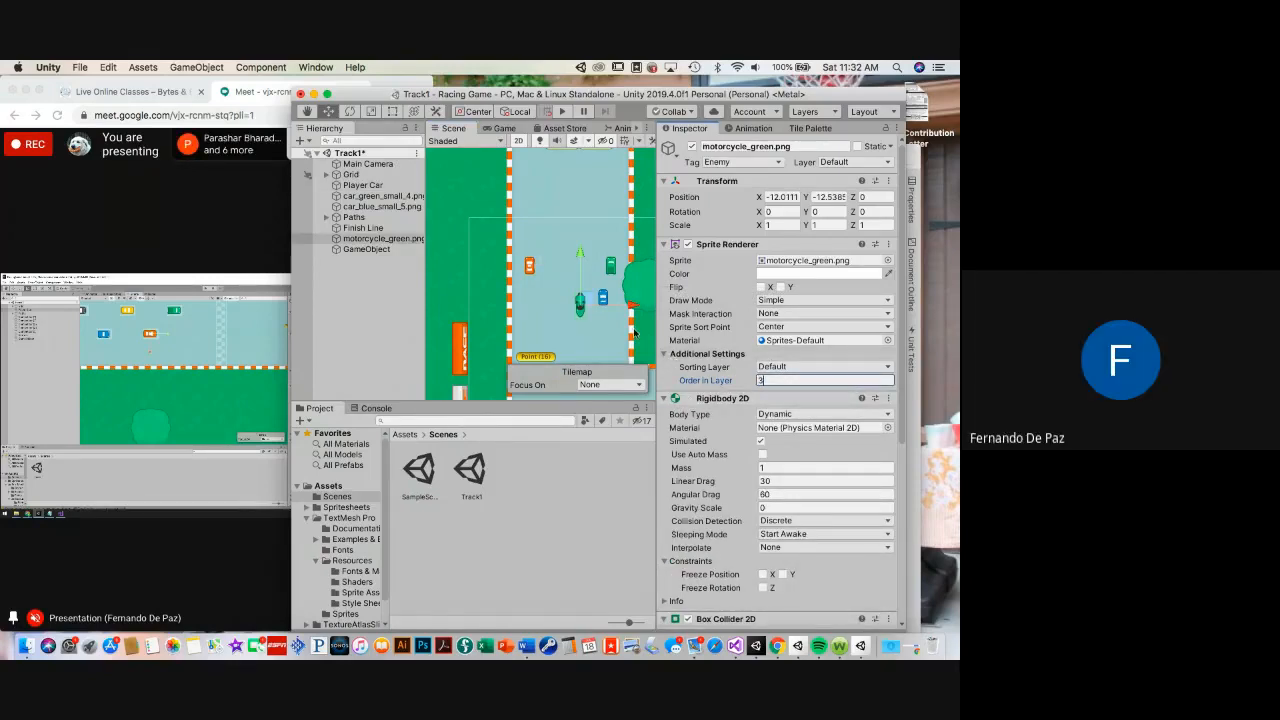
click(606, 298)
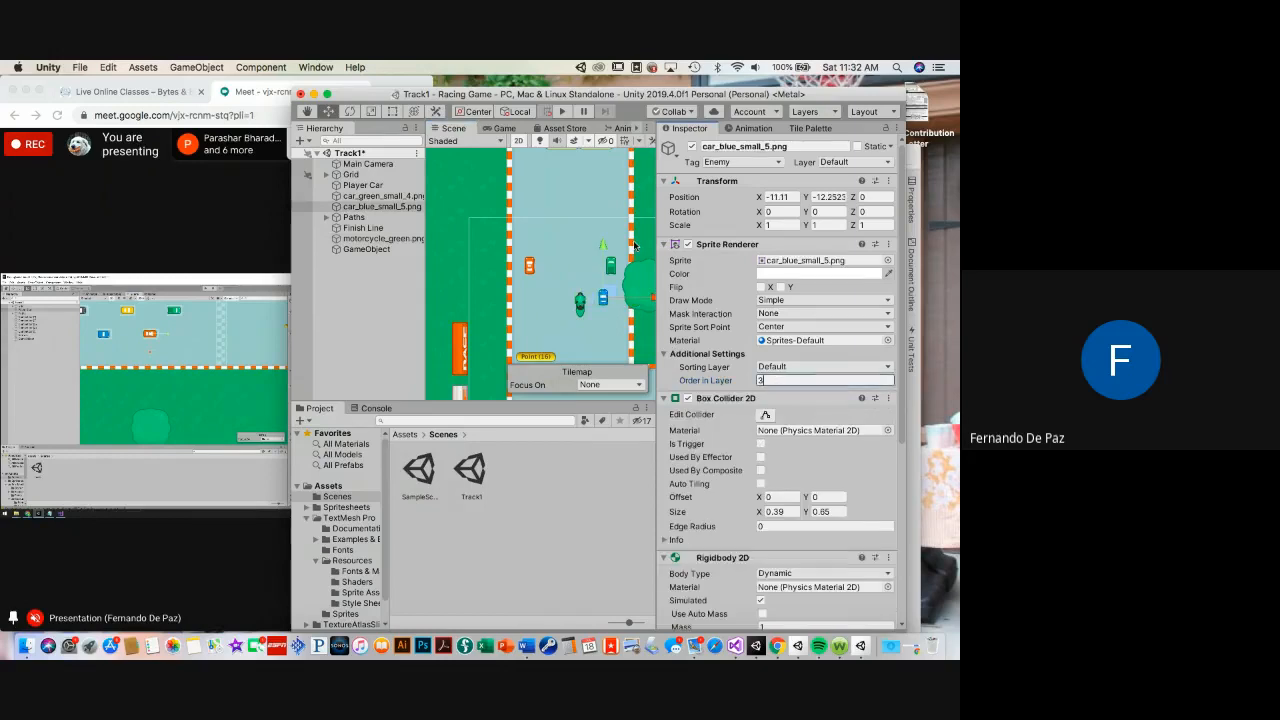
click(612, 265)
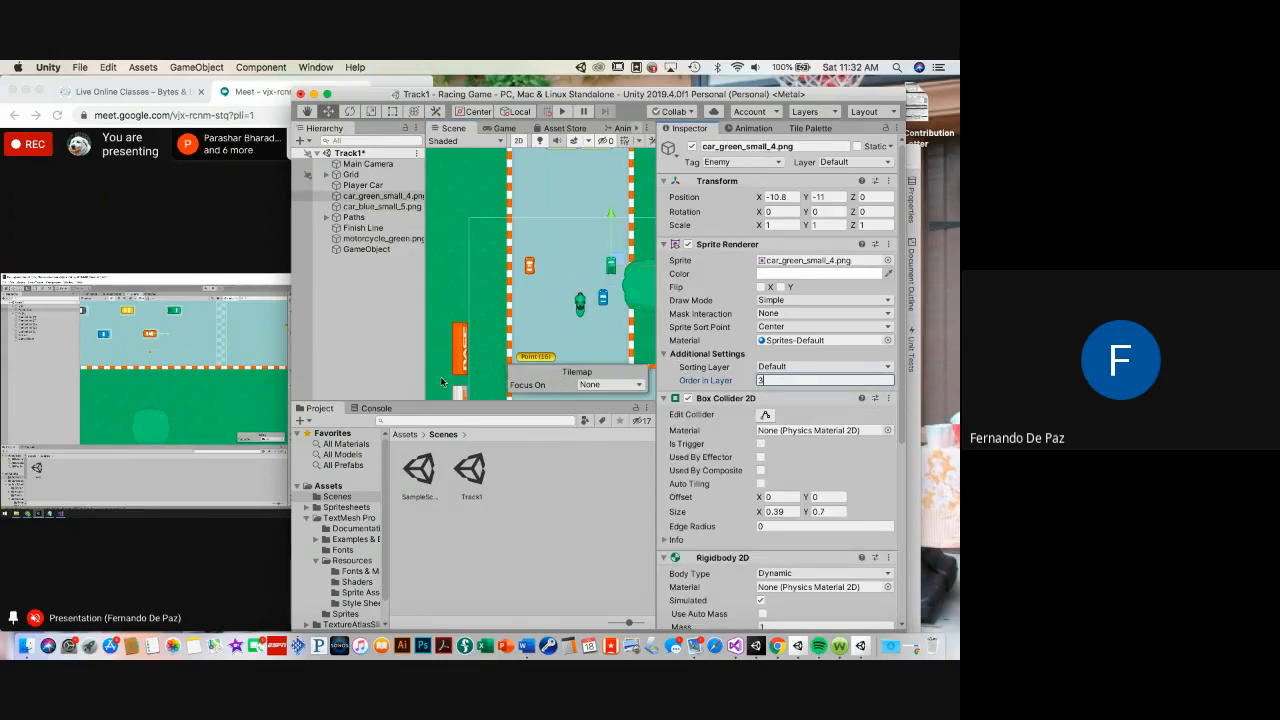
Switch to the Google Meet window in Chrome and stop presenting
click(285, 385)
click(343, 600)
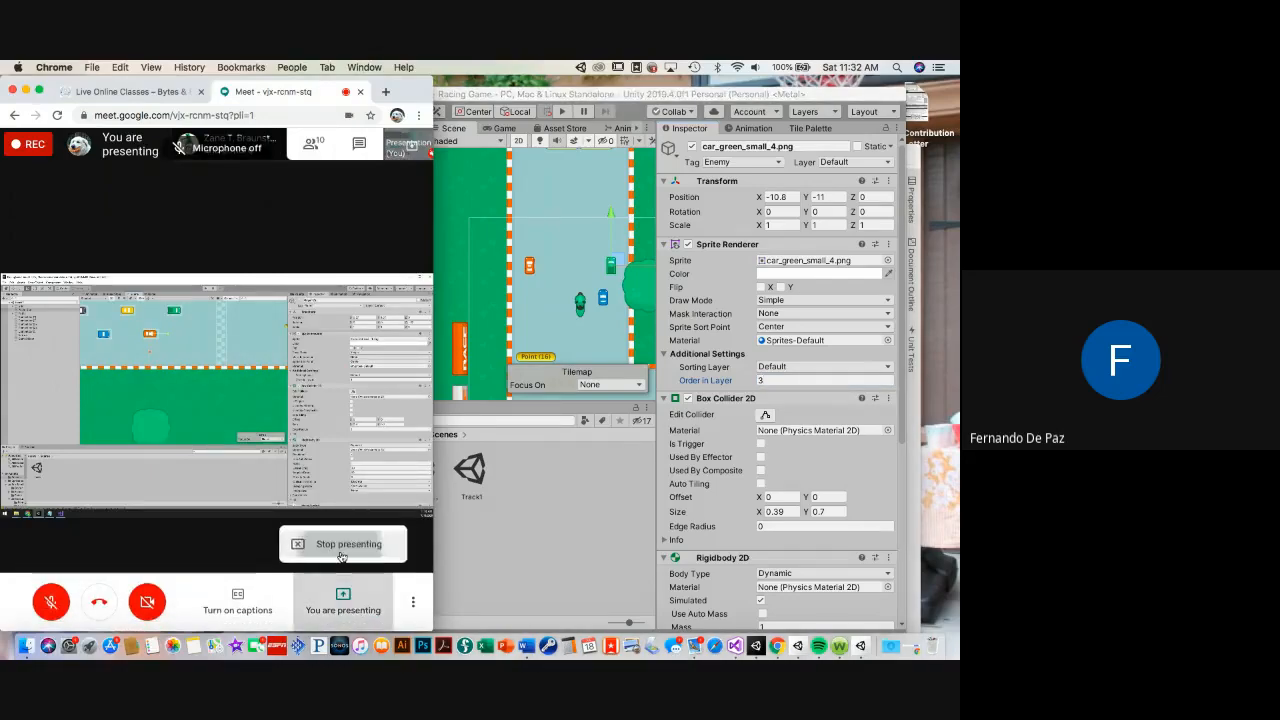